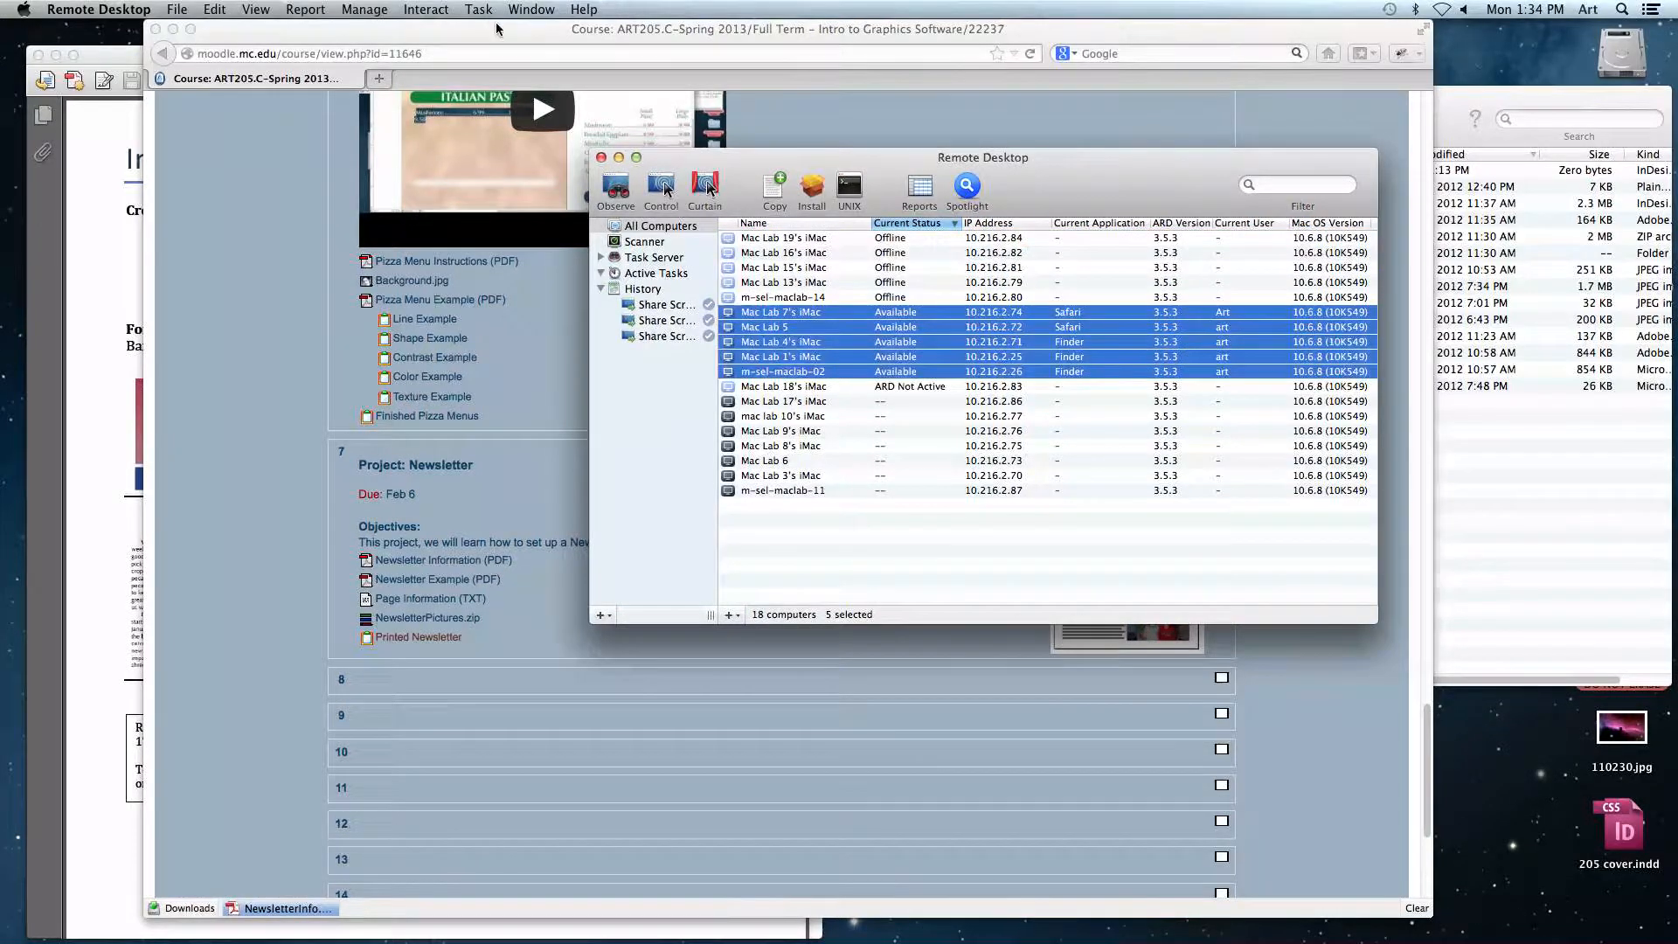
Step: Start sharing this screen with the five selected lab computers
{"action": "left_click", "coordinate": [835, 489]}
{"action": "left_click", "coordinate": [776, 429], "text": "shift"}
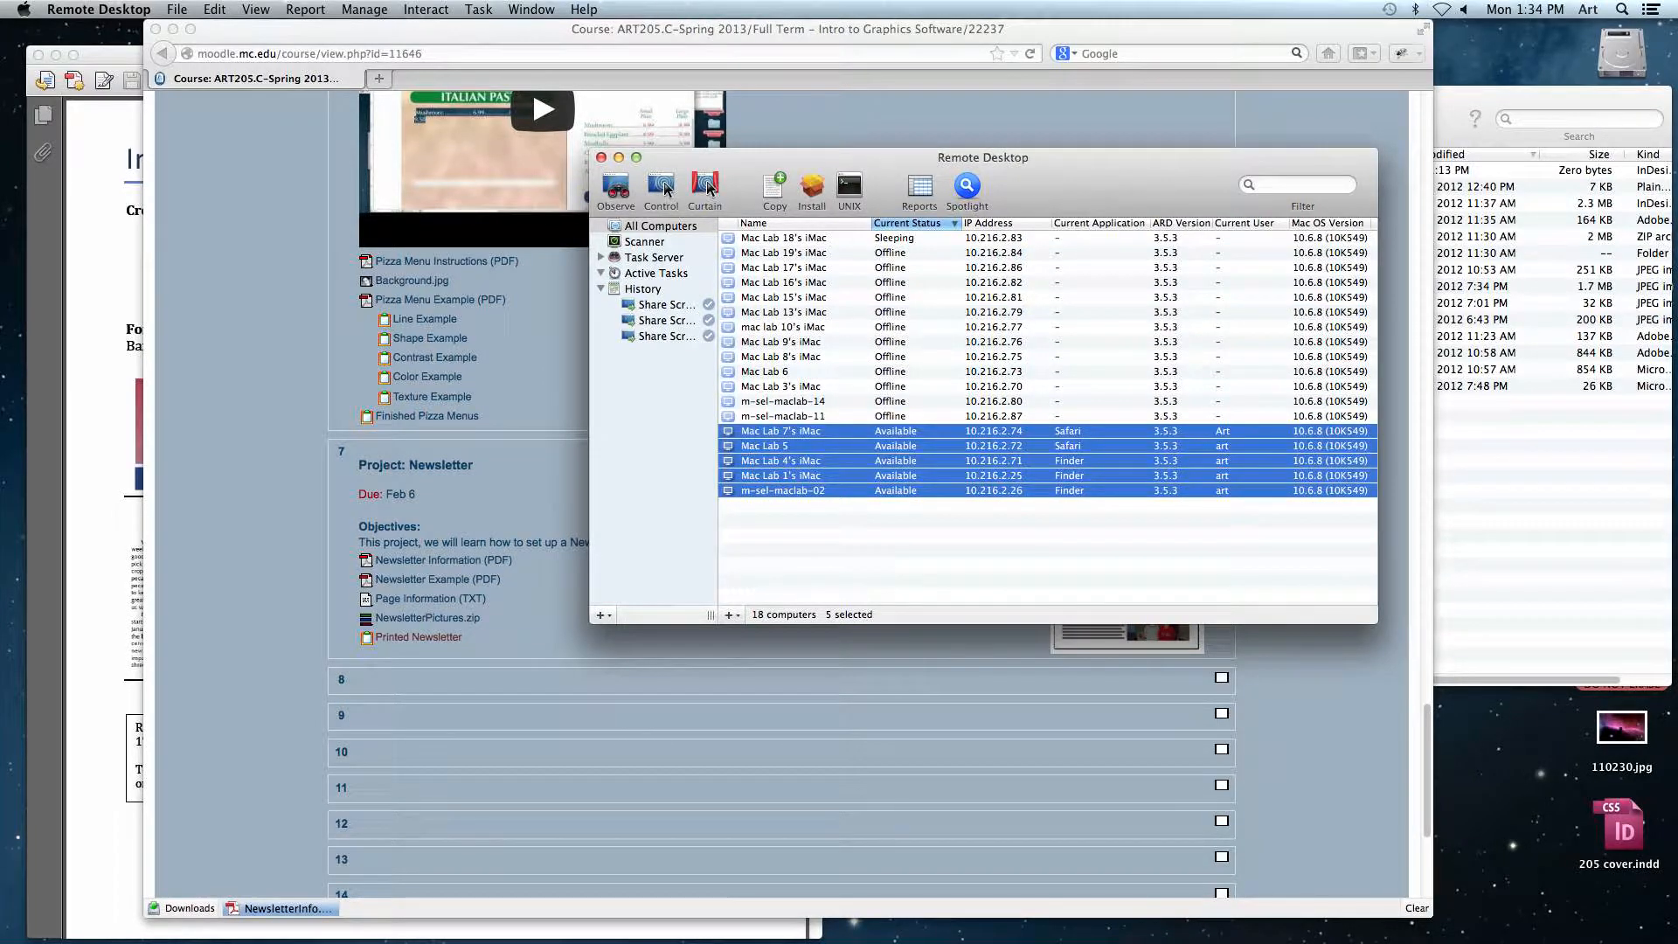
{"action": "left_click", "coordinate": [532, 10]}
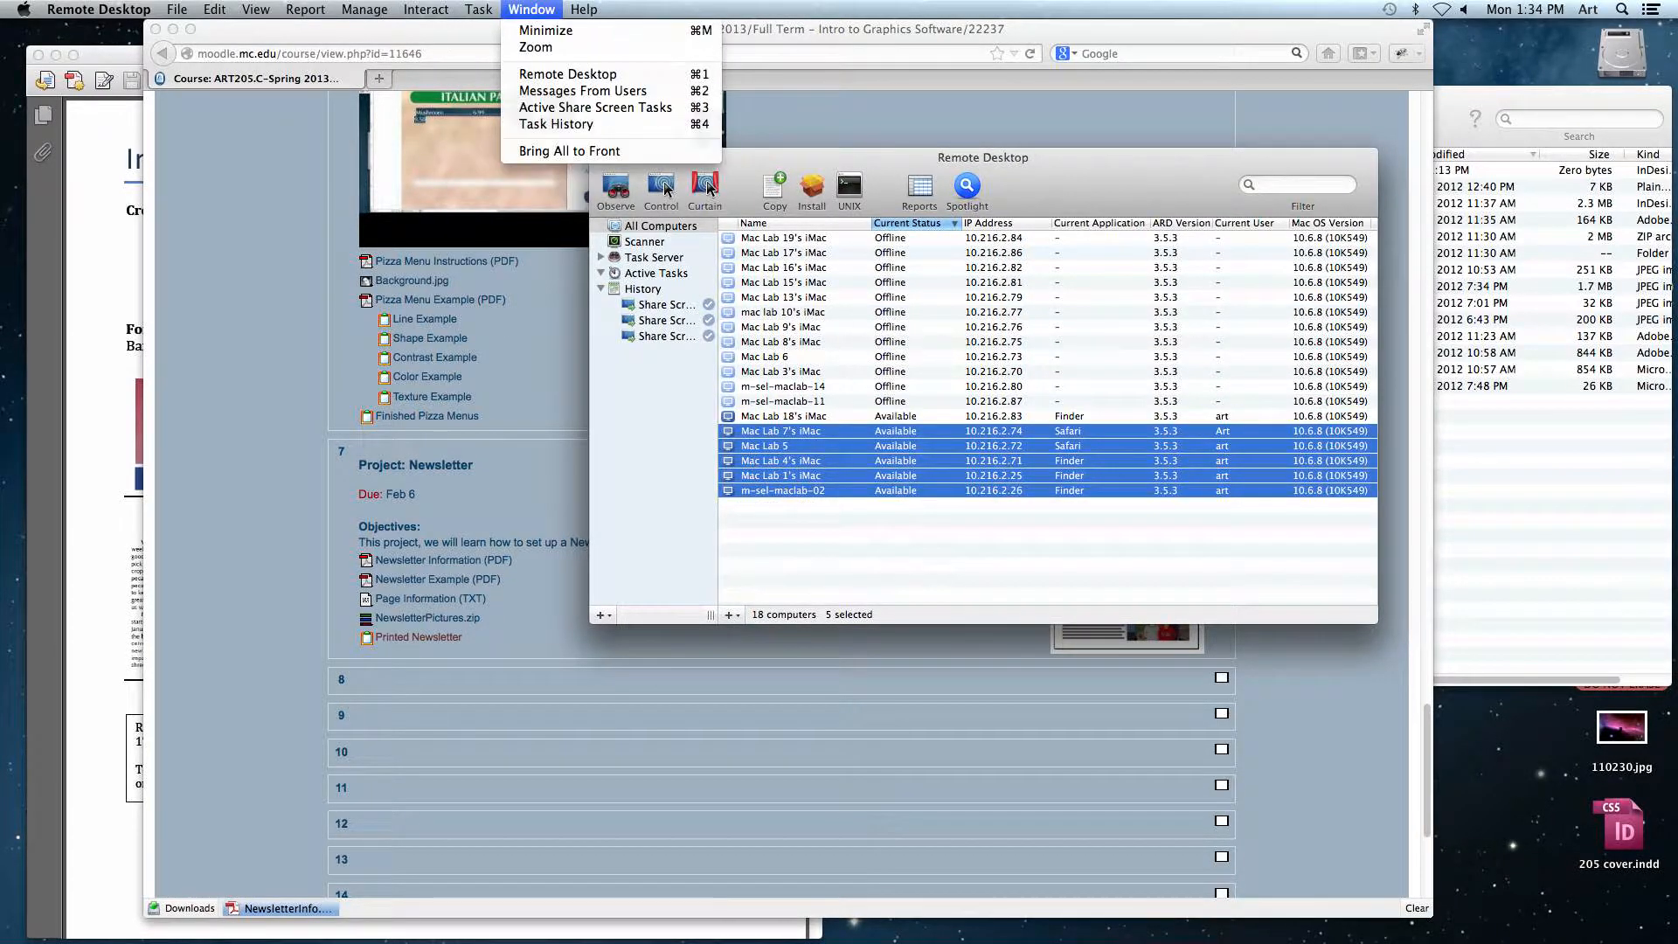
{"action": "mouse_move", "coordinate": [479, 9]}
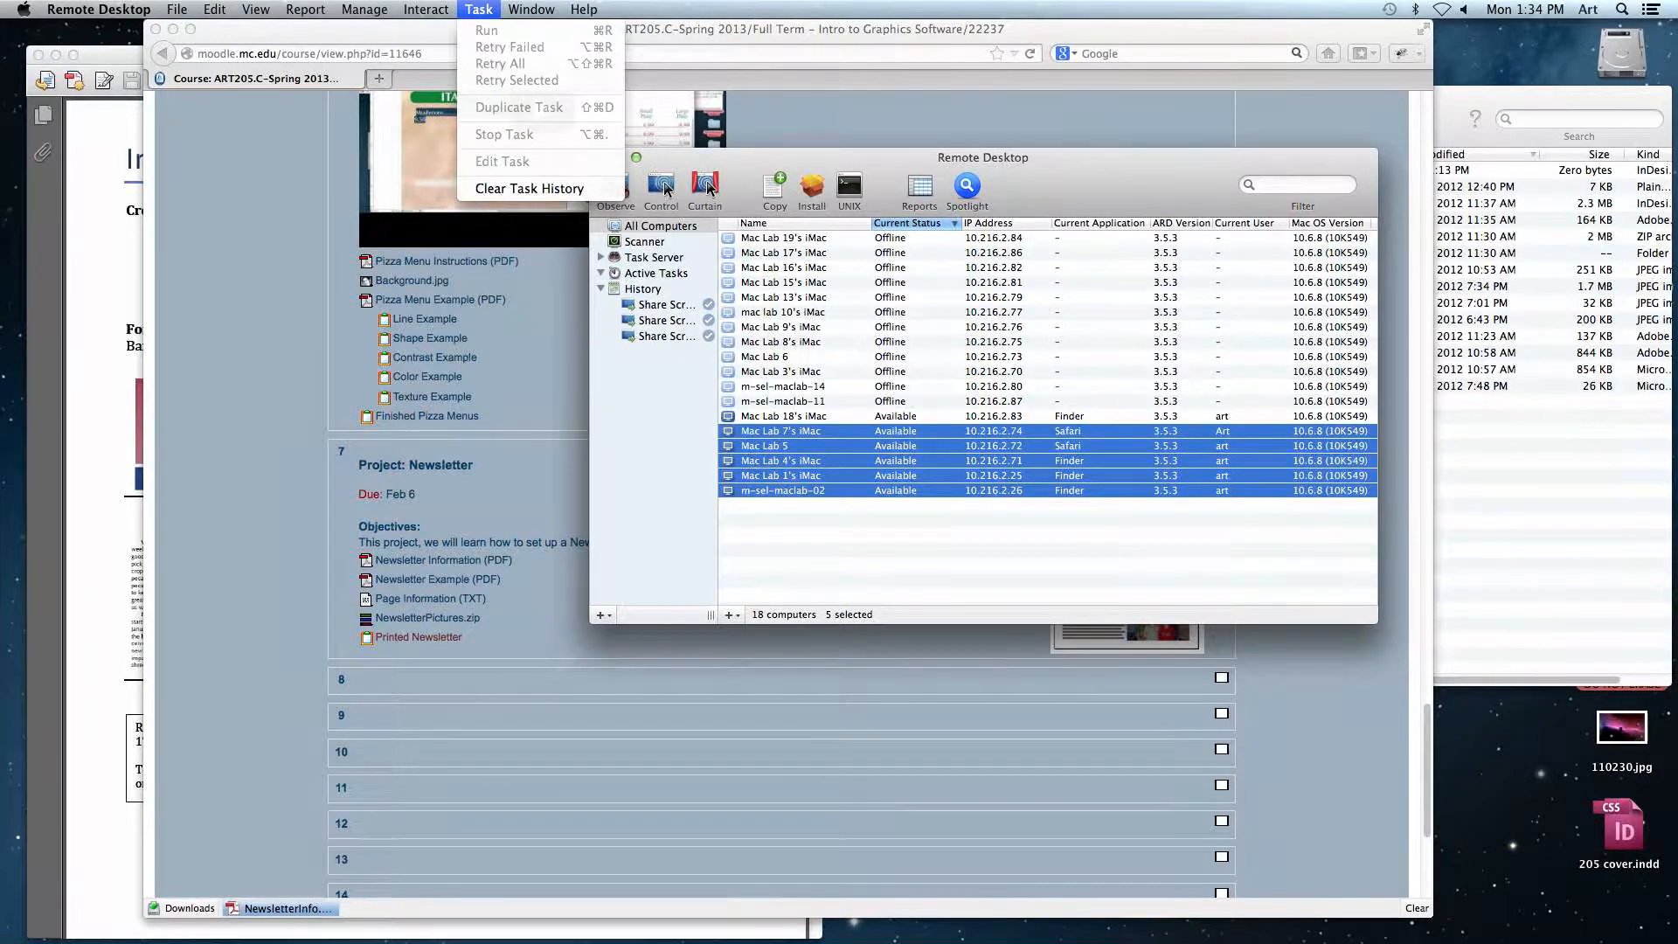
{"action": "left_click", "coordinate": [438, 84]}
{"action": "left_click", "coordinate": [1328, 535]}
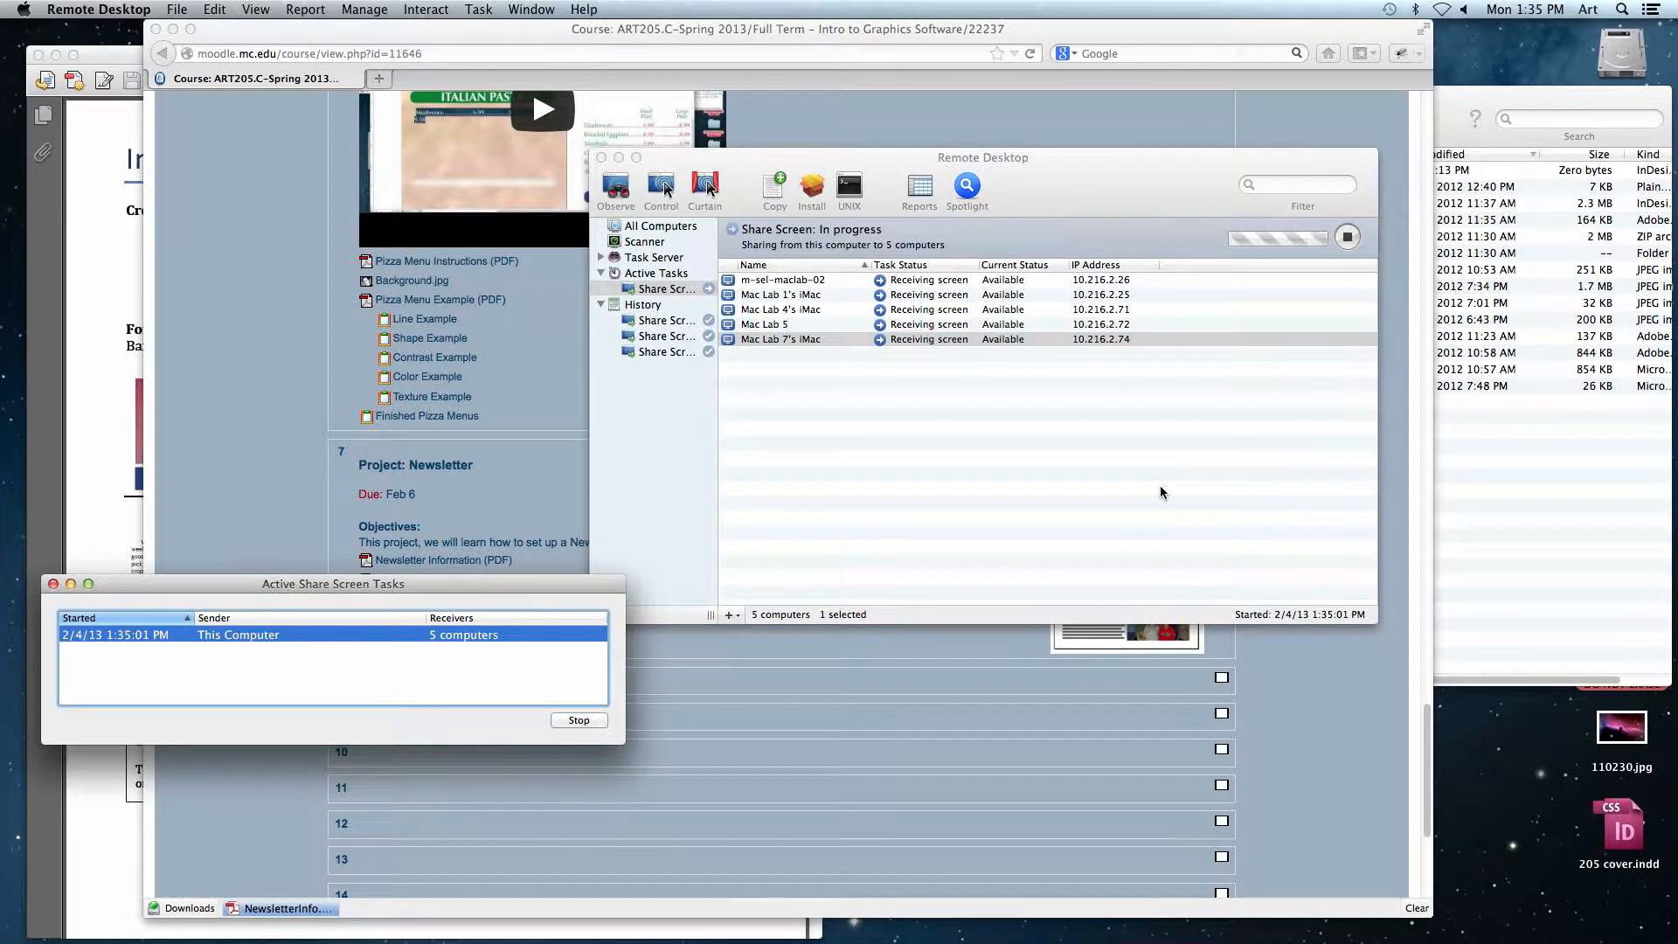
Step: Review the Project: Newsletter section on the course page
{"action": "left_click", "coordinate": [322, 232]}
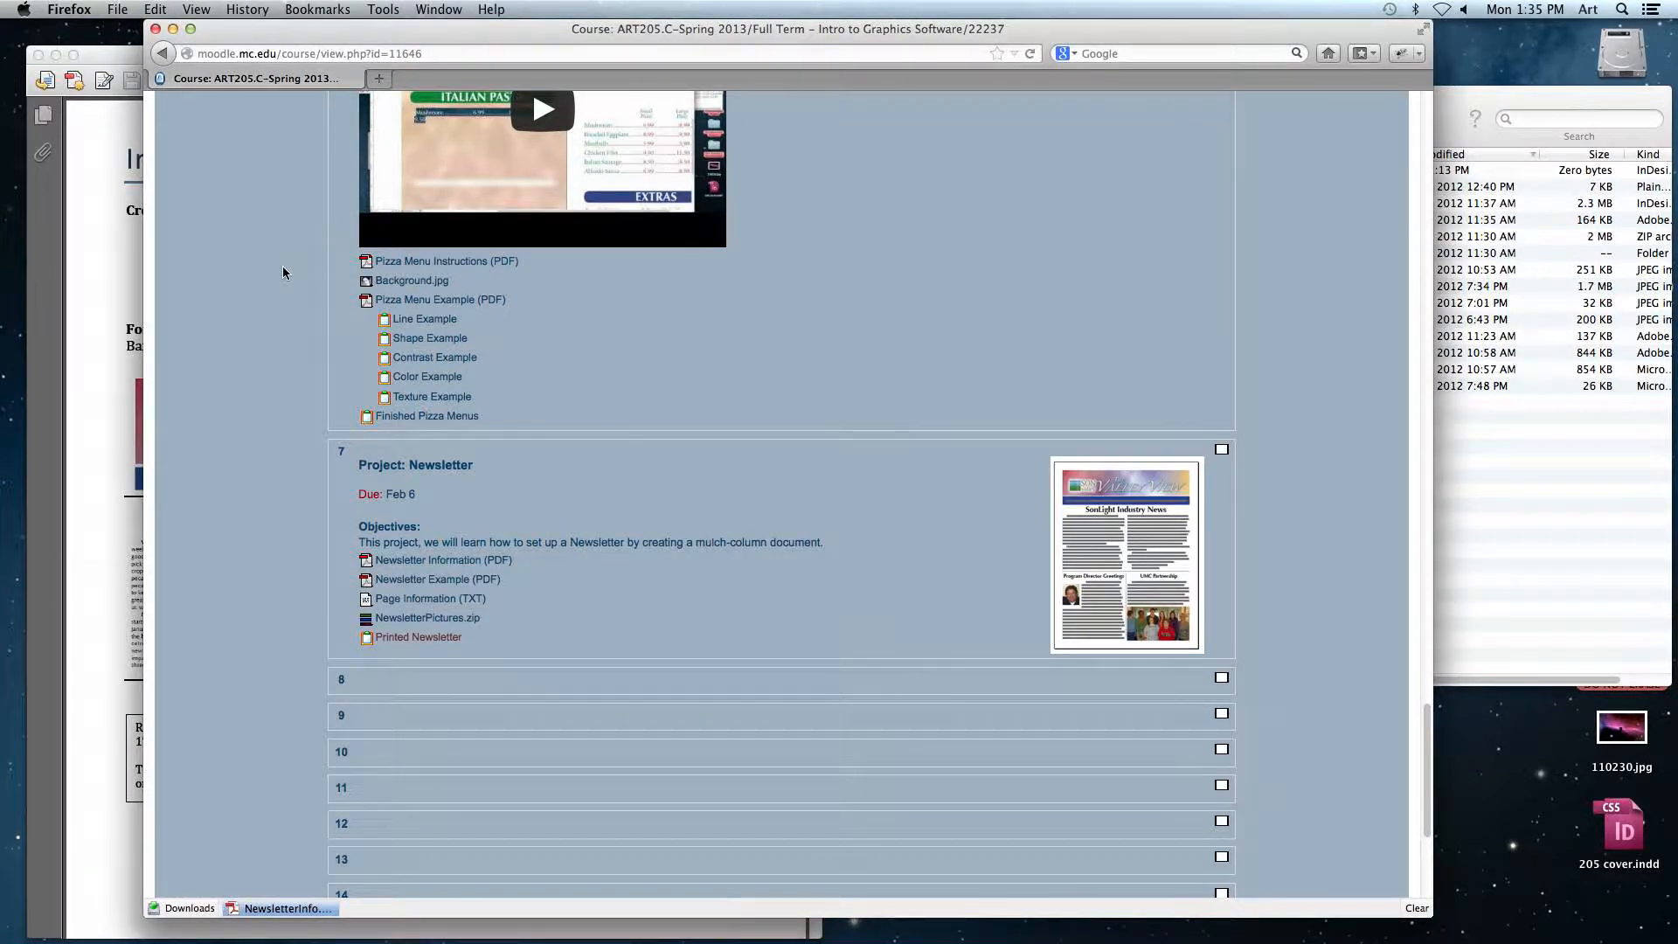
{"action": "scroll", "coordinate": [283, 272], "scroll_direction": "down", "scroll_amount": 4}
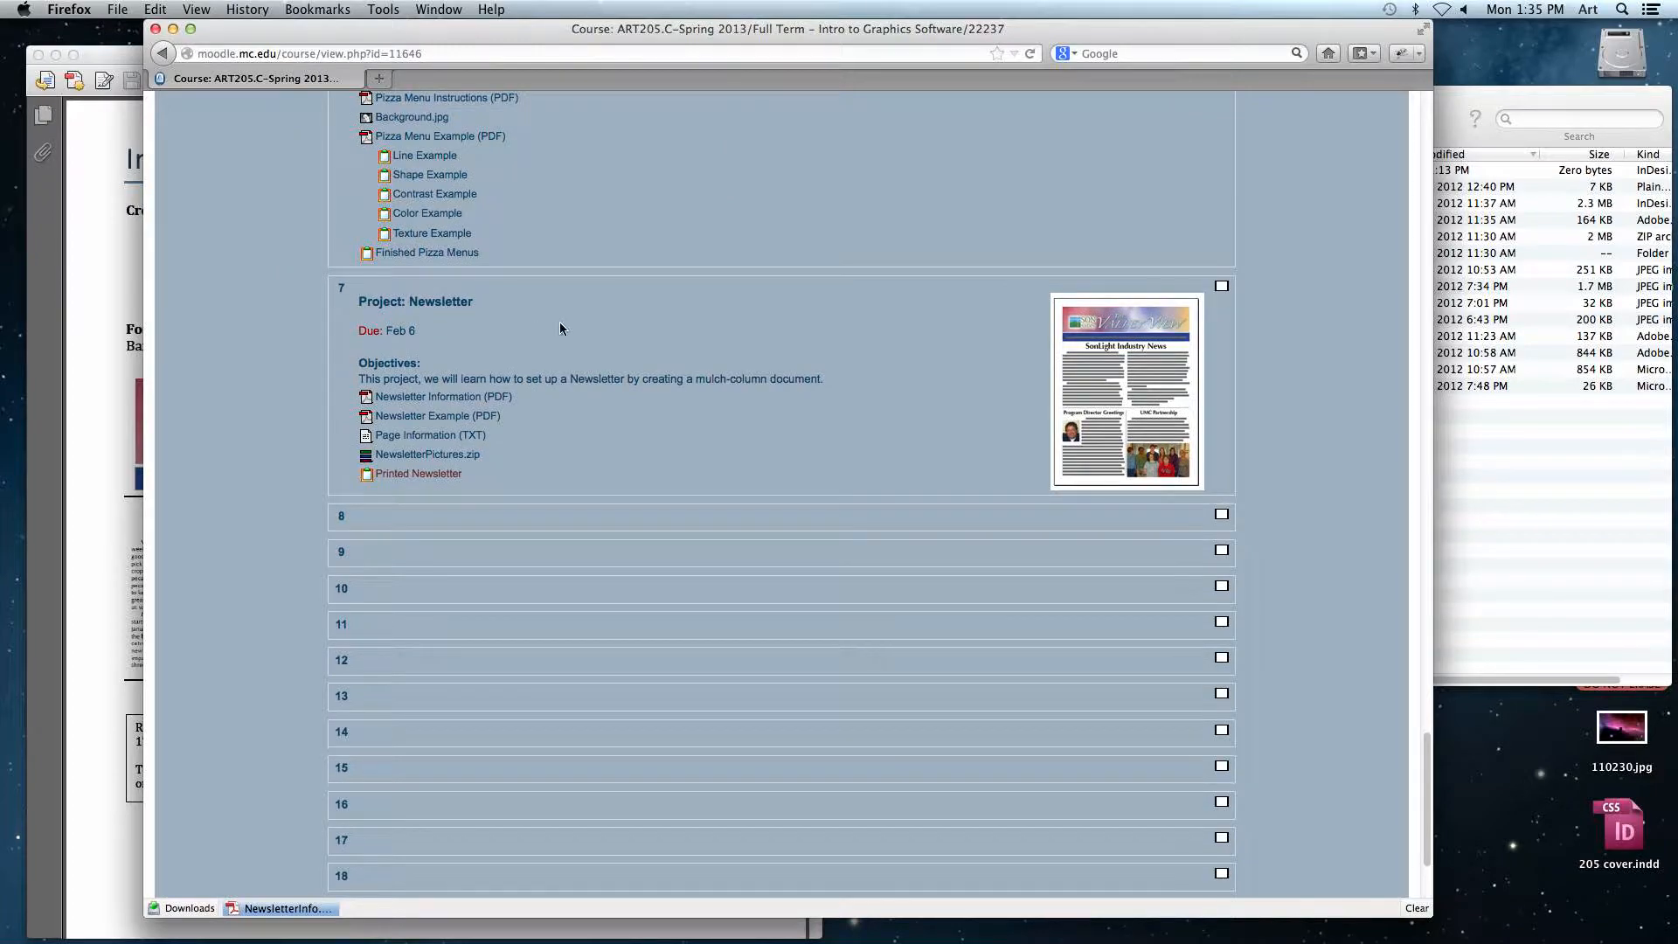
{"action": "left_click_drag", "start_coordinate": [368, 302], "coordinate": [474, 302]}
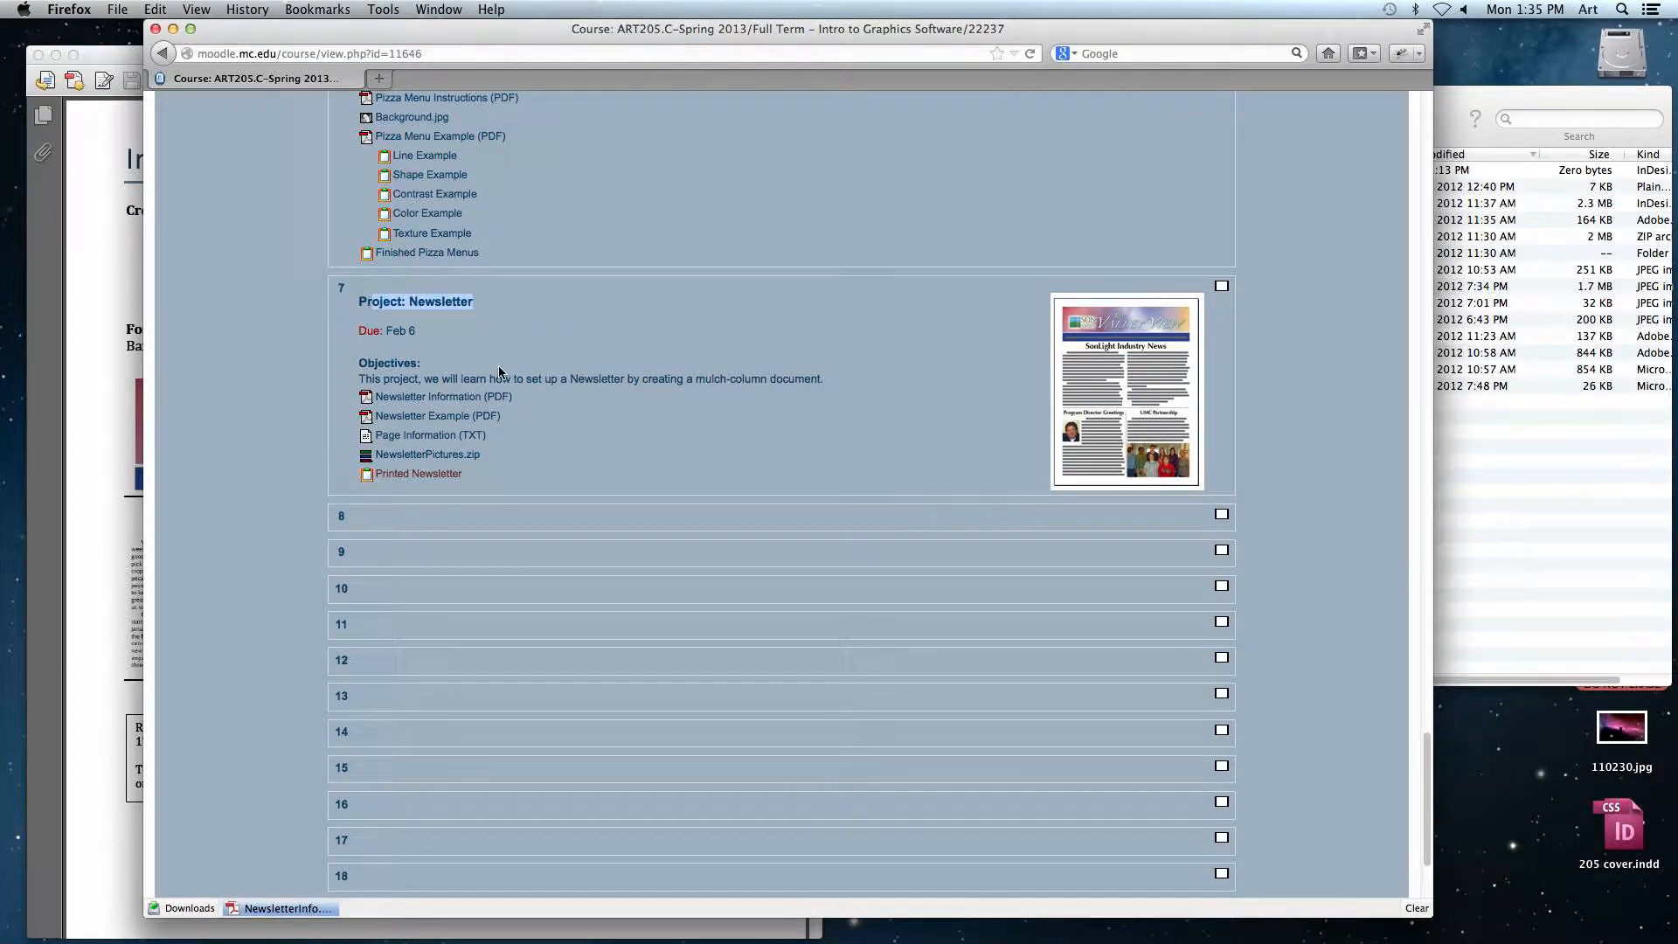
{"action": "left_click", "coordinate": [502, 364]}
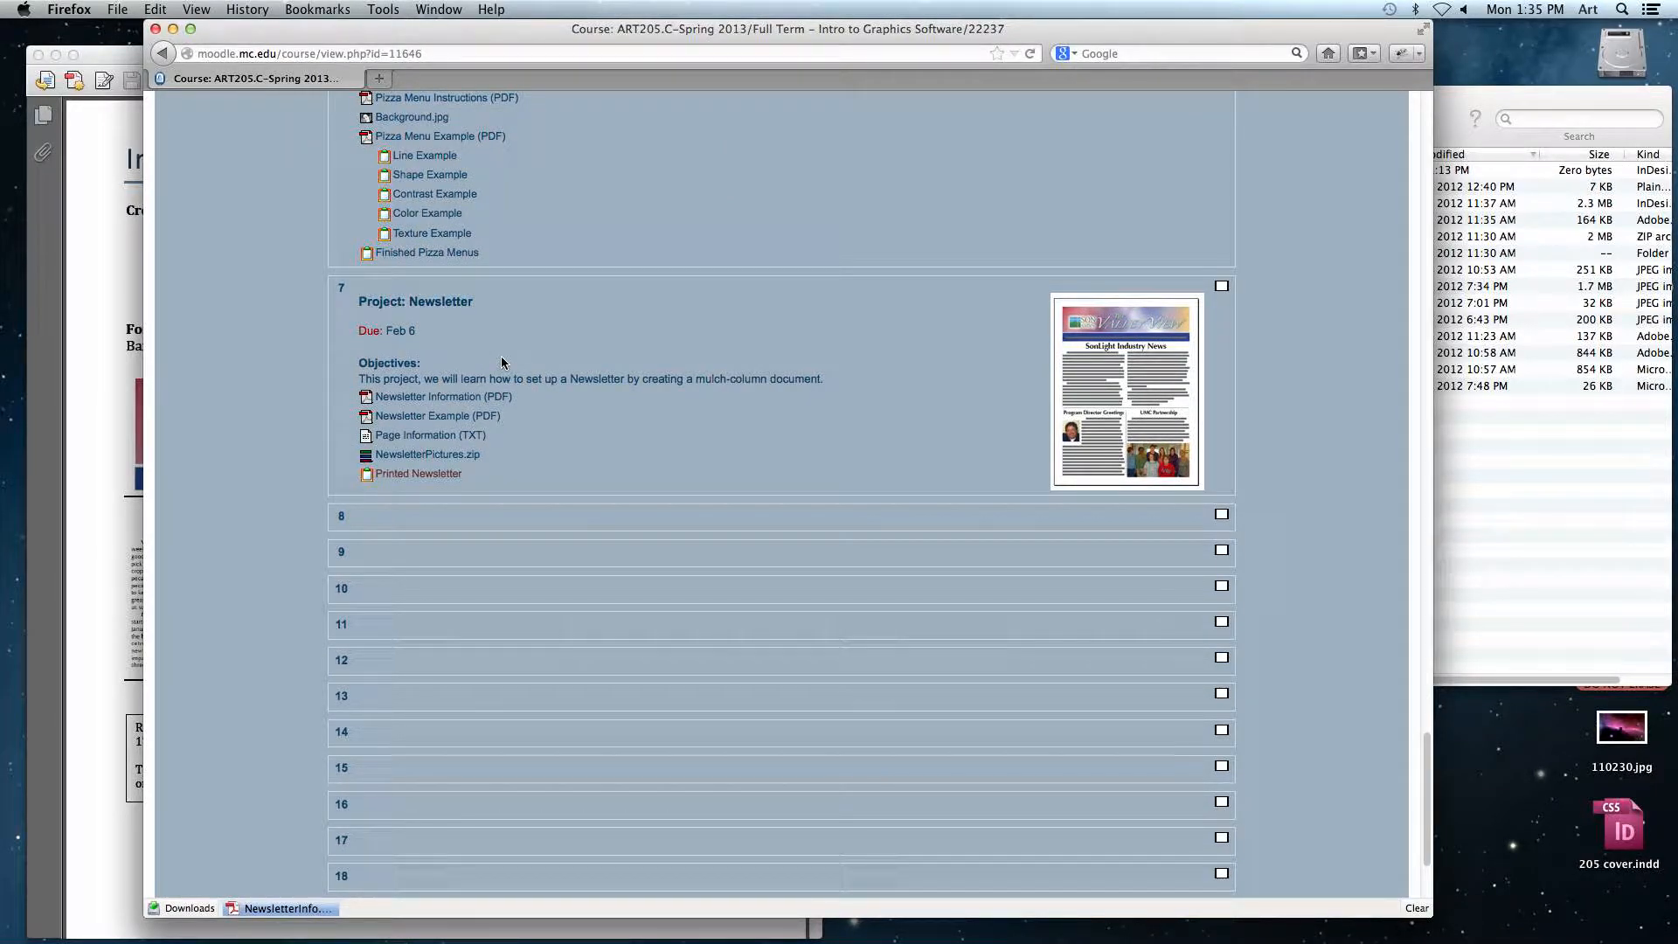
{"action": "scroll", "coordinate": [501, 364], "scroll_direction": "down", "scroll_amount": 1}
{"action": "scroll", "coordinate": [501, 364], "scroll_direction": "down", "scroll_amount": 1}
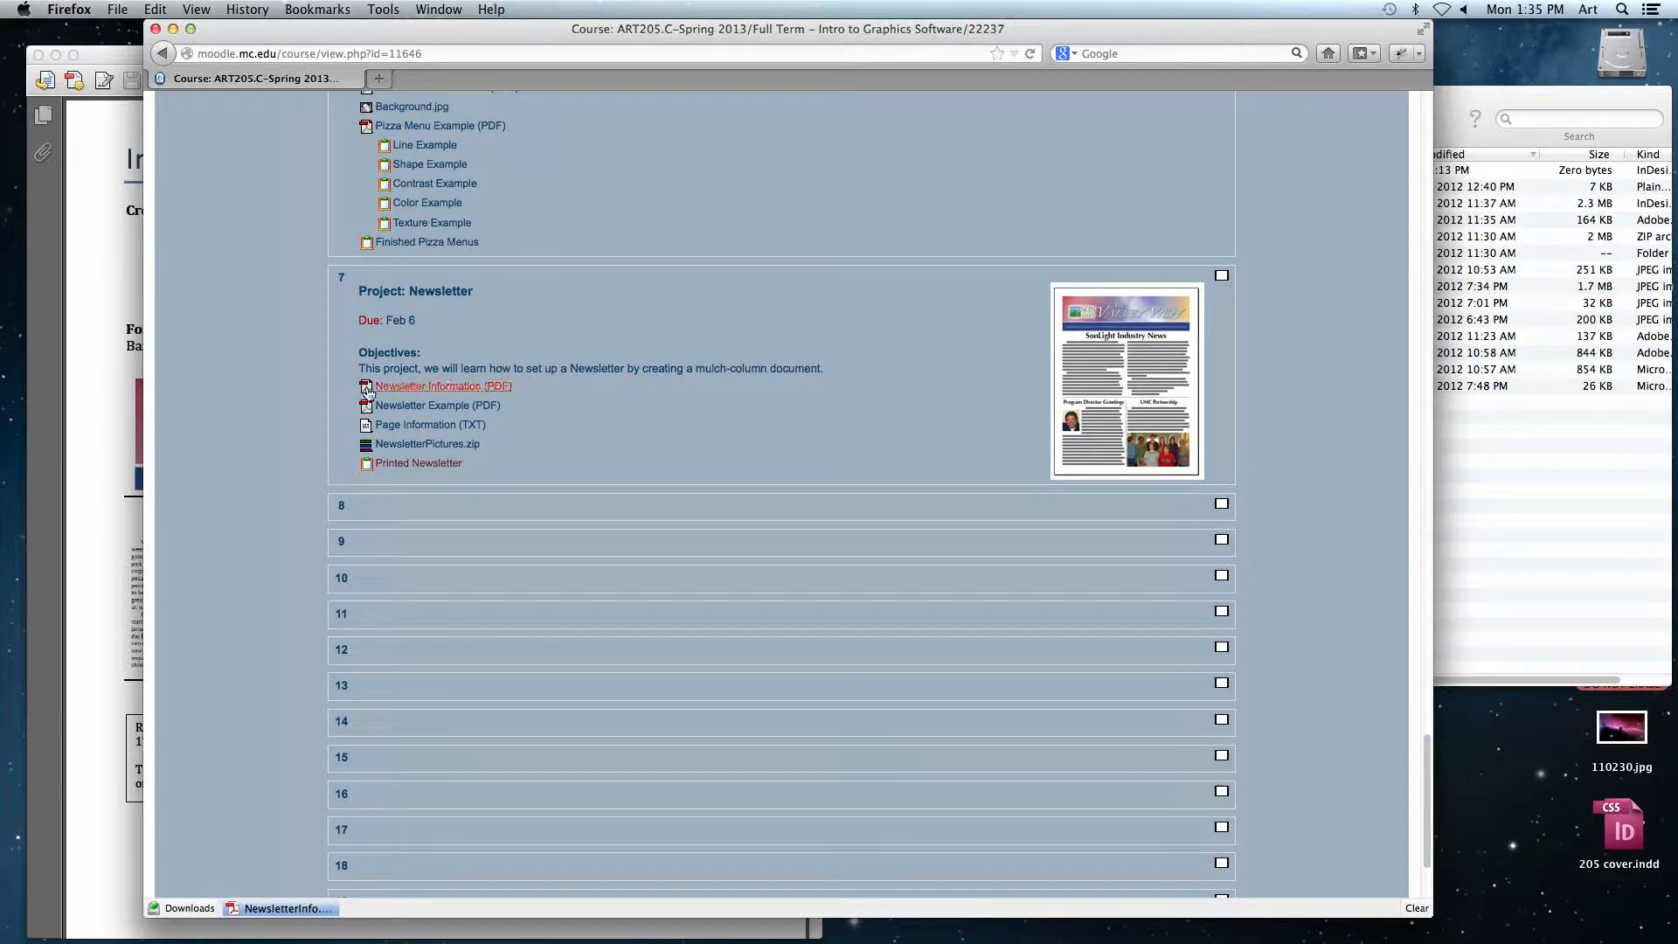
Step: Open the Newsletter Information PDF and scroll through its formatting instructions
{"action": "left_click", "coordinate": [446, 394]}
{"action": "key", "text": "Return"}
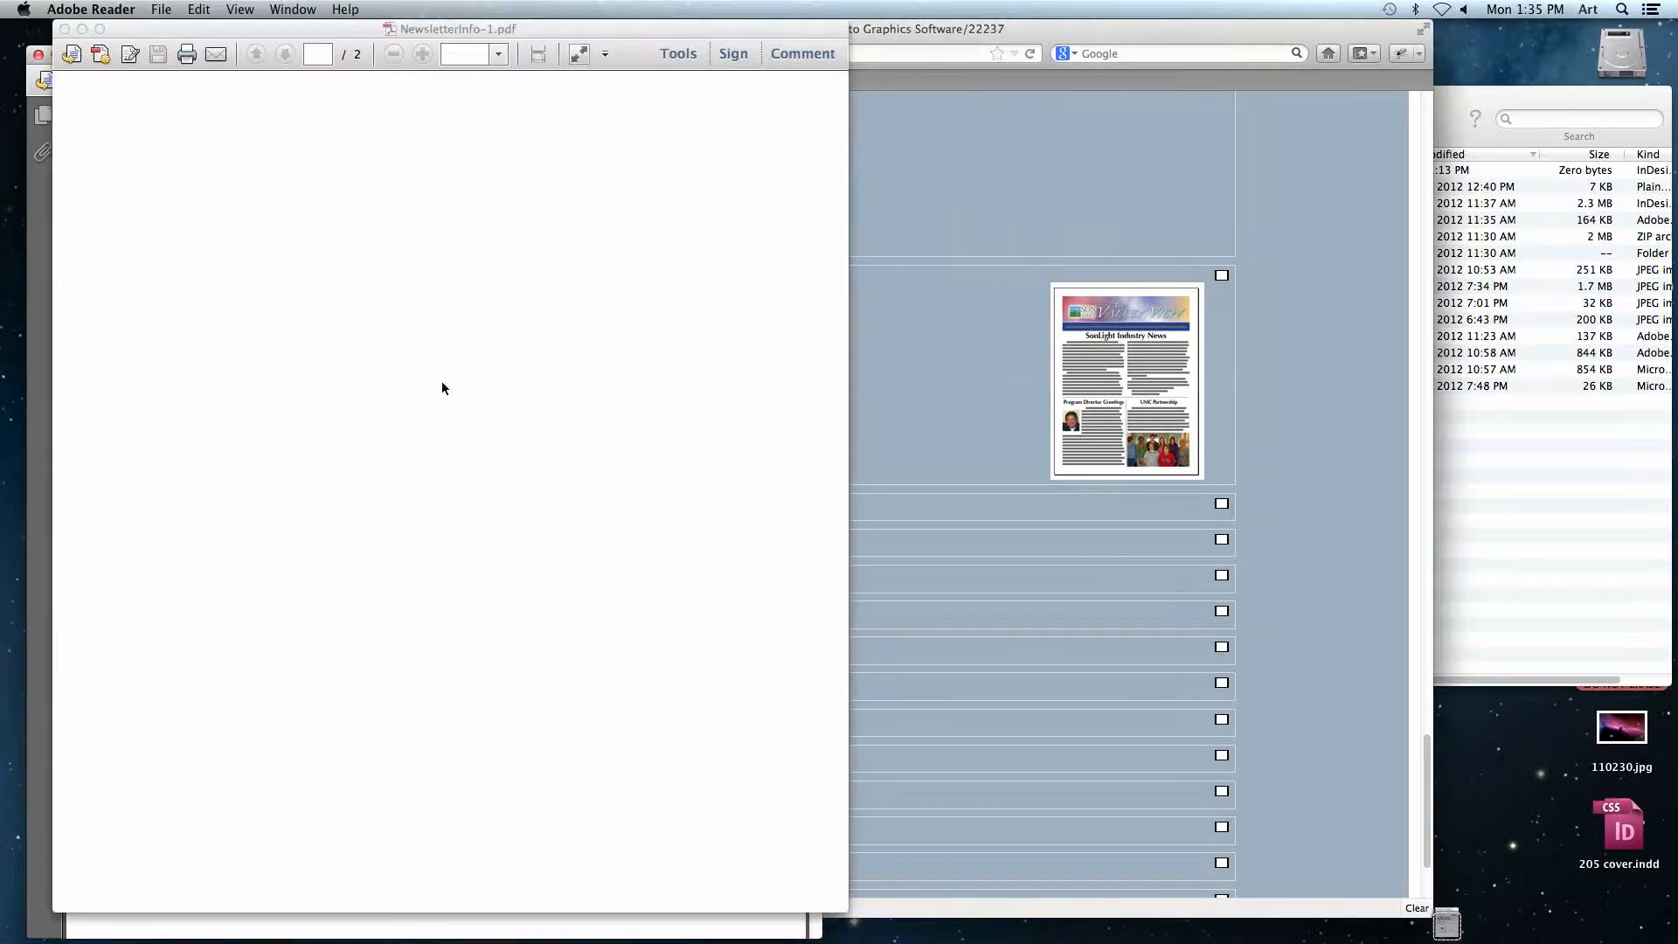
{"action": "scroll", "coordinate": [445, 390], "scroll_direction": "down", "scroll_amount": 15}
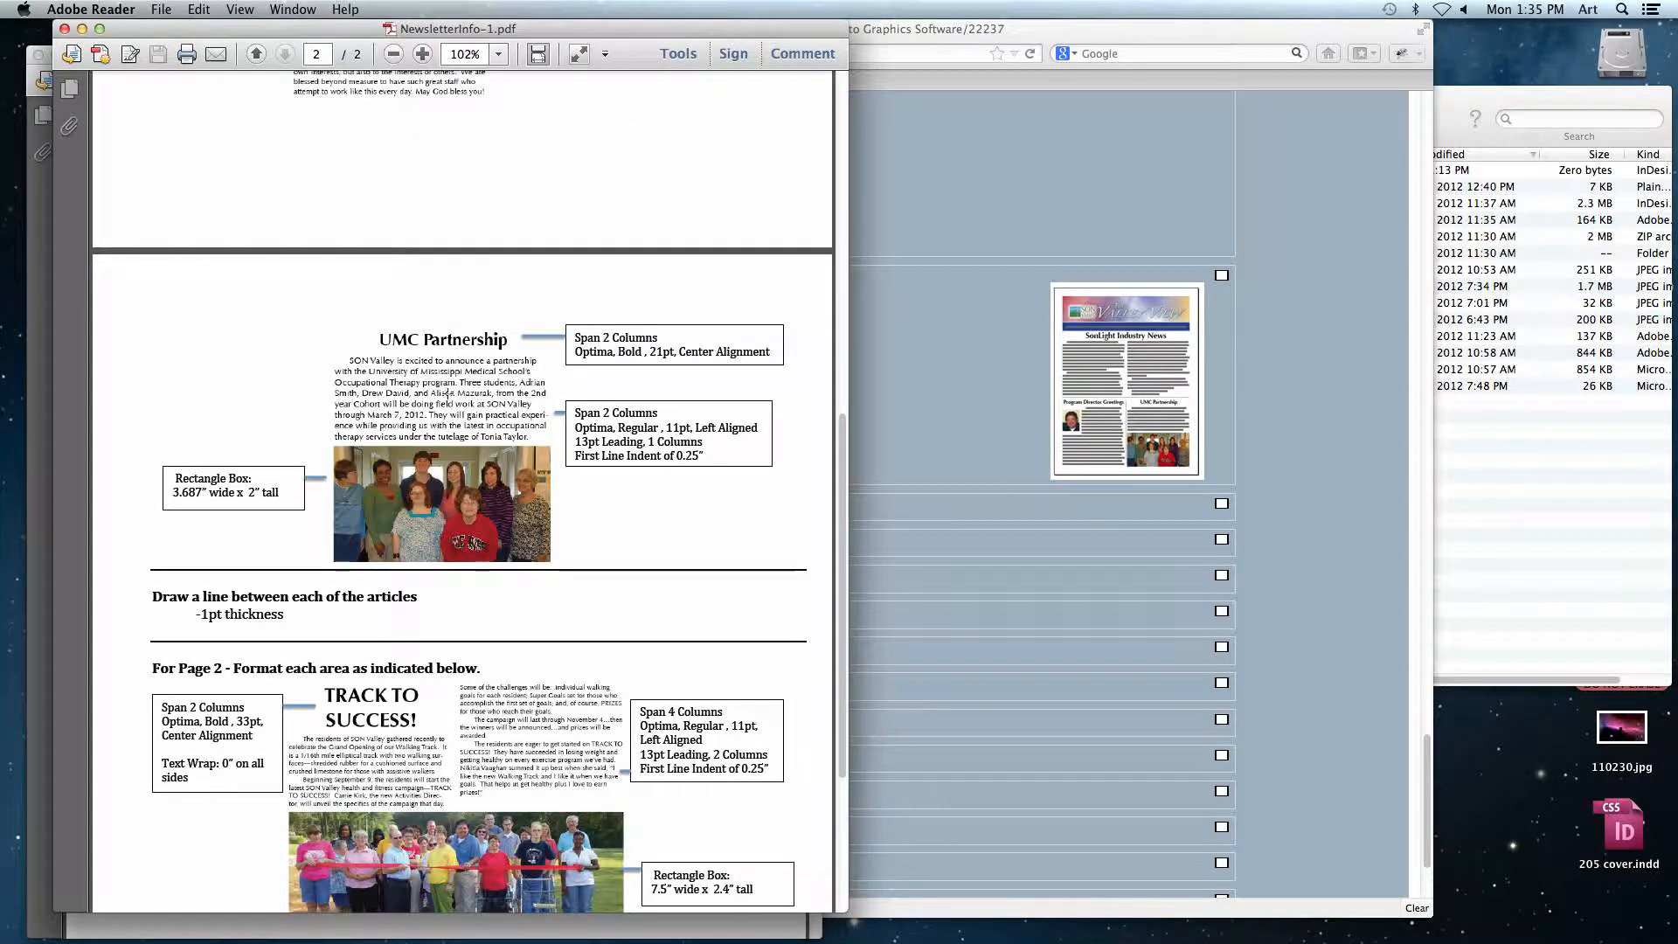
{"action": "scroll", "coordinate": [446, 390], "scroll_direction": "up", "scroll_amount": 15}
Step: Open the Newsletter Example PDF, scroll through both pages, and close it
{"action": "left_click", "coordinate": [895, 422]}
{"action": "left_click", "coordinate": [501, 407]}
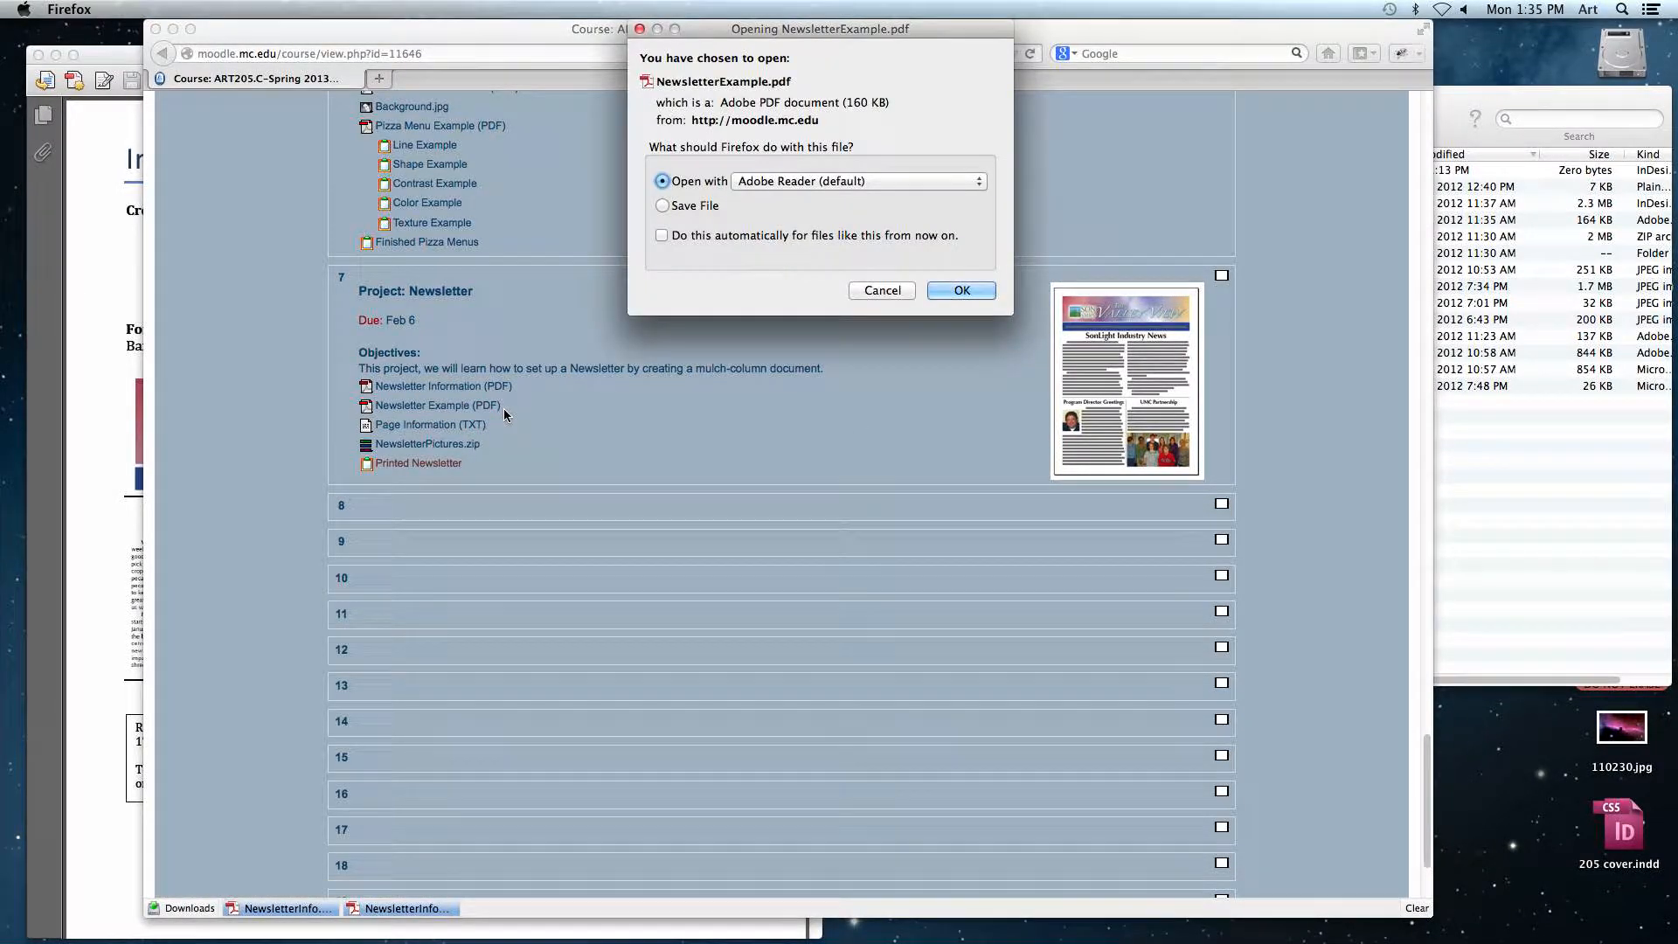
{"action": "left_click", "coordinate": [961, 295]}
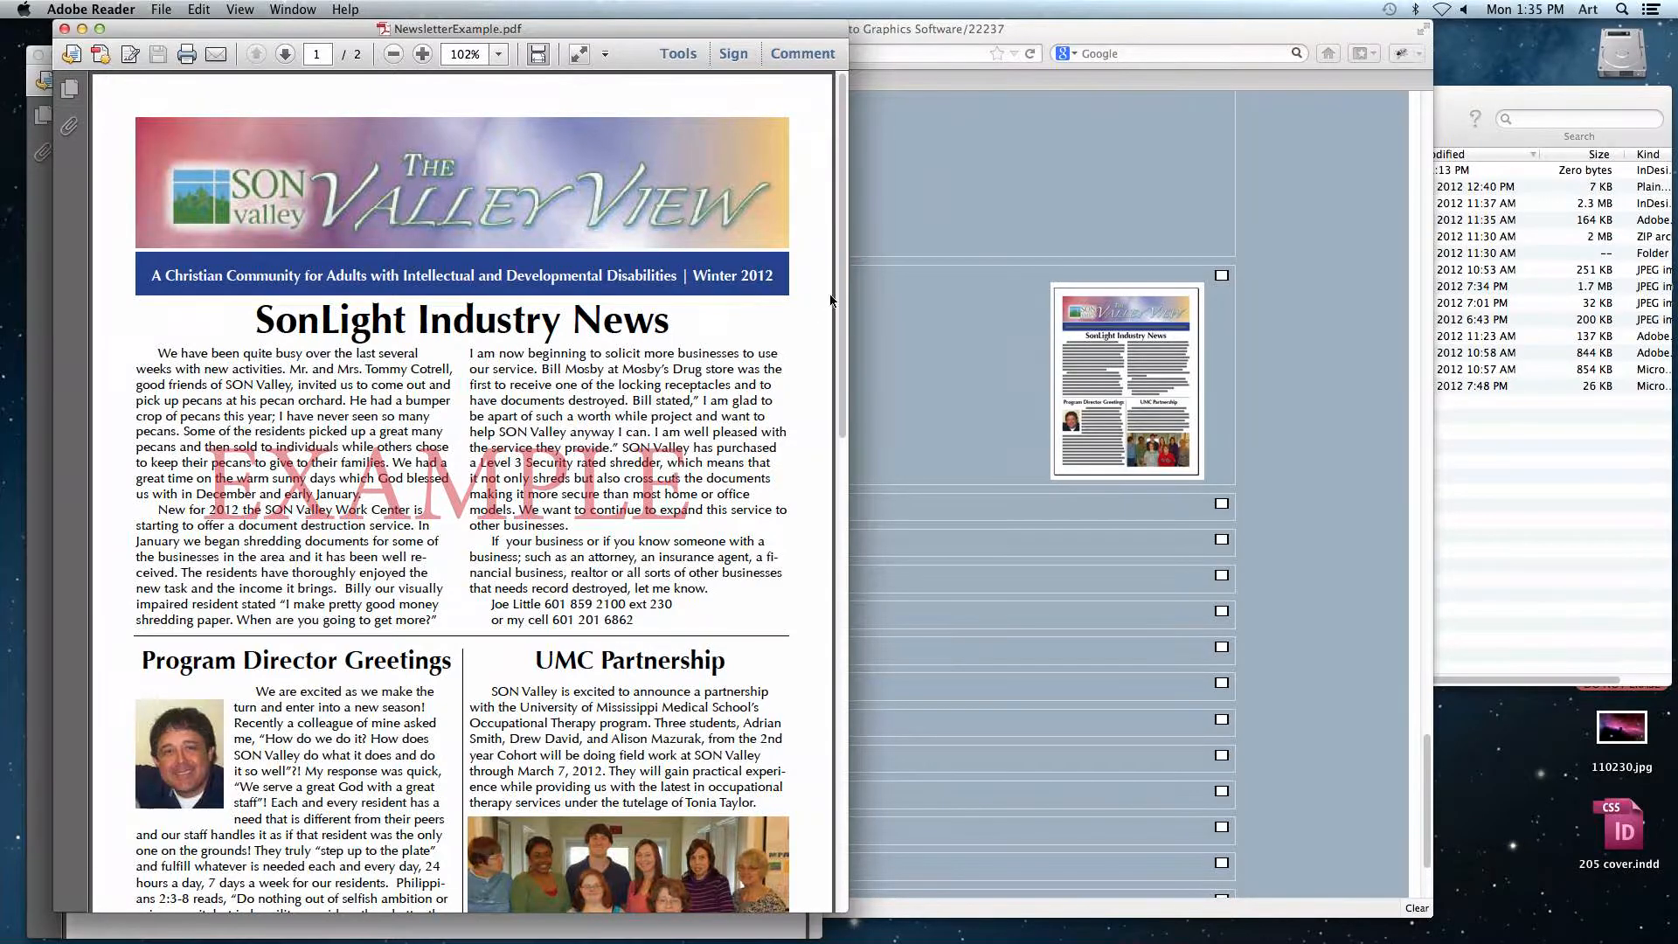
{"action": "left_click_drag", "start_coordinate": [841, 294], "coordinate": [857, 728]}
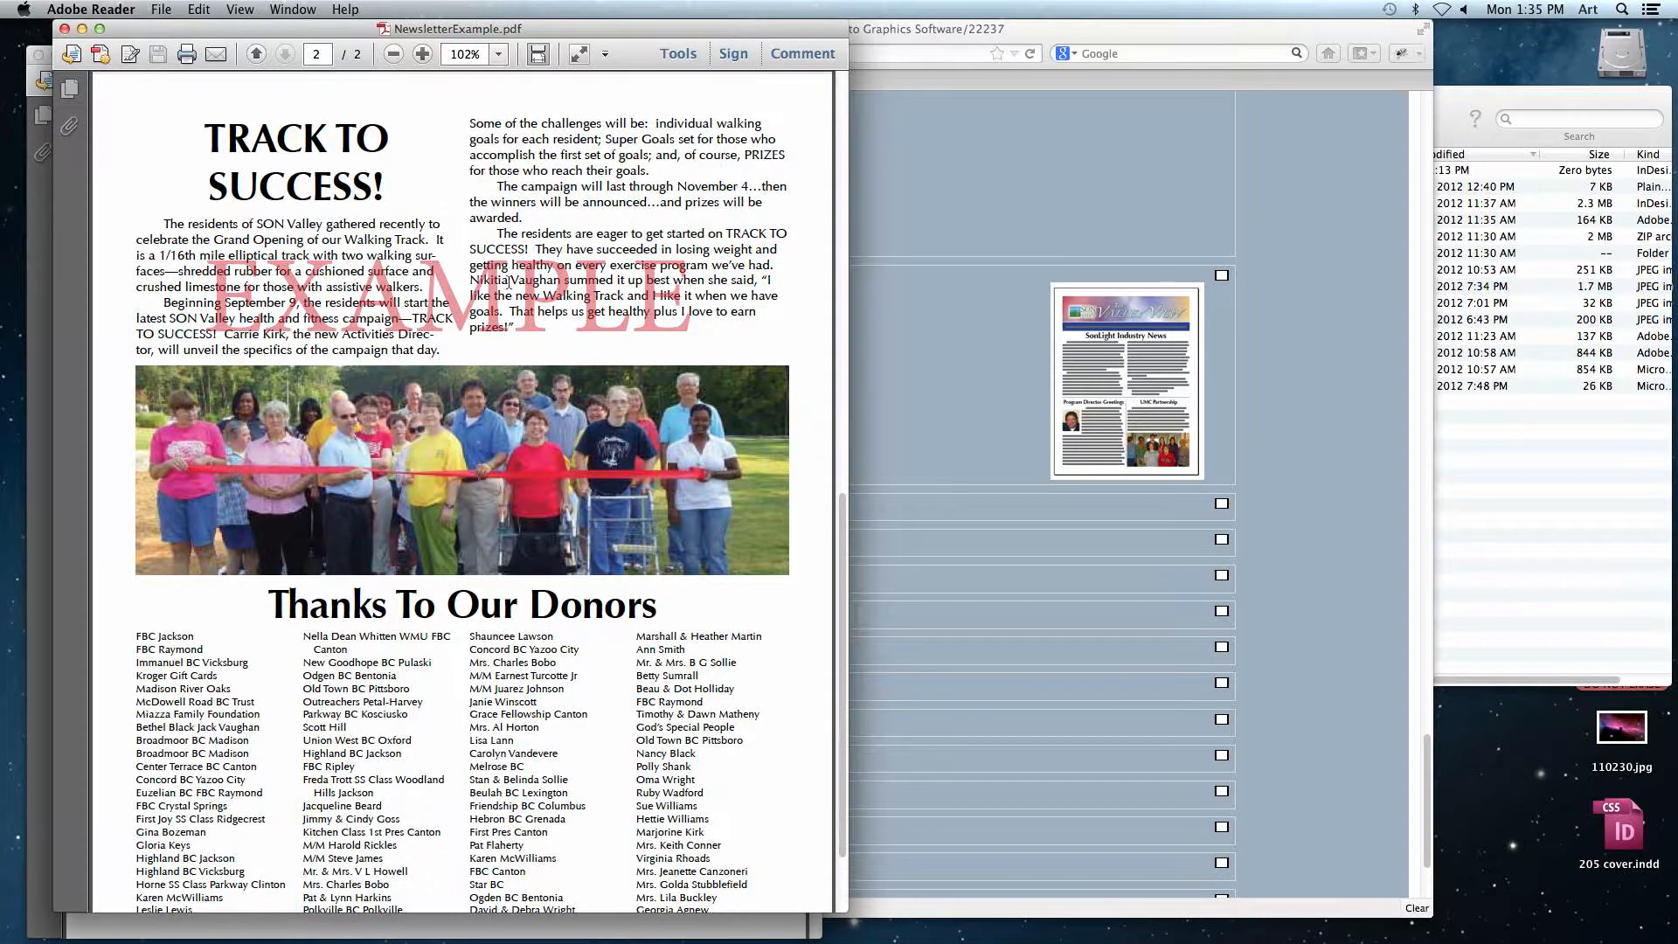
{"action": "left_click_drag", "start_coordinate": [842, 566], "coordinate": [846, 625]}
{"action": "key", "text": "super+w"}
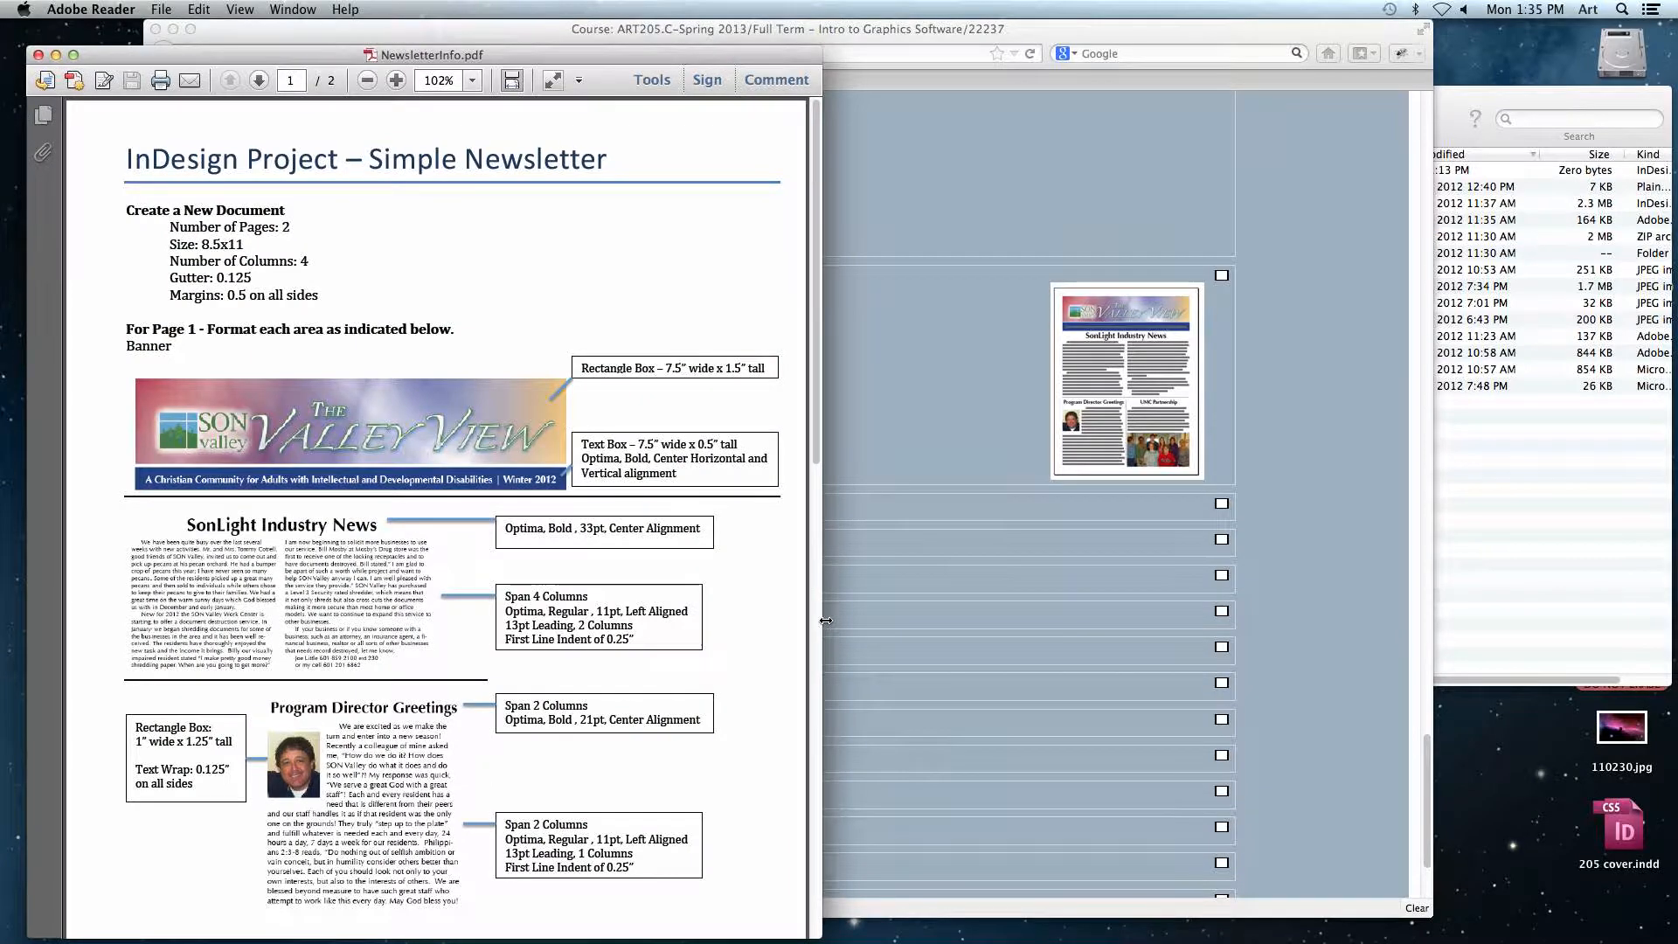
Step: Open the Page Information text file, review its article text, and close it
{"action": "left_click", "coordinate": [906, 378]}
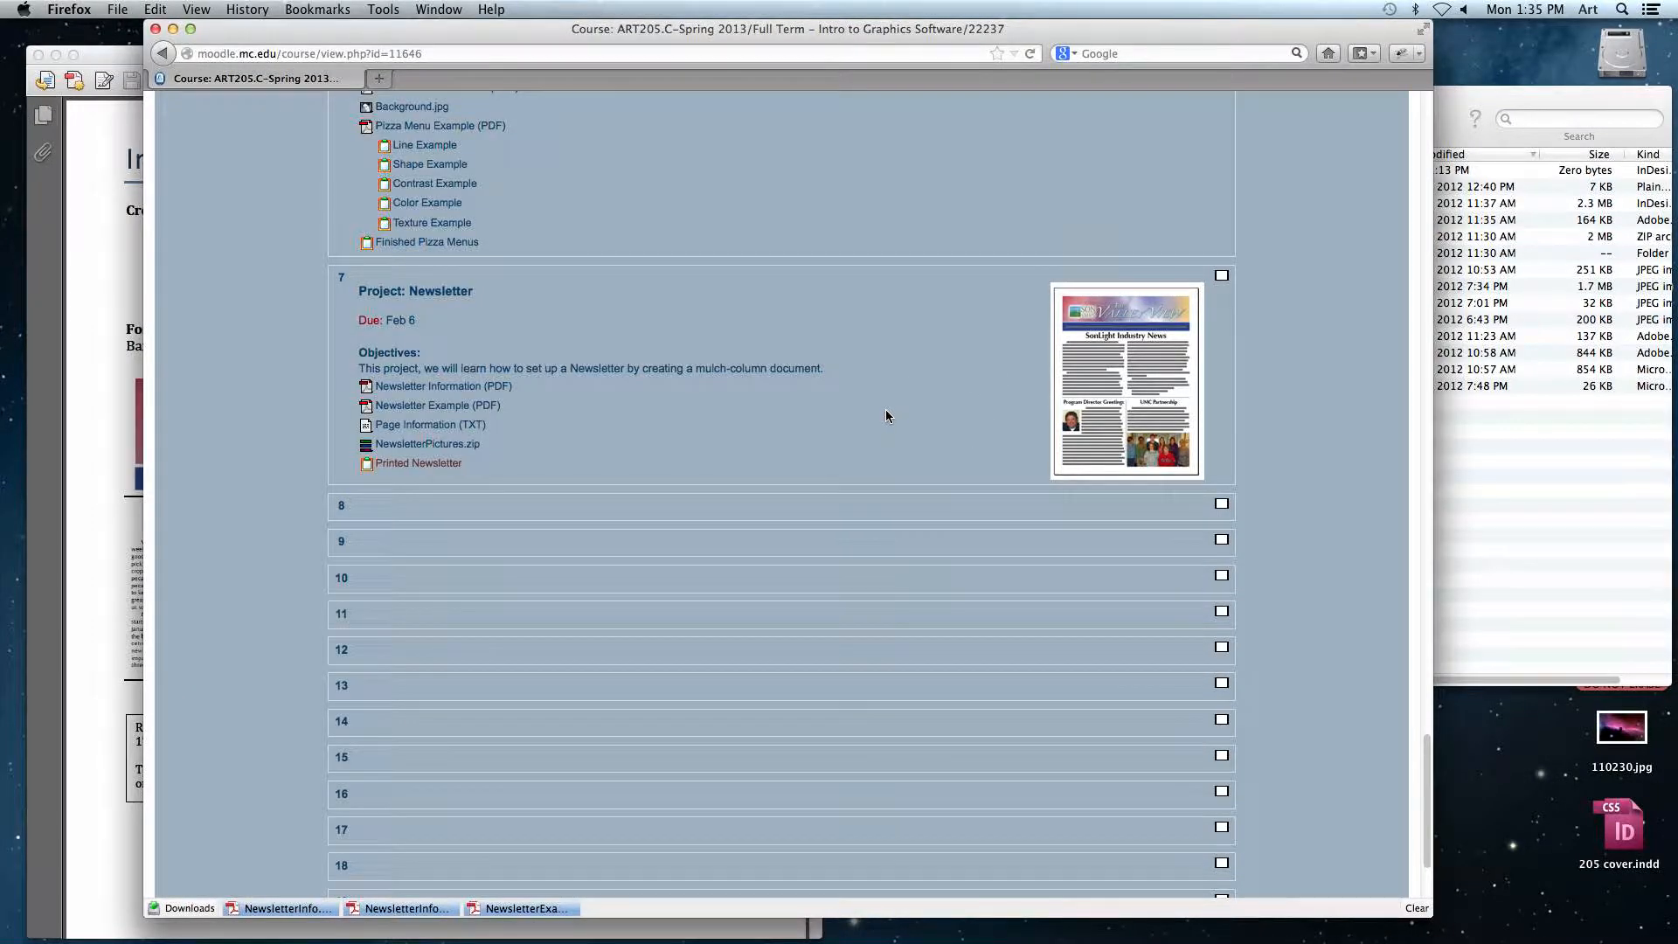
{"action": "left_click", "coordinate": [409, 425]}
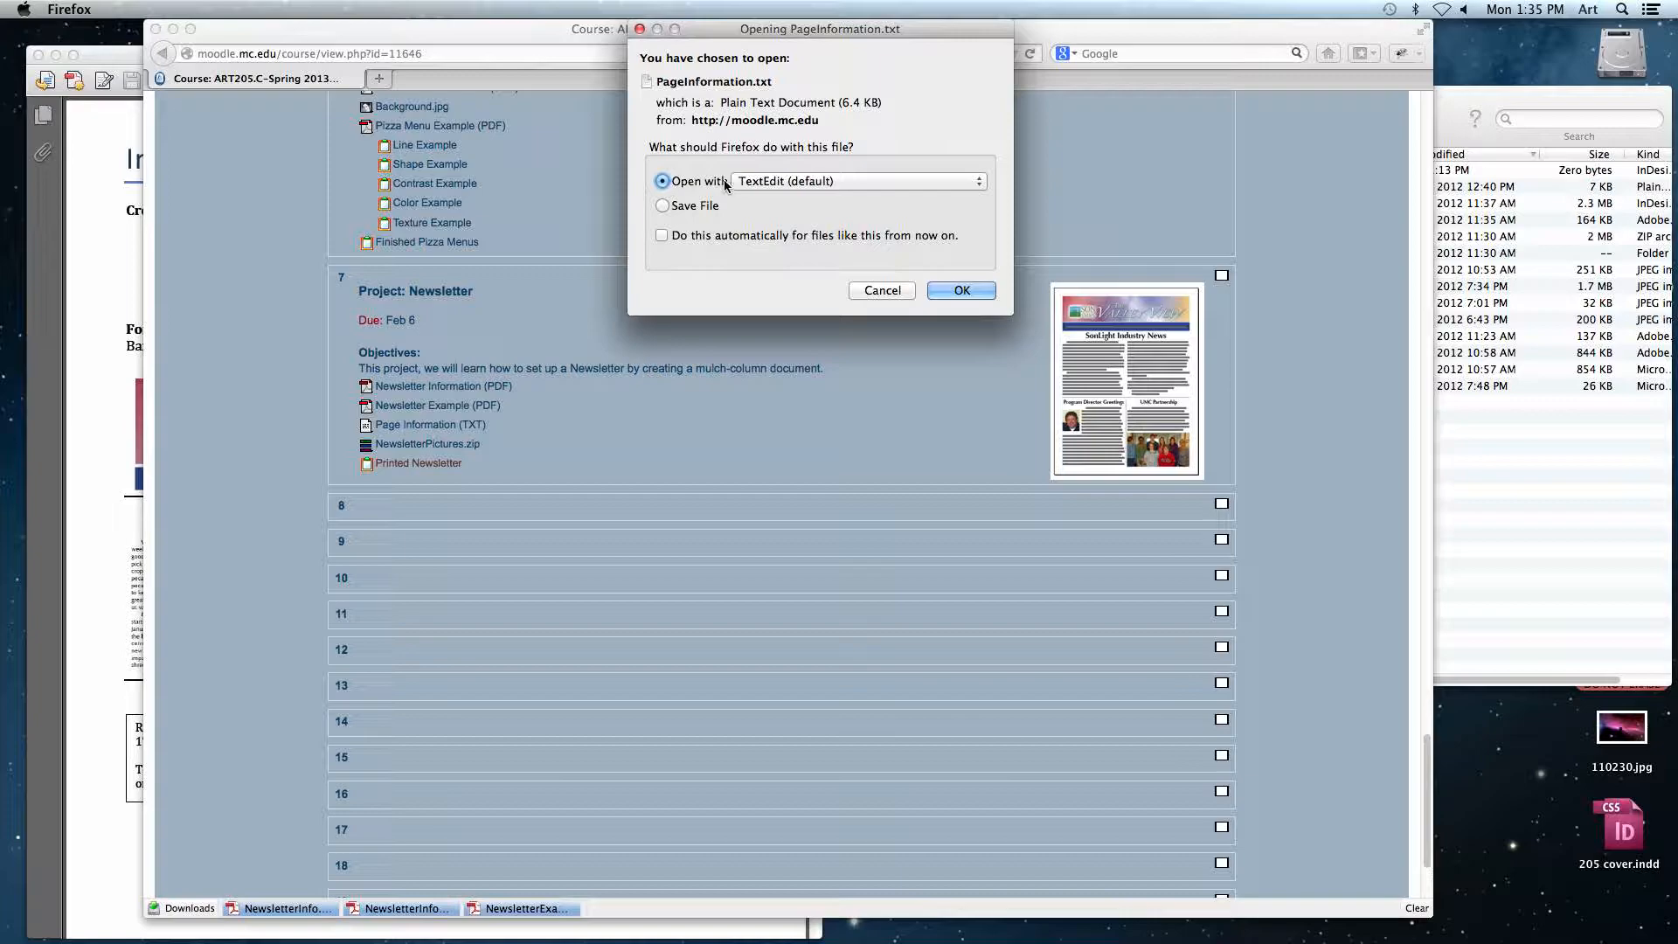
{"action": "left_click", "coordinate": [962, 291]}
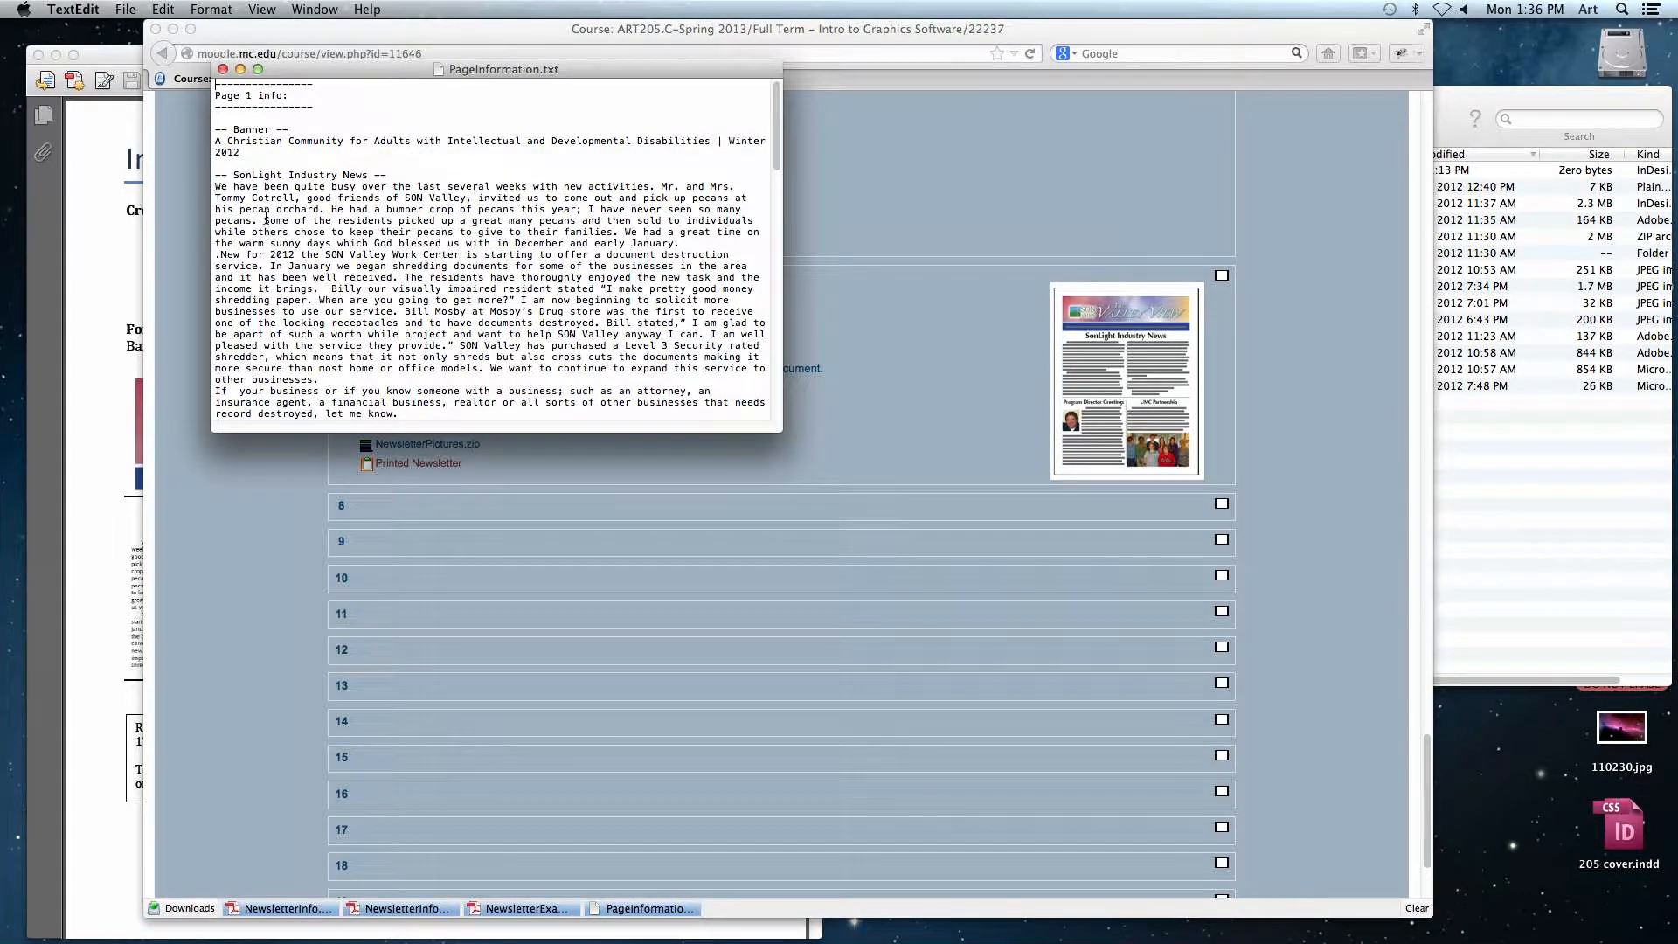
{"action": "left_click_drag", "start_coordinate": [233, 191], "coordinate": [332, 358]}
{"action": "left_click", "coordinate": [381, 346]}
{"action": "left_click", "coordinate": [223, 70]}
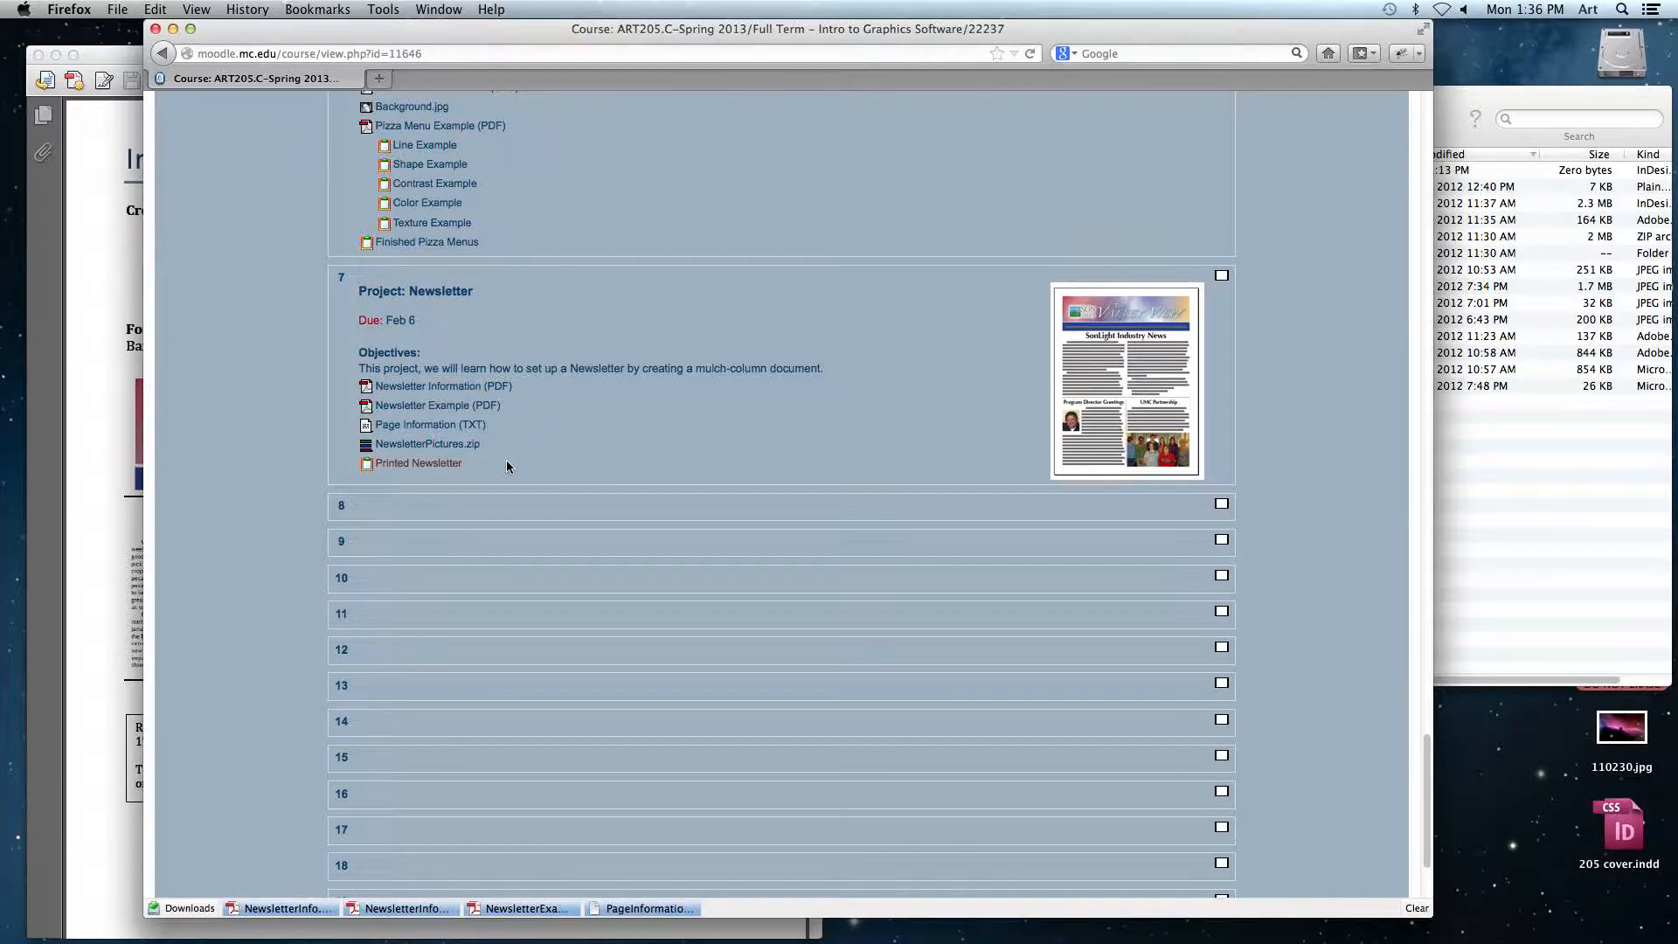
Step: Save NewsletterPictures.zip and extract it in the Downloads folder
{"action": "left_click", "coordinate": [465, 447]}
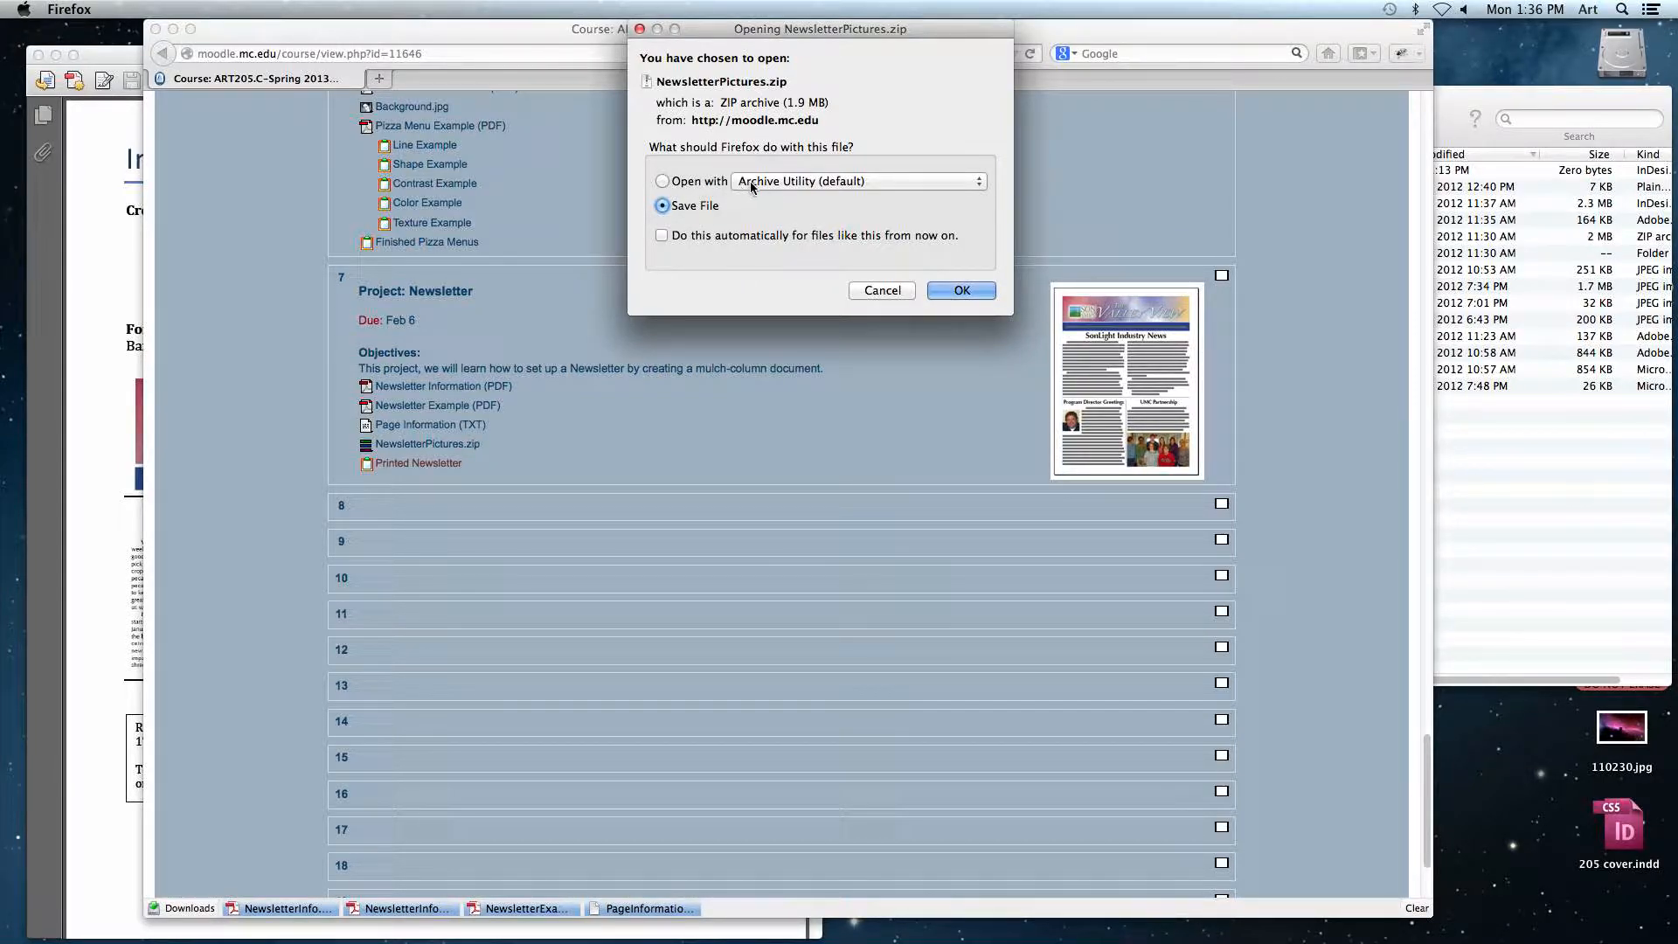
{"action": "left_click", "coordinate": [961, 291]}
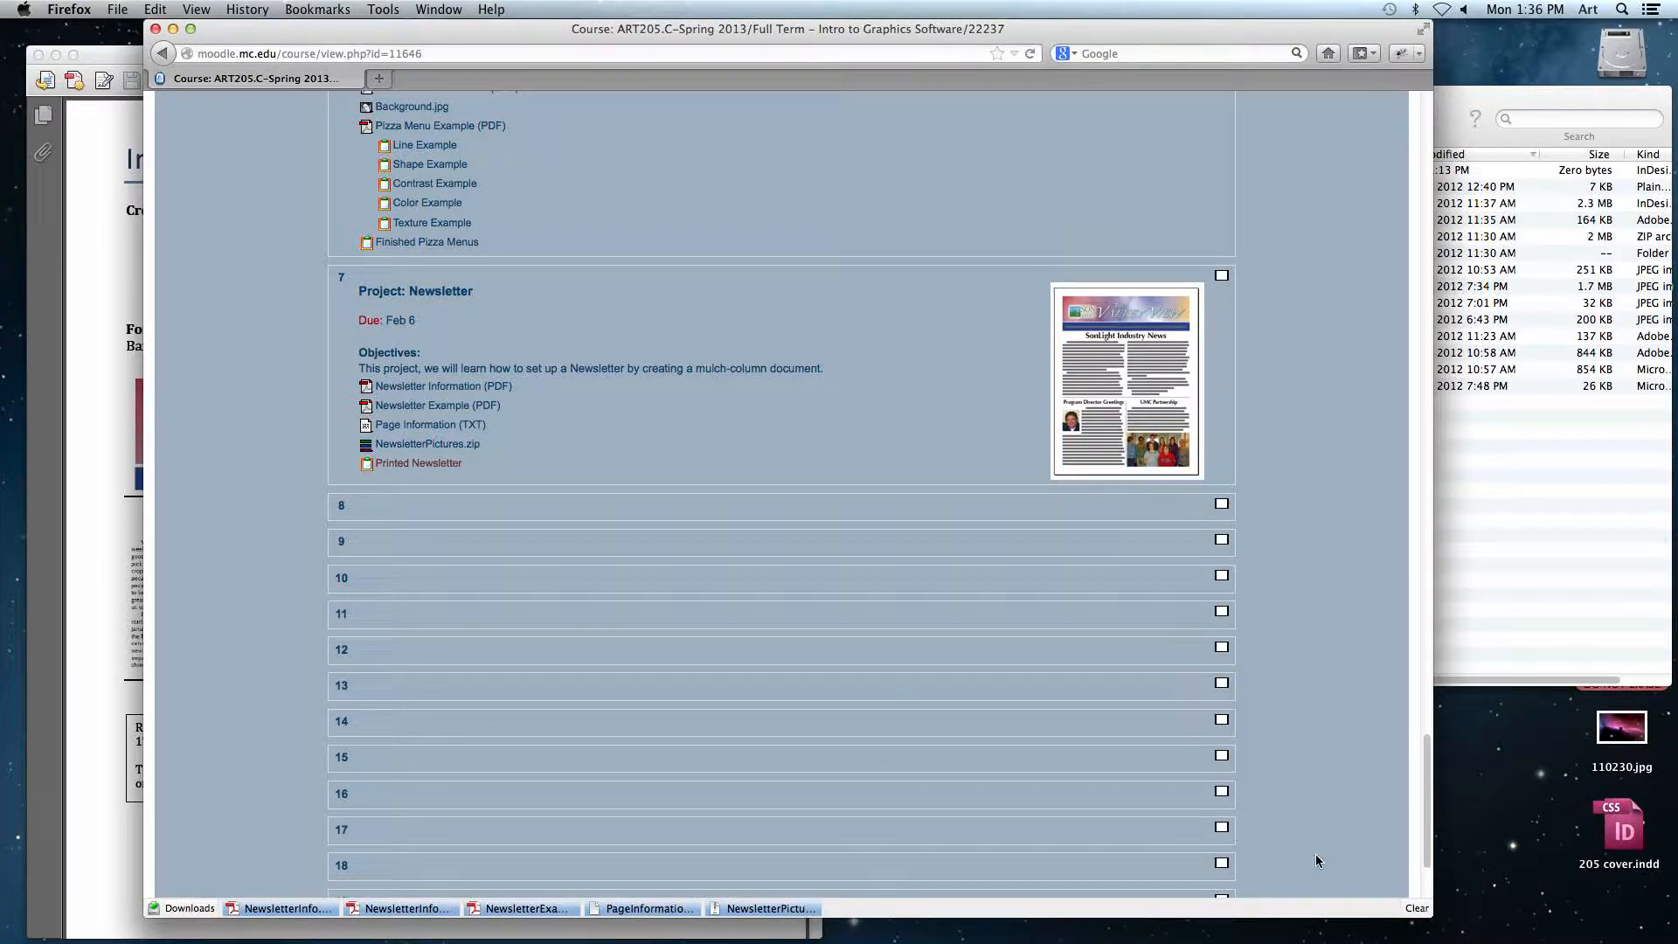
{"action": "left_click", "coordinate": [1456, 923]}
{"action": "left_click", "coordinate": [1508, 519]}
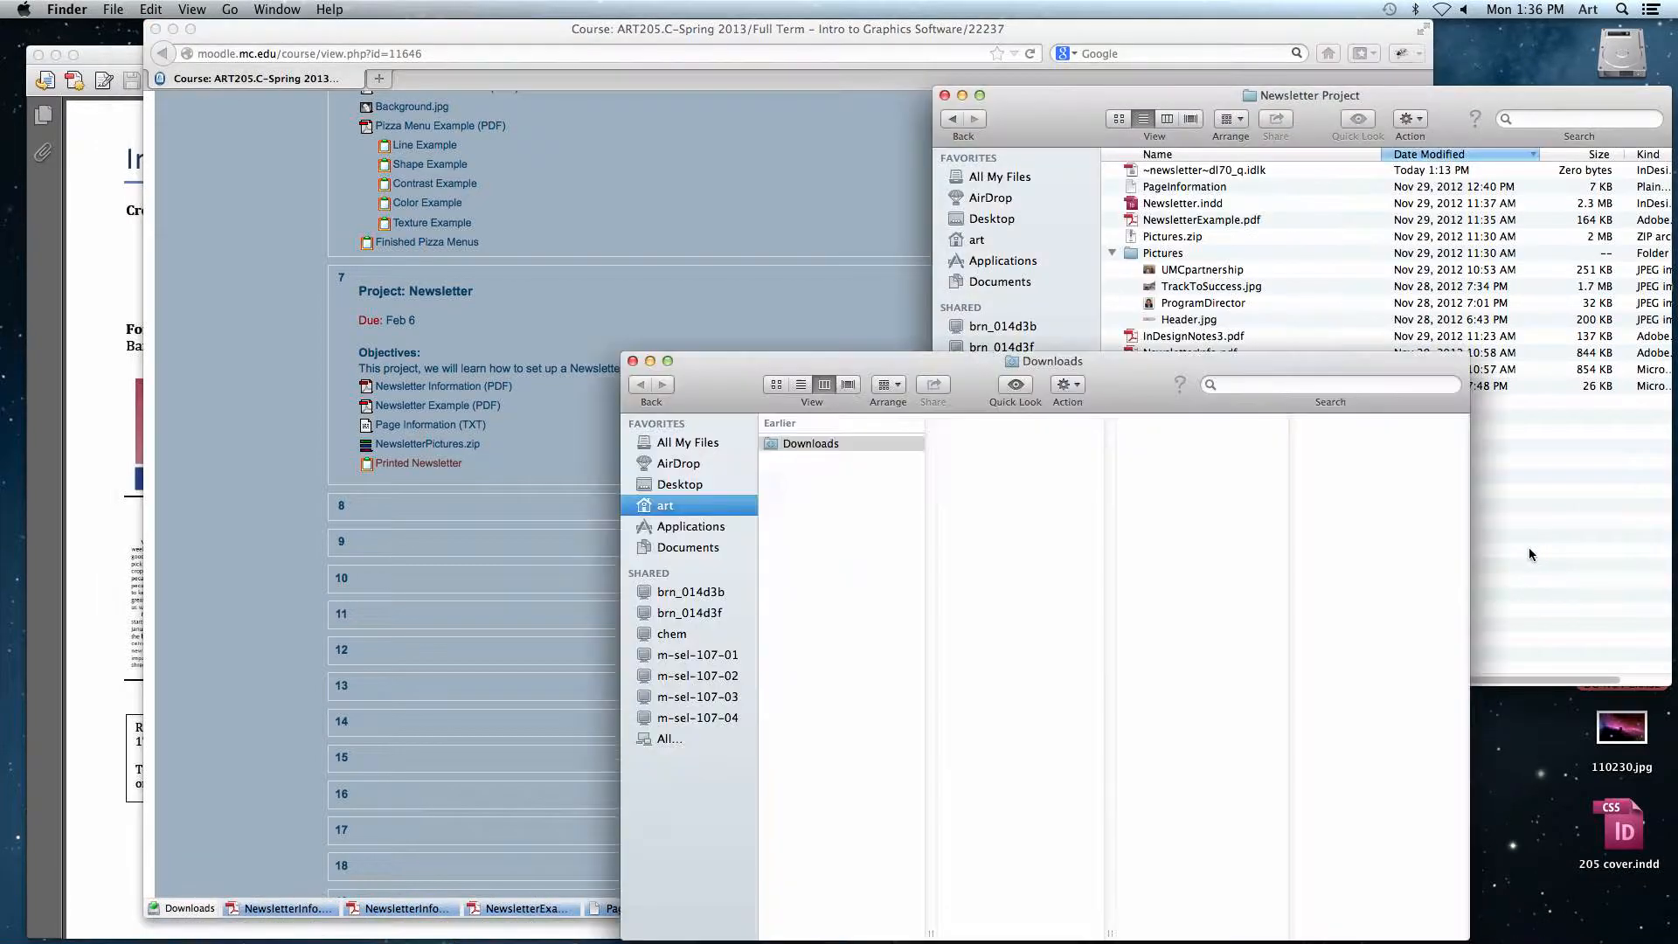
{"action": "left_click_drag", "start_coordinate": [1150, 383], "coordinate": [1090, 304]}
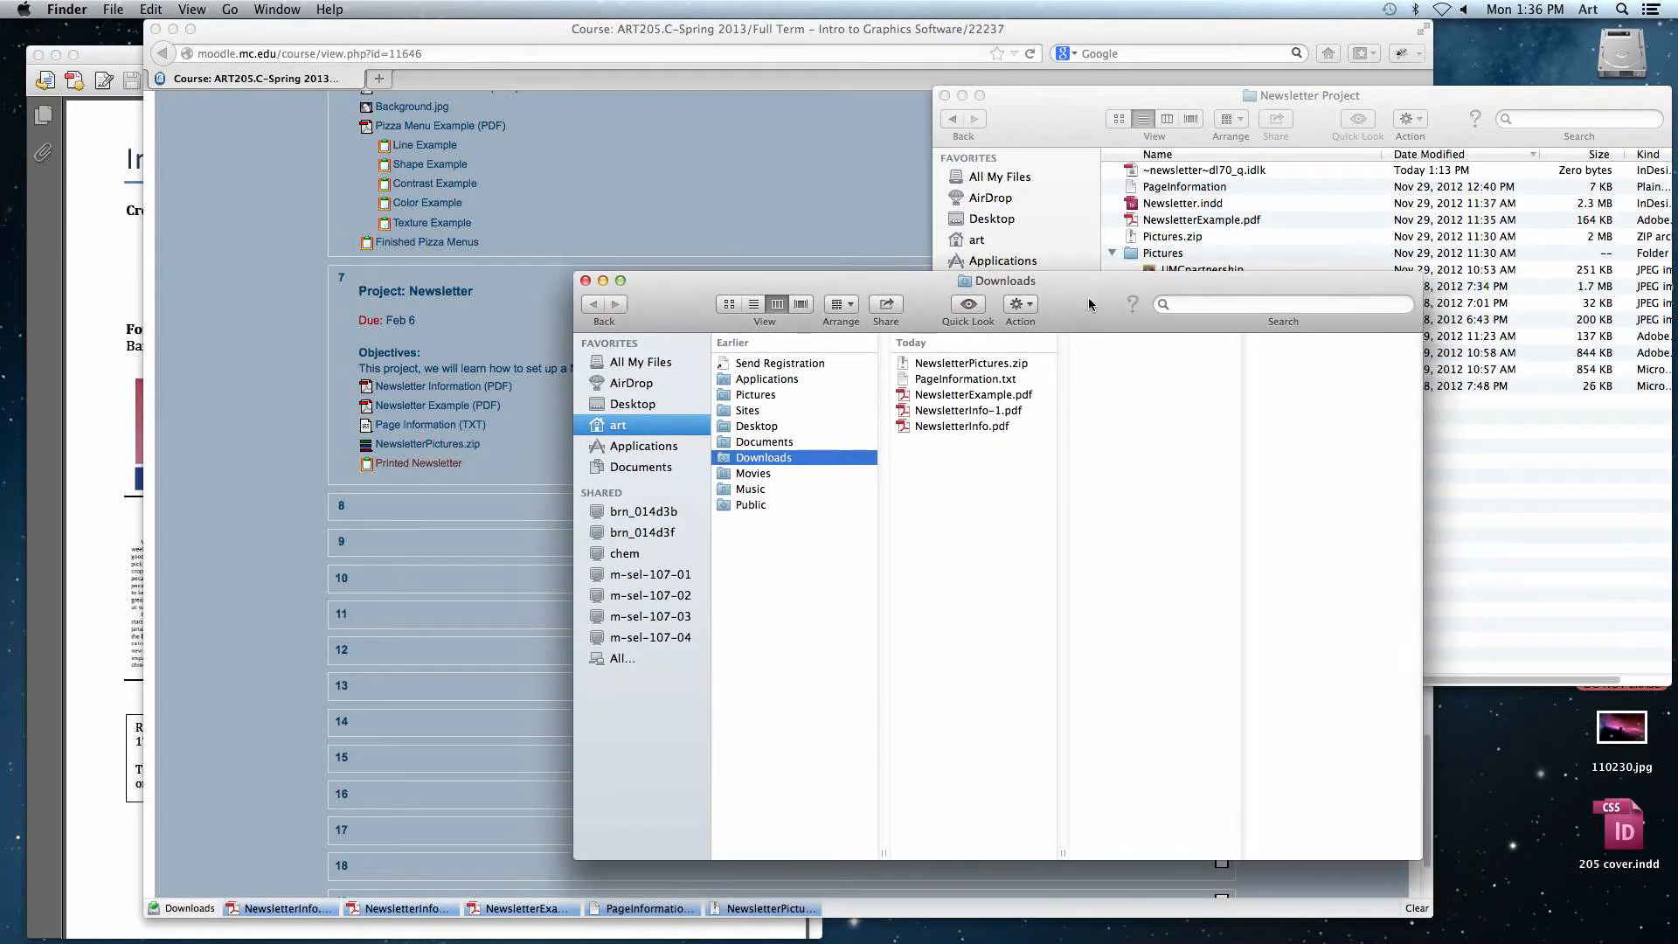
{"action": "left_click", "coordinate": [955, 365]}
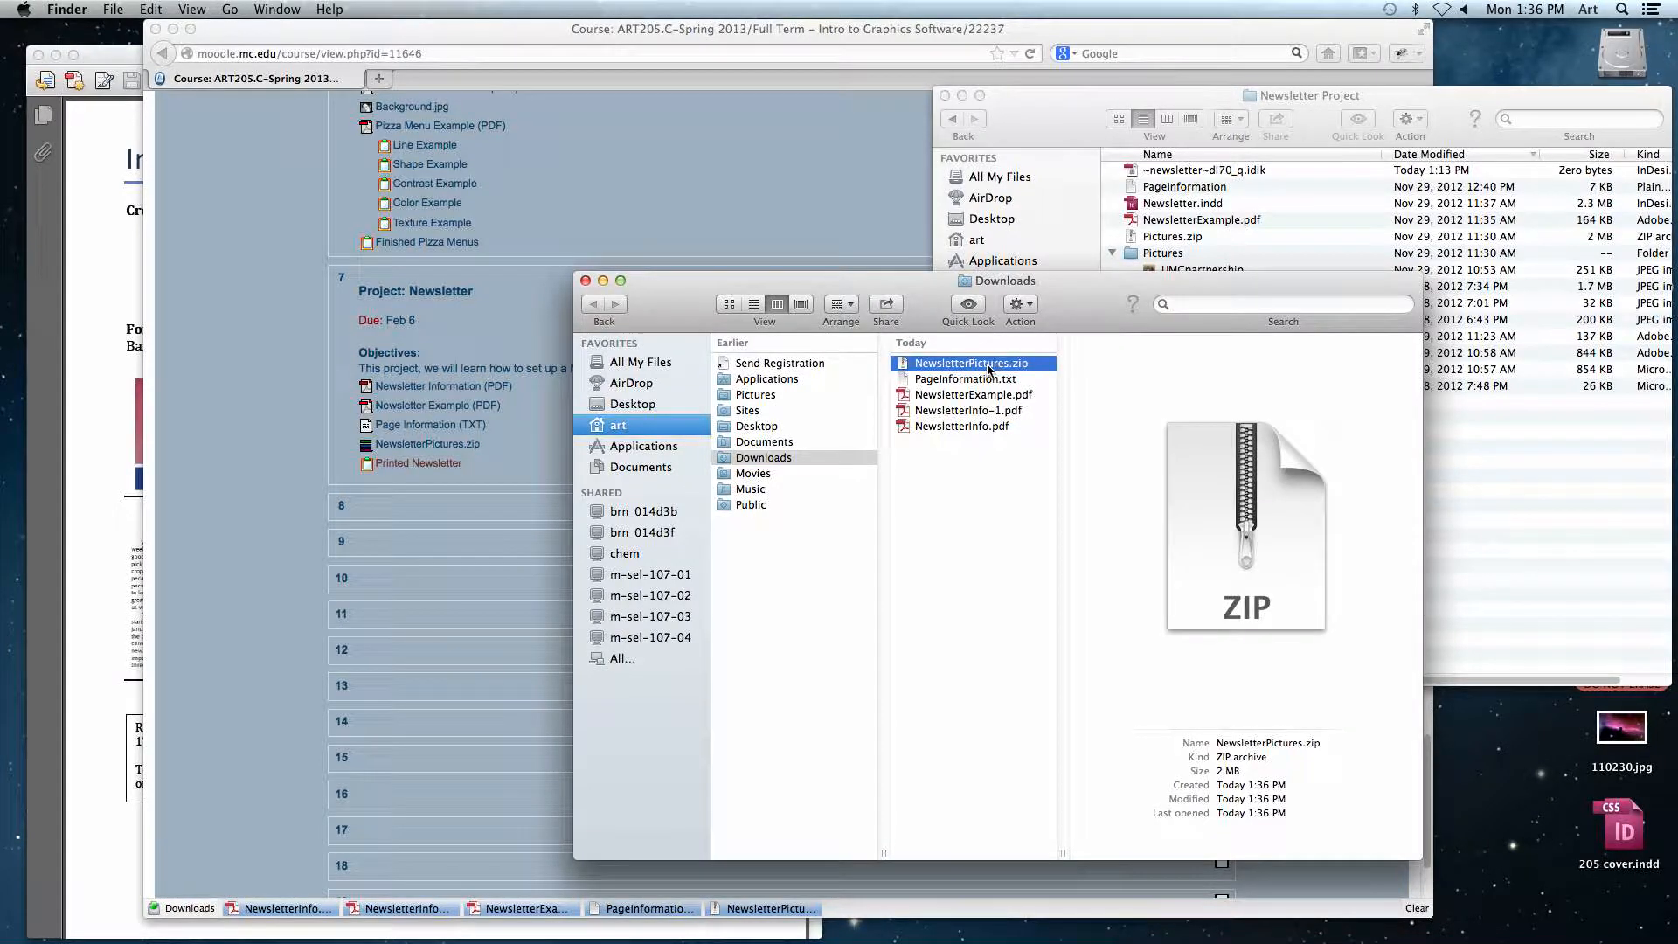
{"action": "double_click", "coordinate": [934, 370]}
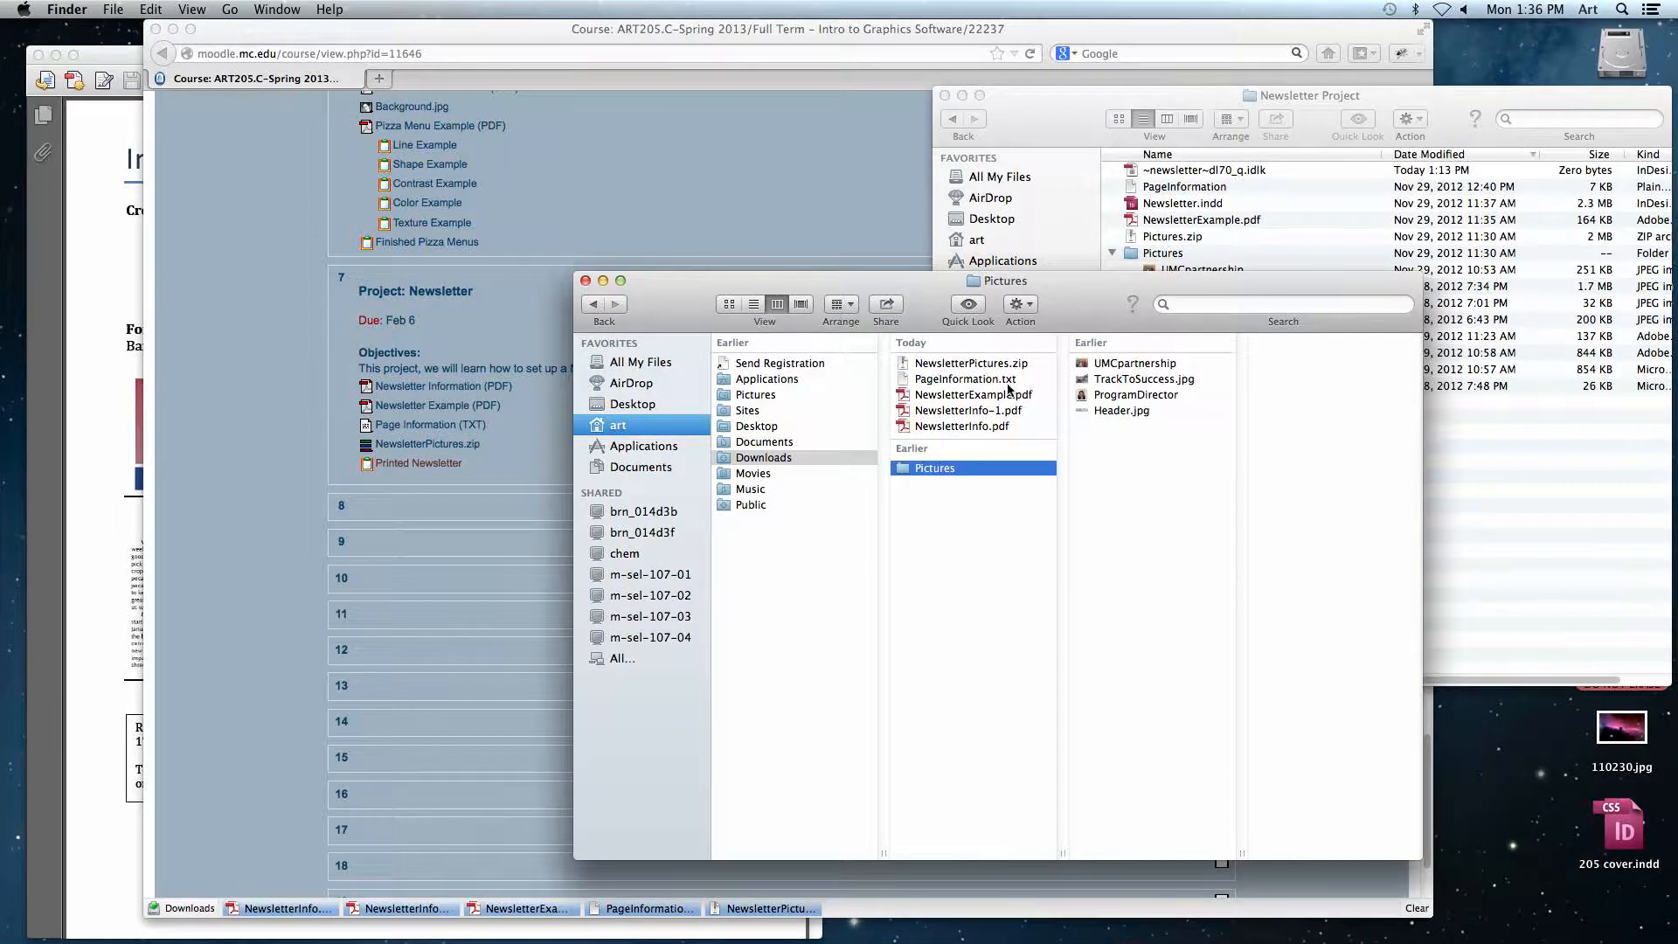
Step: Preview each image in the extracted Pictures folder, then close the Downloads window
{"action": "left_click", "coordinate": [904, 474]}
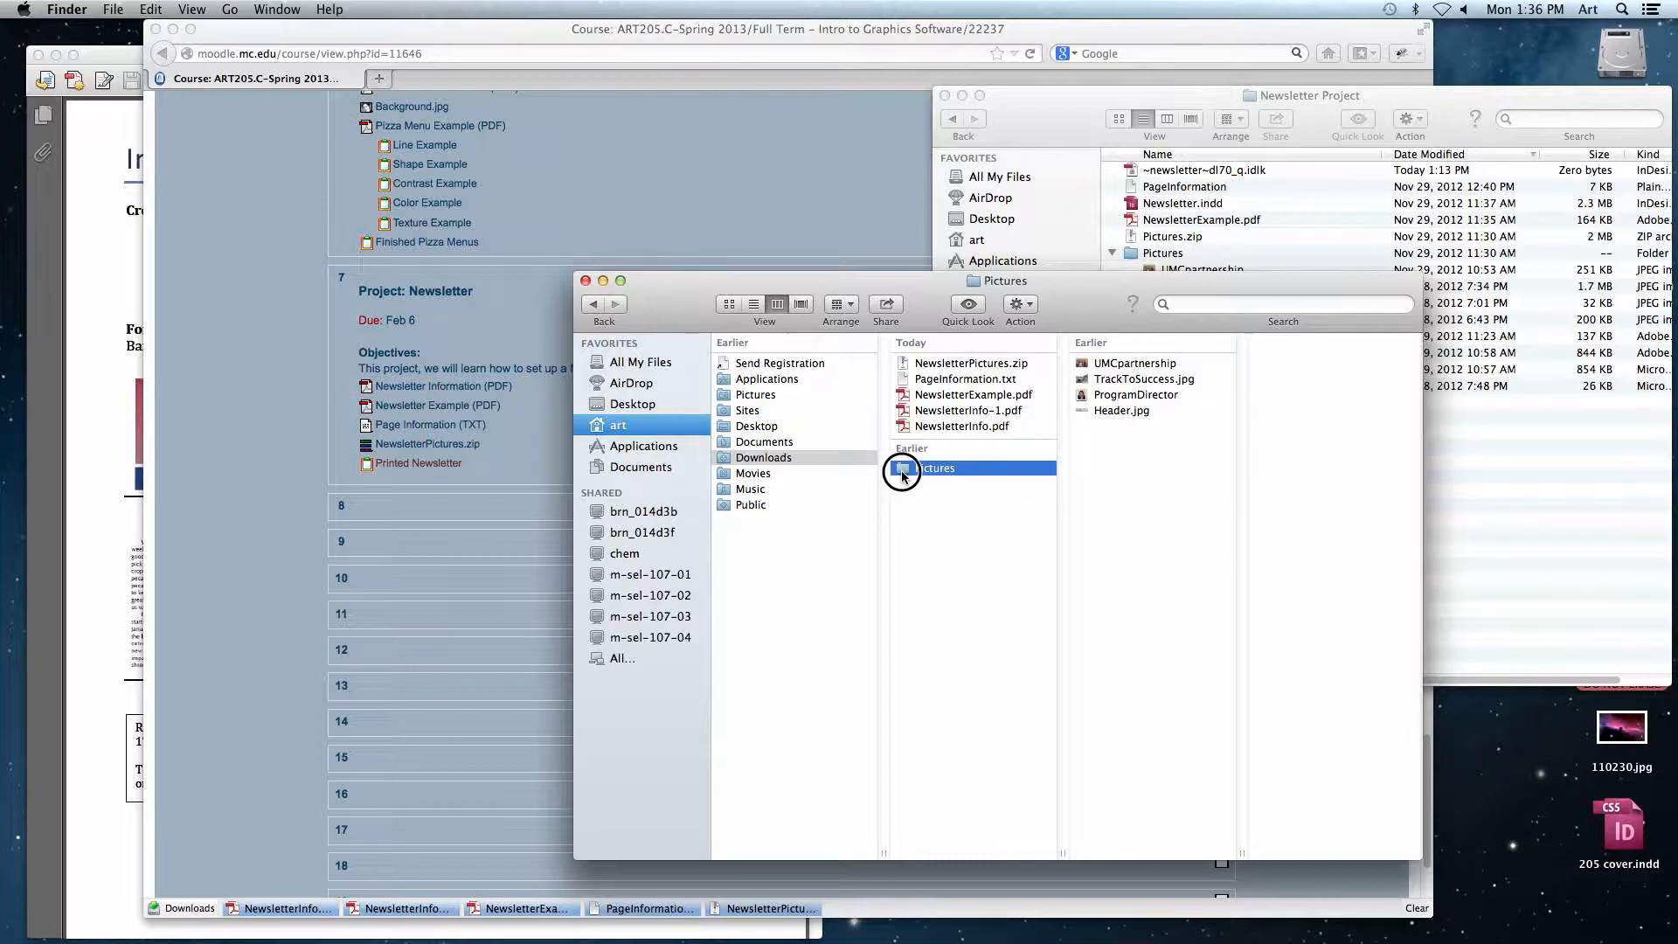
{"action": "left_click", "coordinate": [1107, 364]}
{"action": "key", "text": "space"}
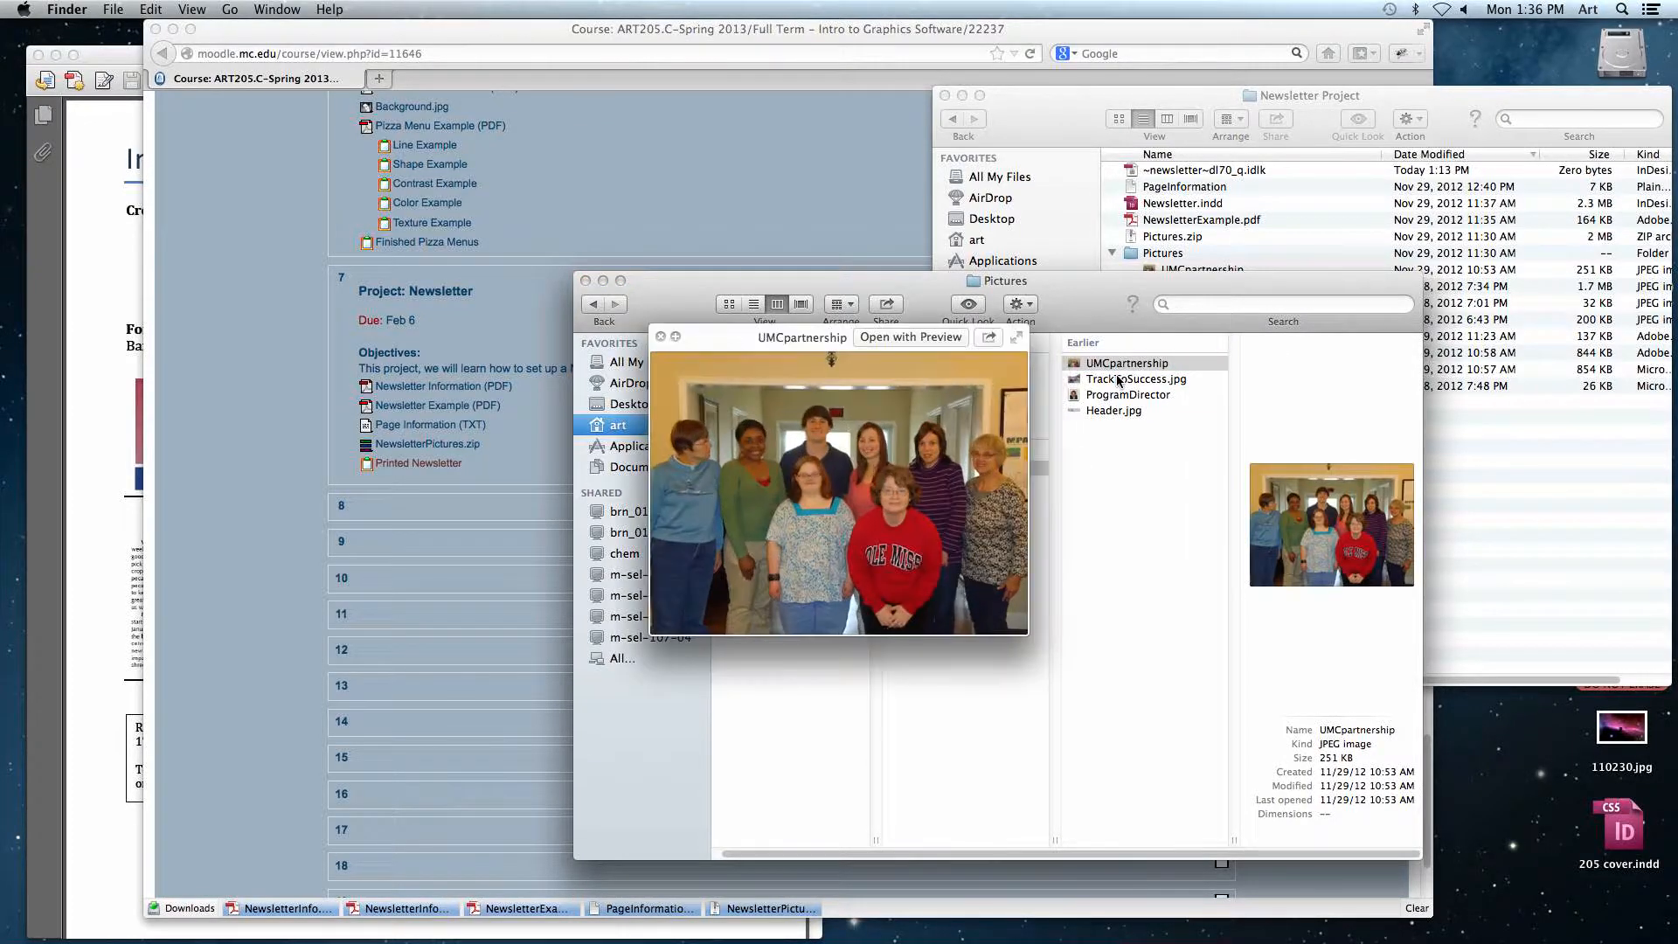
{"action": "left_click", "coordinate": [1119, 380]}
{"action": "key", "text": "Down"}
{"action": "key", "text": "Down"}
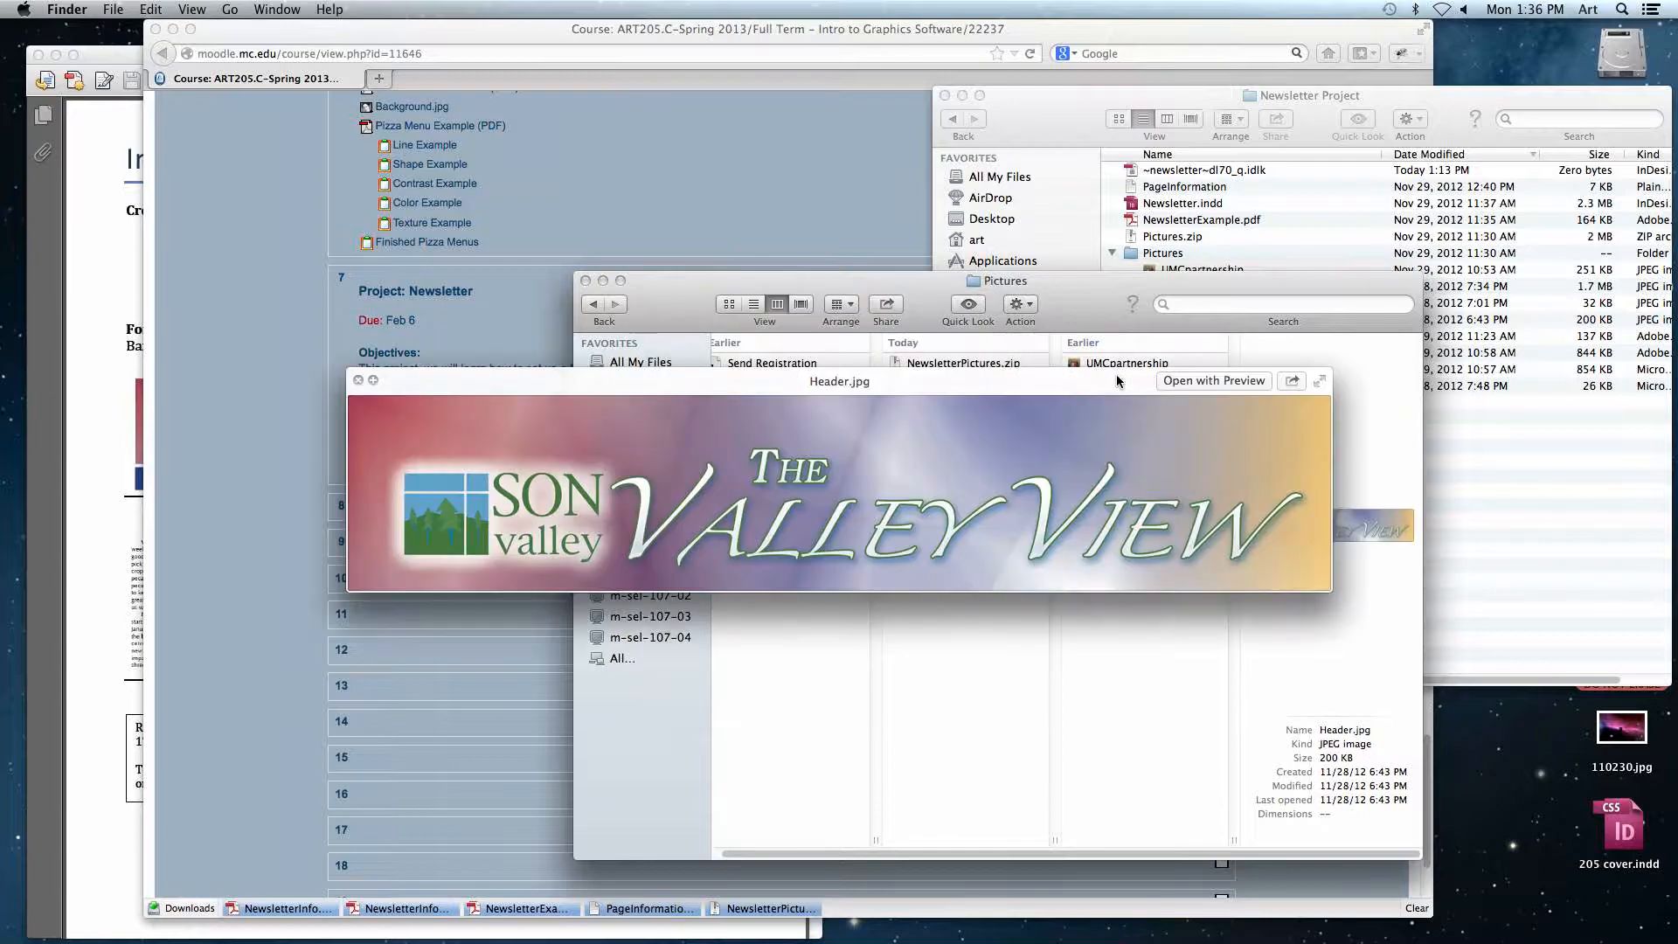
{"action": "key", "text": "space"}
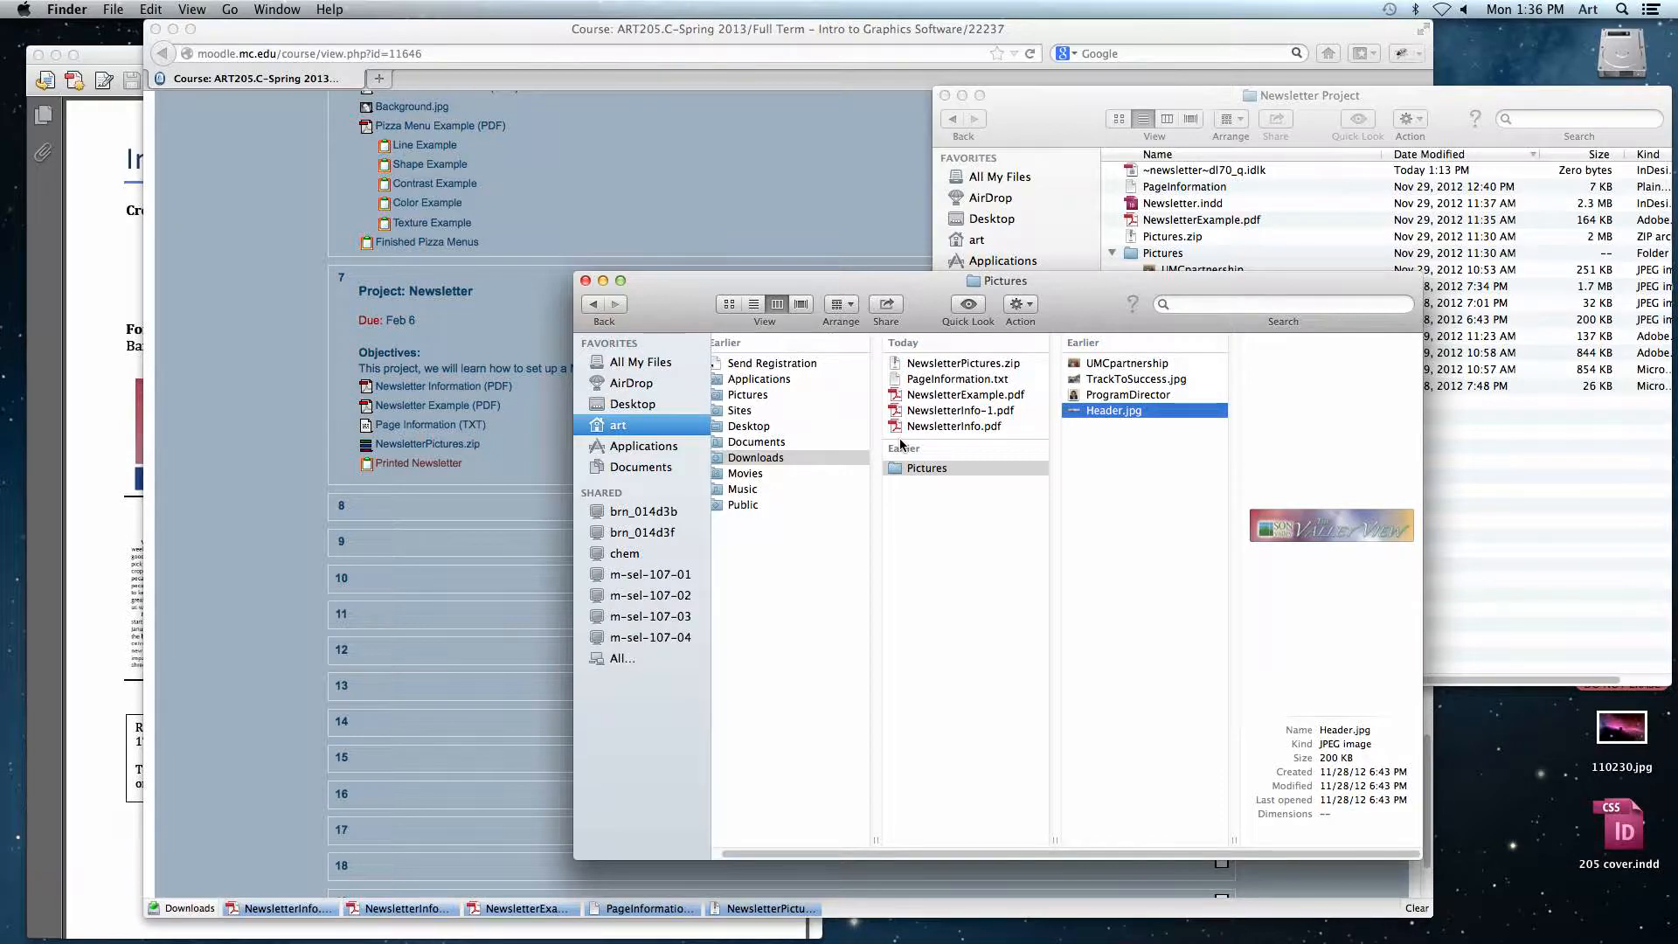
{"action": "left_click", "coordinate": [586, 281]}
{"action": "left_click", "coordinate": [1291, 502]}
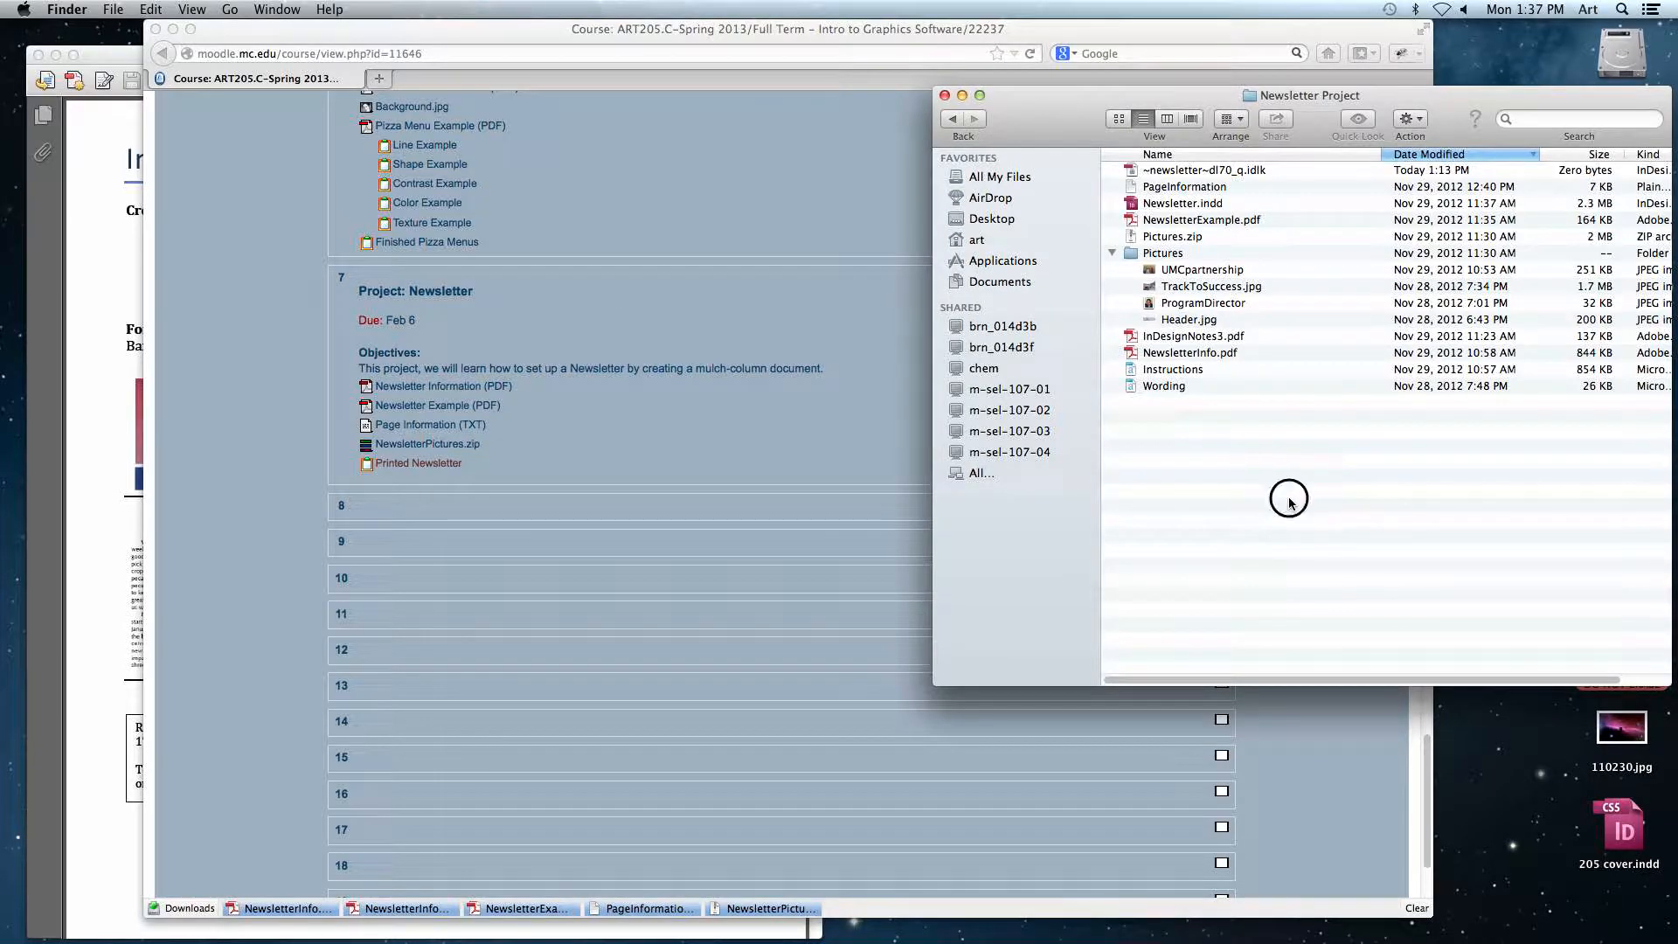
Step: Switch to InDesign and view the second page of the finished Newsletter.indd
{"action": "left_click", "coordinate": [173, 29]}
{"action": "left_click", "coordinate": [1486, 913]}
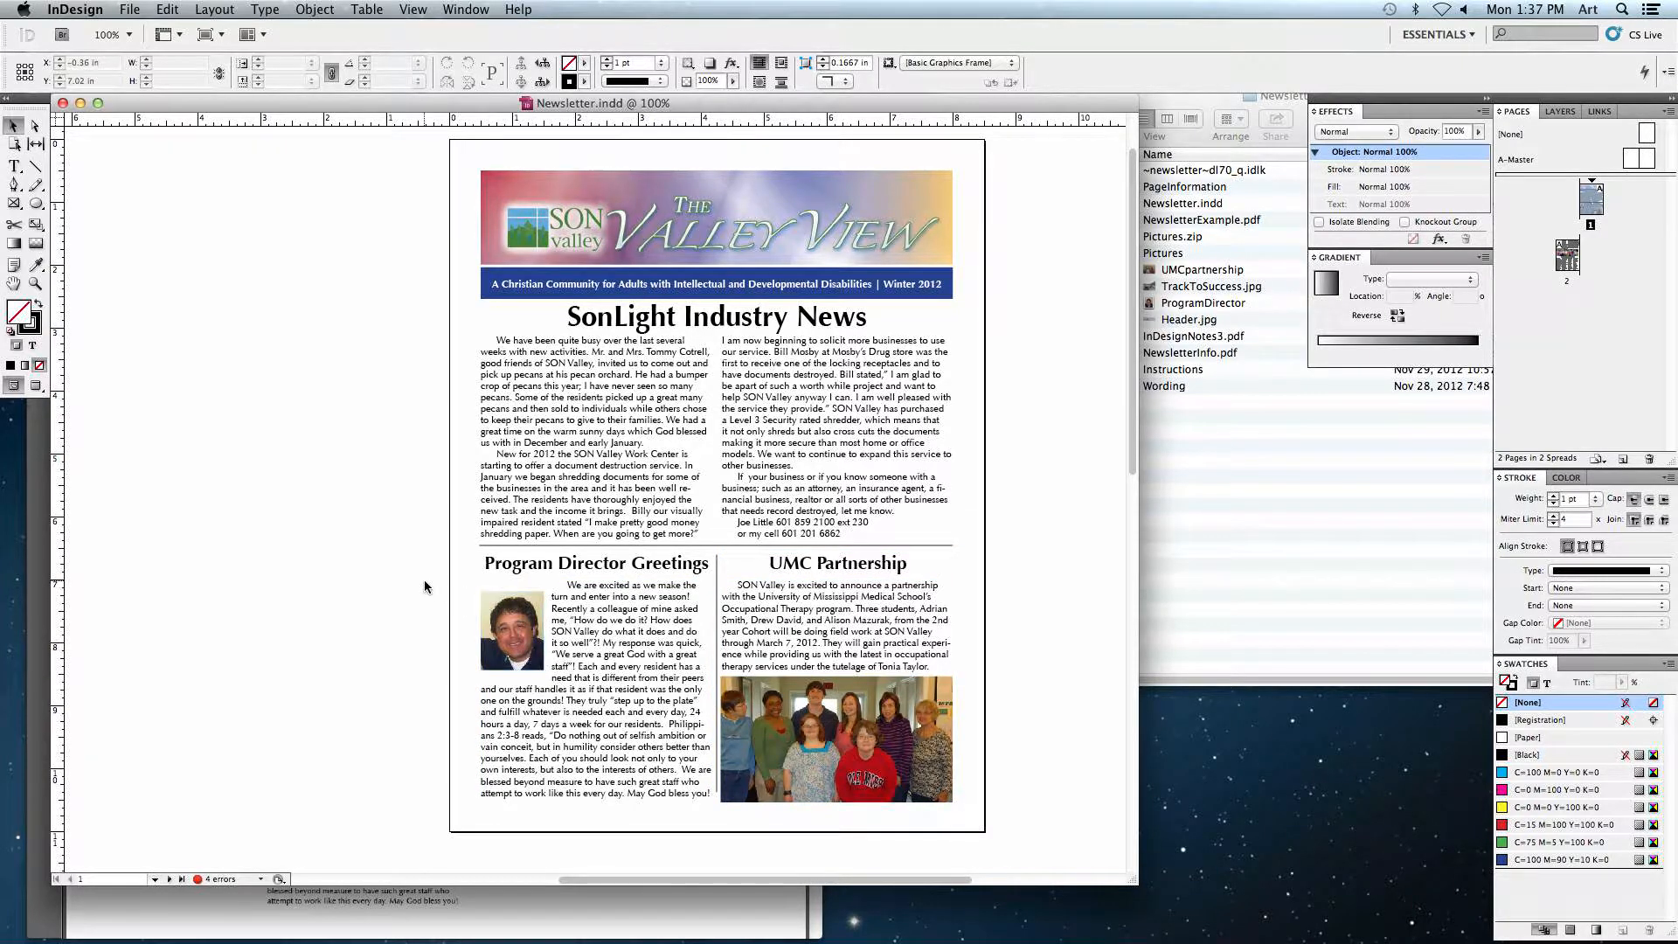
{"action": "left_click_drag", "start_coordinate": [337, 627], "coordinate": [580, 140]}
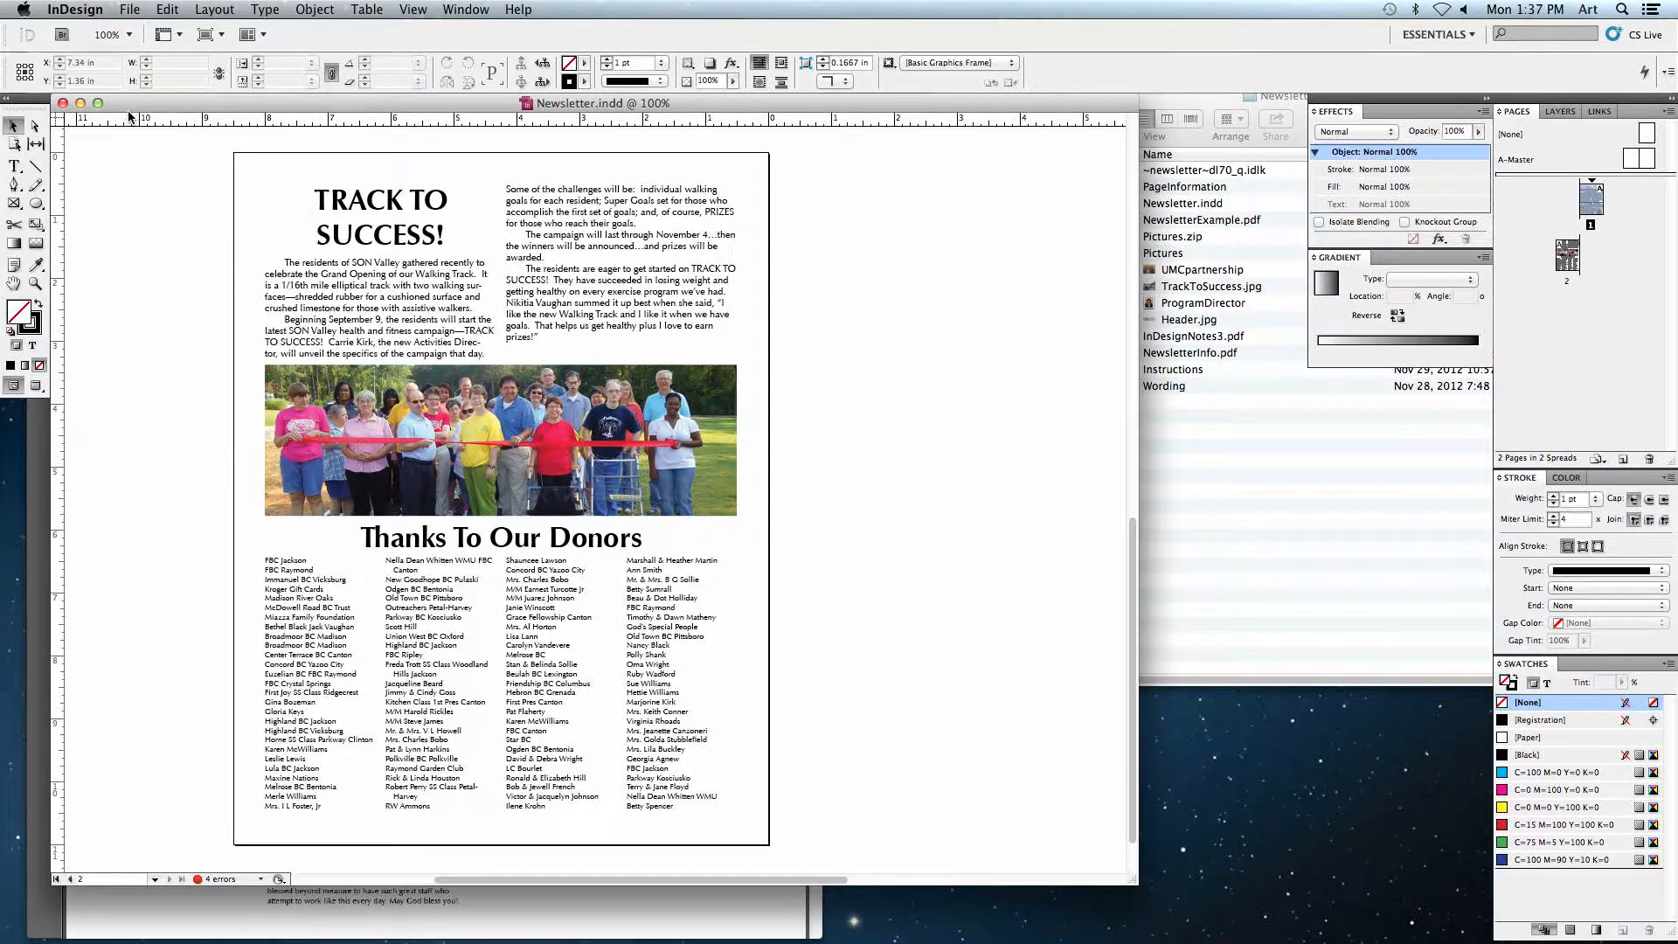
{"action": "left_click_drag", "start_coordinate": [129, 112], "coordinate": [176, 119]}
Step: Create a new facing-pages Letter document with 4 columns, a 1.25 in gutter and equal 0.5 in margins
{"action": "left_click", "coordinate": [129, 9]}
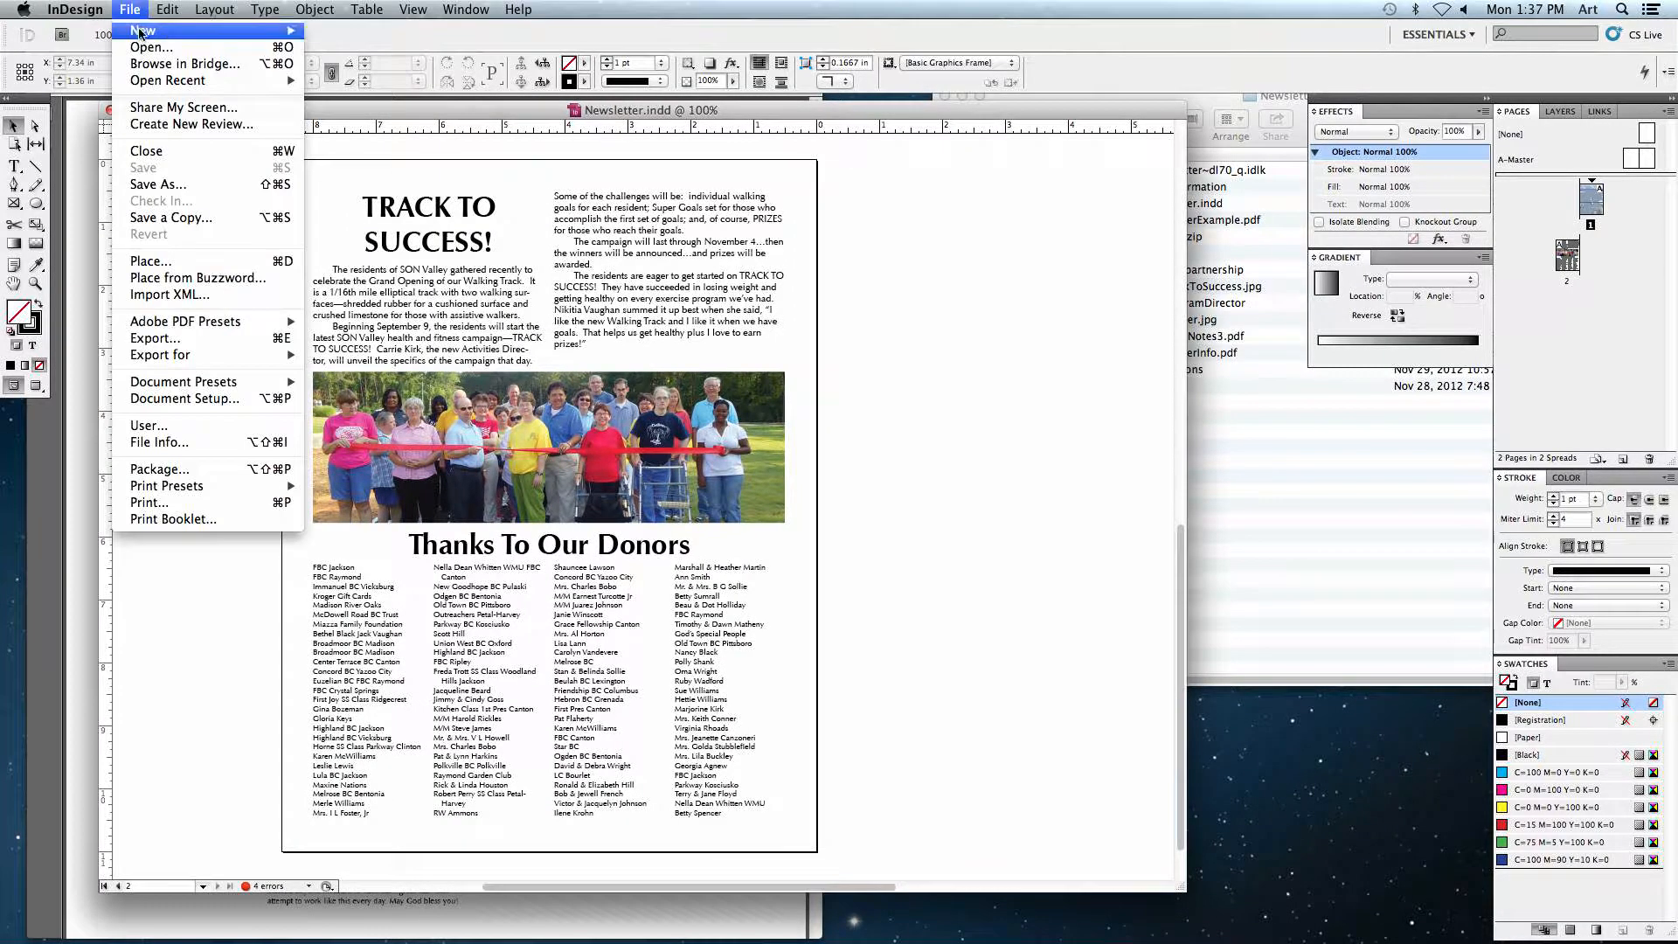
{"action": "mouse_move", "coordinate": [140, 31]}
{"action": "left_click", "coordinate": [354, 32]}
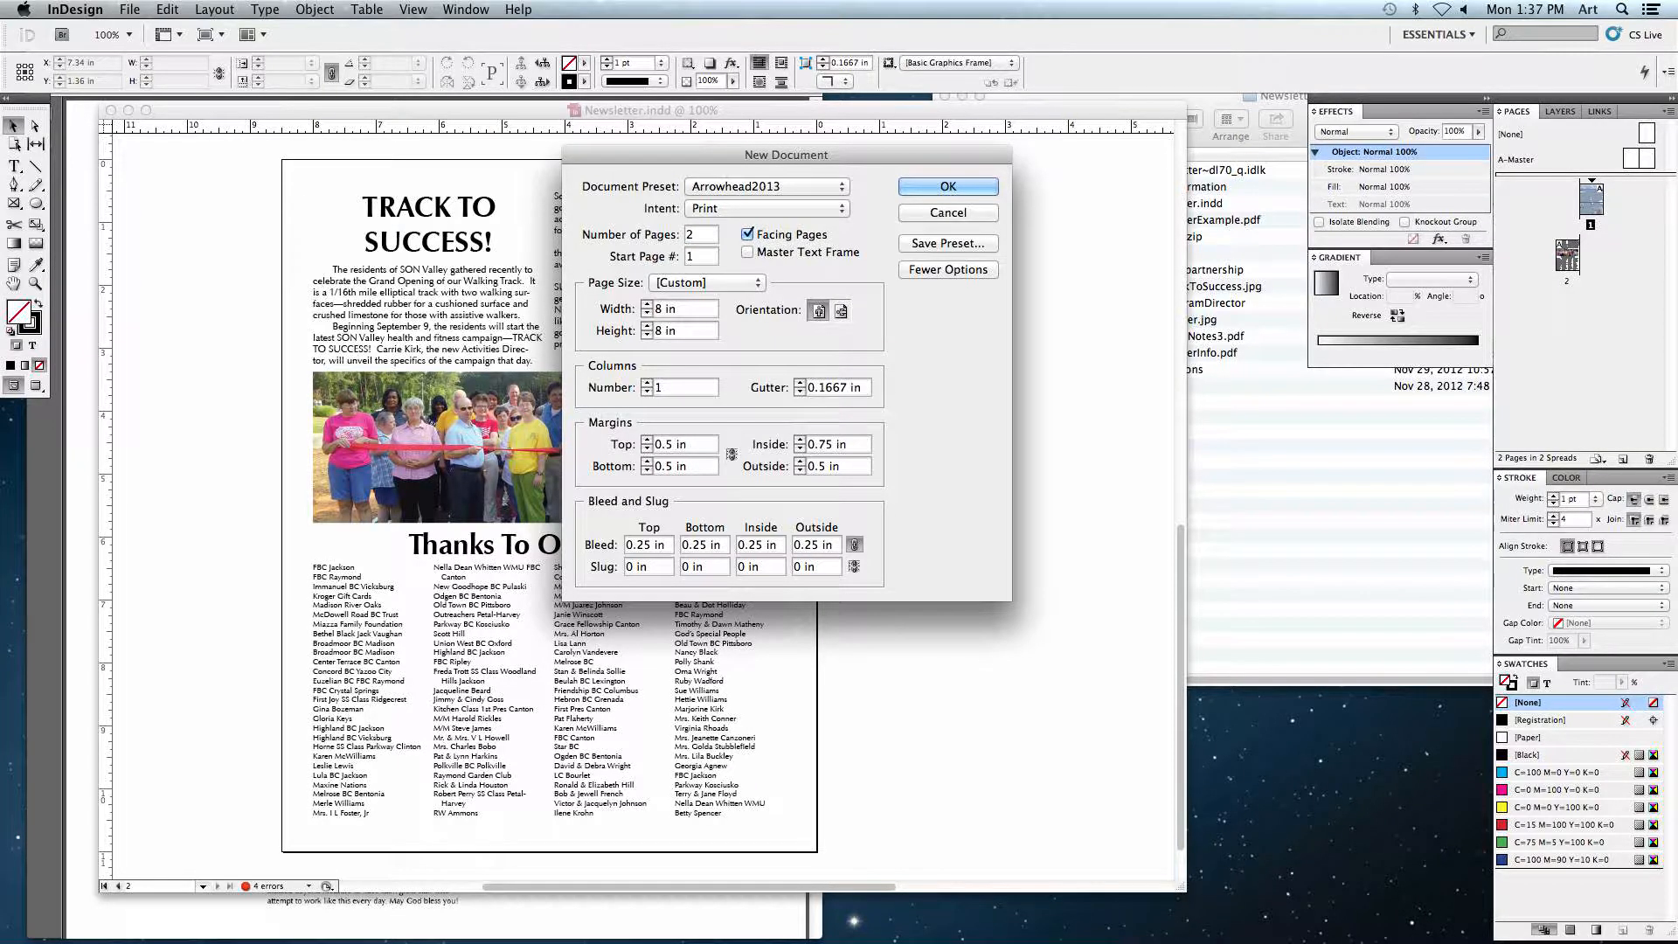
{"action": "left_click", "coordinate": [688, 285]}
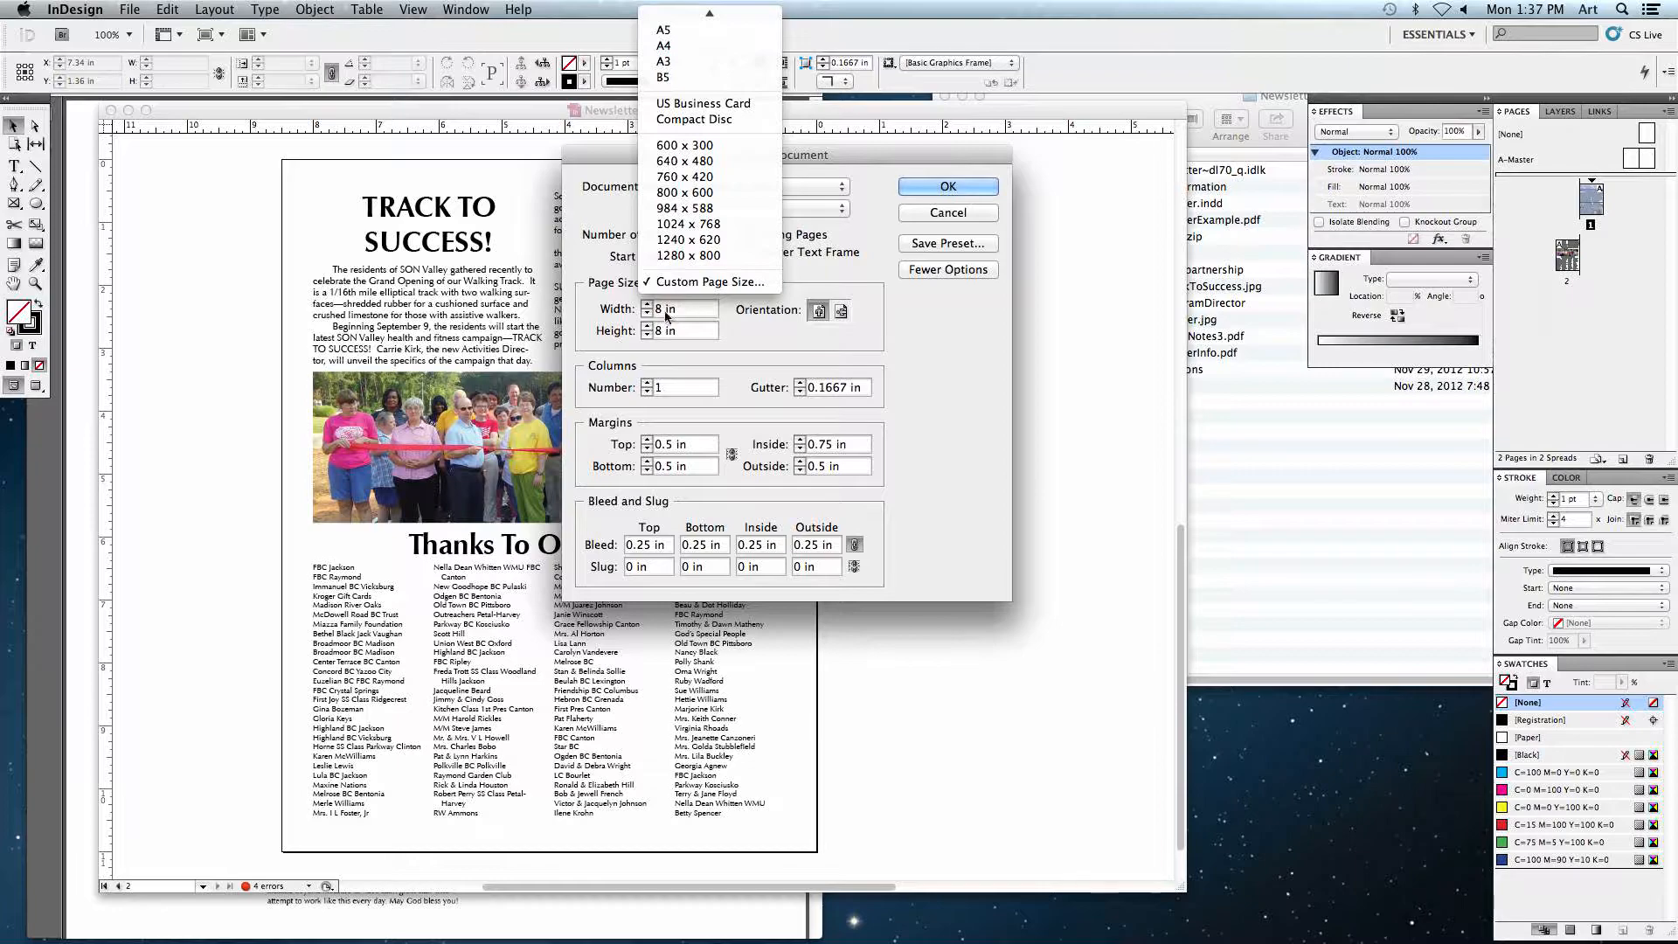
{"action": "mouse_move", "coordinate": [680, 11]}
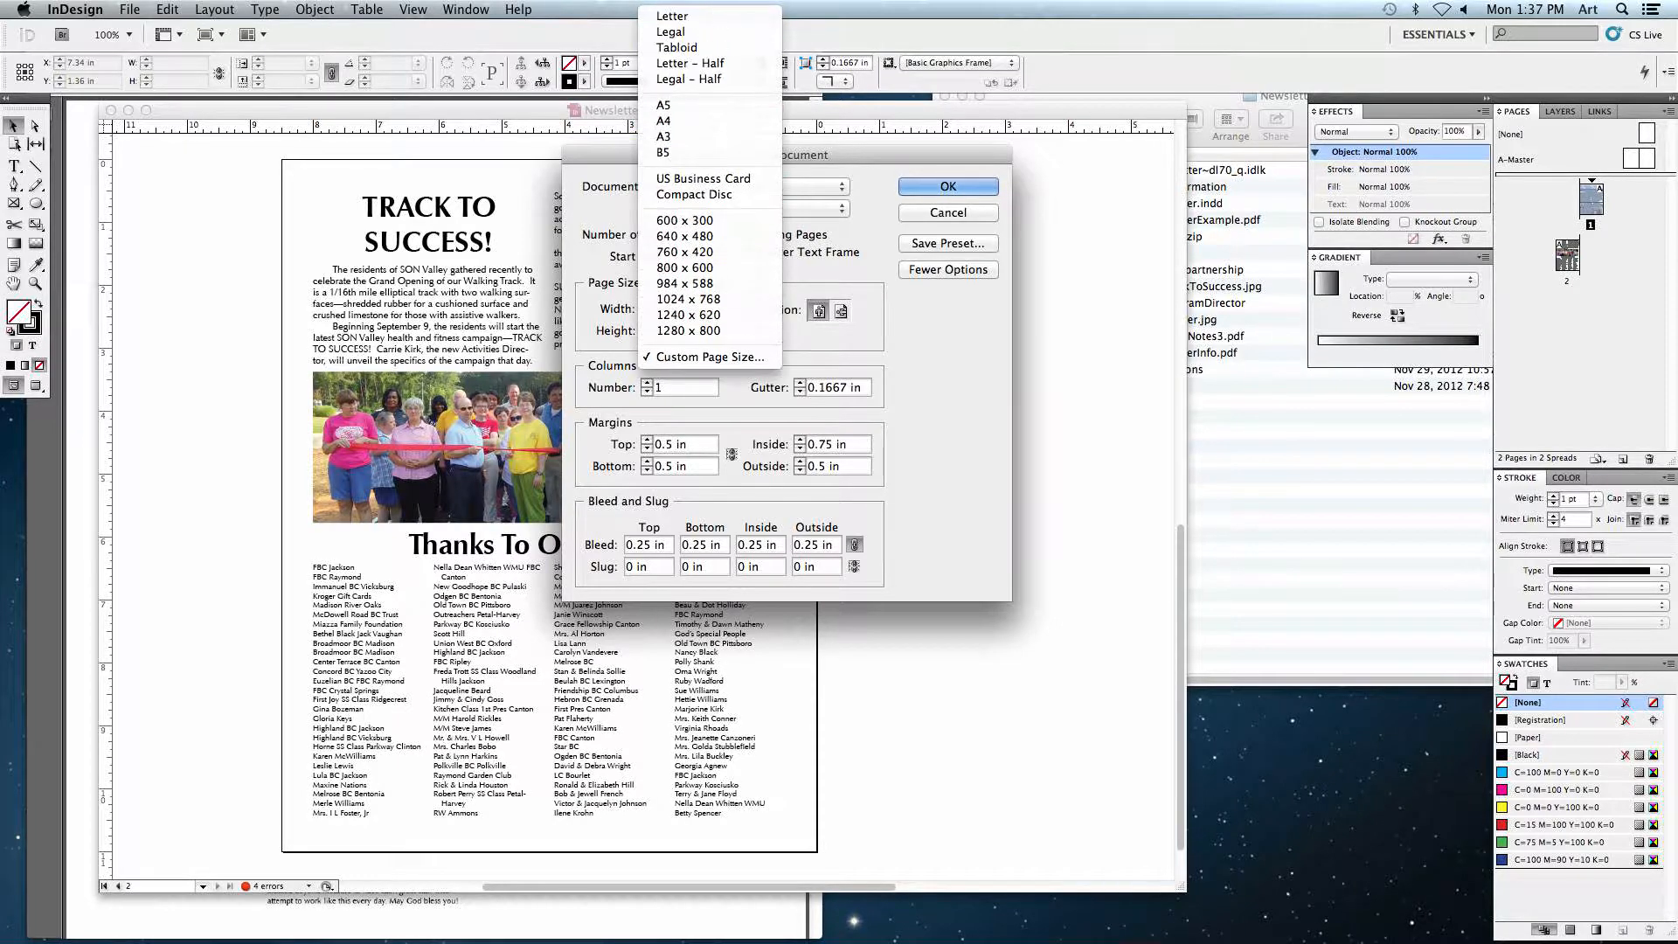
{"action": "left_click", "coordinate": [674, 18]}
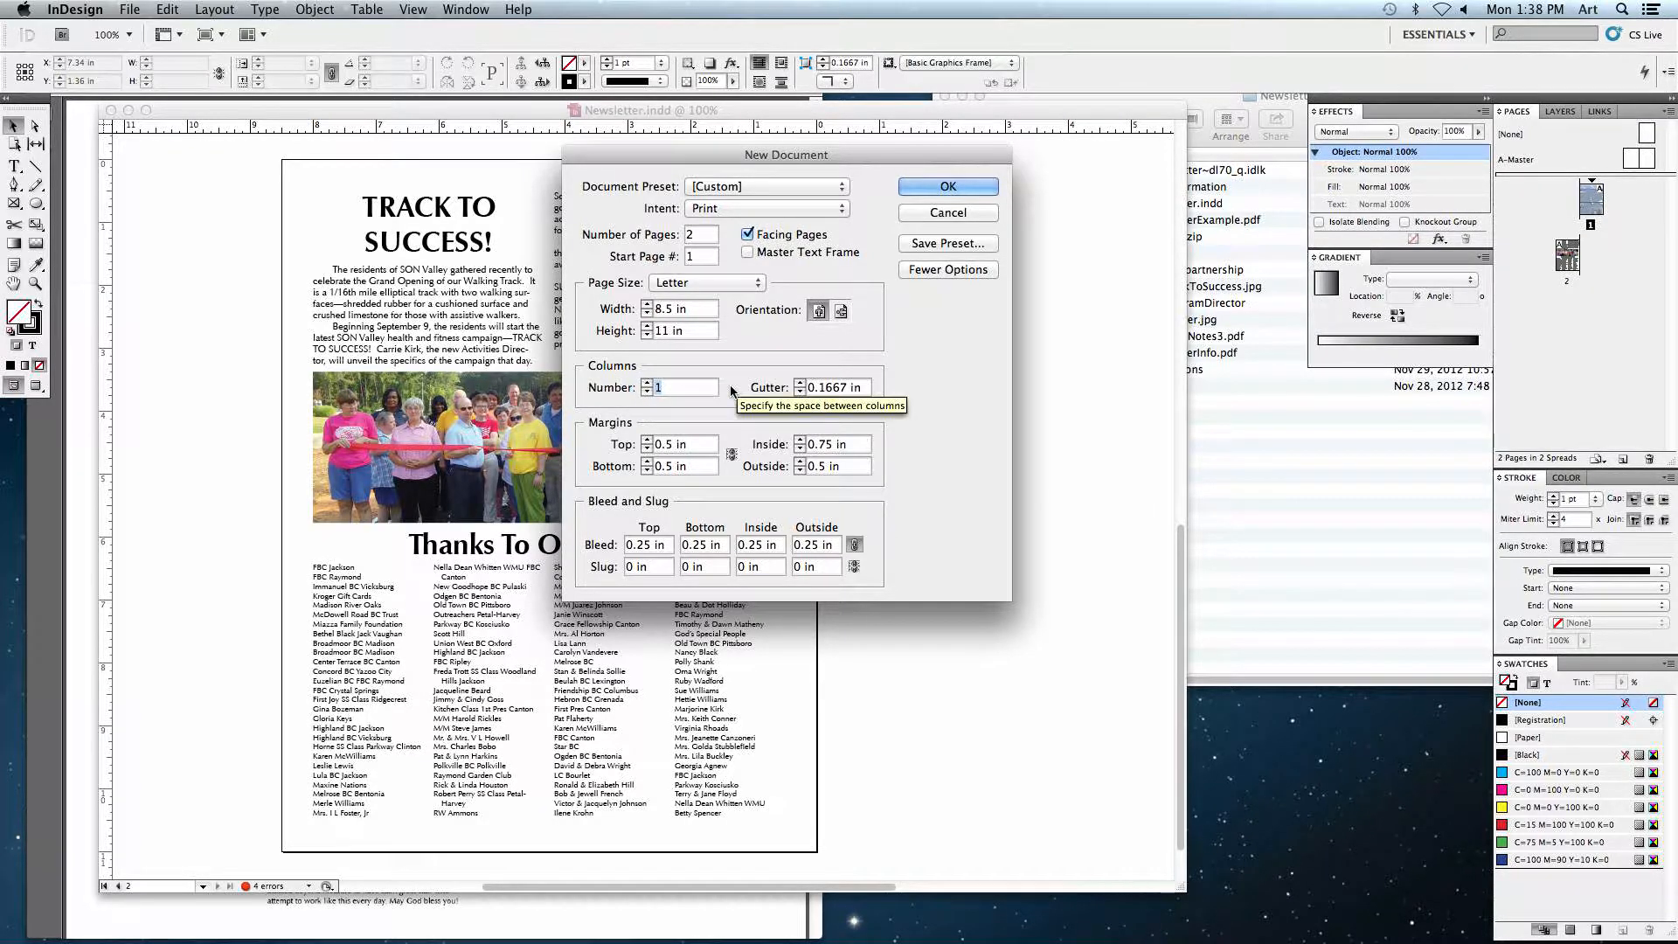
{"action": "type", "text": "4"}
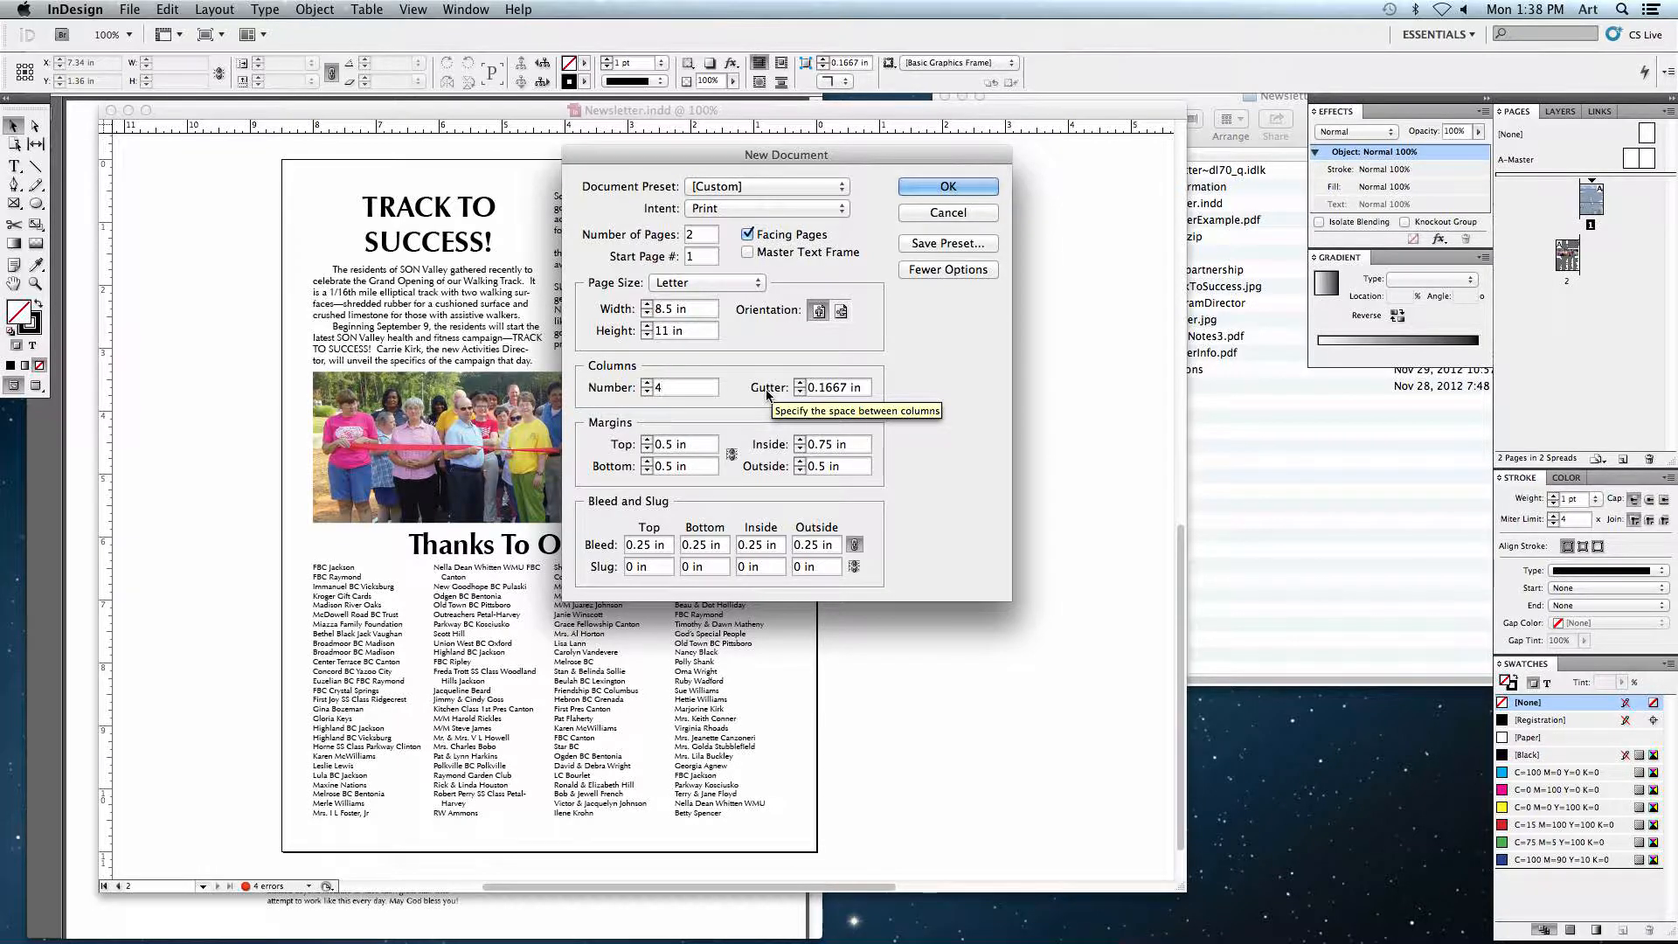
{"action": "double_click", "coordinate": [844, 392]}
{"action": "type", "text": "1.25"}
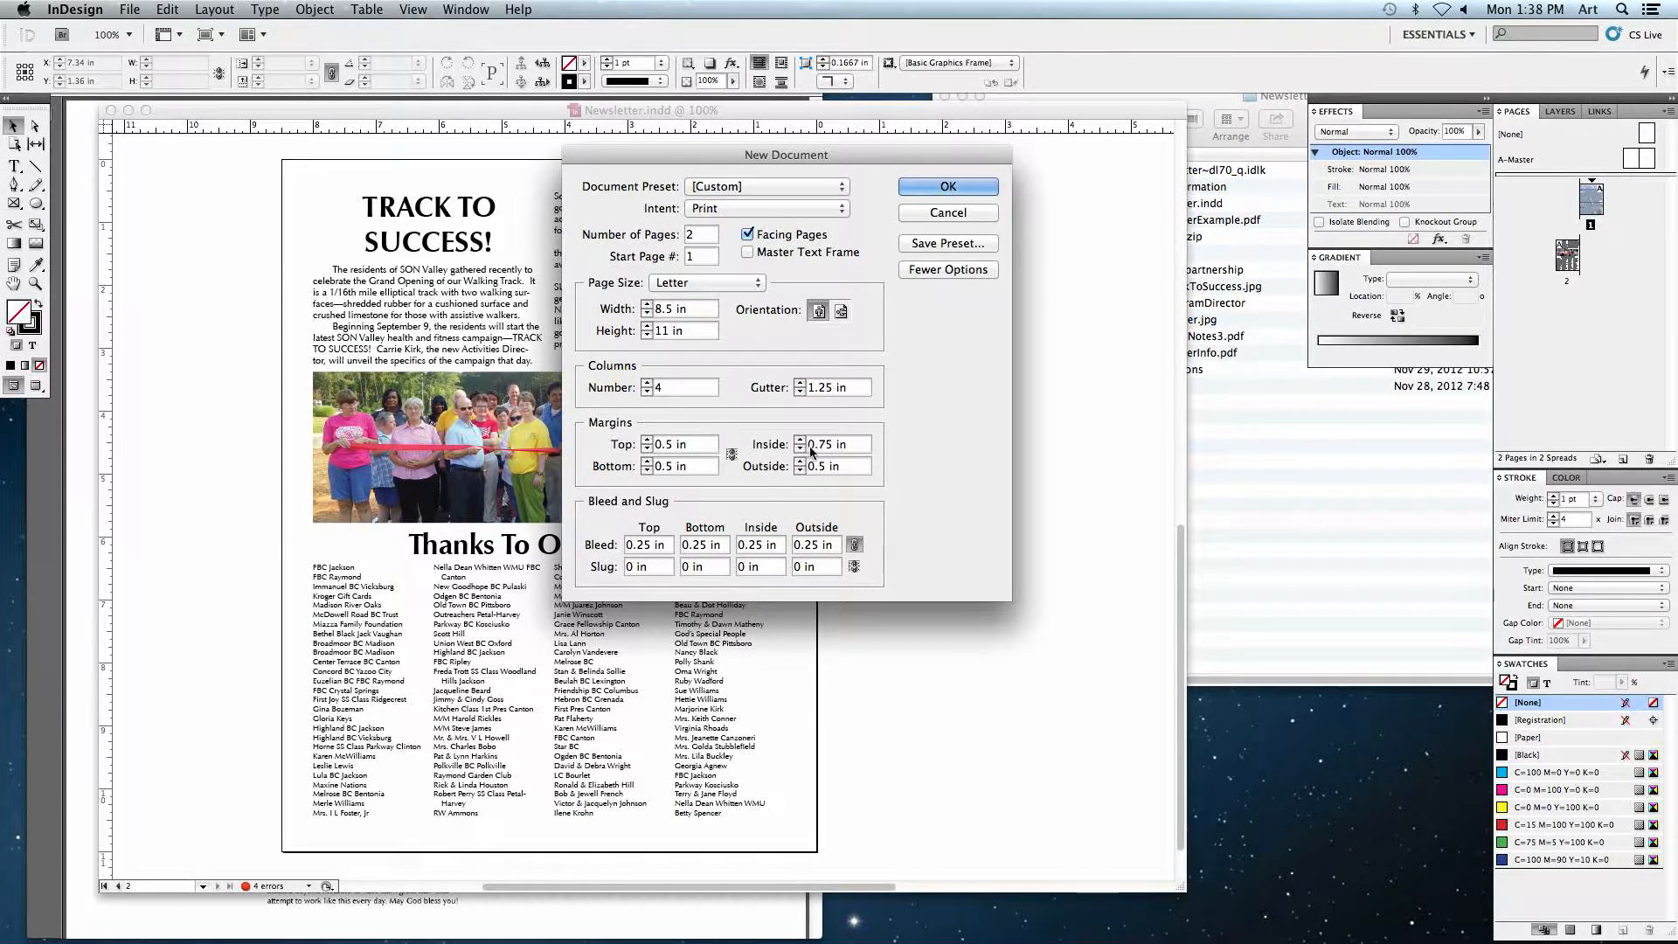
{"action": "left_click", "coordinate": [732, 455]}
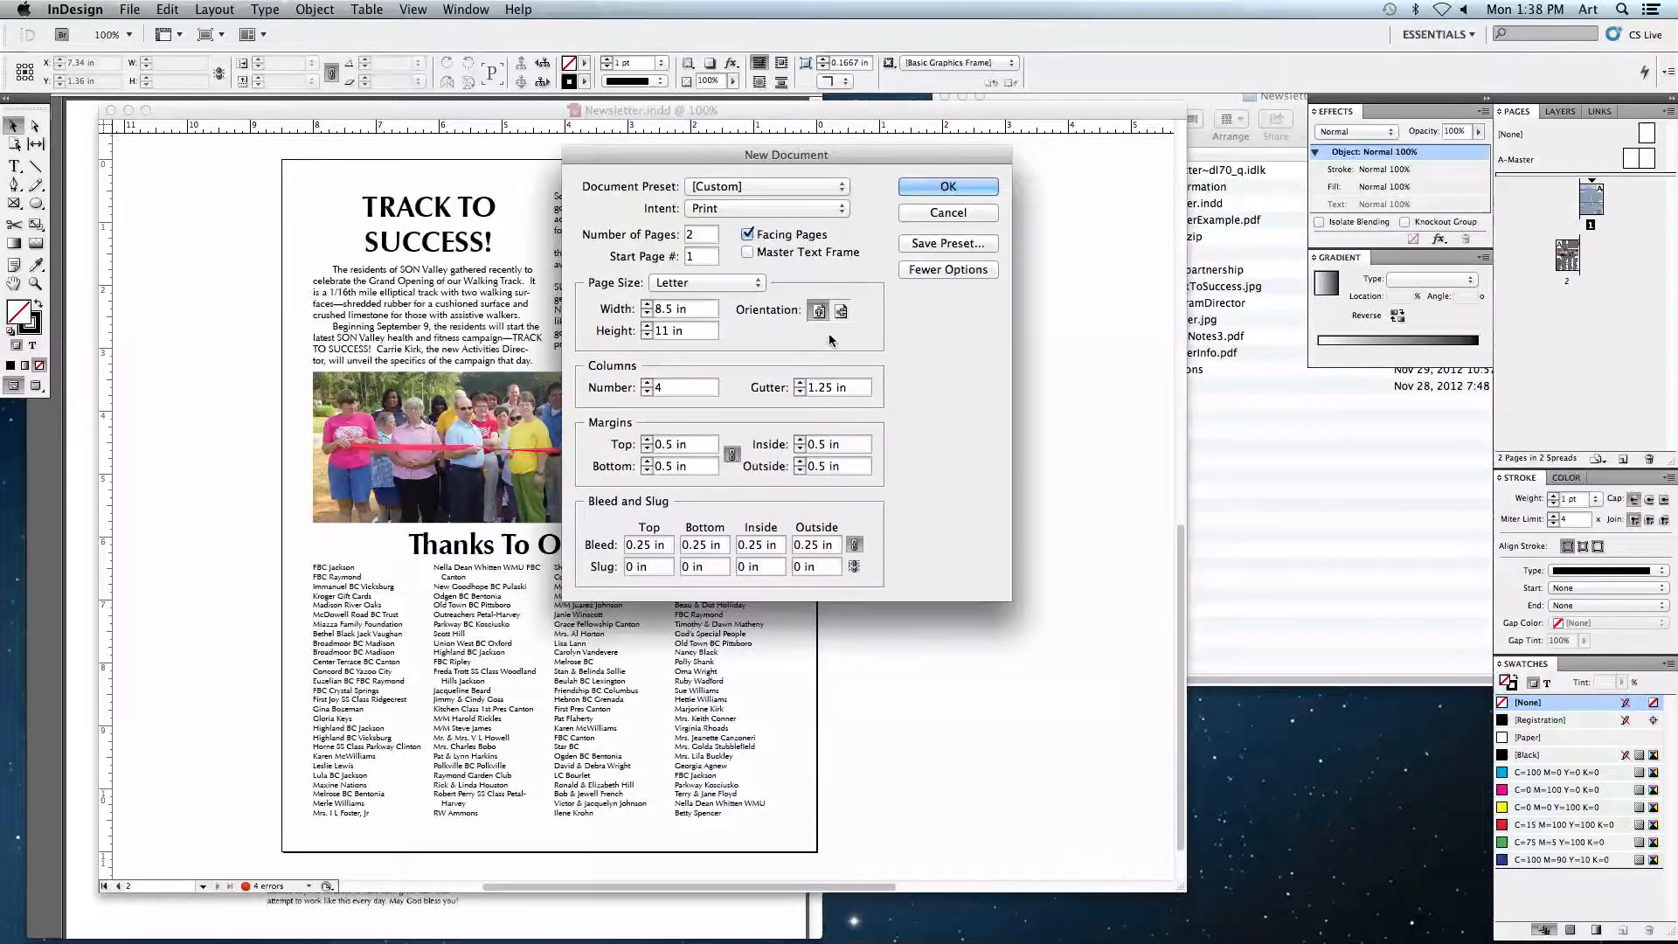
{"action": "key", "text": "Return"}
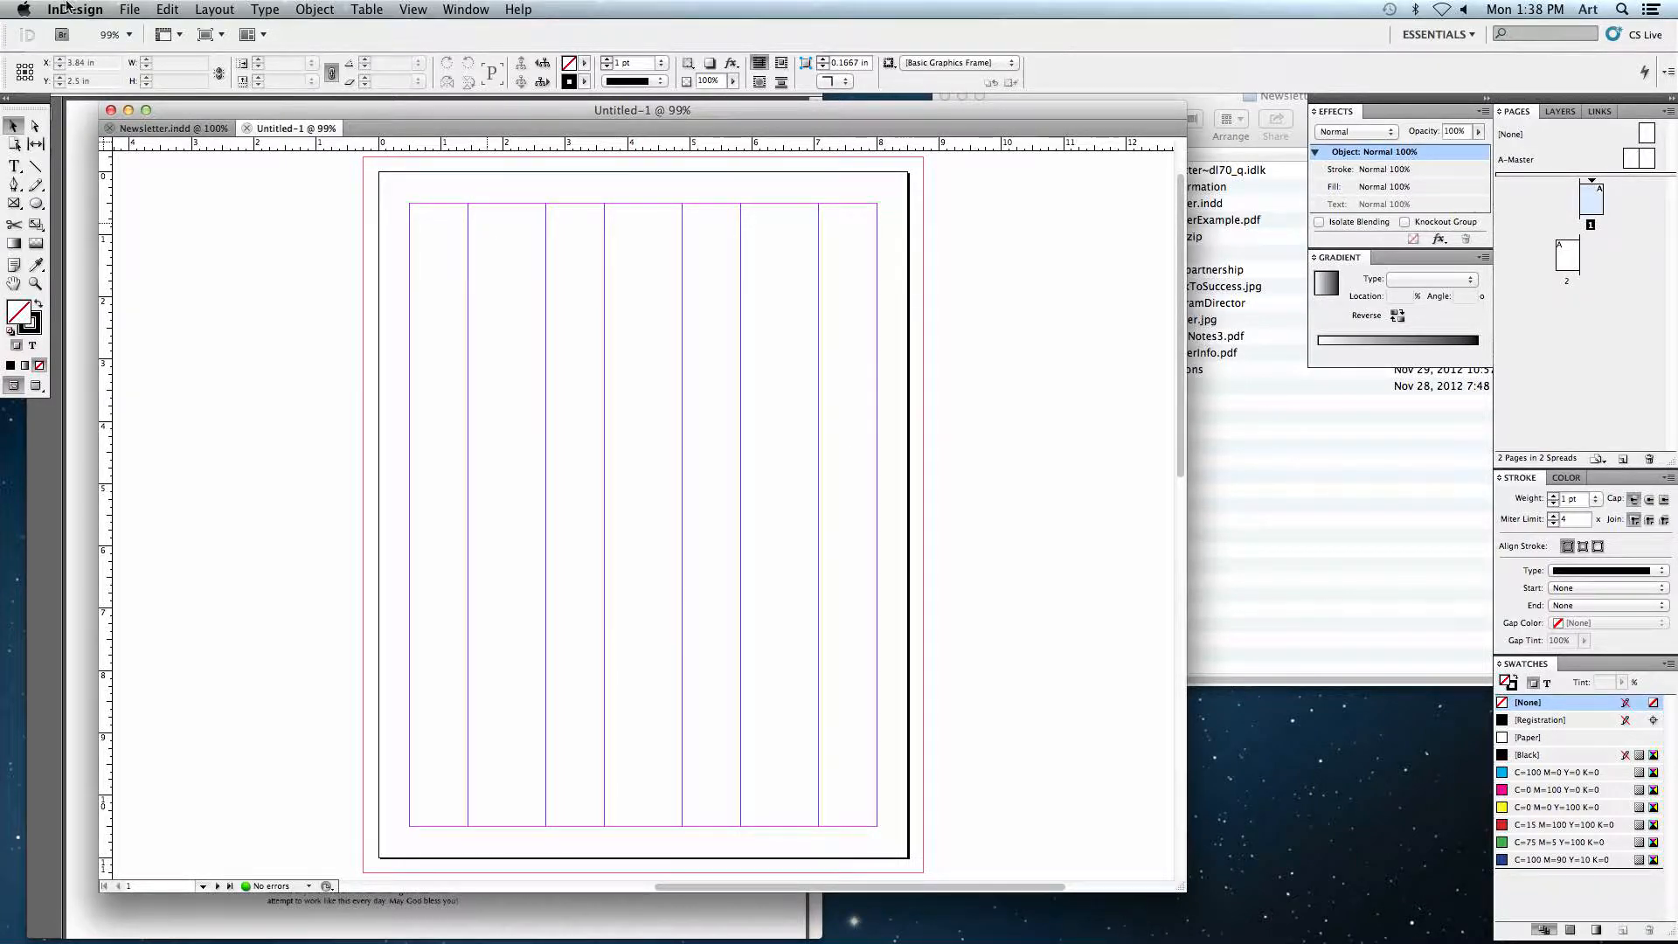
Step: Open Document Setup to review its options, including bleed and slug, and cancel
{"action": "left_click", "coordinate": [124, 12]}
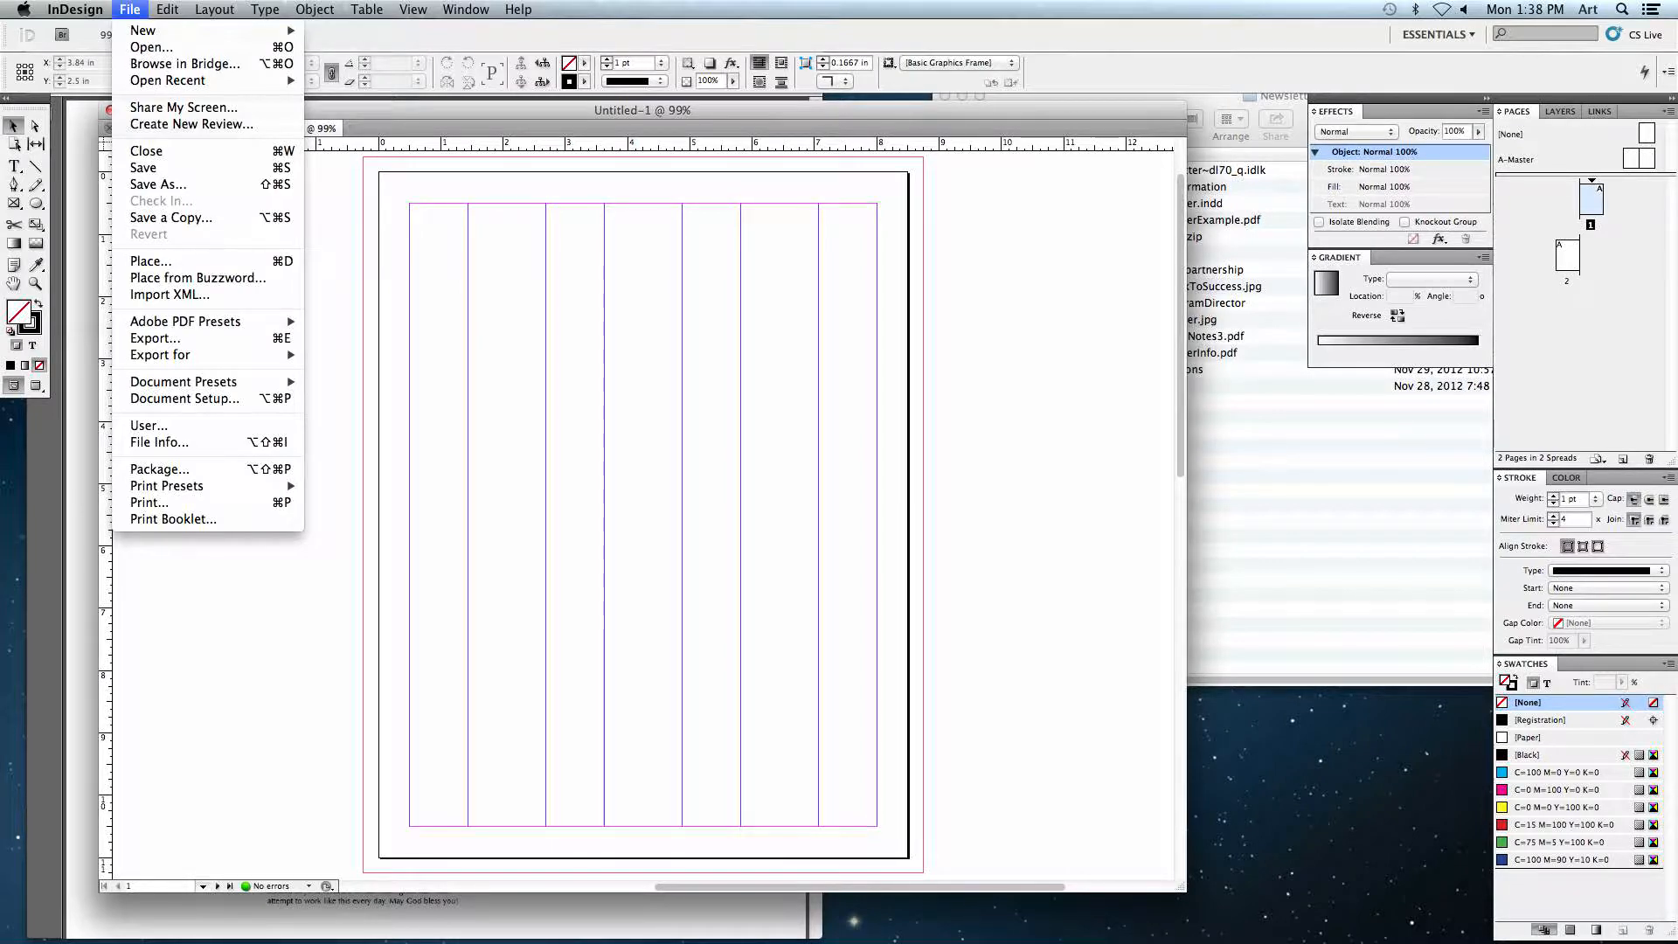
{"action": "left_click", "coordinate": [183, 400]}
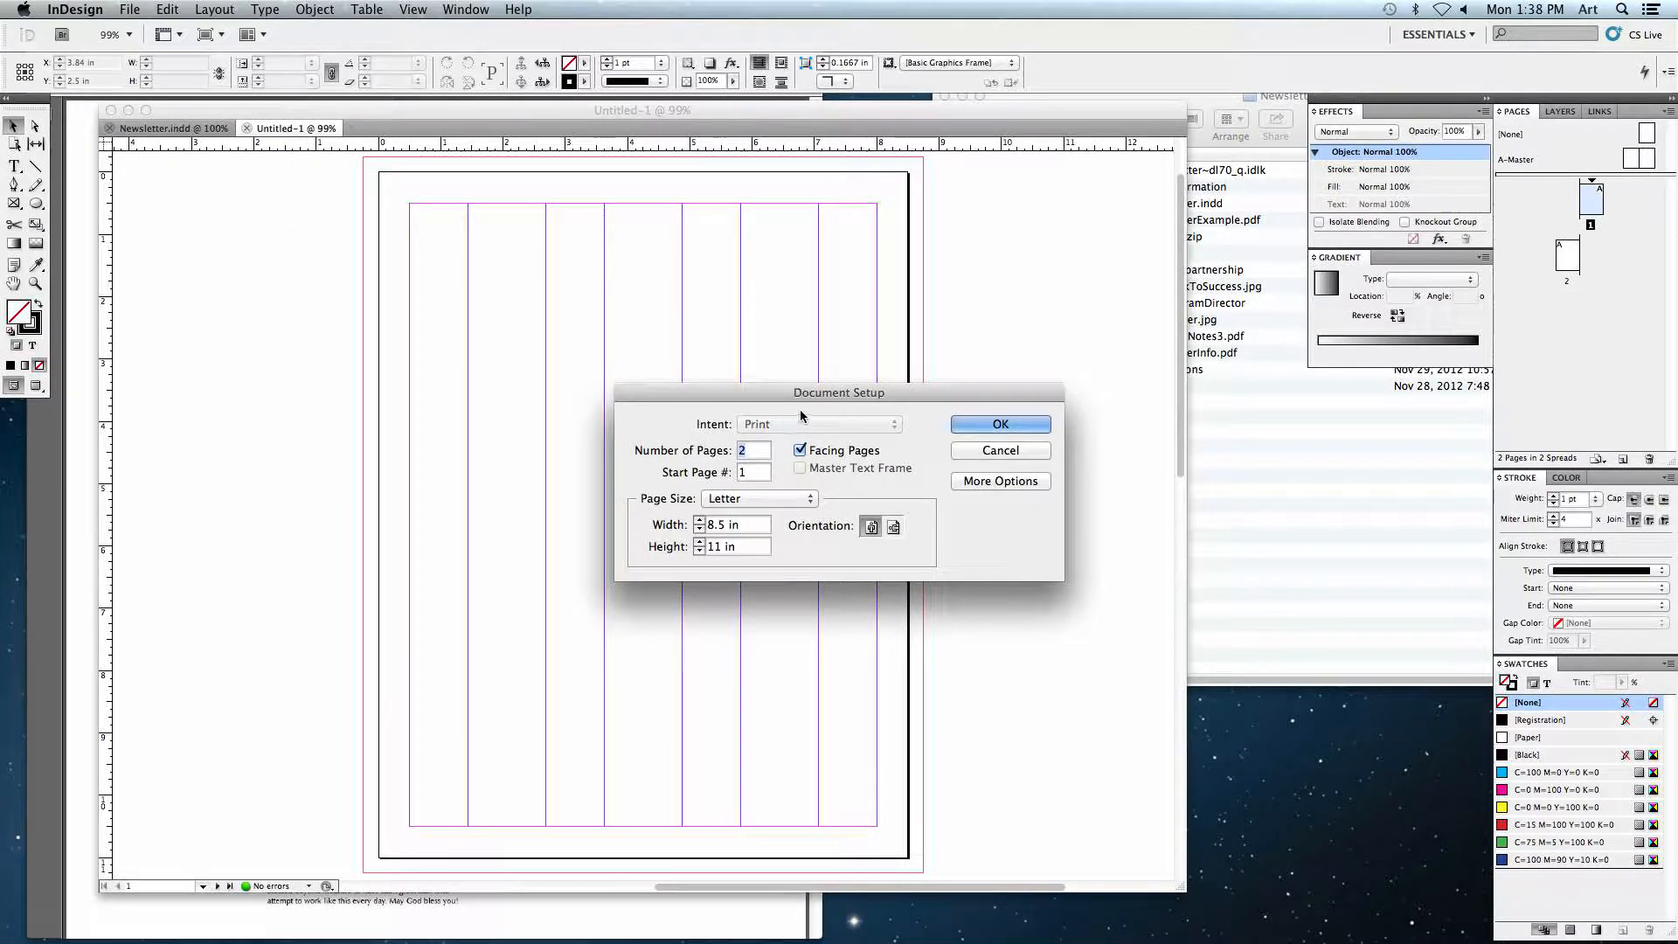
{"action": "left_click_drag", "start_coordinate": [868, 393], "coordinate": [843, 265]}
{"action": "left_click", "coordinate": [965, 353]}
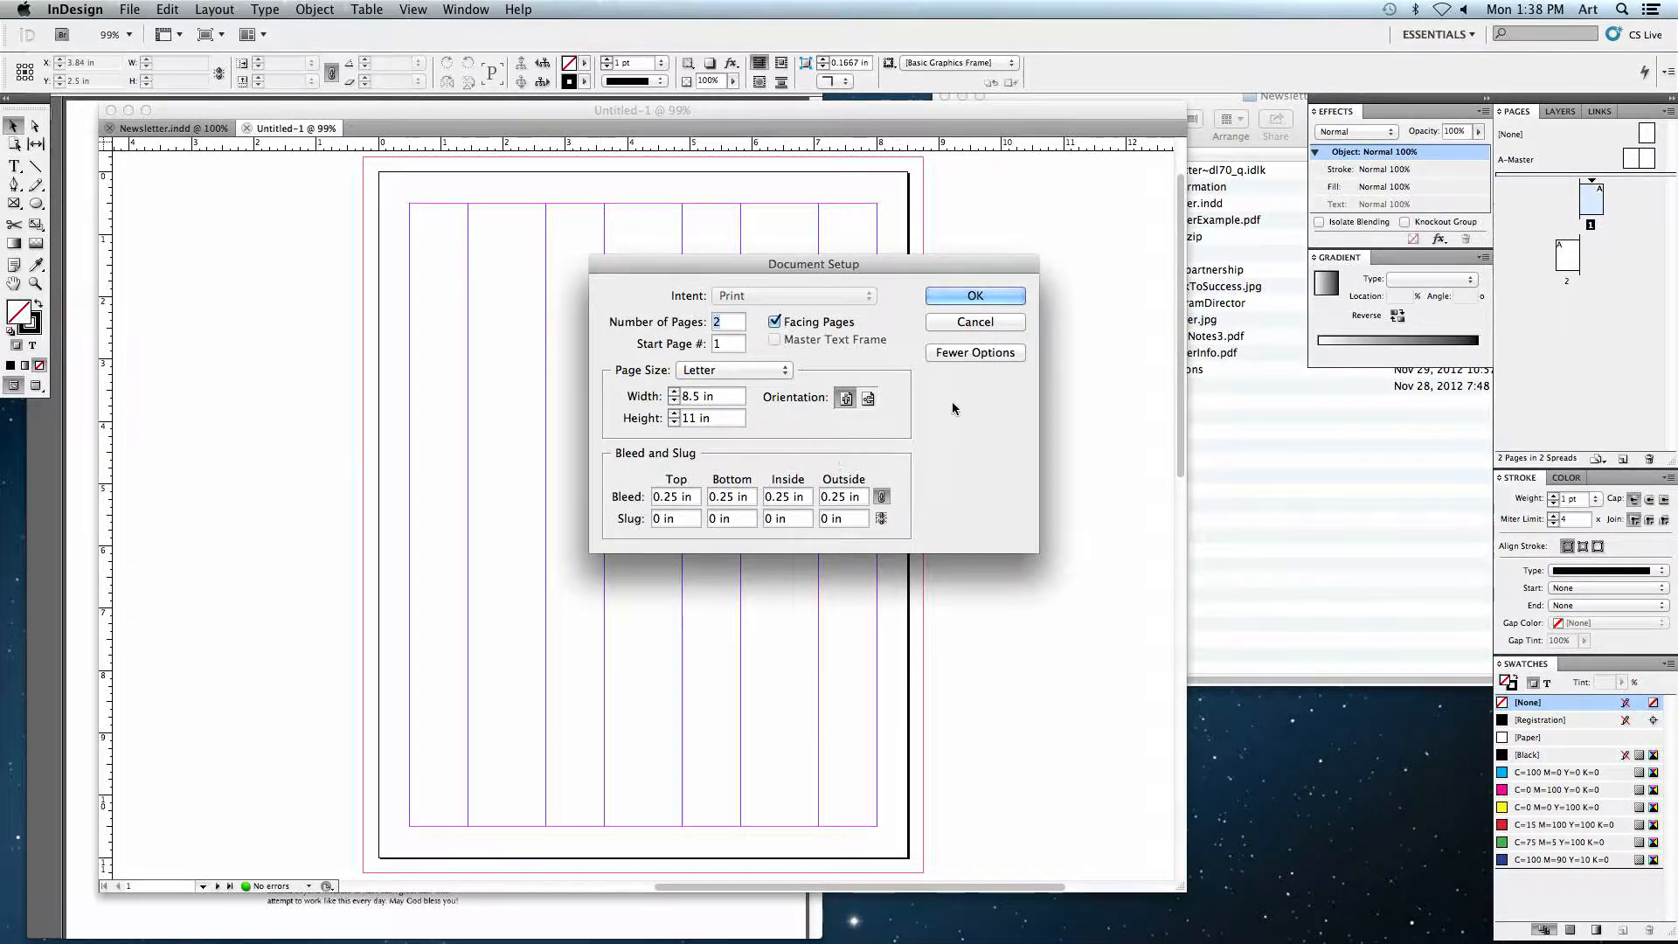
{"action": "left_click", "coordinate": [975, 323]}
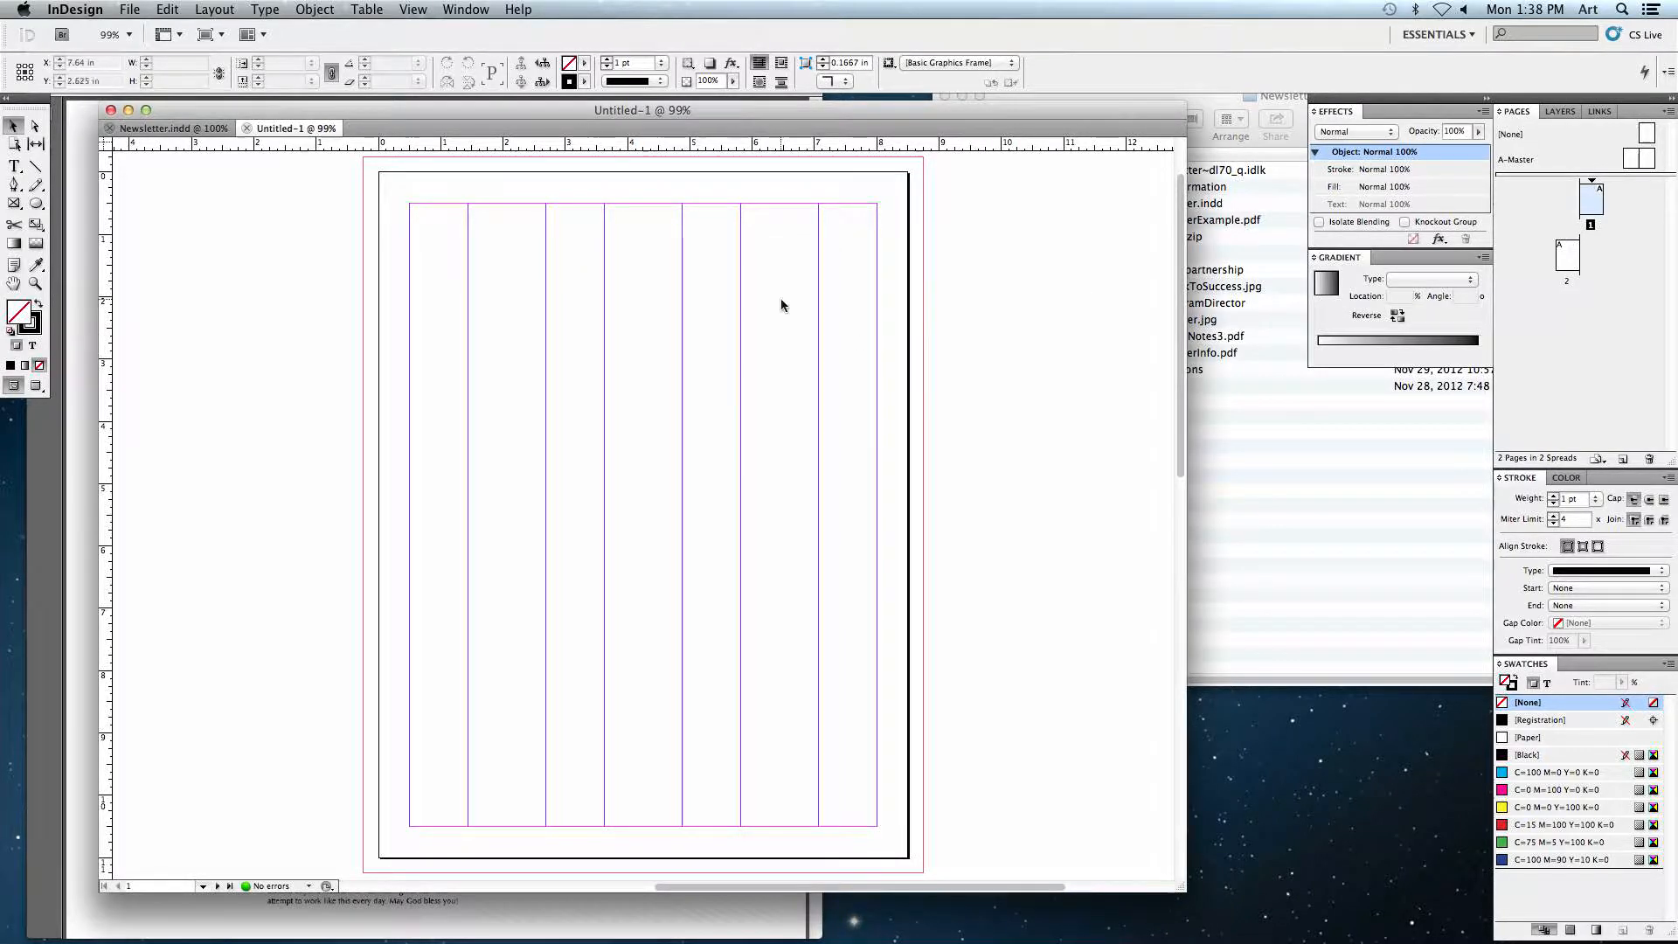
Step: Close the first untitled document without keeping it
{"action": "left_click", "coordinate": [265, 10]}
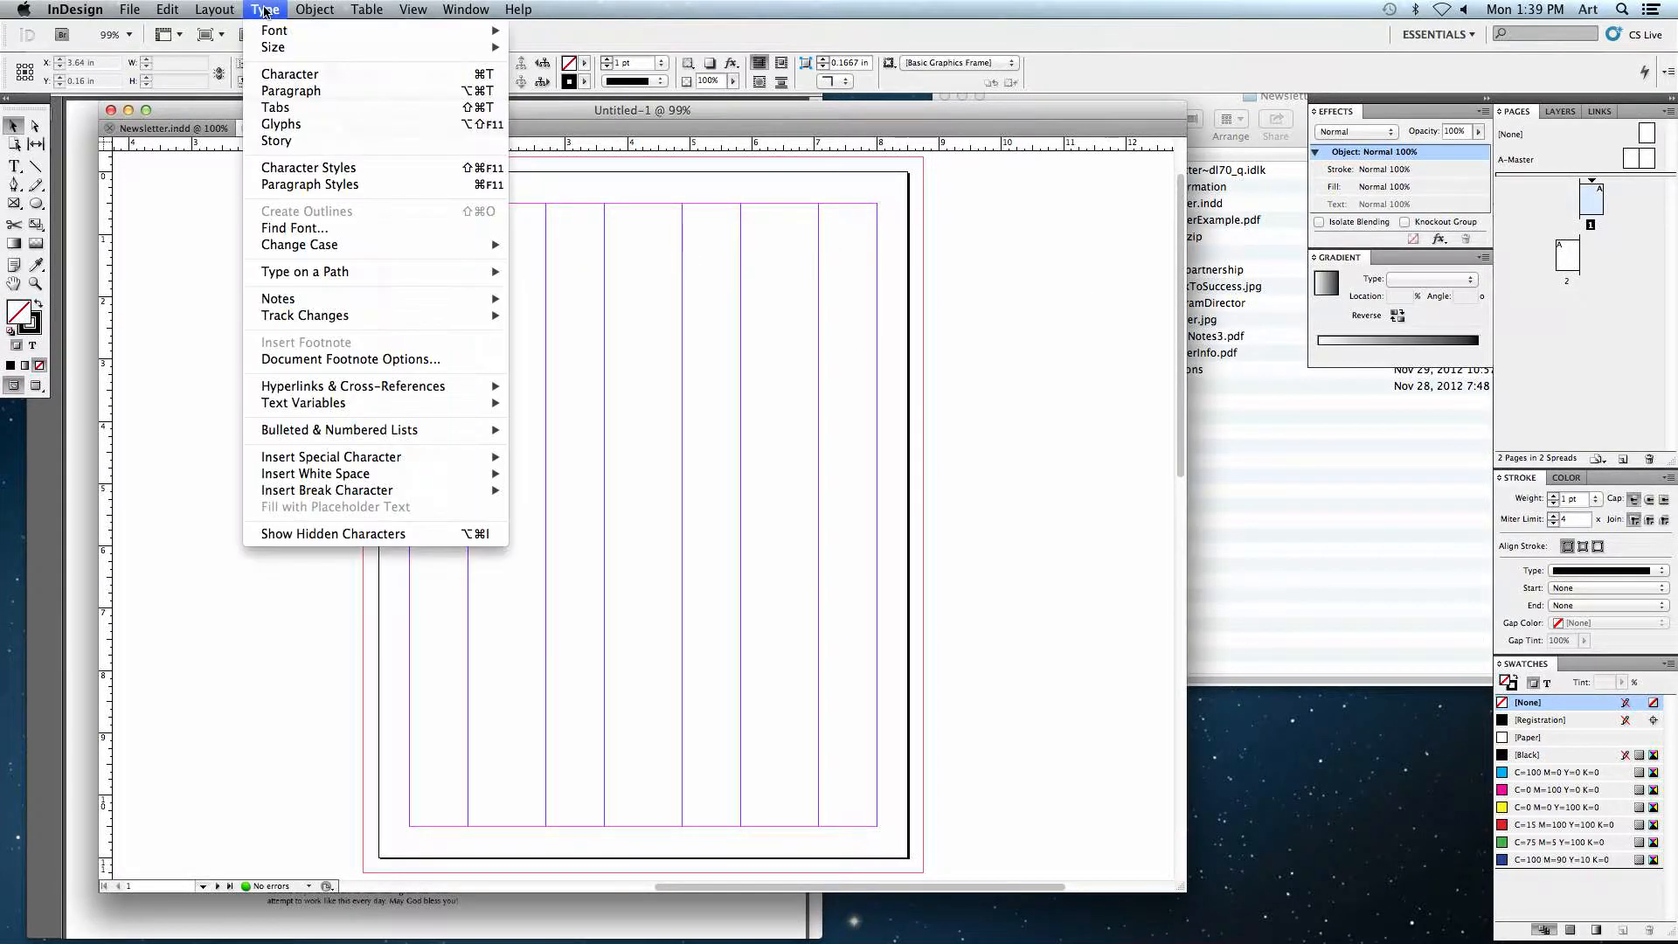
{"action": "mouse_move", "coordinate": [308, 10]}
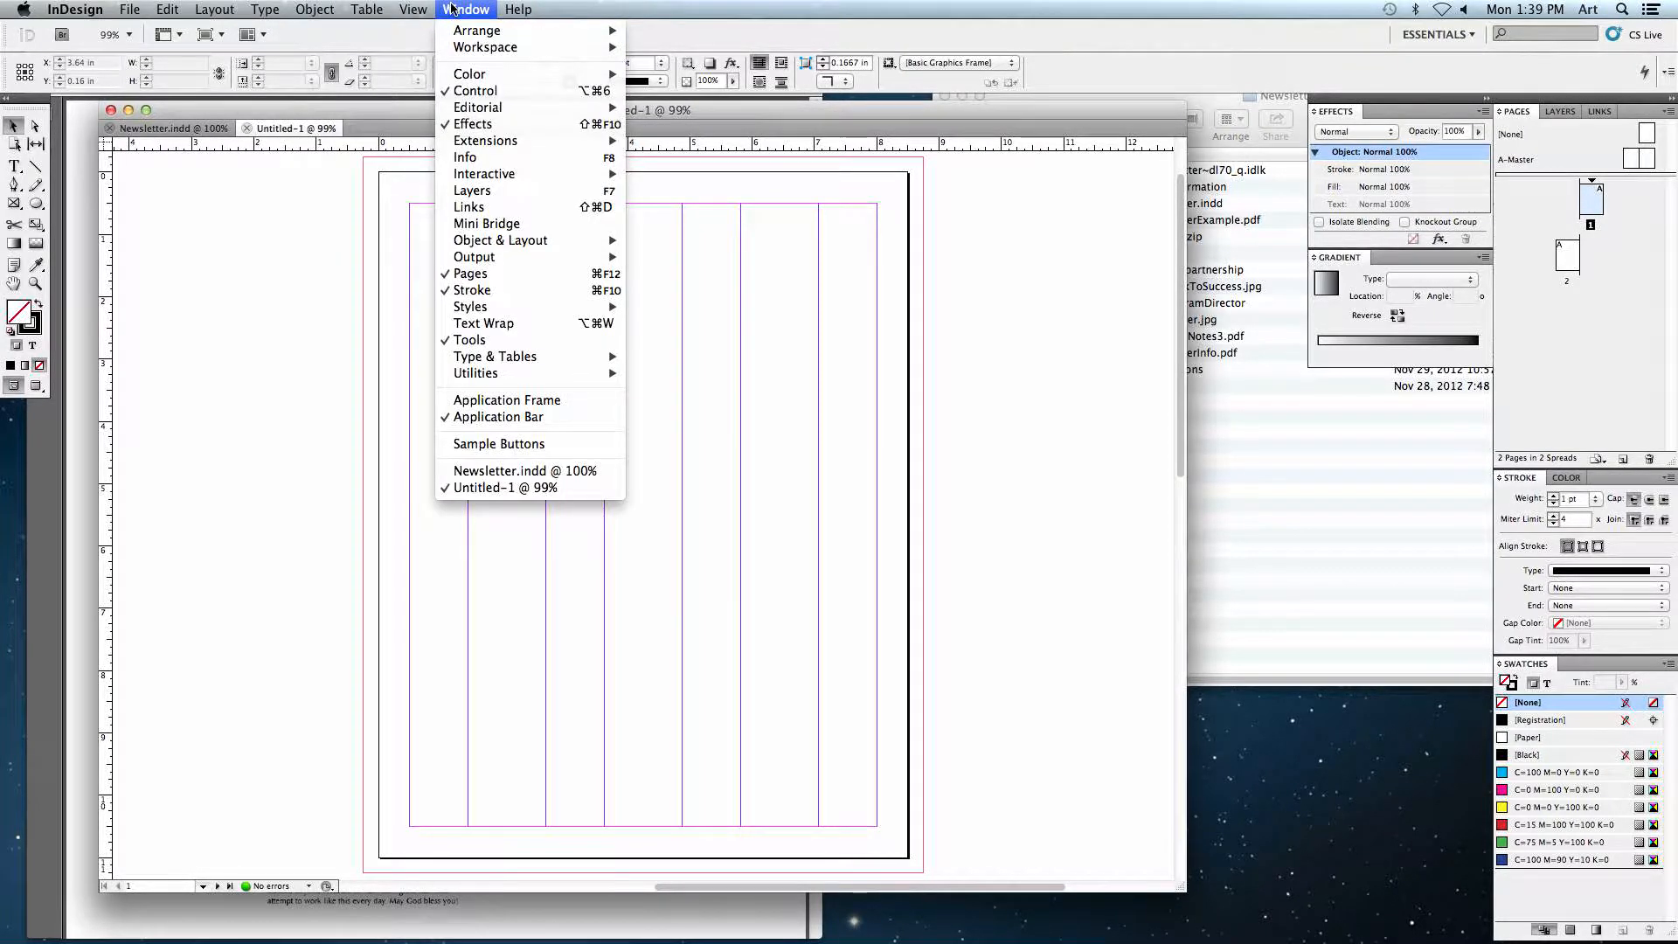
{"action": "left_click", "coordinate": [439, 9]}
{"action": "left_click", "coordinate": [245, 128]}
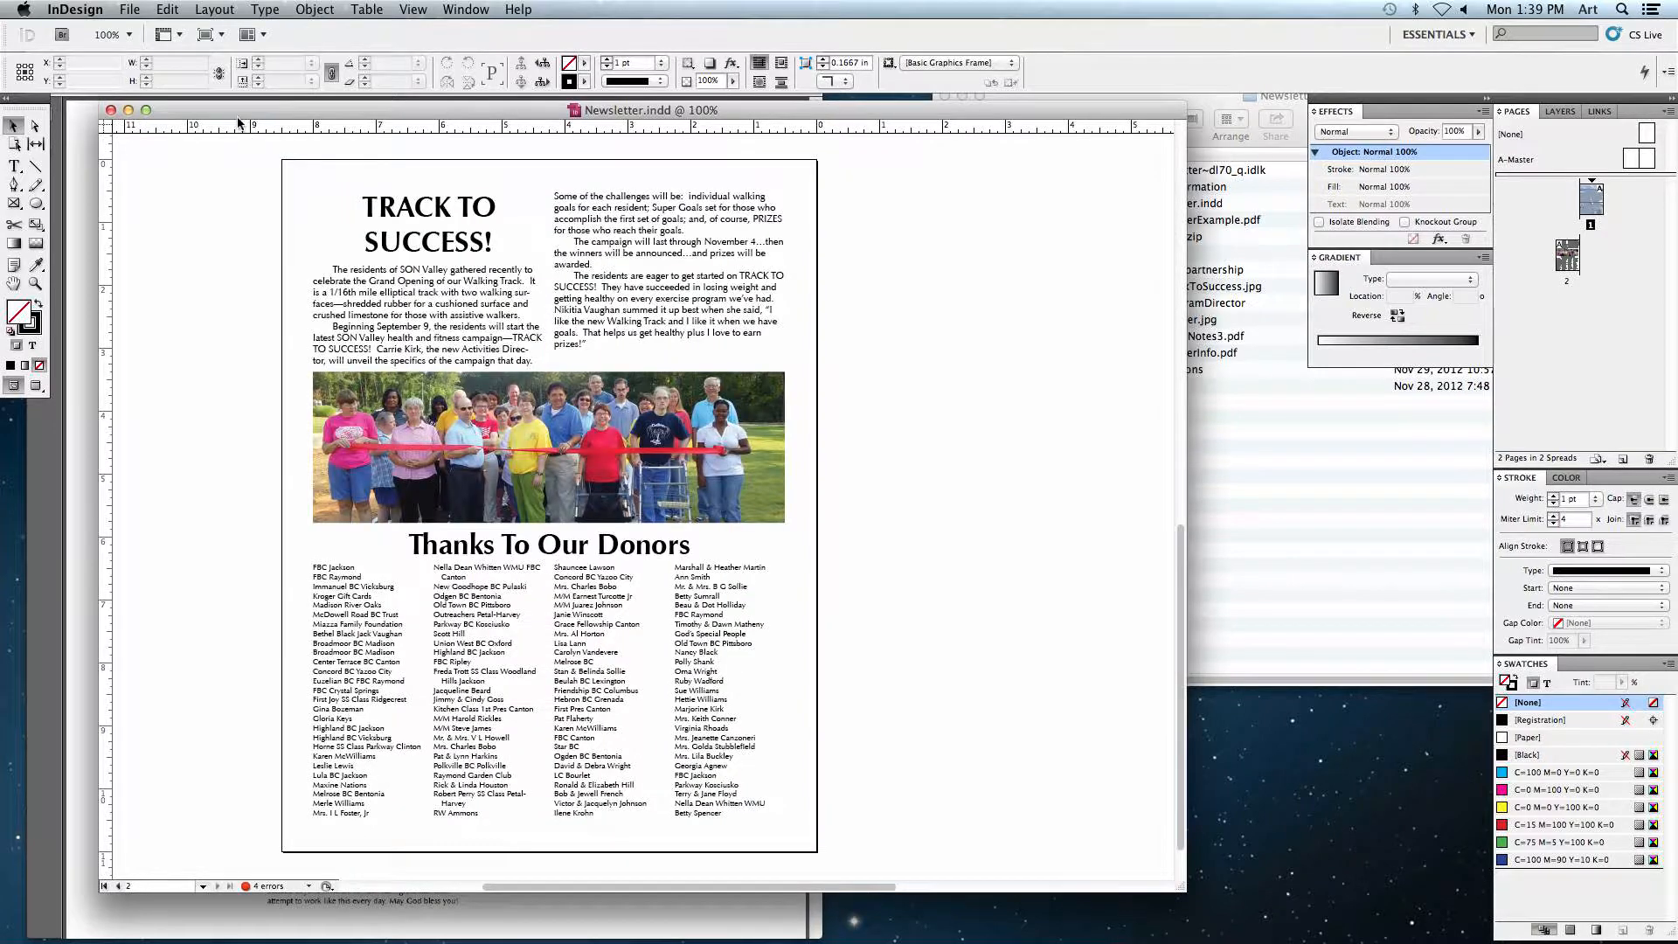
Step: Create a new two-page document with 4 columns, a 0.125 in gutter and equal 0.5 in margins
{"action": "left_click", "coordinate": [129, 9]}
{"action": "mouse_move", "coordinate": [174, 30]}
{"action": "left_click", "coordinate": [330, 36]}
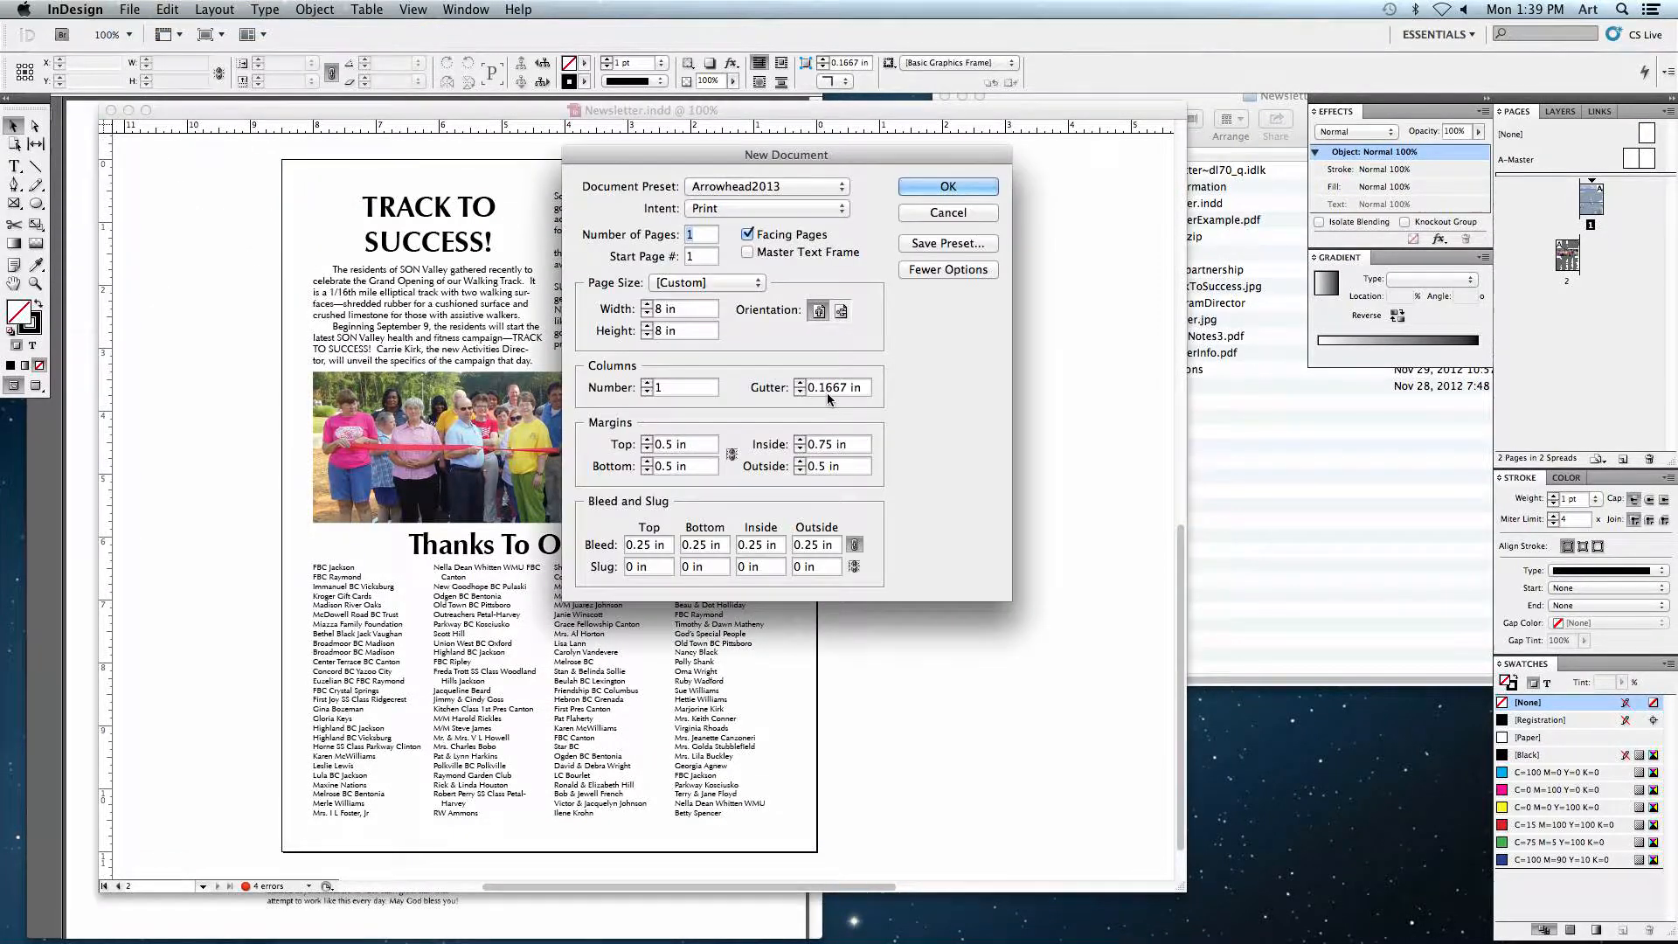
{"action": "double_click", "coordinate": [701, 234]}
{"action": "type", "text": "2"}
{"action": "double_click", "coordinate": [677, 388]}
{"action": "type", "text": "4"}
{"action": "triple_click", "coordinate": [838, 389]}
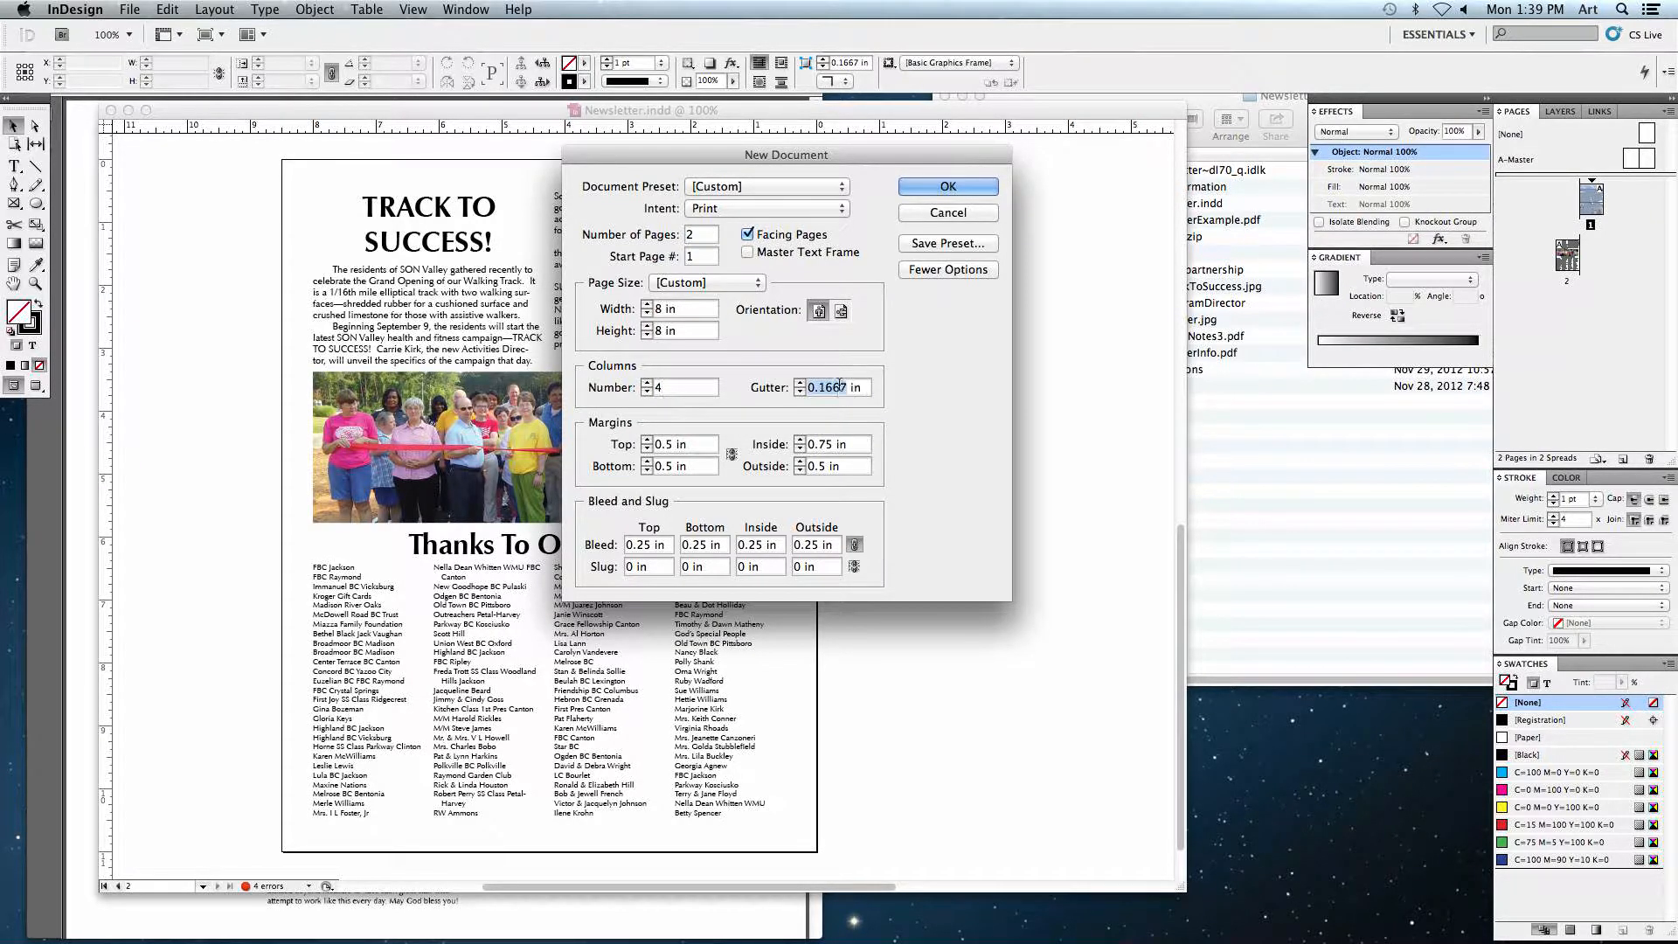
{"action": "type", "text": ".125"}
{"action": "left_click", "coordinate": [731, 455]}
{"action": "left_click", "coordinate": [936, 187]}
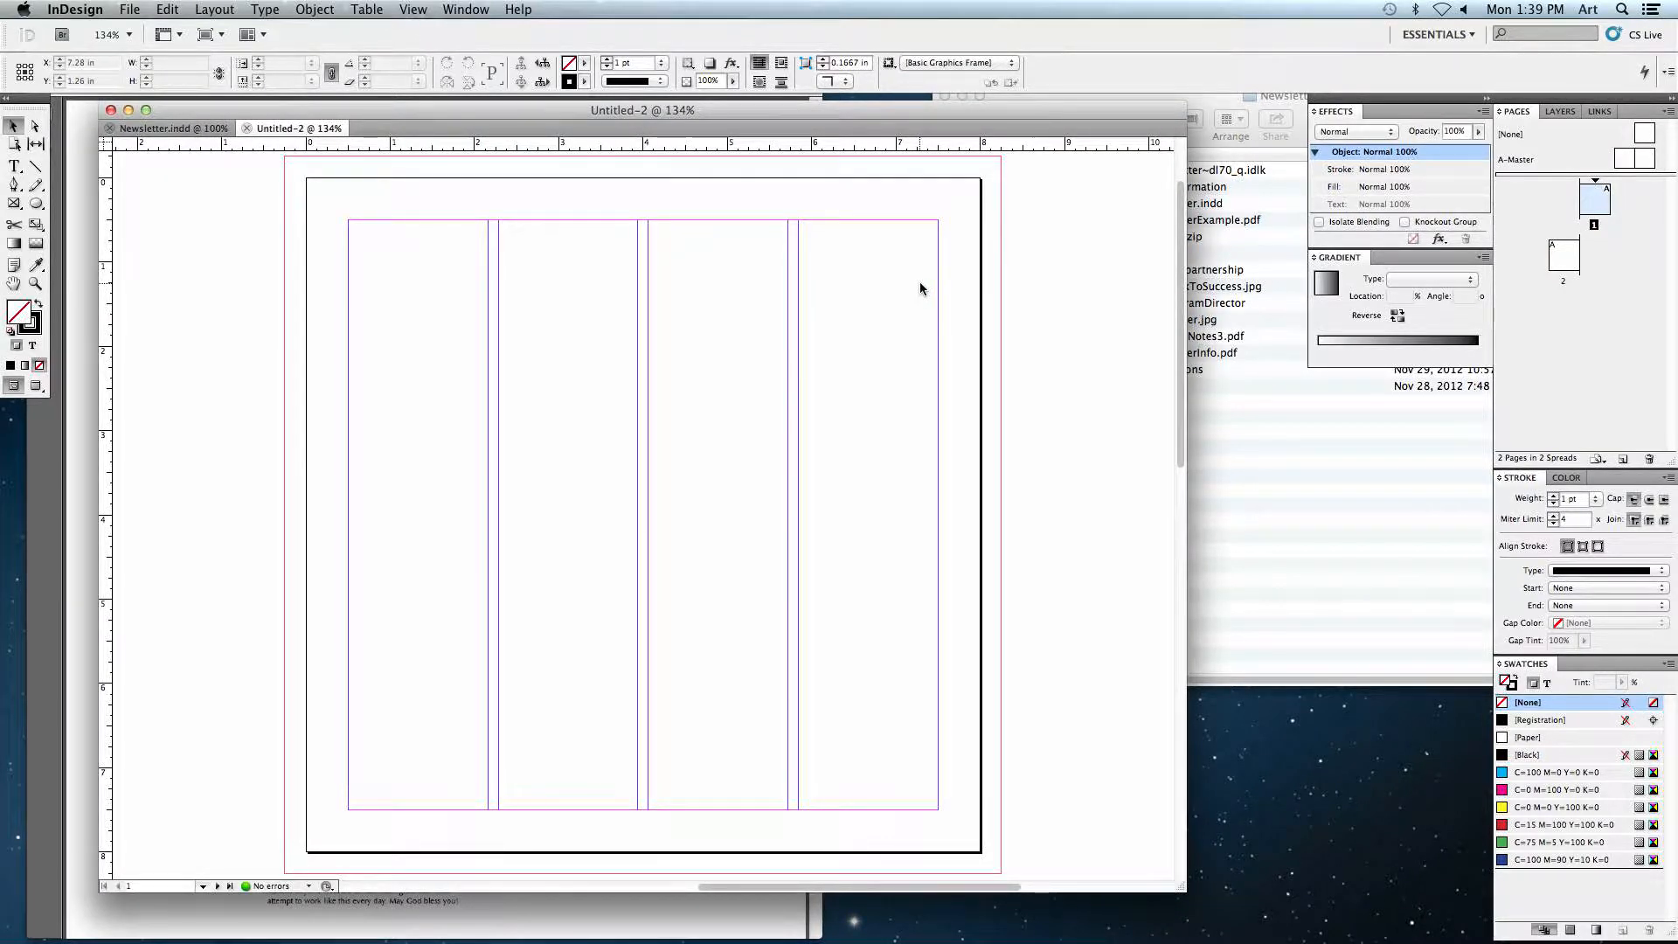
Step: Change the new document's page size to Letter in Document Setup
{"action": "left_click", "coordinate": [133, 9]}
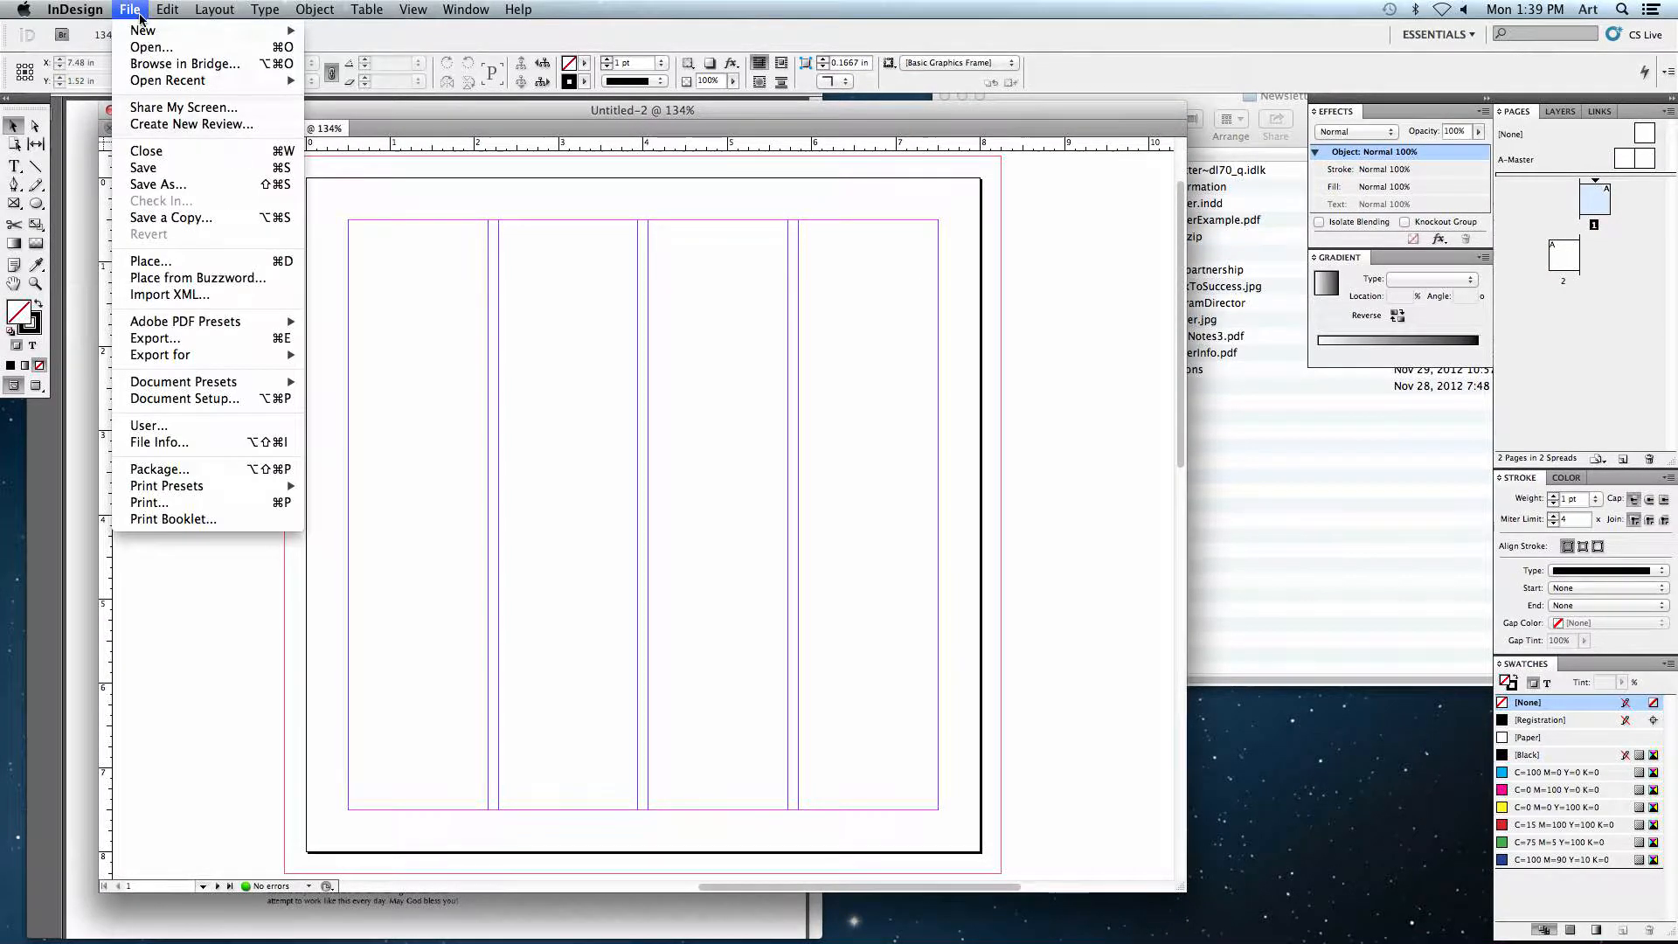
{"action": "left_click", "coordinate": [184, 398]}
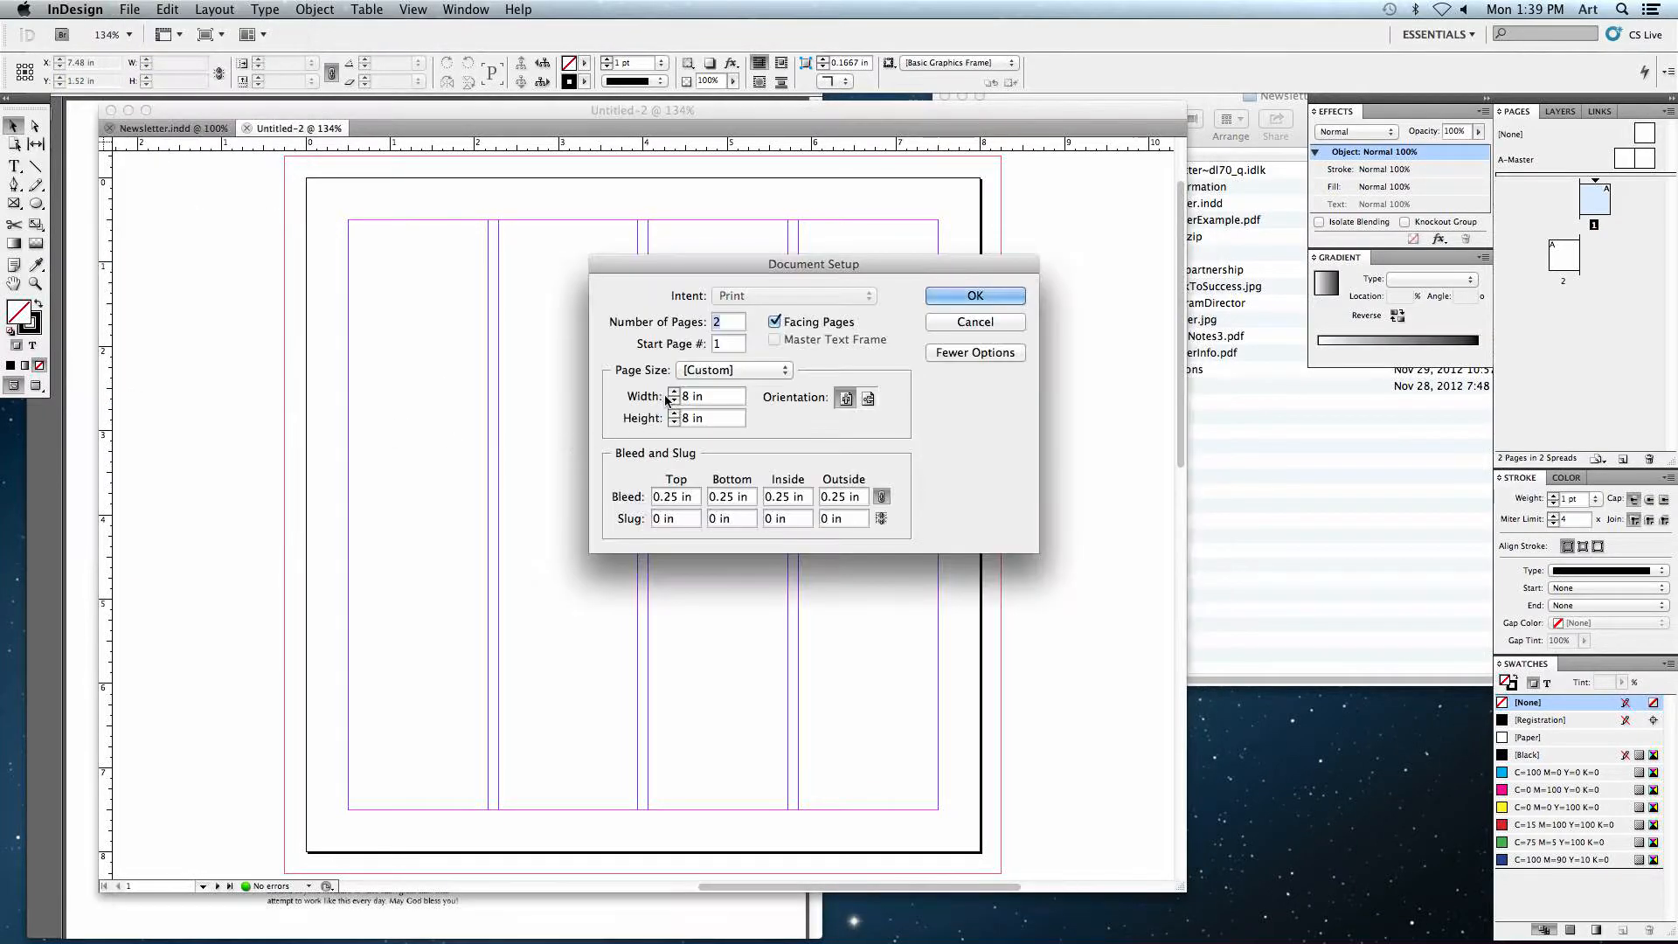
{"action": "left_click", "coordinate": [691, 418]}
{"action": "left_click", "coordinate": [695, 372]}
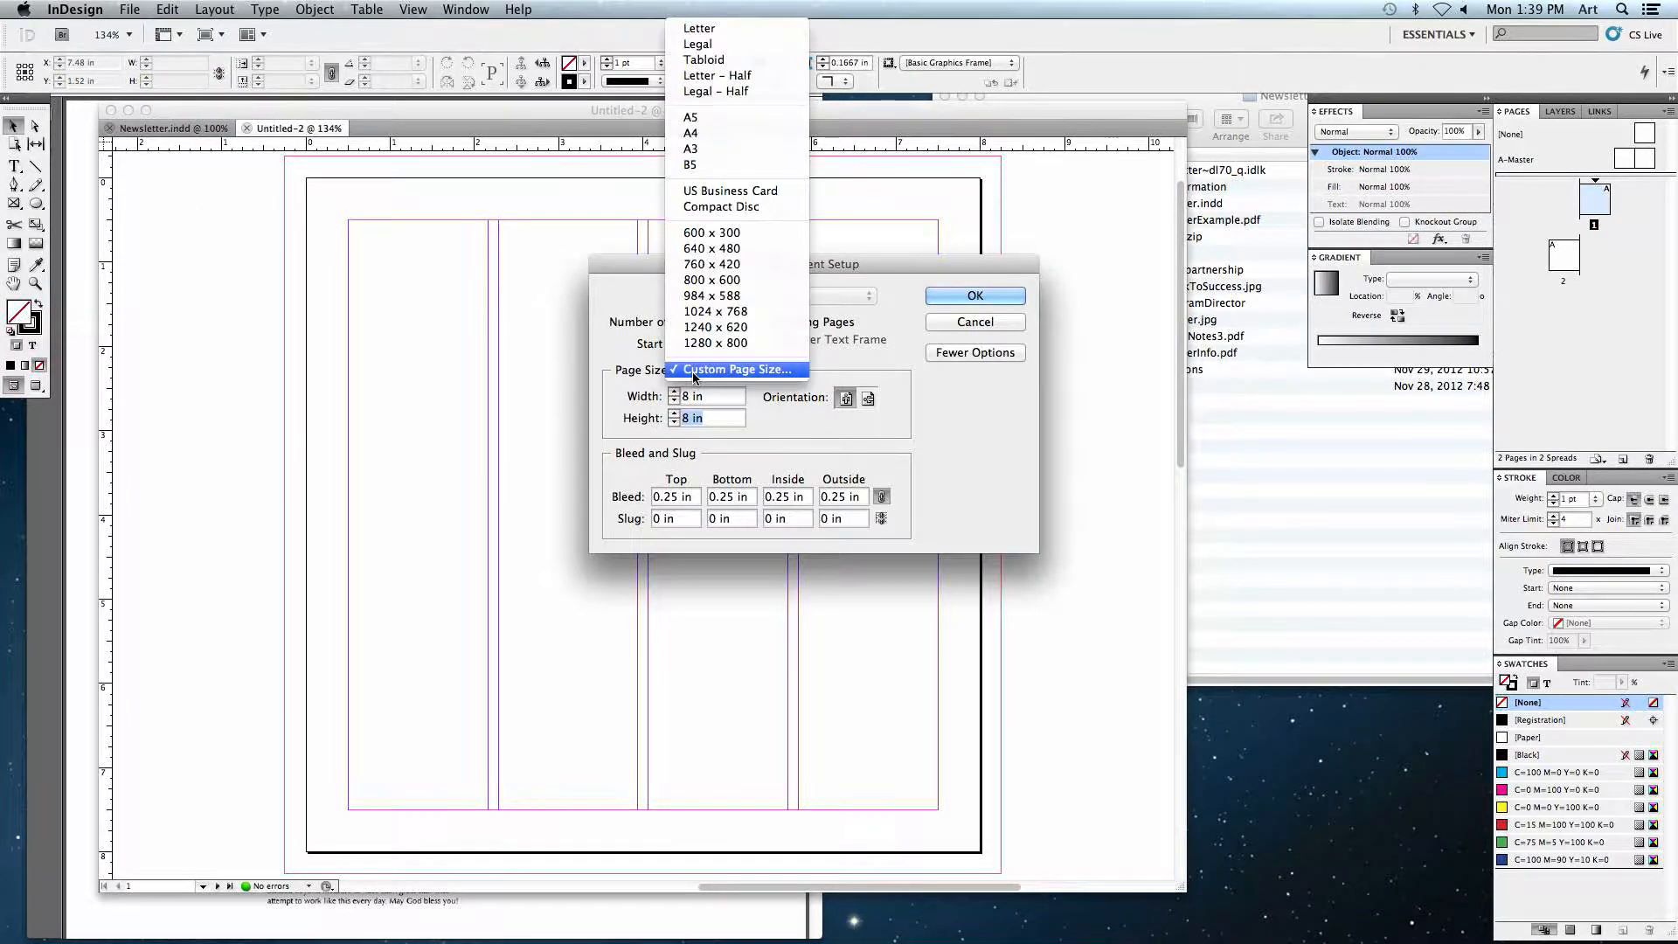
{"action": "left_click", "coordinate": [730, 28]}
{"action": "left_click", "coordinate": [977, 293]}
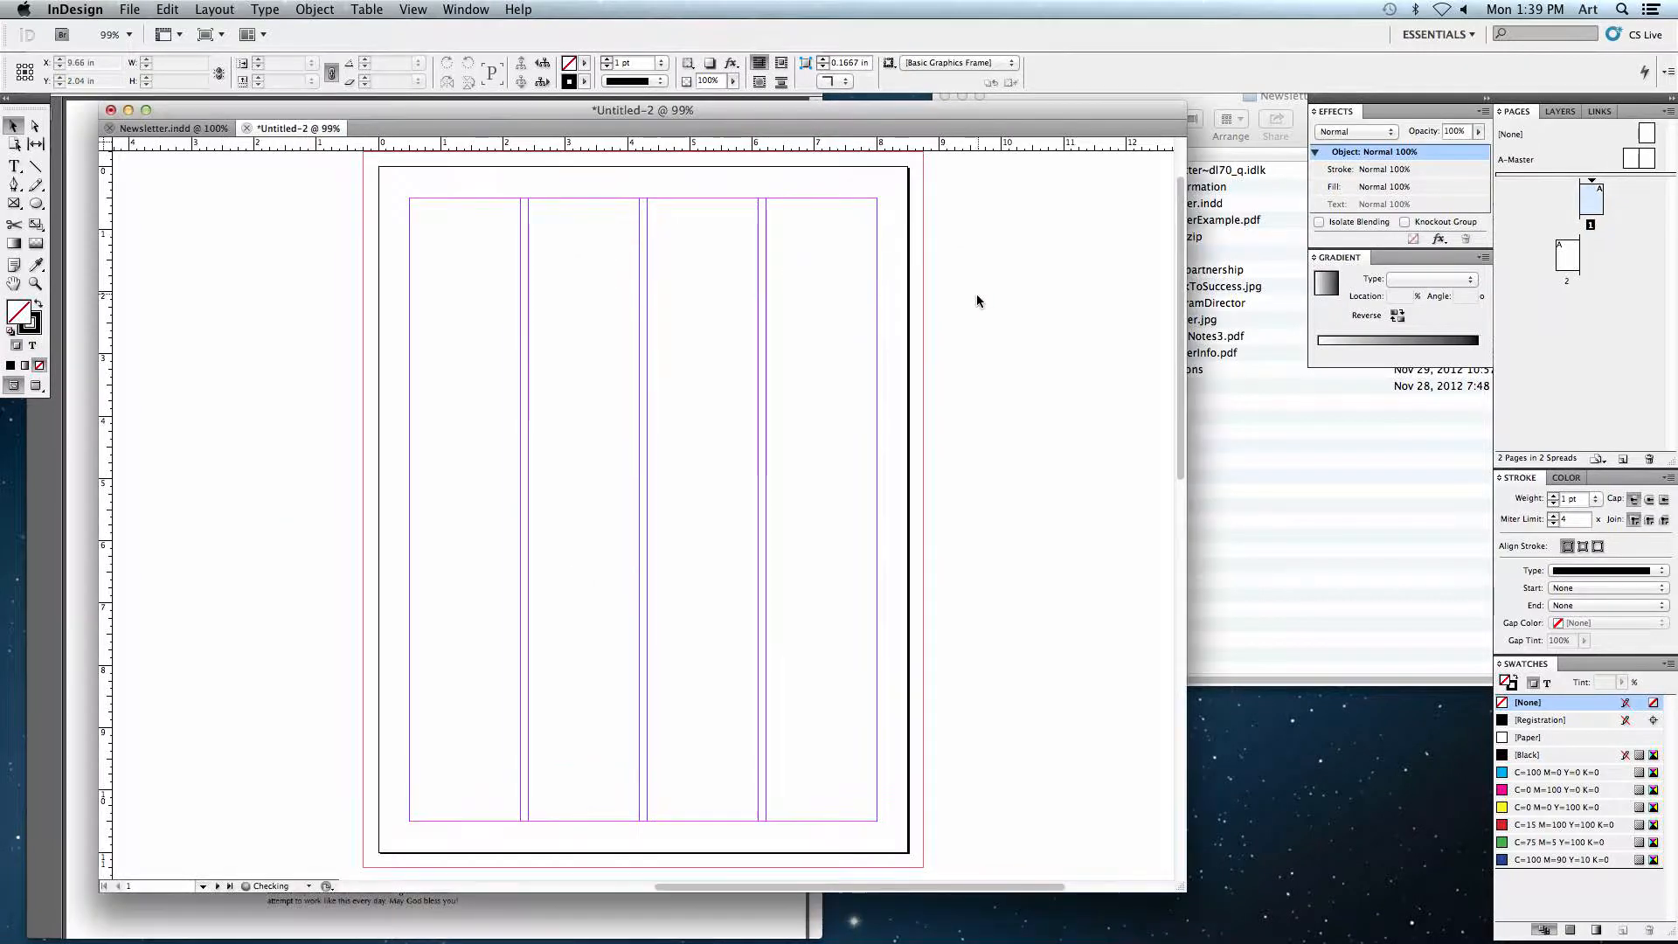
Step: Examine the first page of the finished newsletter for comparison
{"action": "left_click", "coordinate": [13, 128]}
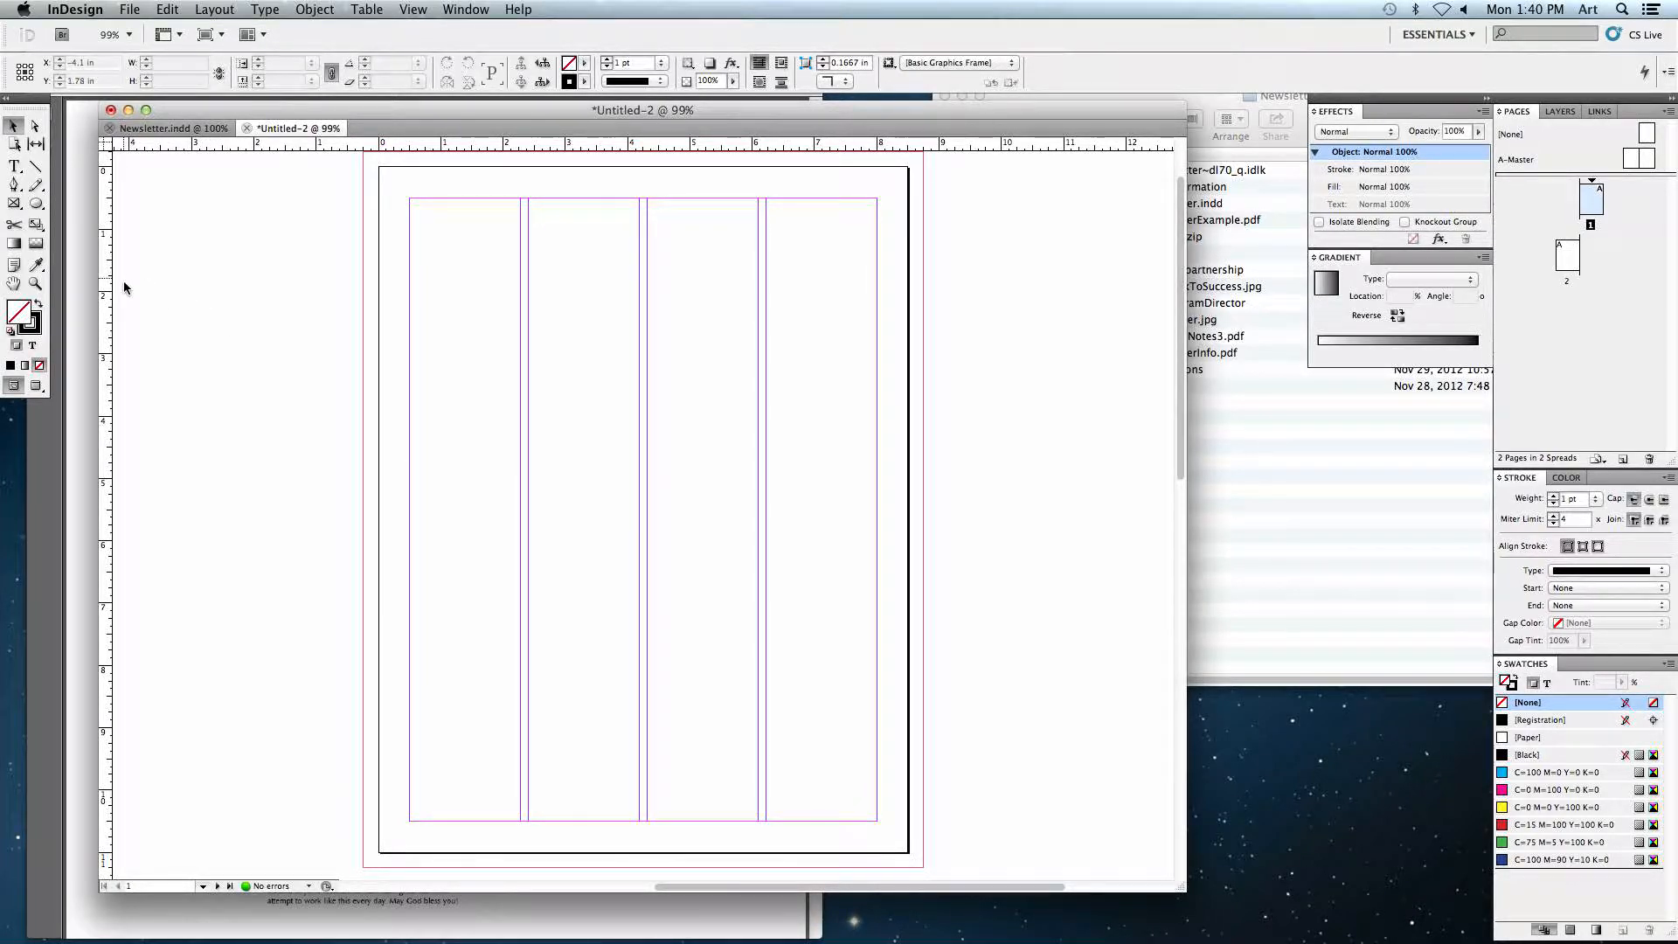
{"action": "left_click", "coordinate": [211, 129]}
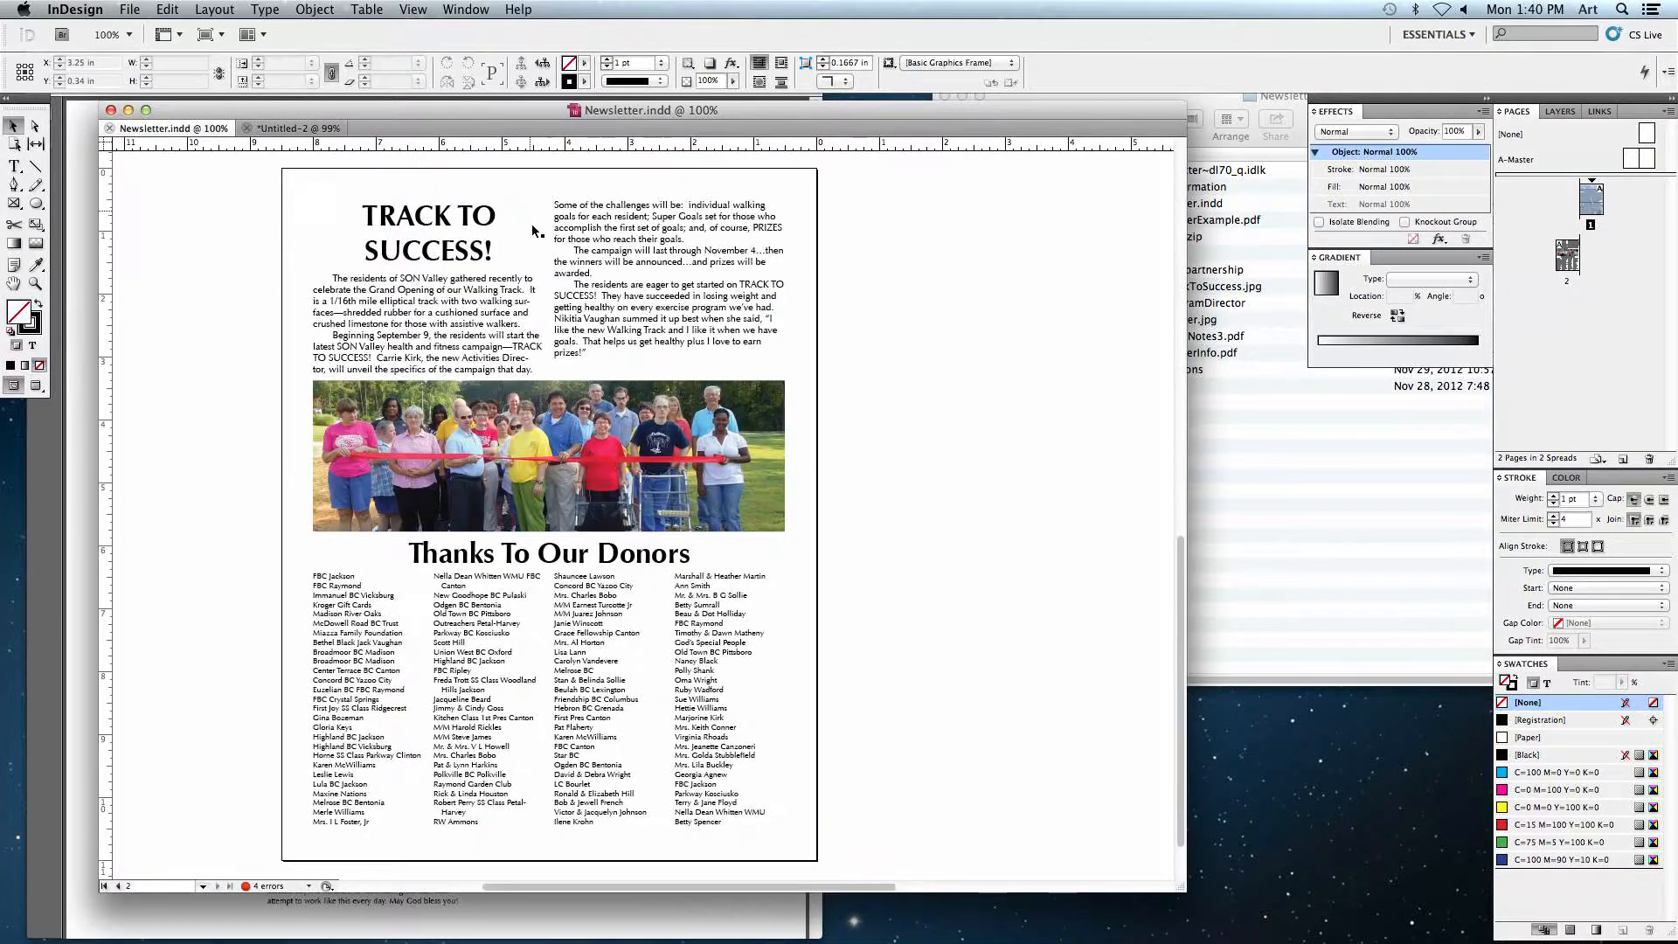
{"action": "left_click_drag", "start_coordinate": [825, 264], "coordinate": [534, 583]}
{"action": "left_click_drag", "start_coordinate": [540, 307], "coordinate": [532, 588]}
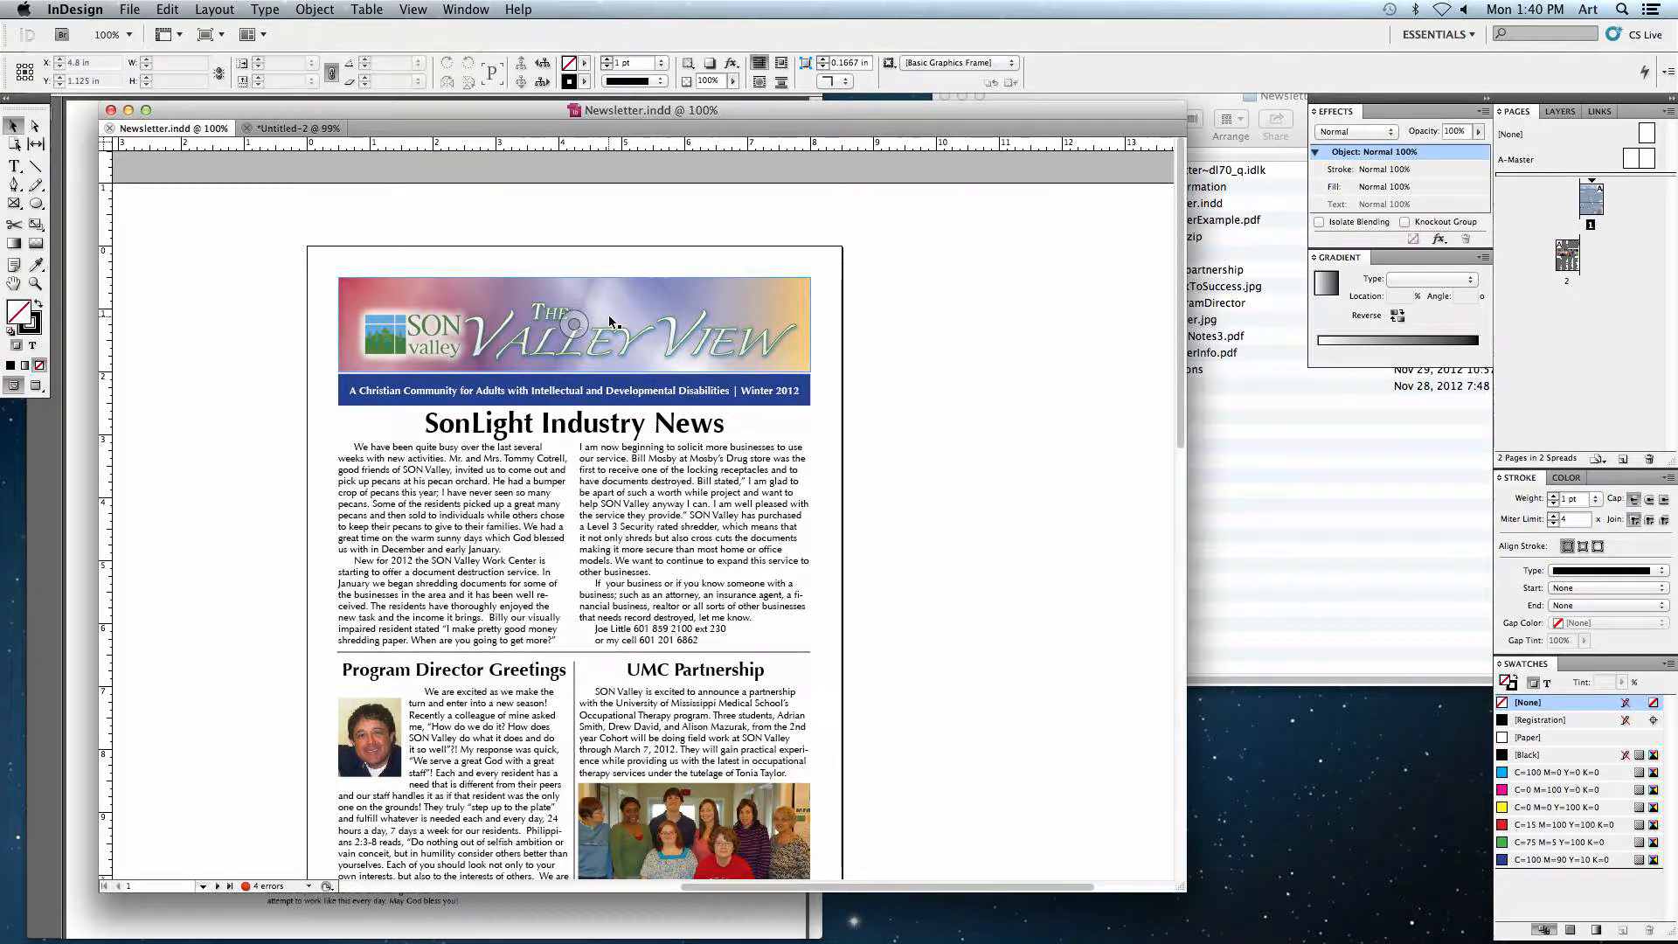
Step: Draw a rectangle frame across the top margins of the new document, about 7.5 in wide and 1.9 in high
{"action": "left_click", "coordinate": [277, 131]}
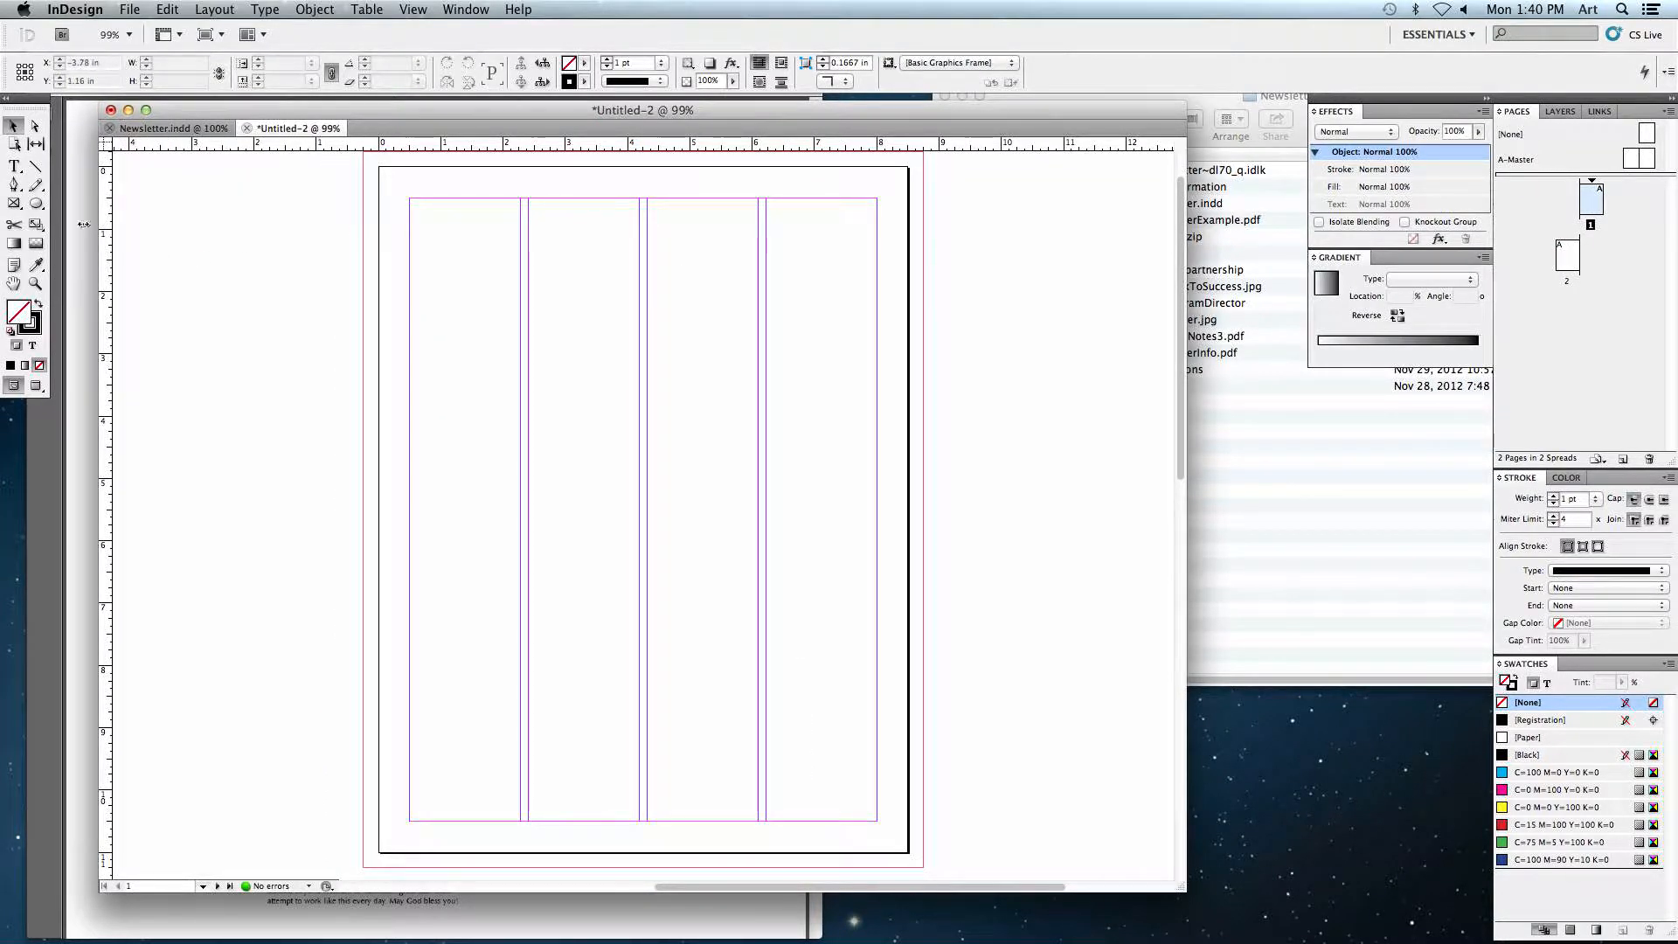
{"action": "left_click", "coordinate": [14, 205]}
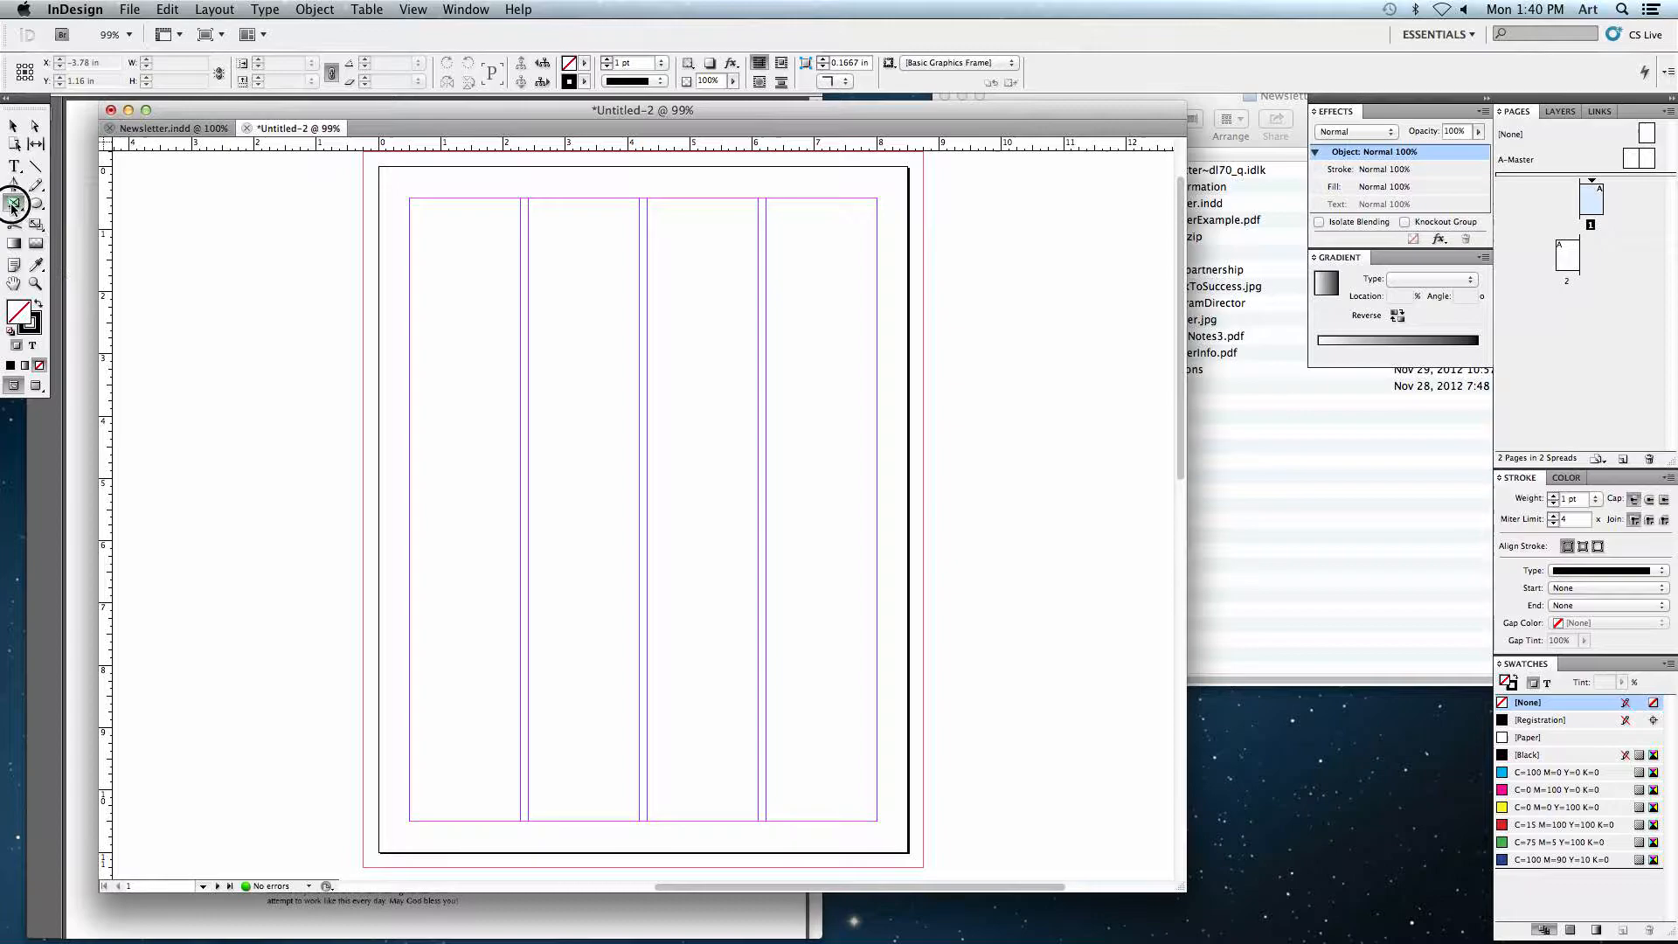
{"action": "left_click_drag", "start_coordinate": [409, 198], "coordinate": [877, 316]}
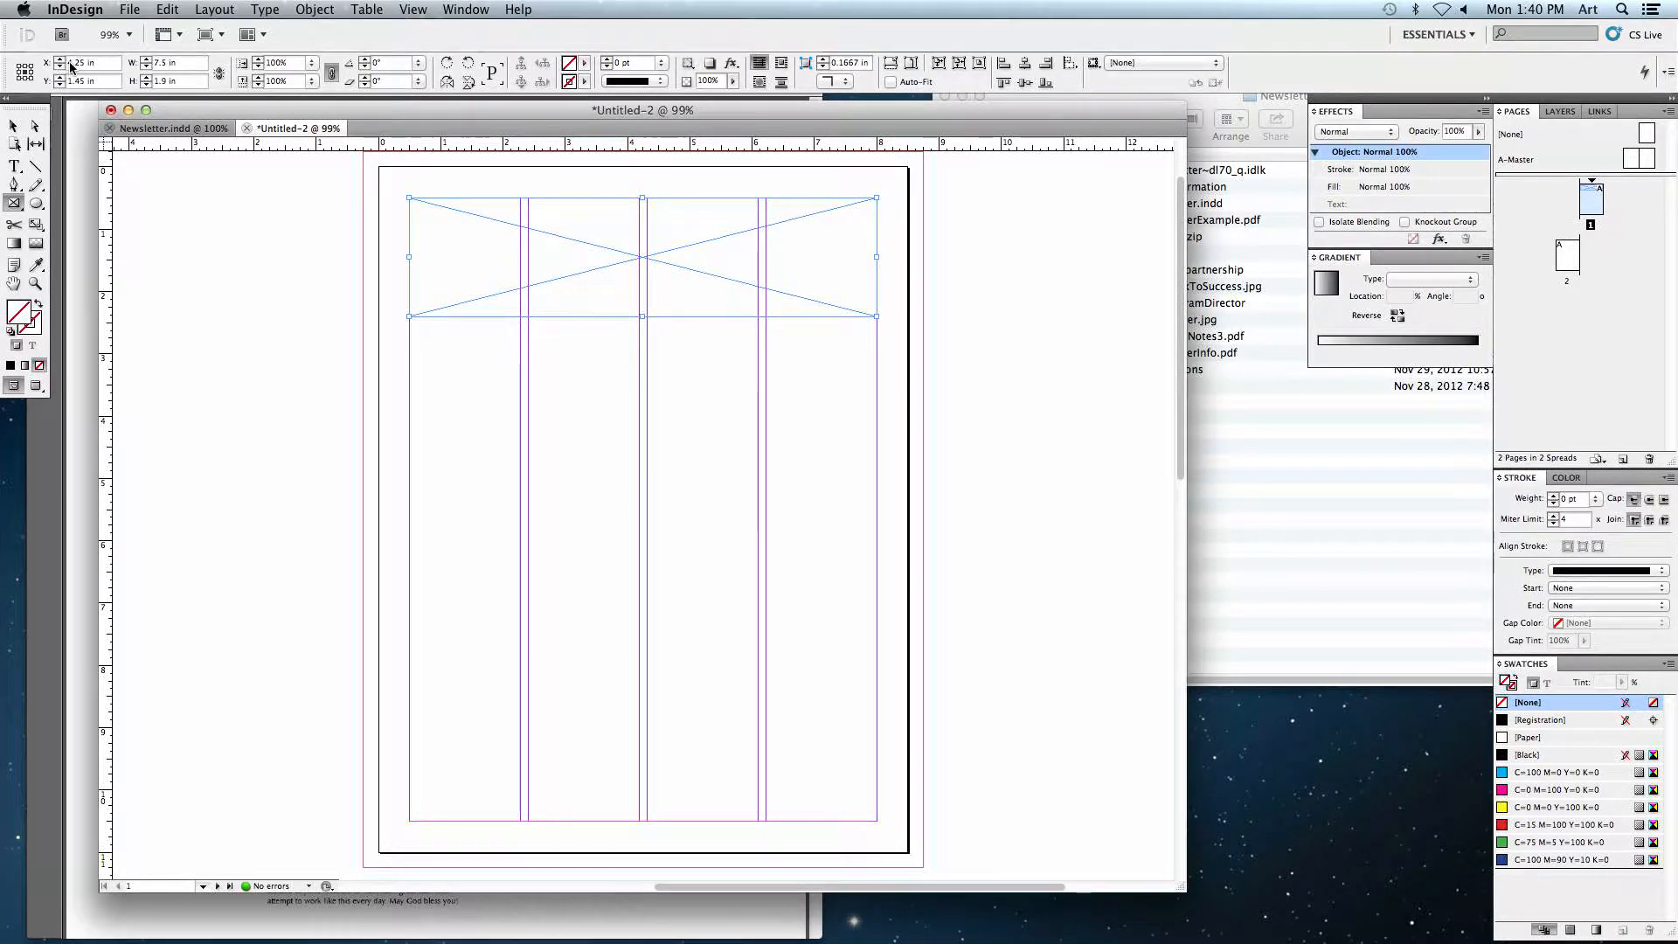
Step: Set the frame's height to 1.5 in and move it up to the top margin
{"action": "left_click", "coordinate": [166, 63]}
{"action": "left_click", "coordinate": [172, 81]}
{"action": "type", "text": "1.5"}
{"action": "key", "text": "Return"}
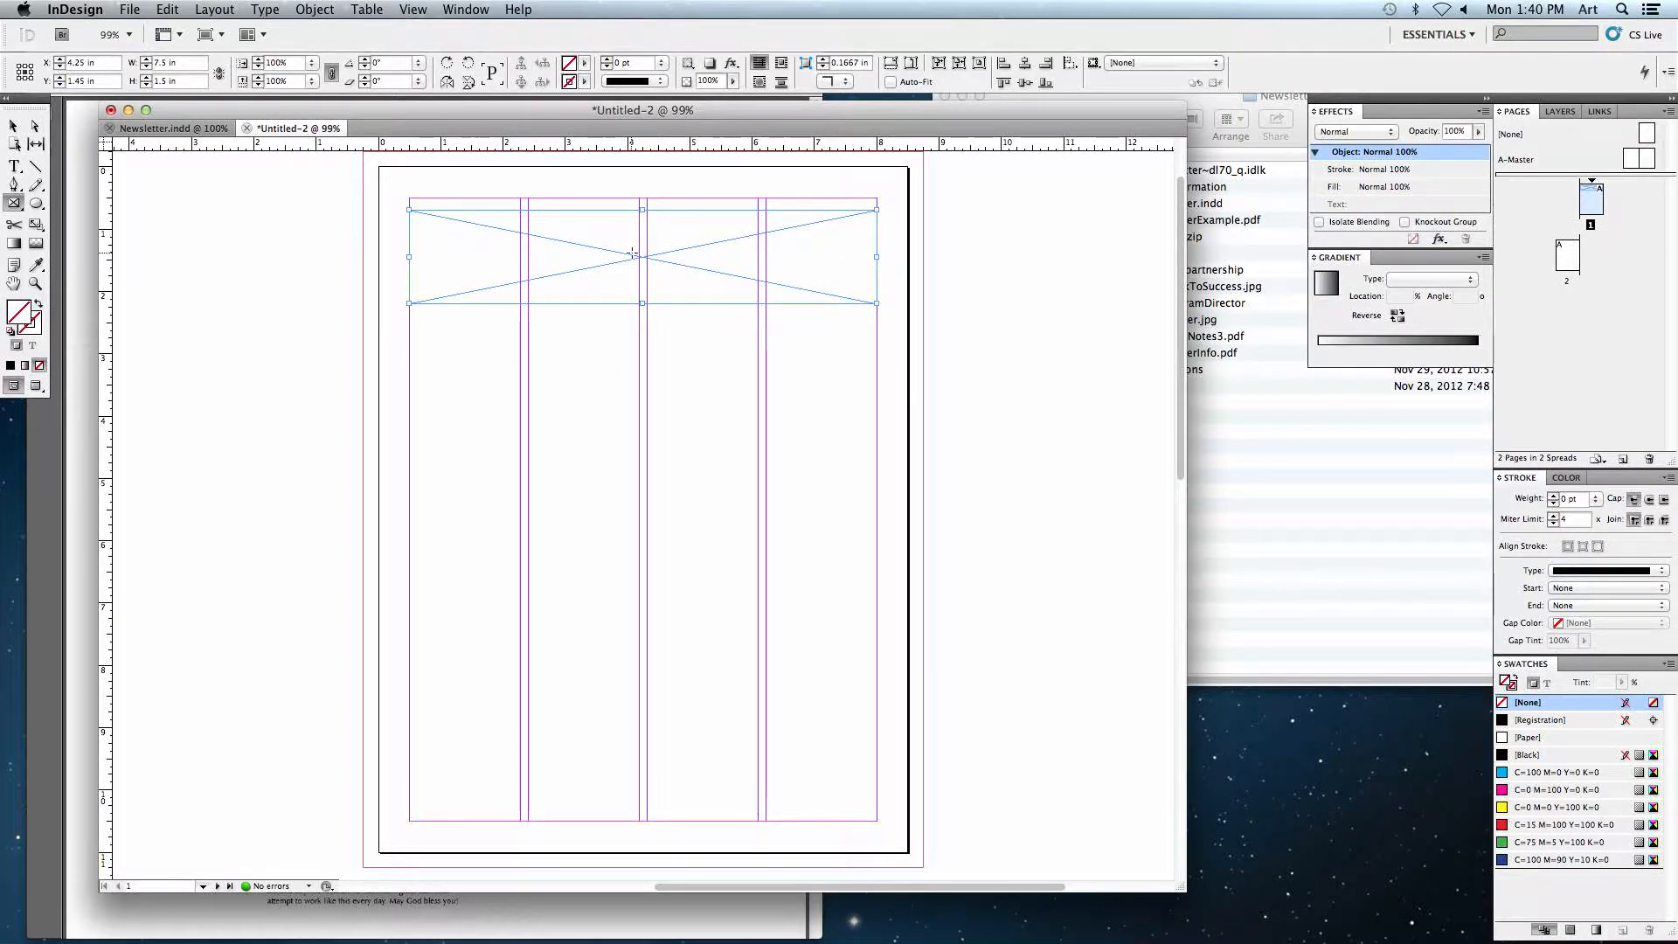
{"action": "key", "text": "v"}
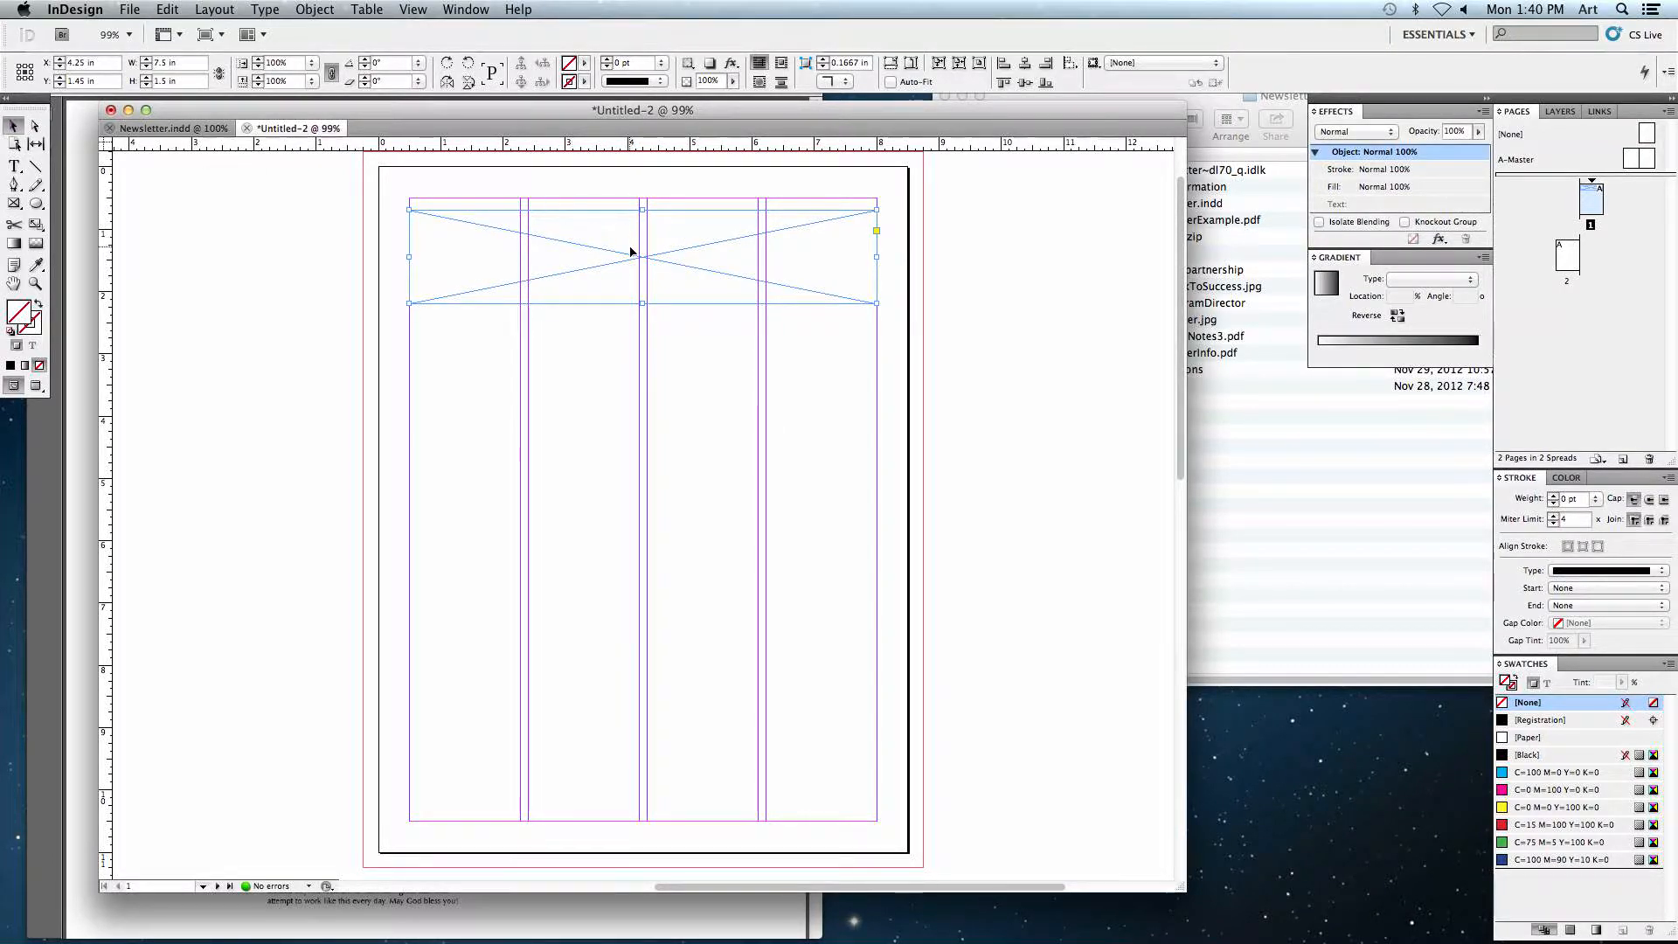
{"action": "left_click_drag", "start_coordinate": [596, 259], "coordinate": [596, 248]}
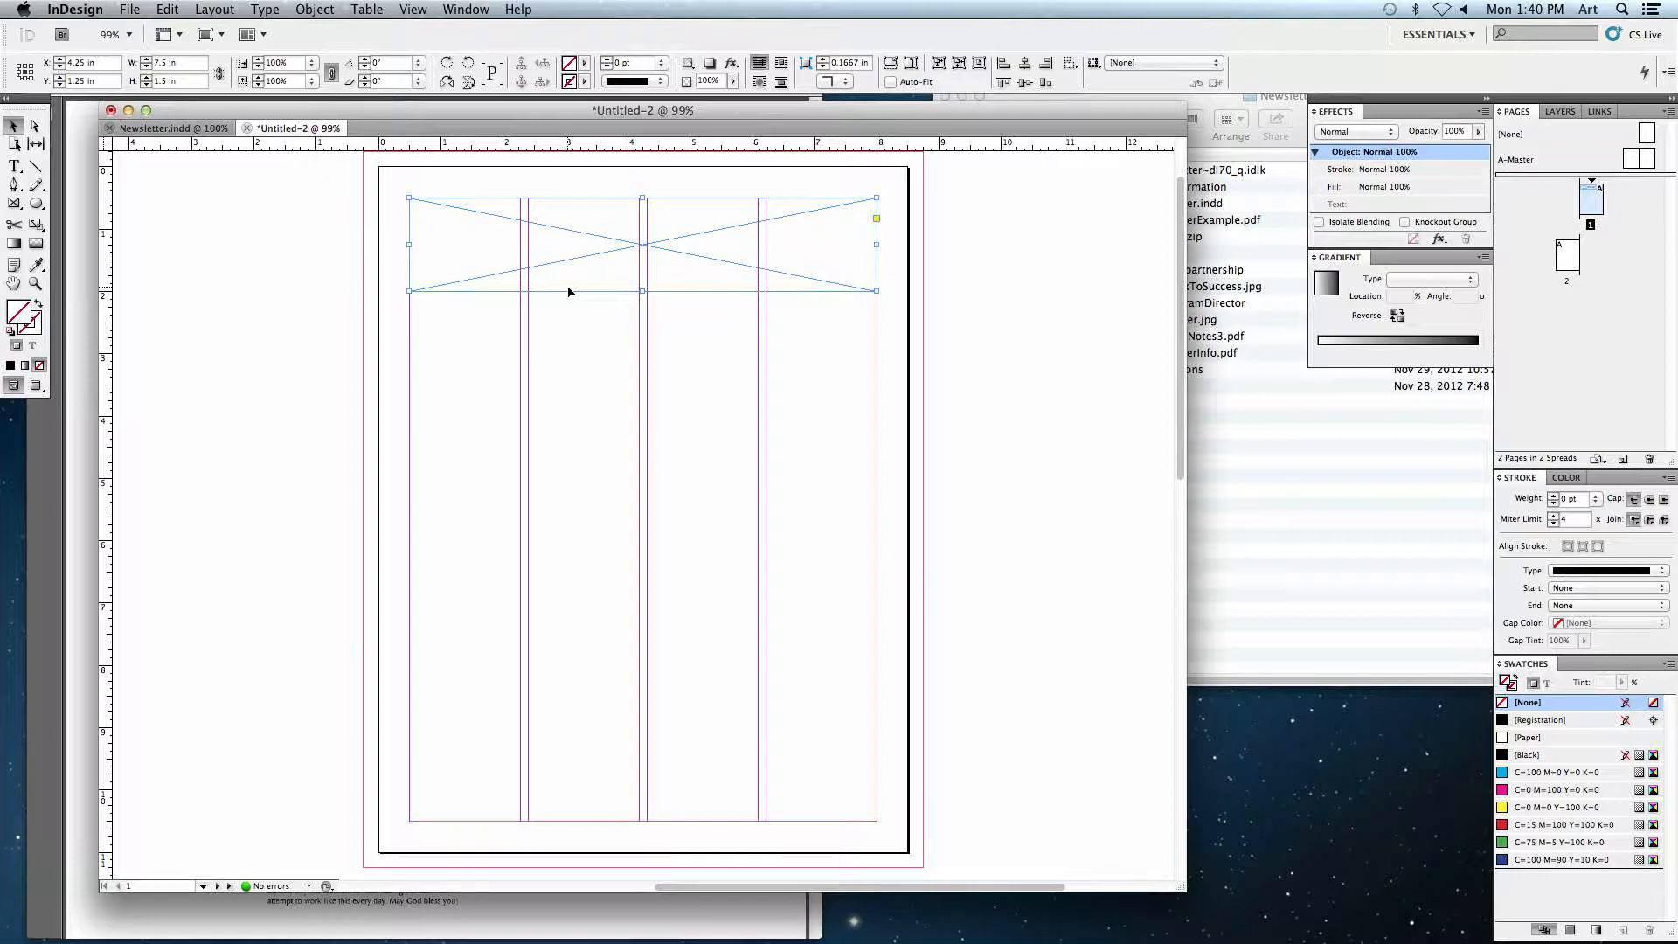
Step: Place Header.jpg from the art account's Pictures folder into the selected header frame
{"action": "left_click", "coordinate": [129, 9]}
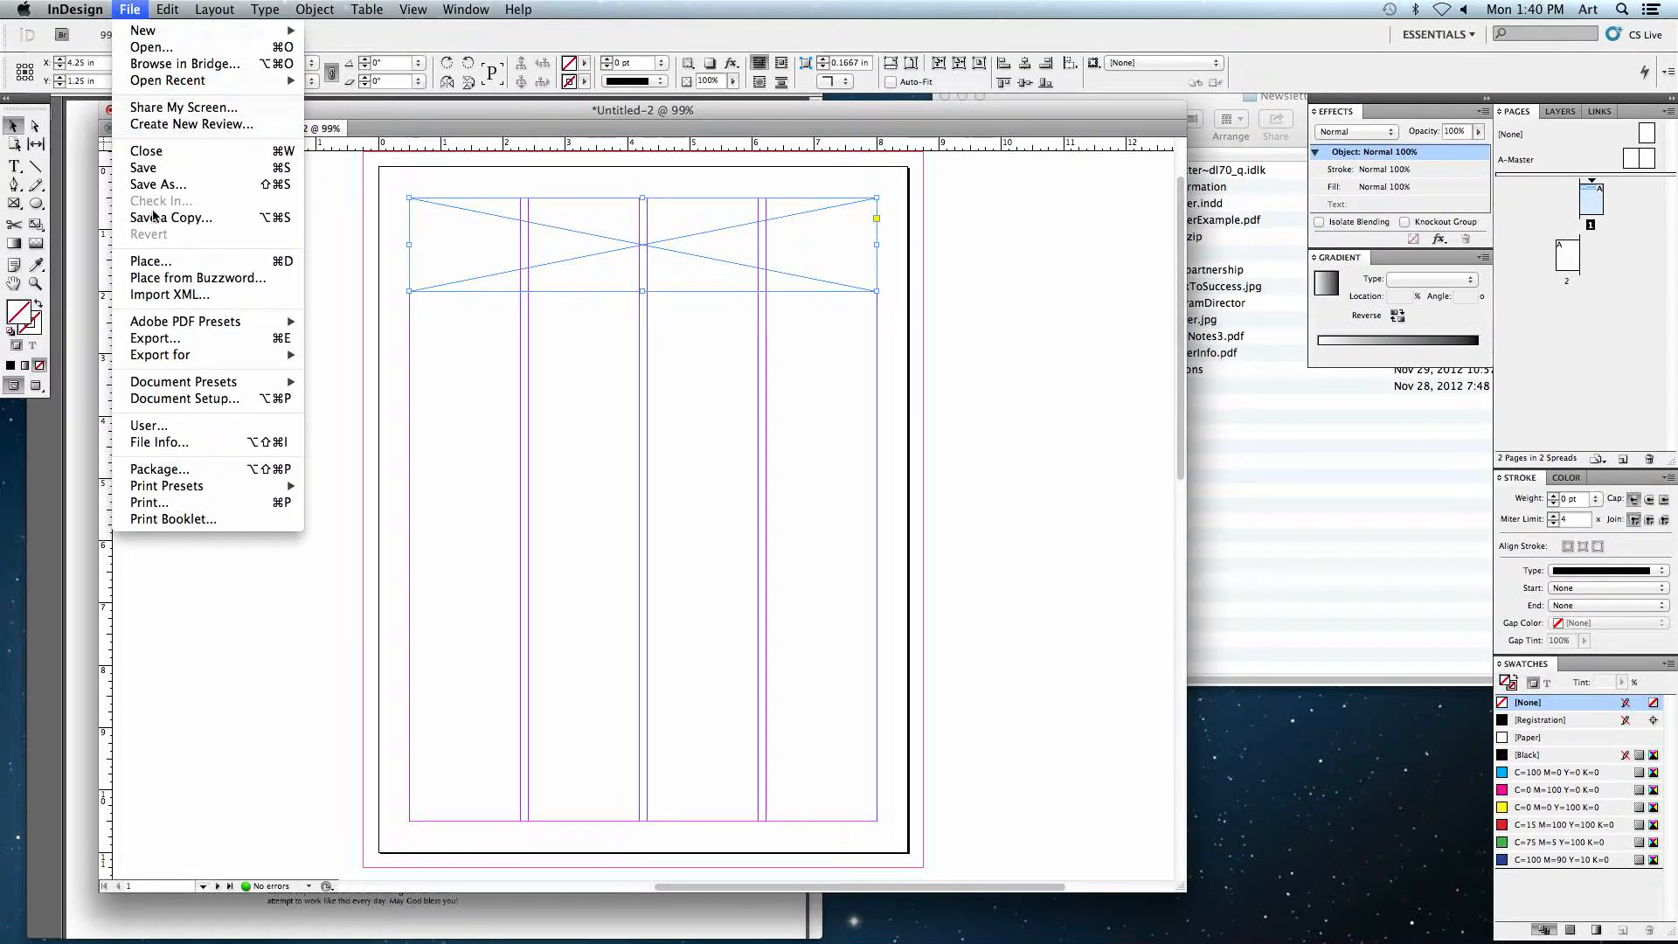
{"action": "left_click", "coordinate": [184, 261]}
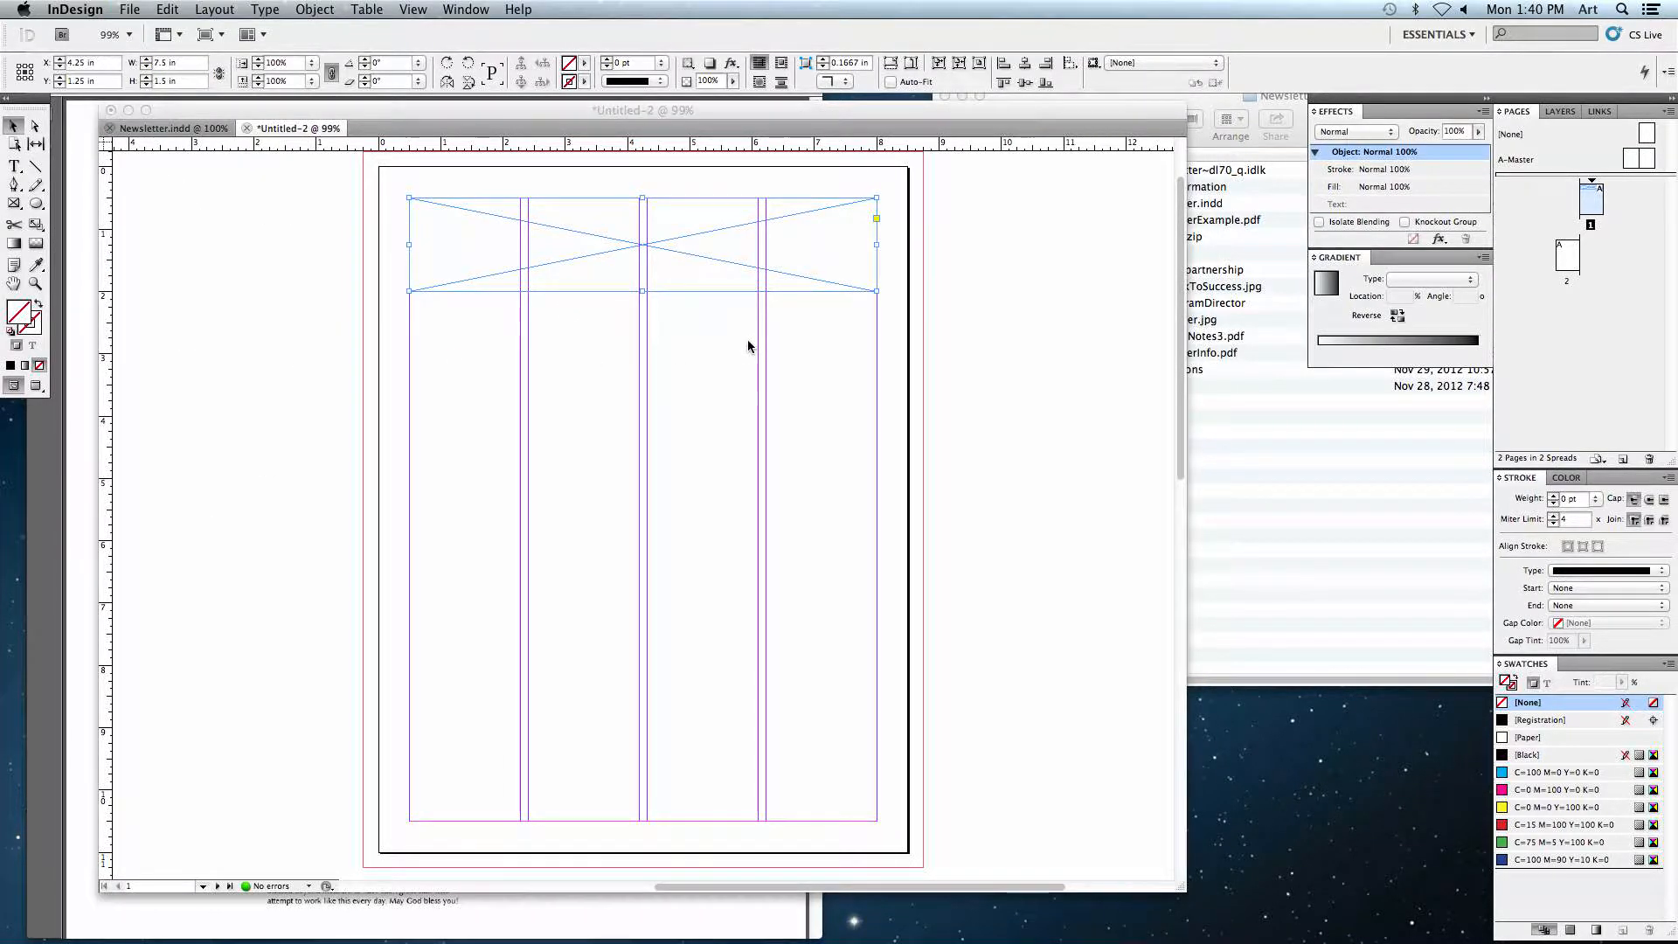
{"action": "left_click", "coordinate": [700, 106]}
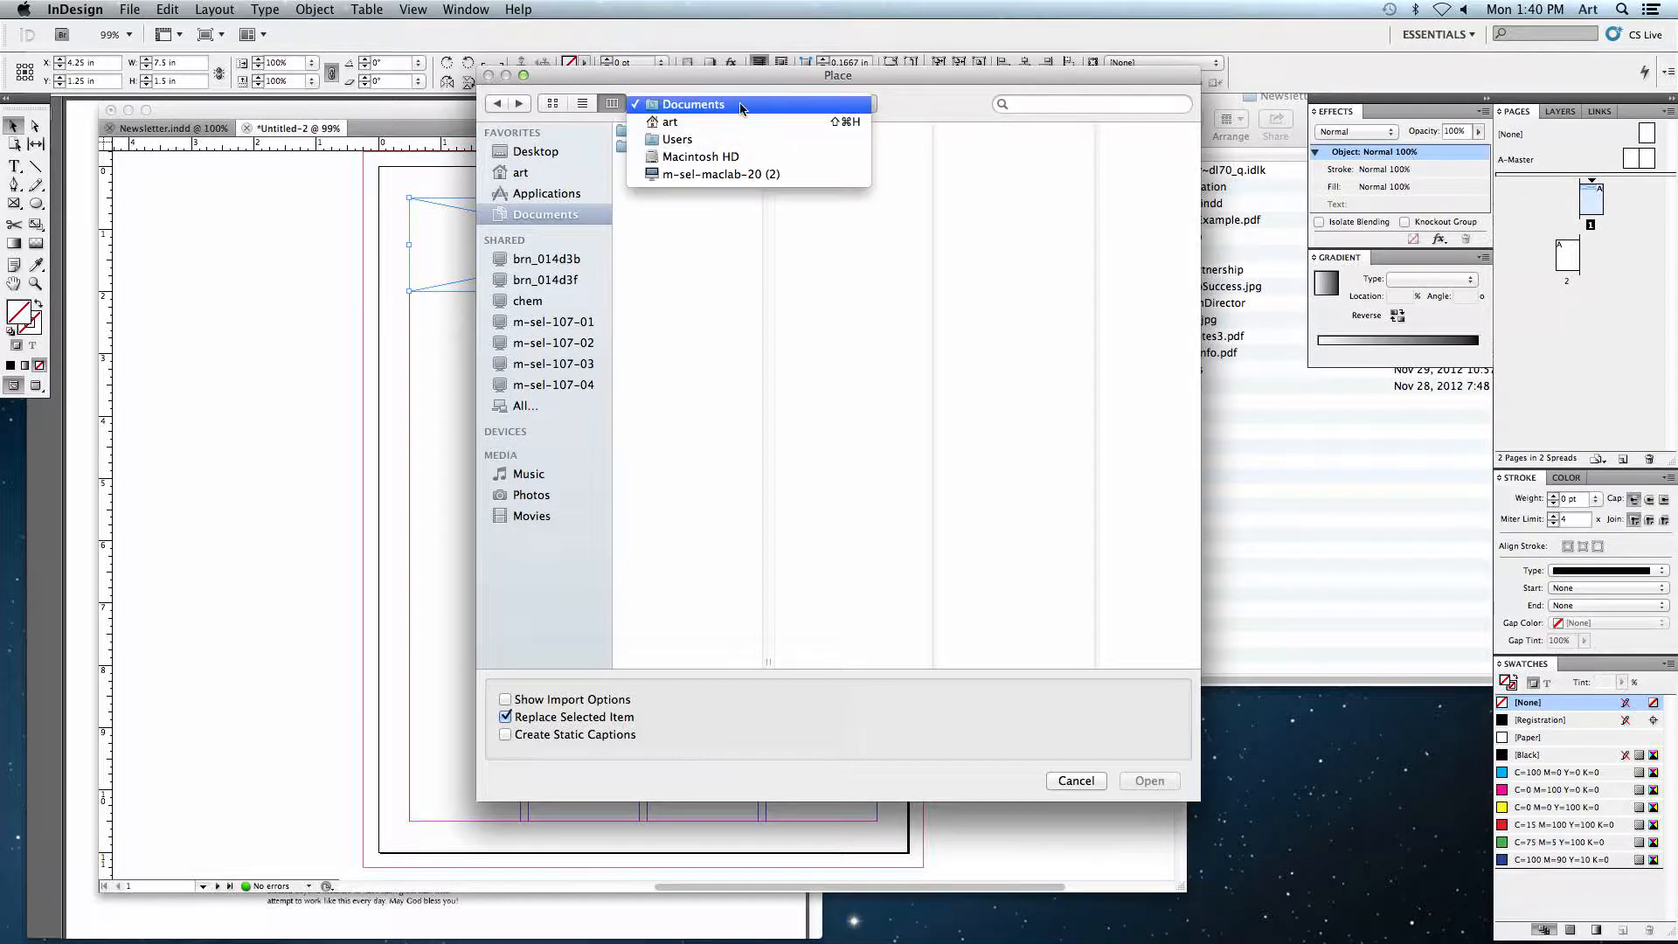
{"action": "left_click", "coordinate": [531, 341]}
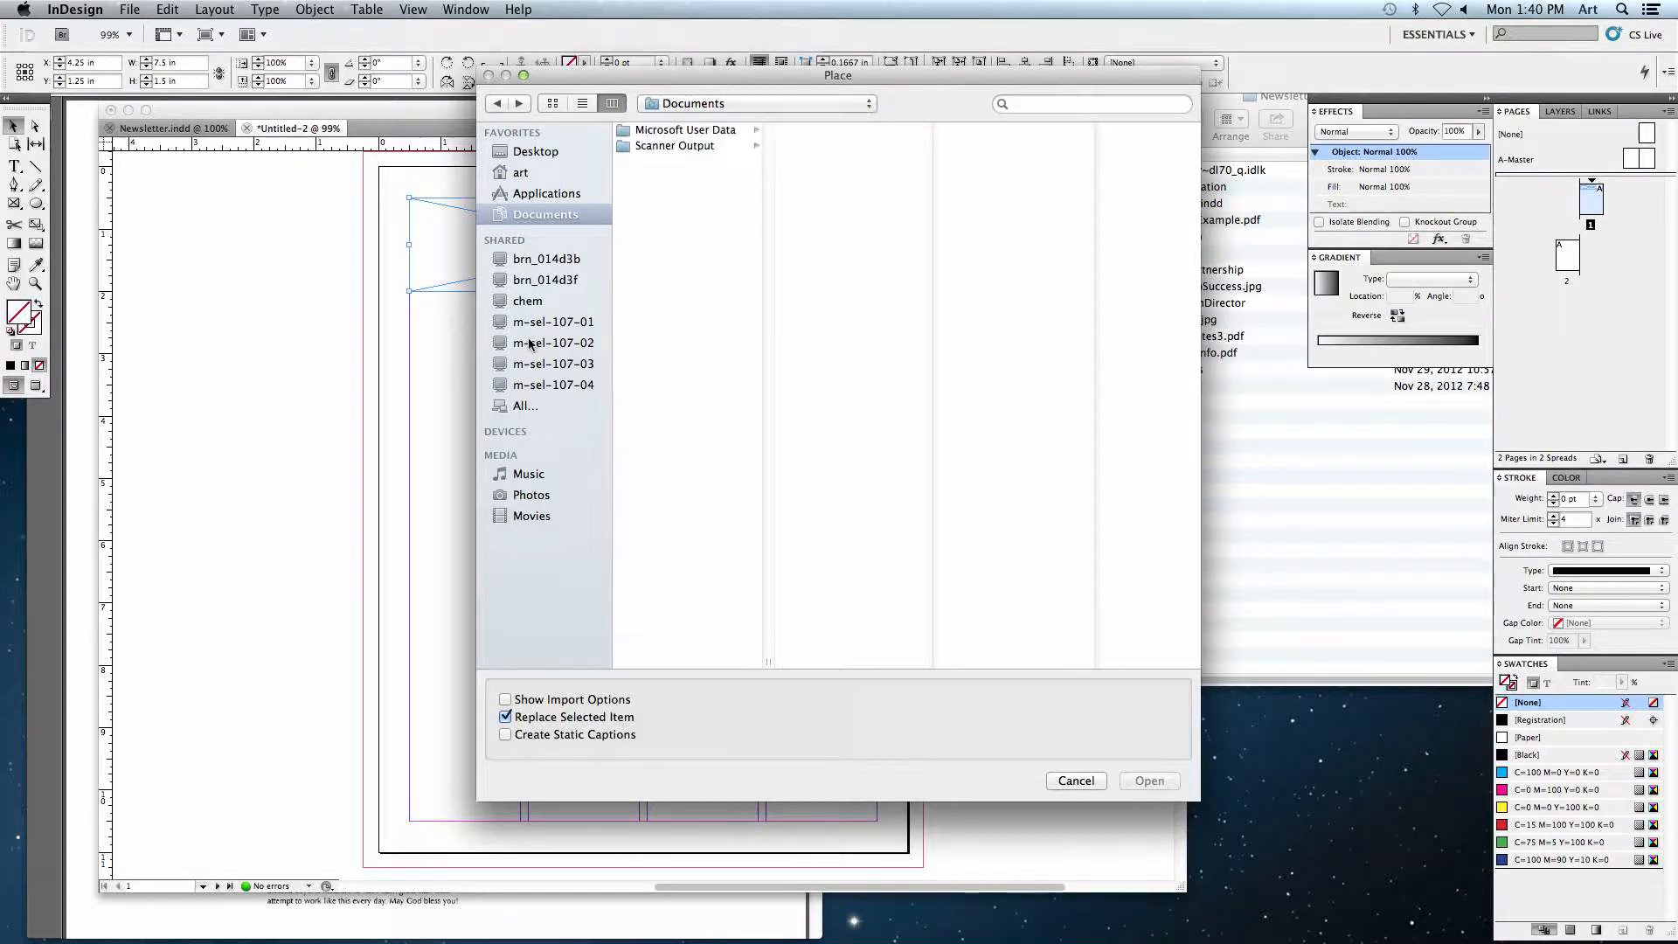
{"action": "left_click", "coordinate": [534, 155]}
{"action": "left_click", "coordinate": [524, 172]}
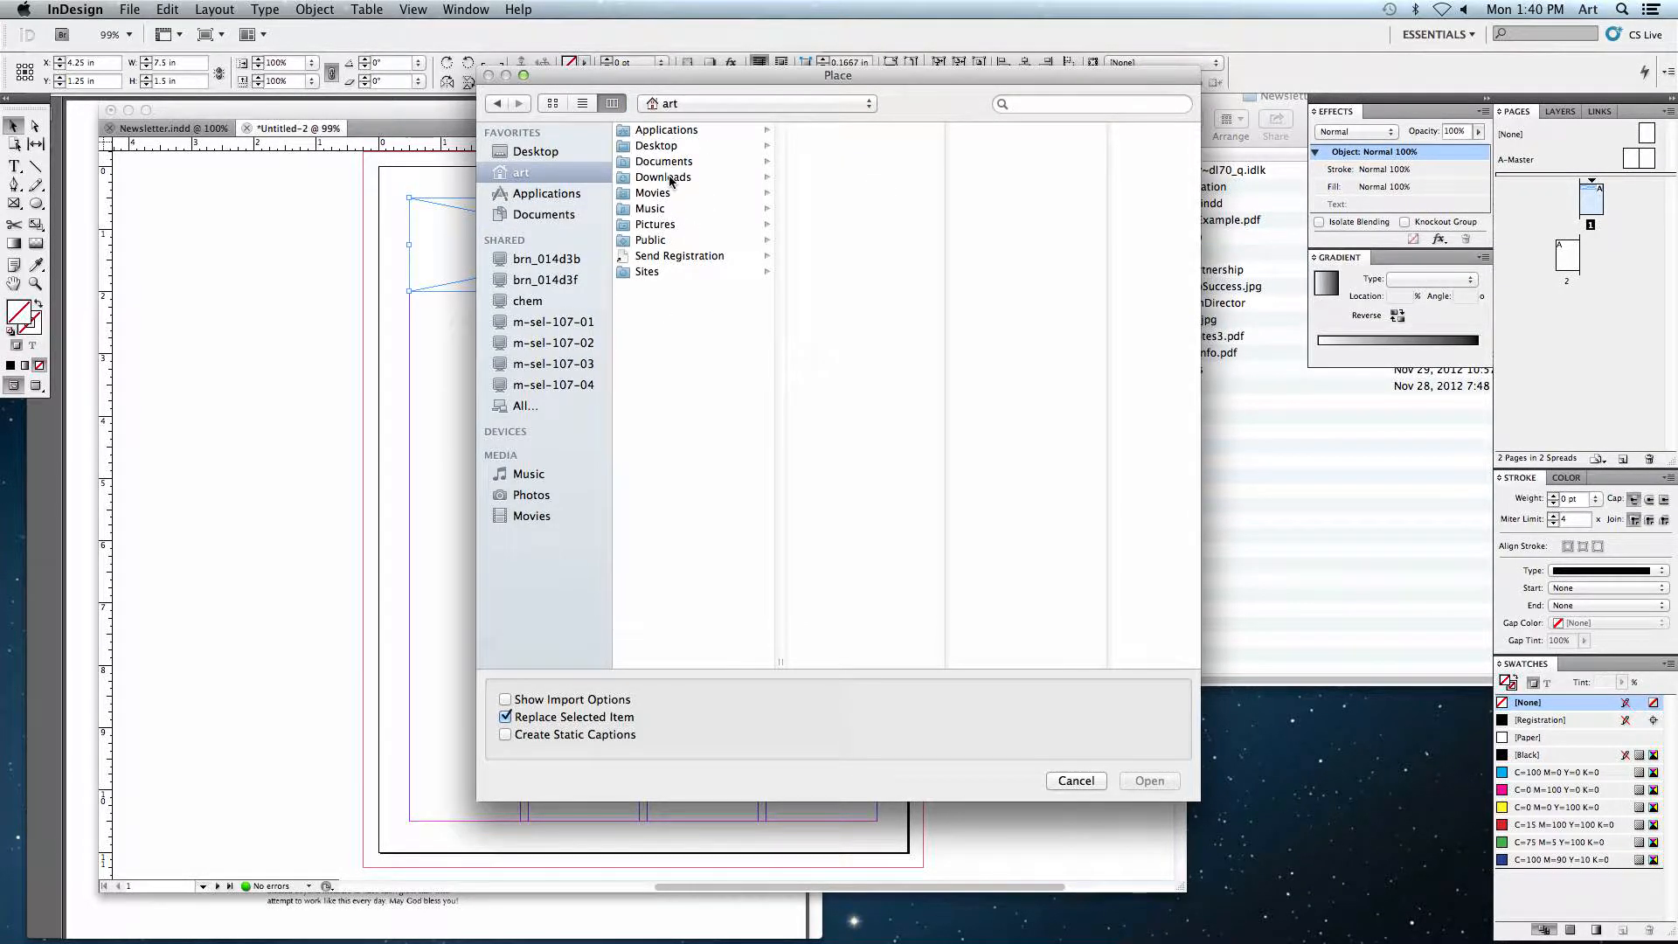
{"action": "left_click", "coordinate": [666, 177]}
{"action": "left_click", "coordinate": [844, 210]}
{"action": "left_click", "coordinate": [997, 131]}
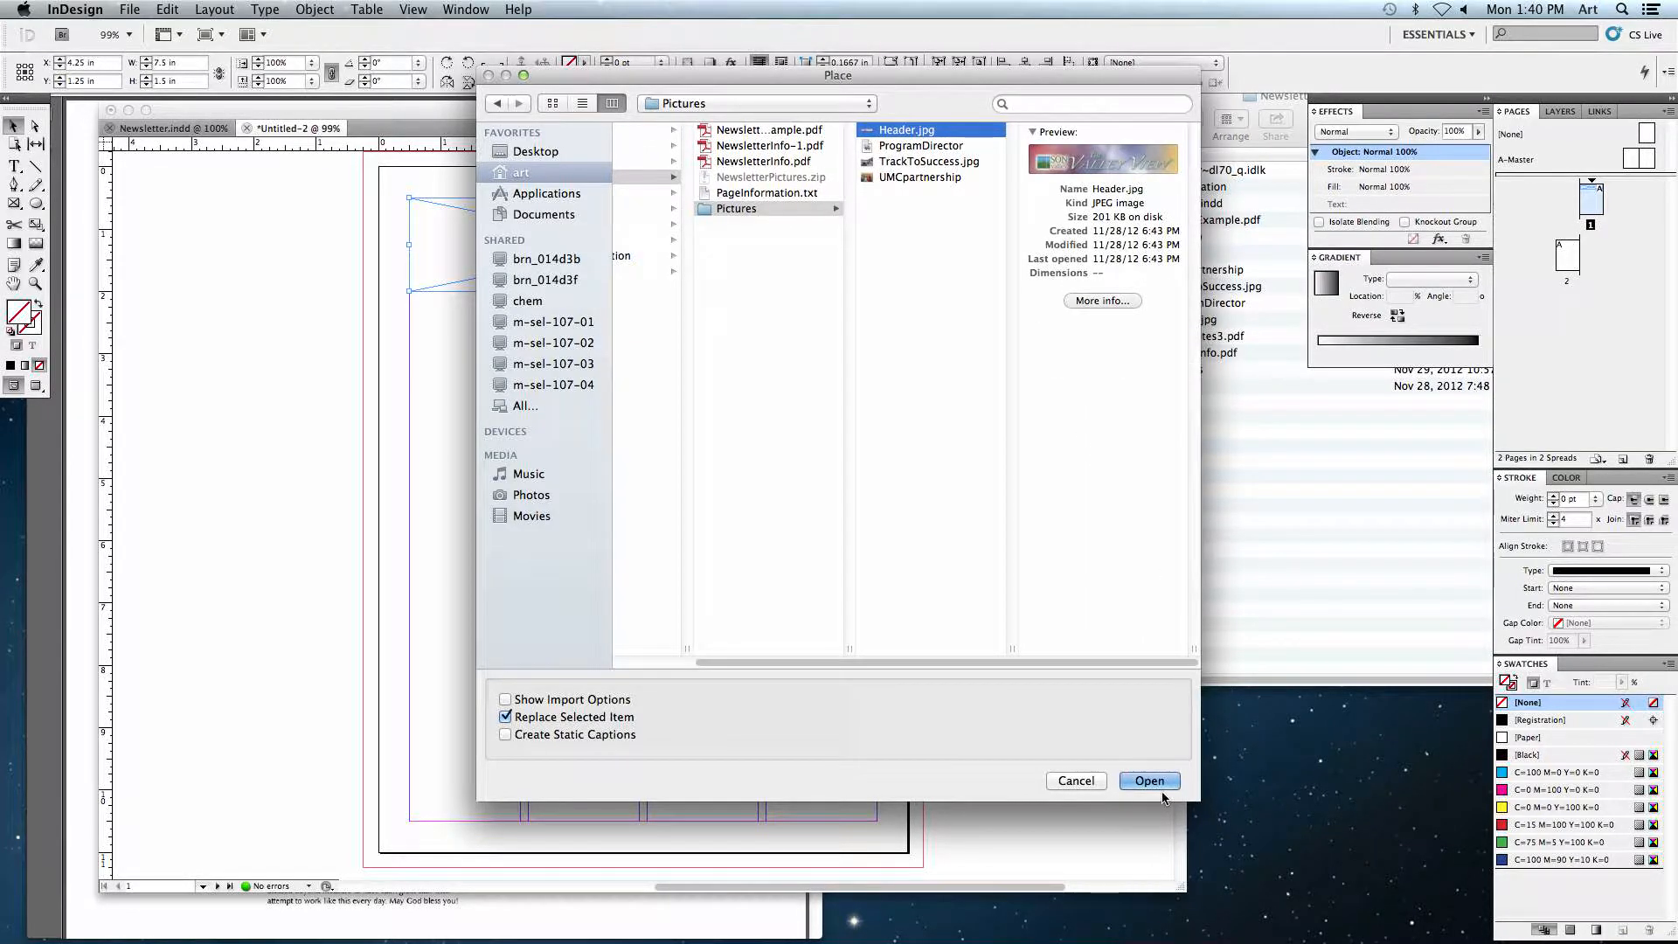
{"action": "left_click", "coordinate": [1161, 789]}
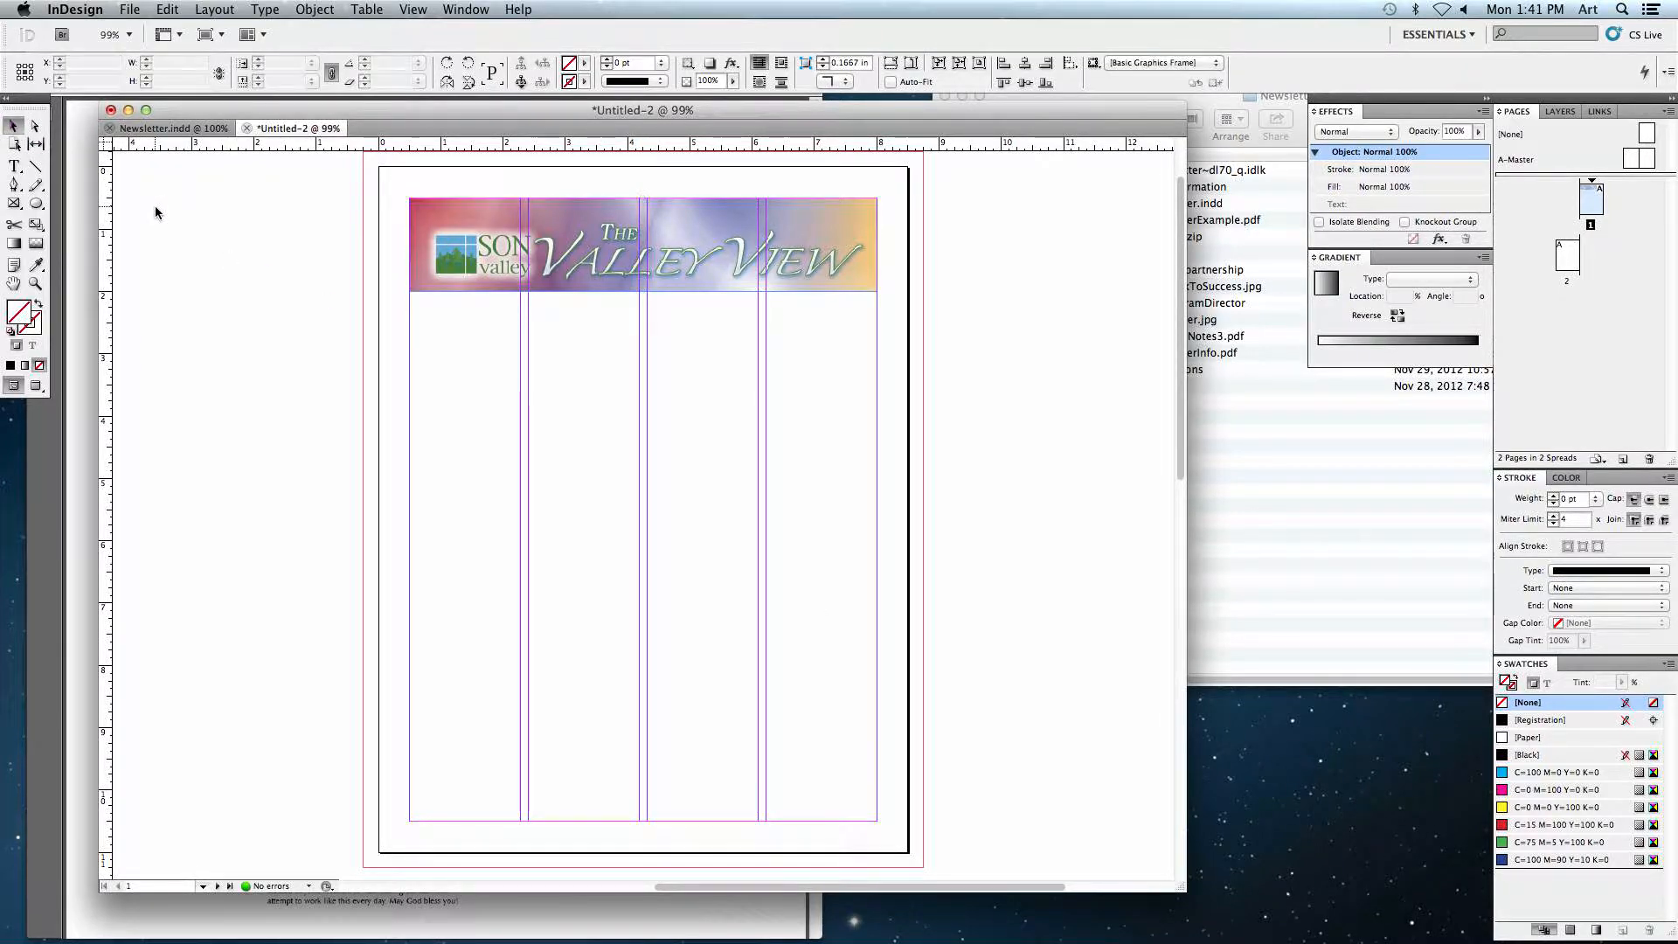
Step: Zoom in on the placed header and compare it with the banner area of the finished newsletter
{"action": "left_click", "coordinate": [214, 226]}
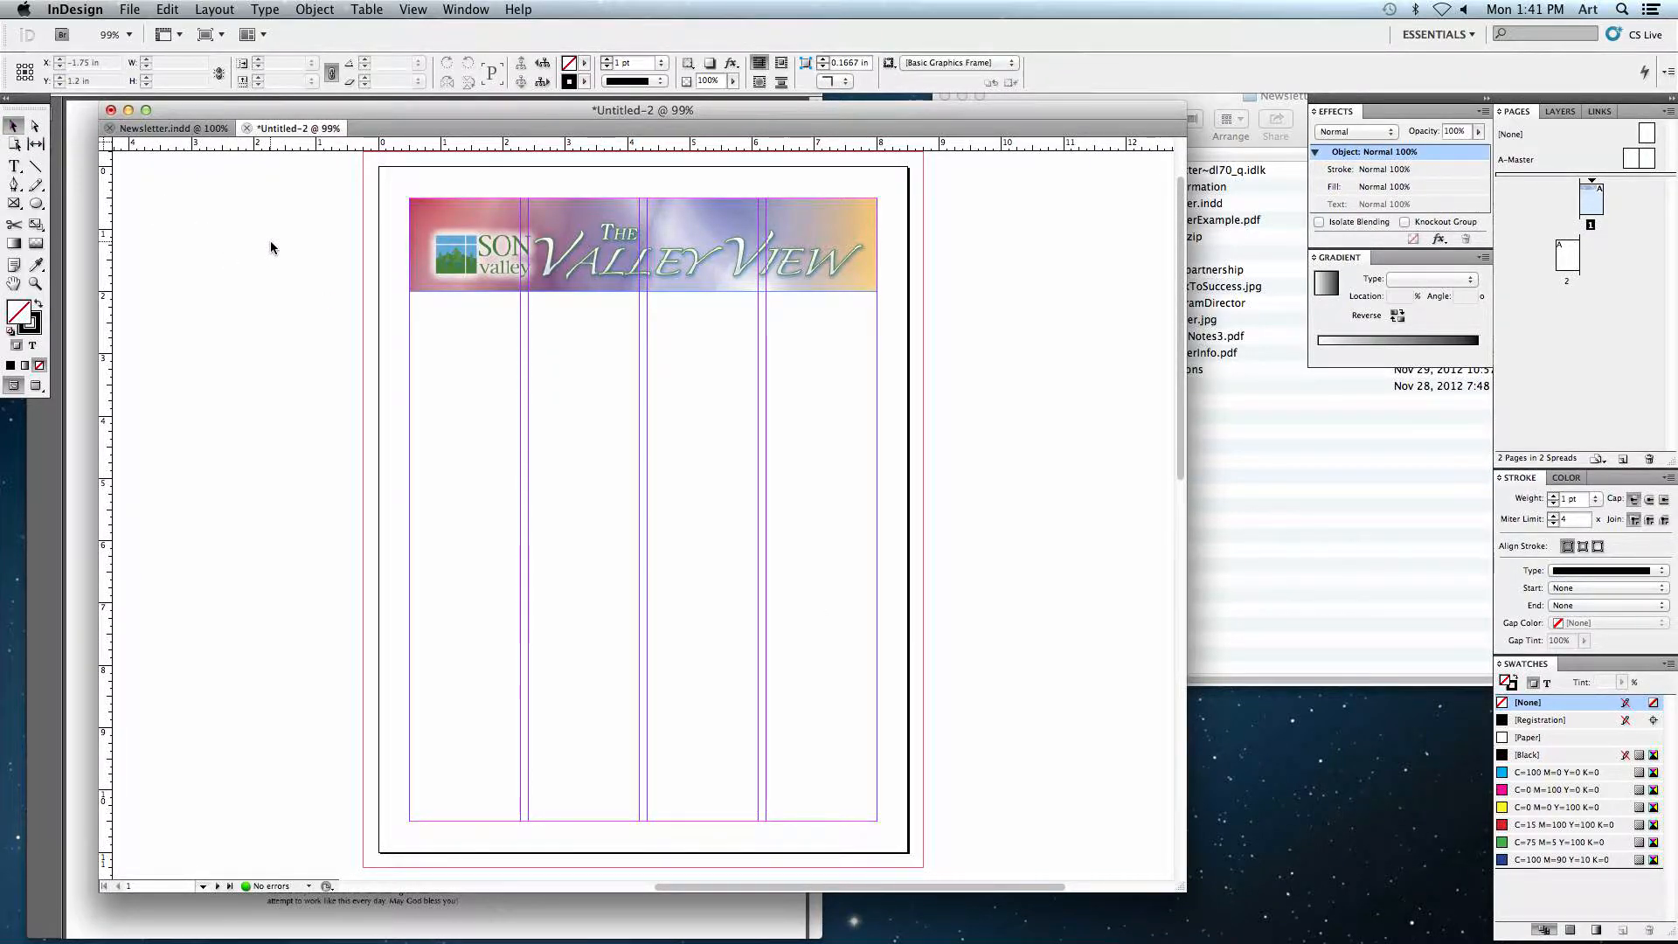
{"action": "key", "text": "super+equal"}
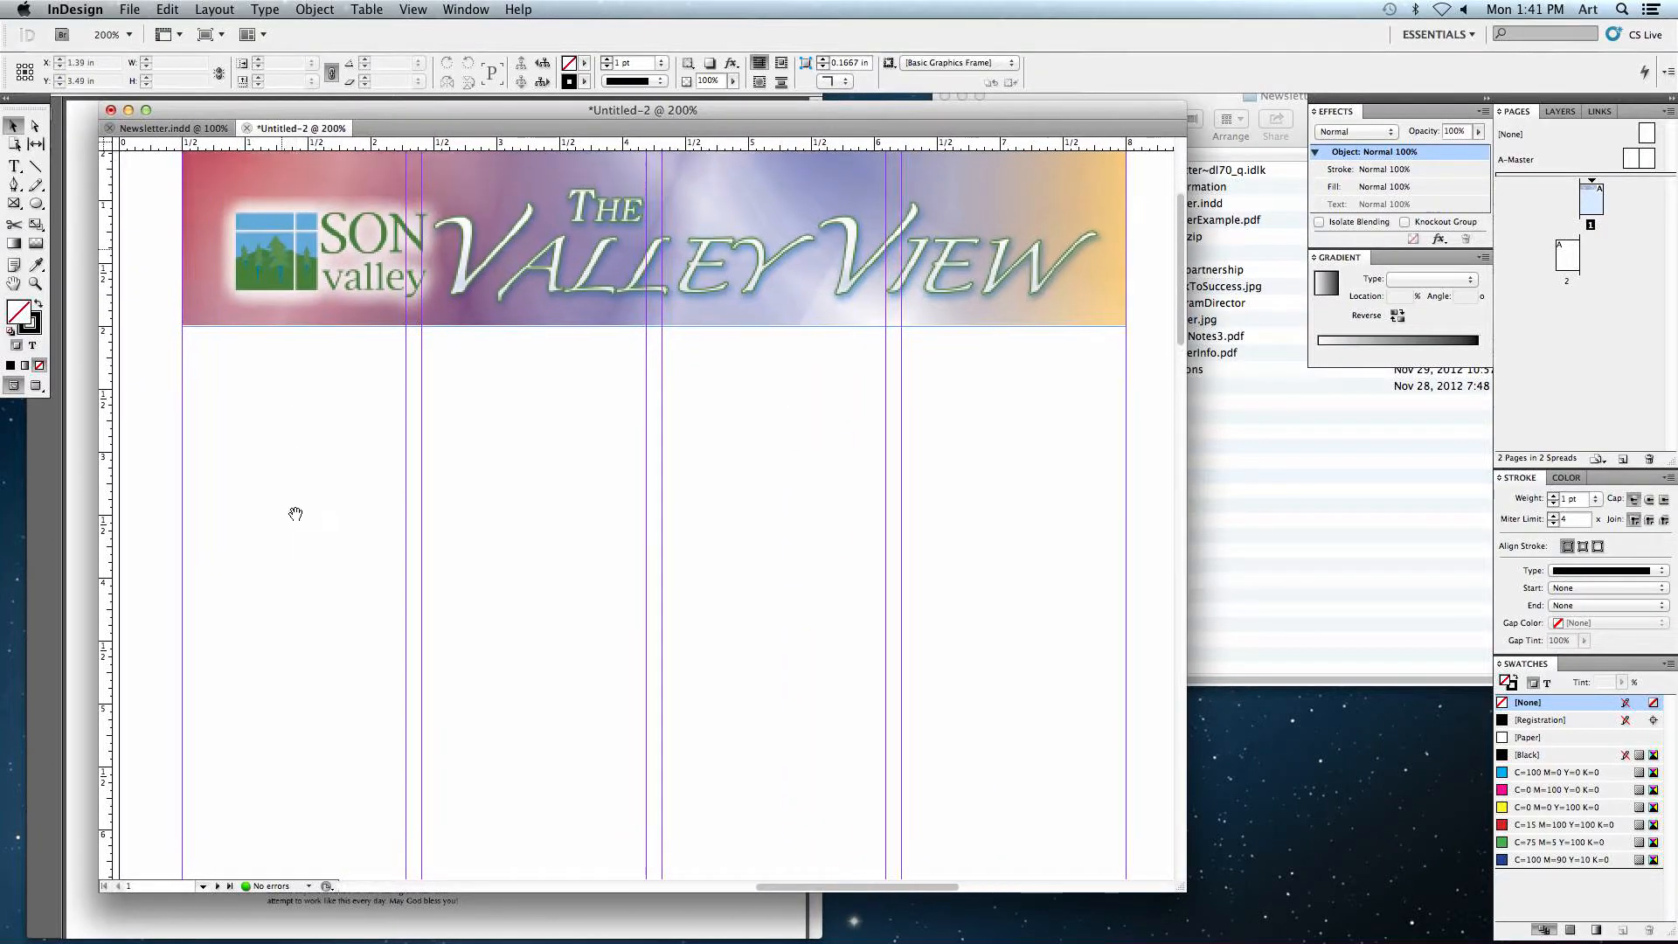
{"action": "key", "text": "super+equal"}
{"action": "key", "text": "super+equal"}
{"action": "key", "text": "super+minus"}
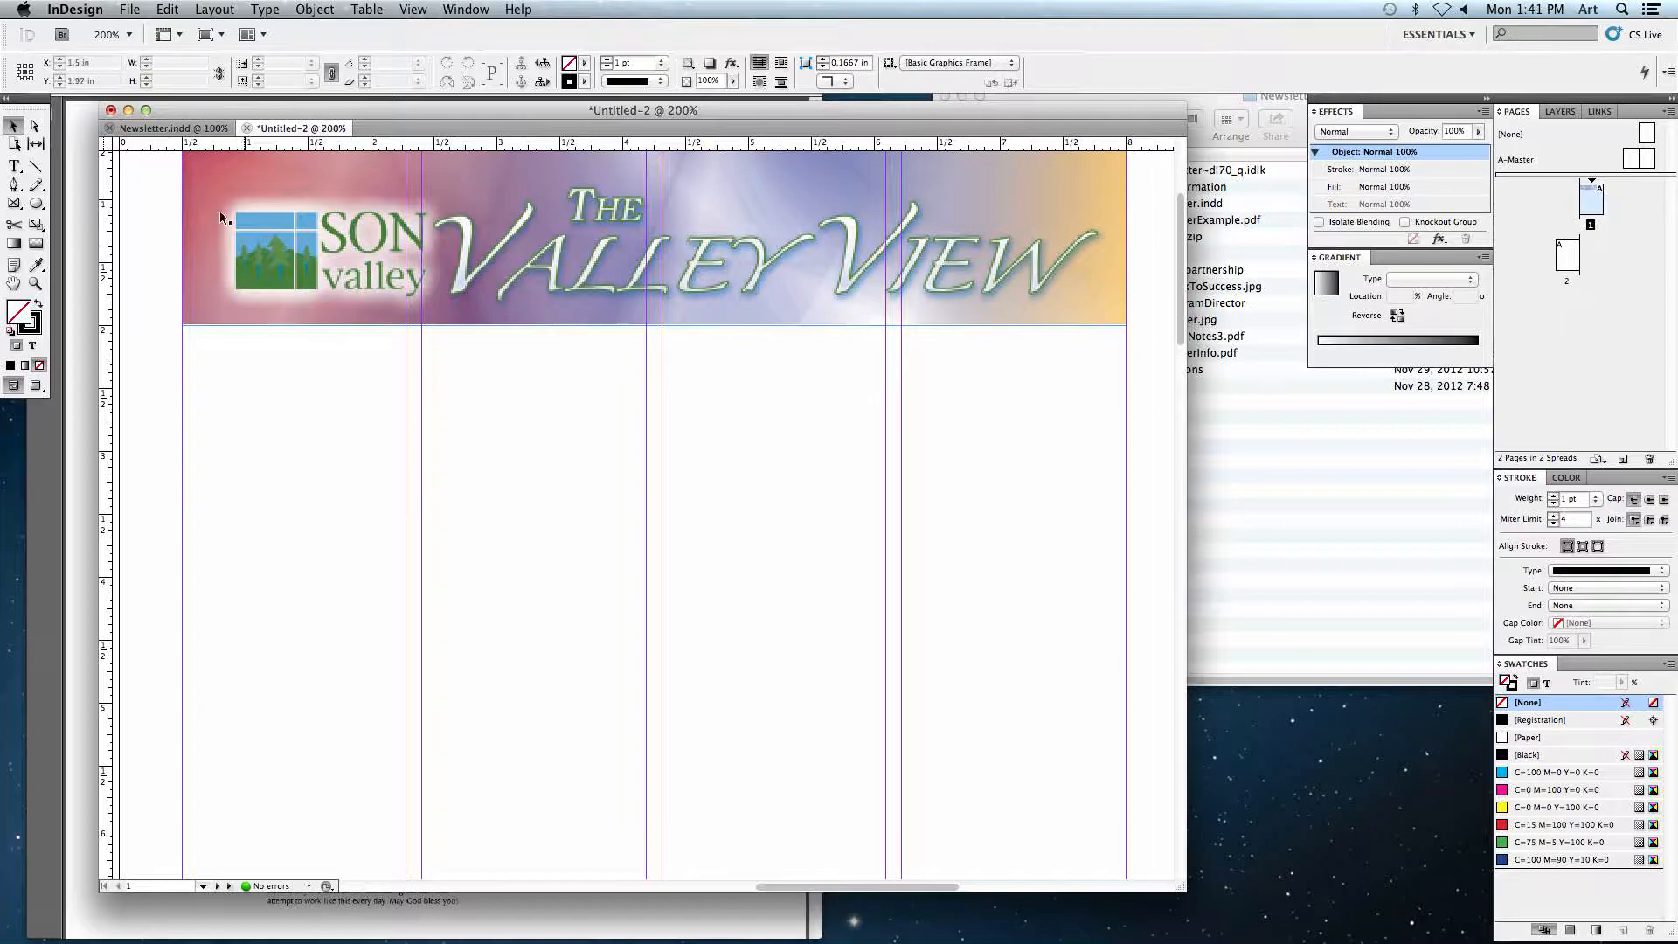
{"action": "left_click", "coordinate": [137, 133]}
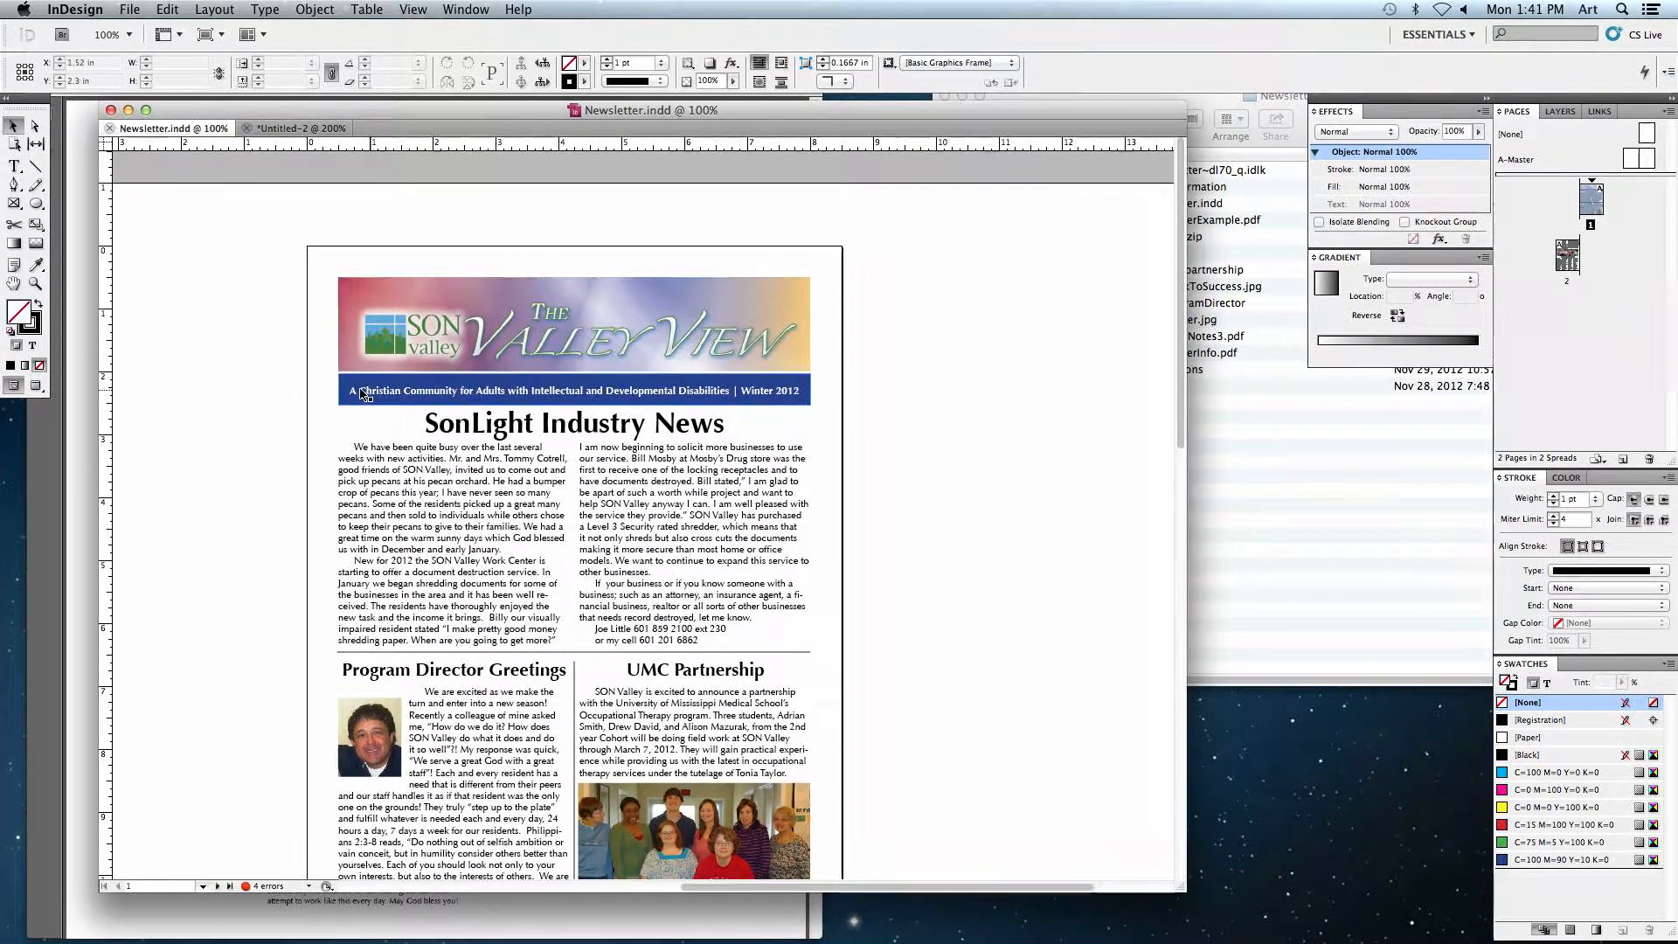
{"action": "left_click", "coordinate": [302, 129]}
Step: Draw a text frame under the header image across the margins, about 7.5 in wide and 0.56 in high
{"action": "left_click", "coordinate": [14, 166]}
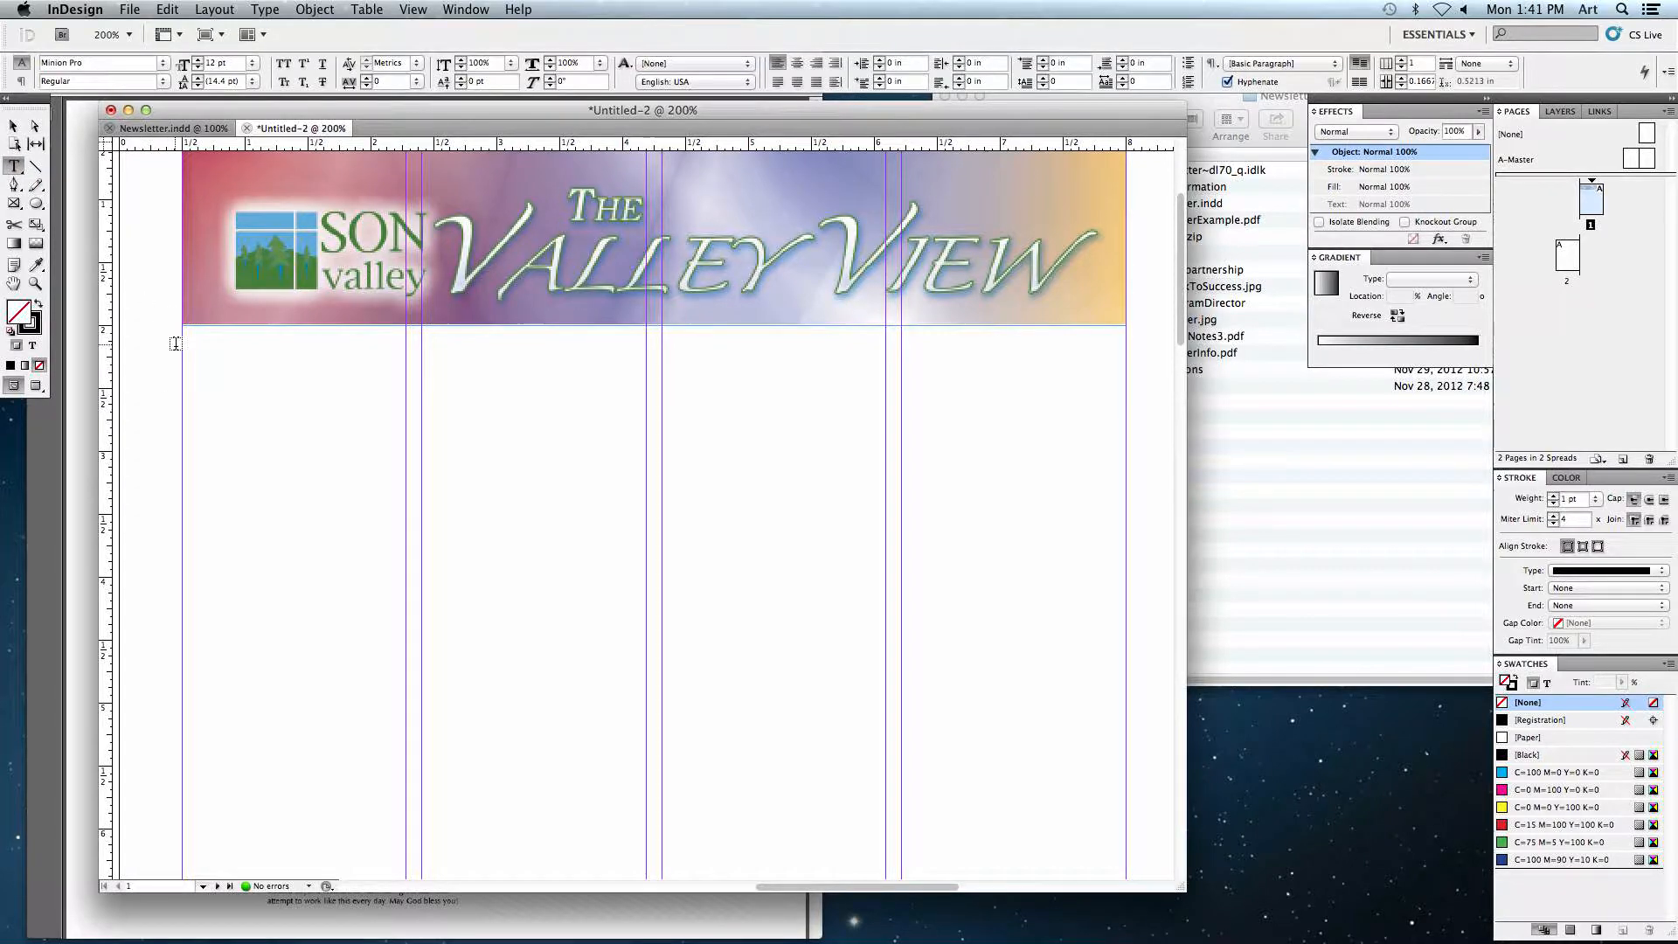
{"action": "left_click_drag", "start_coordinate": [182, 343], "coordinate": [1126, 415]}
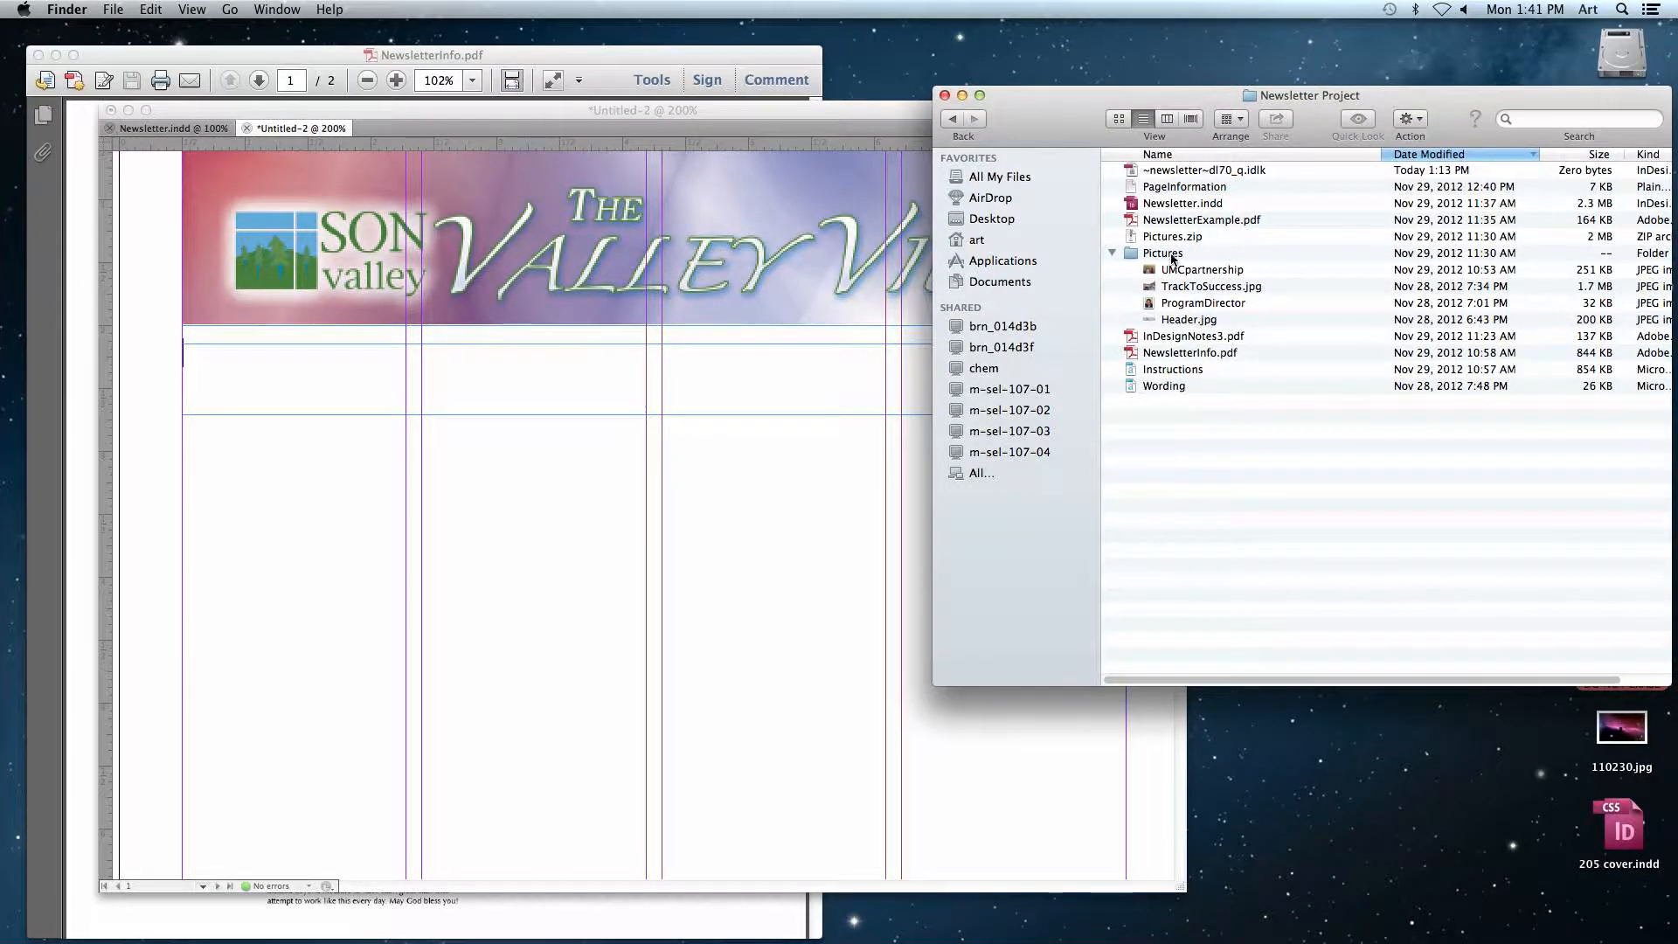
Step: Open PageInformation in TextEdit and copy the banner line 'A Christian Community for Adults with Intellectual and Developmental Disabilities | Winter 2012'
{"action": "double_click", "coordinate": [1171, 191]}
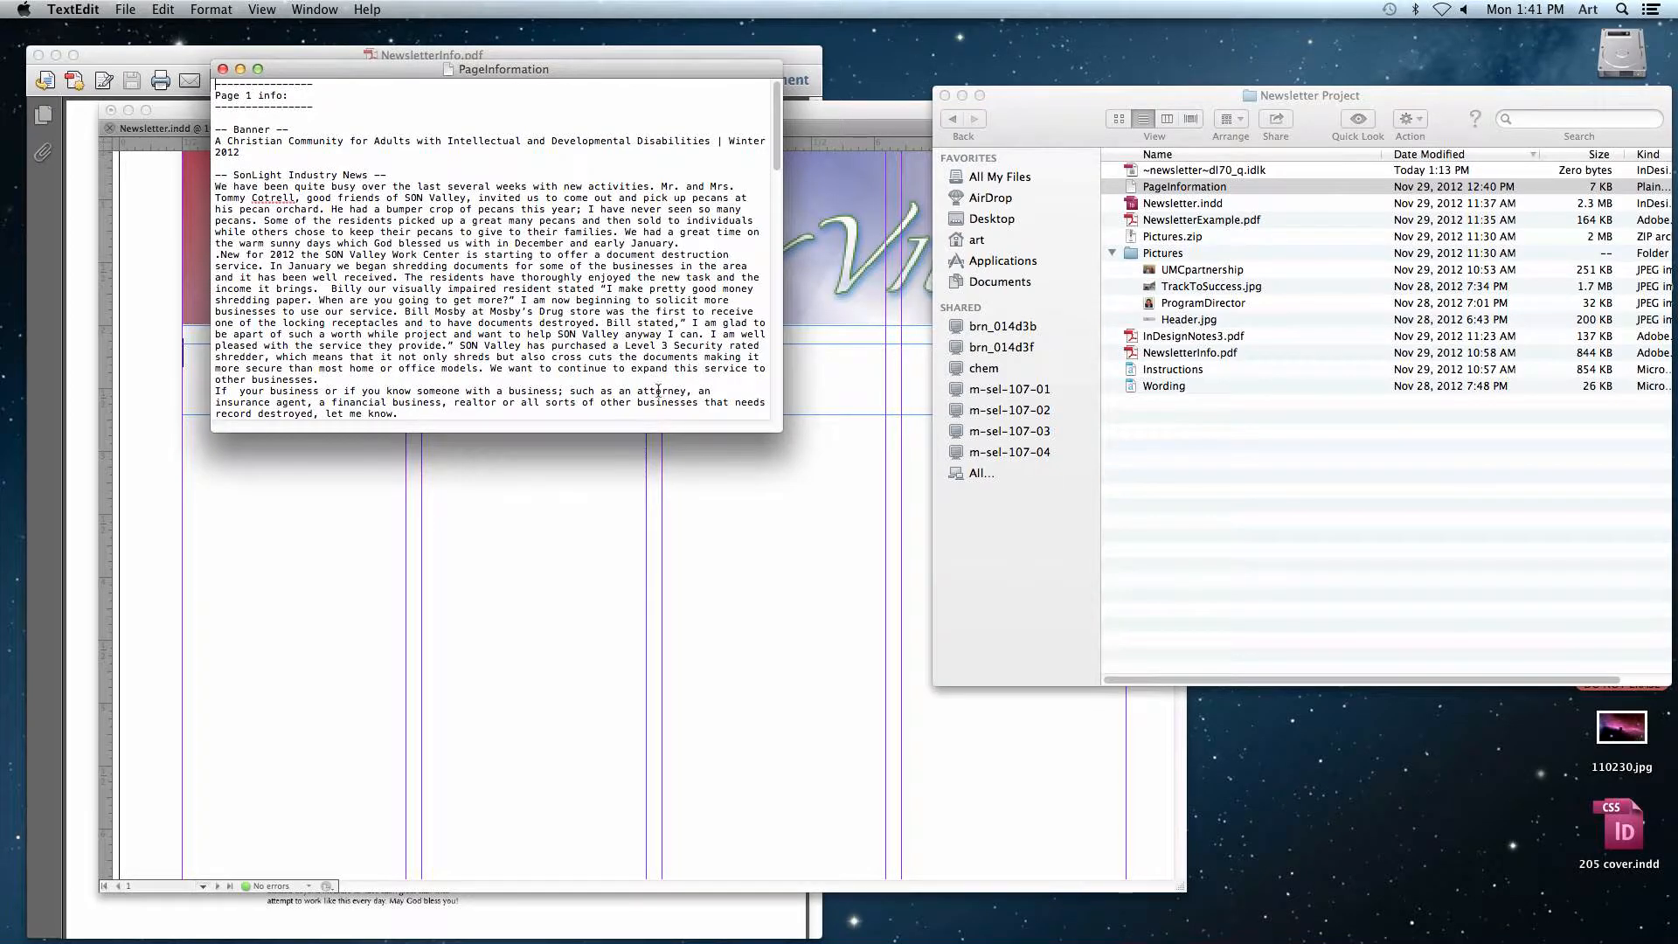
{"action": "left_click_drag", "start_coordinate": [778, 433], "coordinate": [883, 474]}
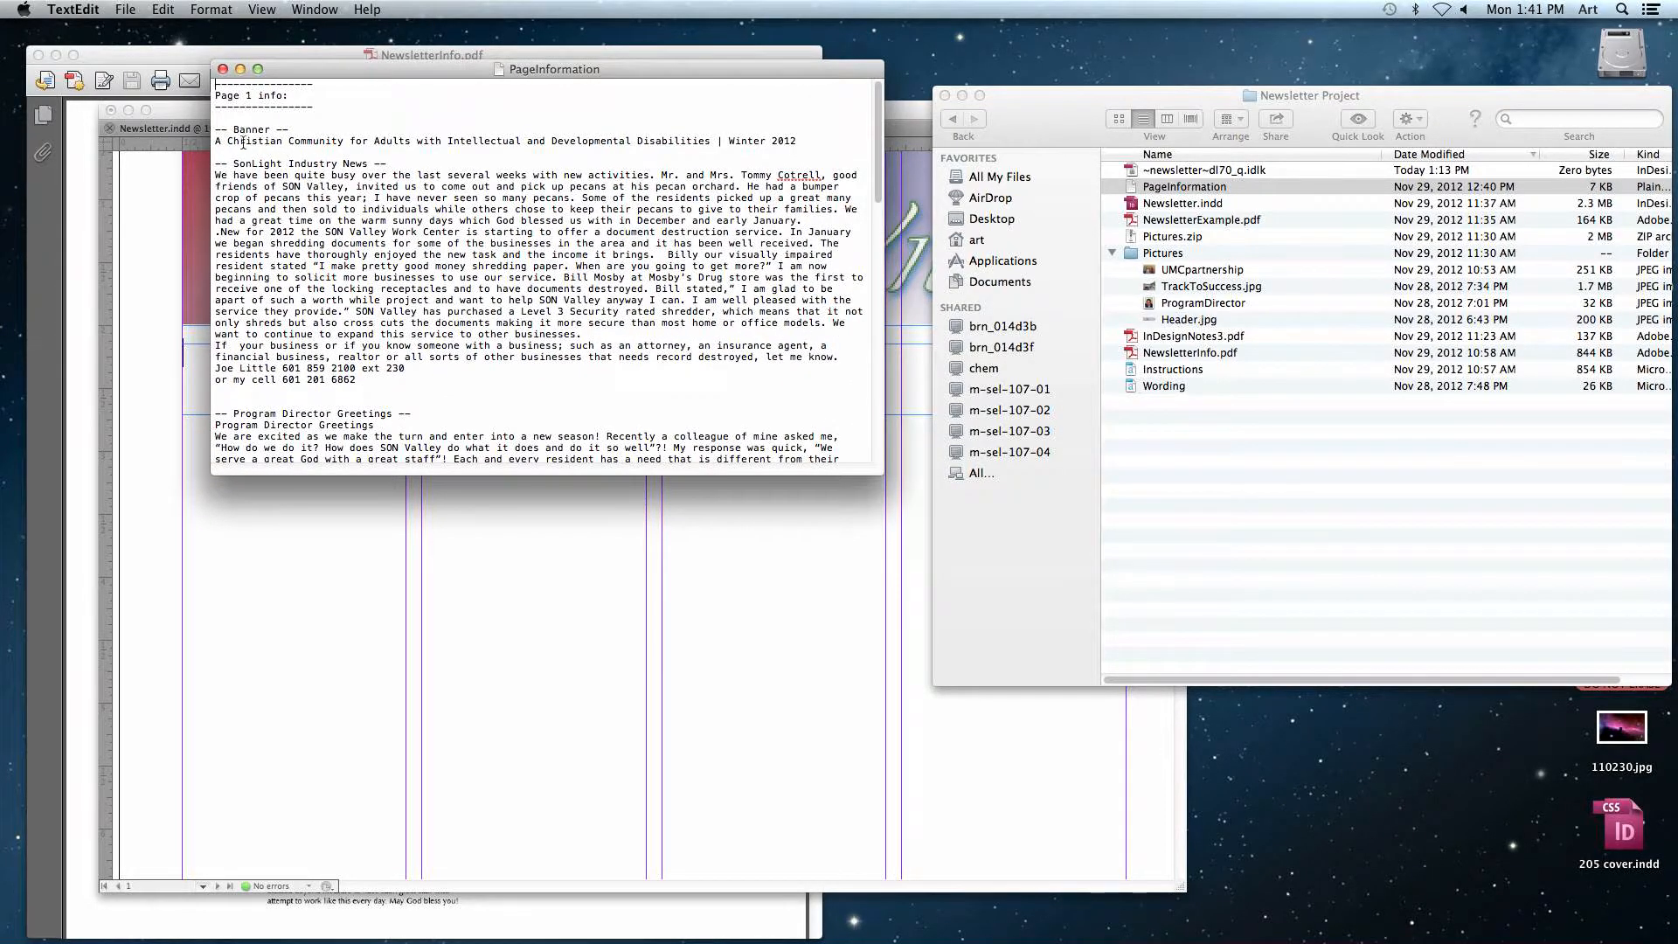
{"action": "left_click_drag", "start_coordinate": [216, 141], "coordinate": [797, 142]}
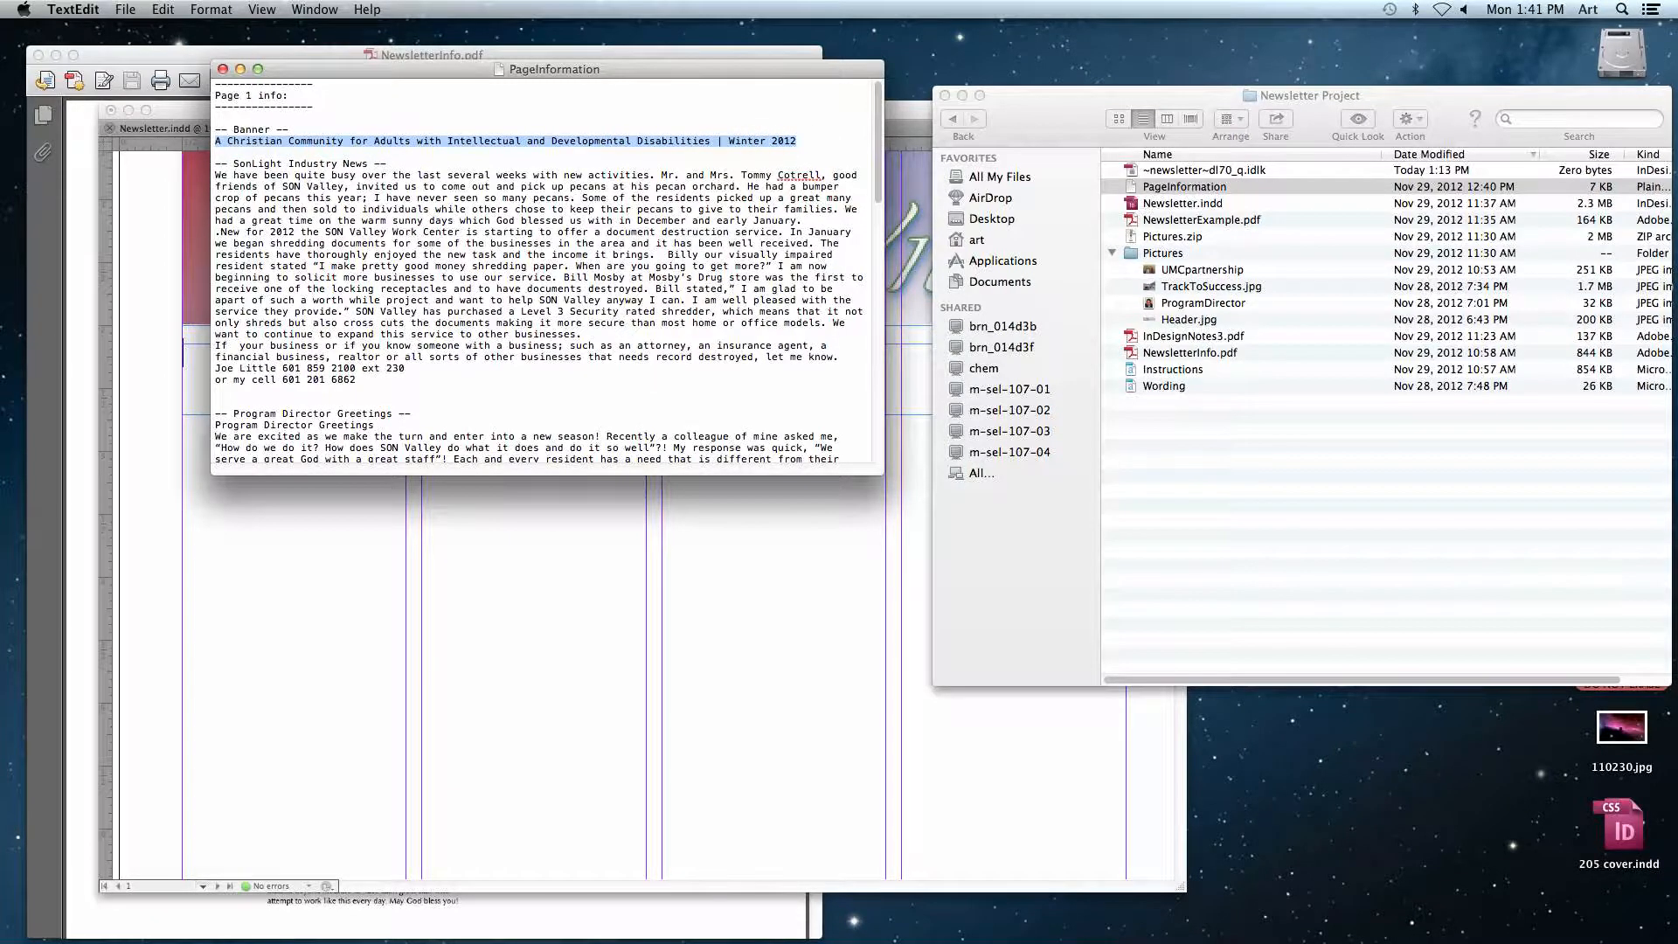
{"action": "left_click", "coordinate": [164, 9]}
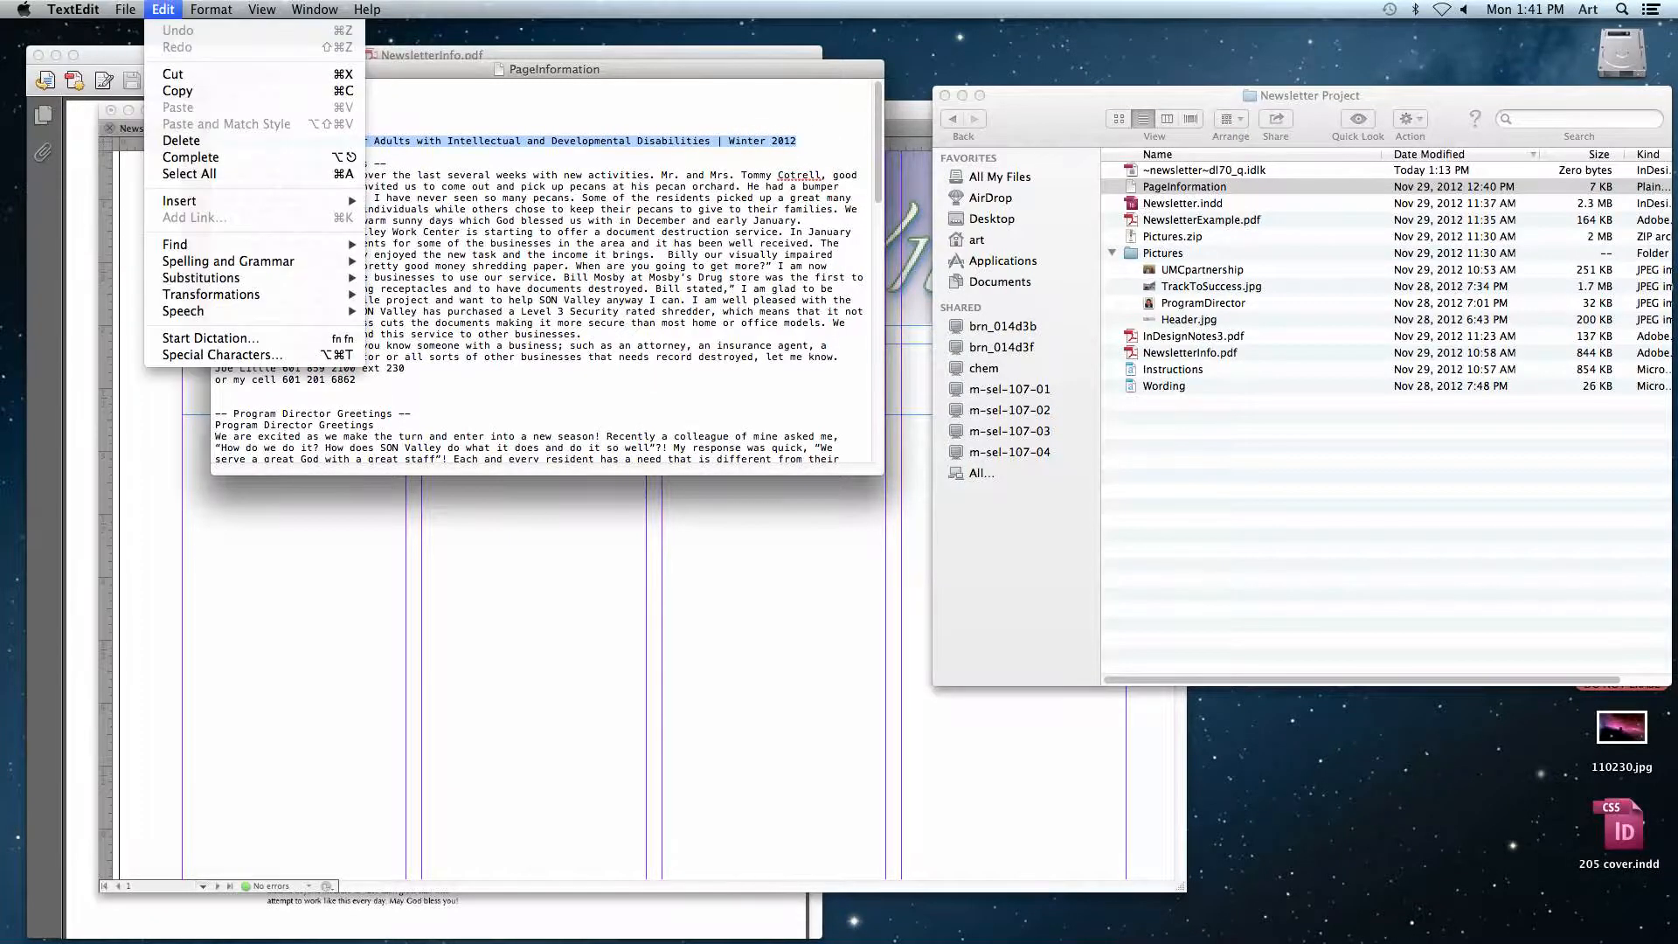
{"action": "left_click", "coordinate": [188, 92]}
Step: Return to InDesign and paste the banner line into the new text frame
{"action": "key", "text": "super+Tab"}
{"action": "left_click", "coordinate": [247, 374]}
{"action": "key", "text": "super+v"}
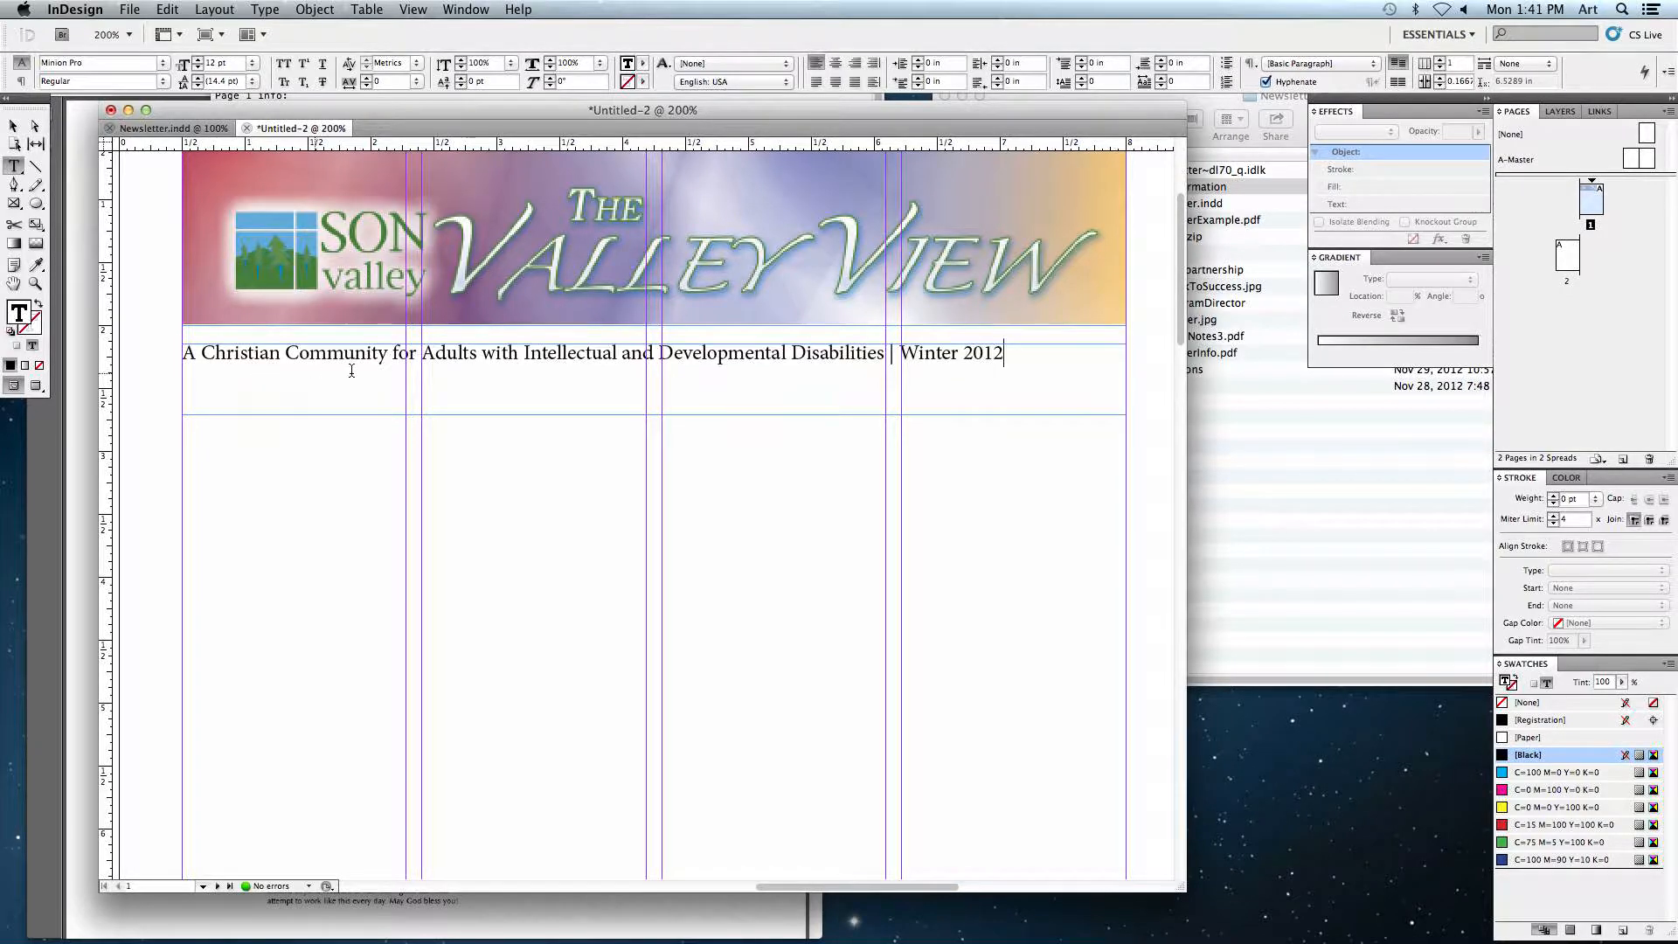
Step: Set all of the banner text to Optima Bold
{"action": "key", "text": "super+a"}
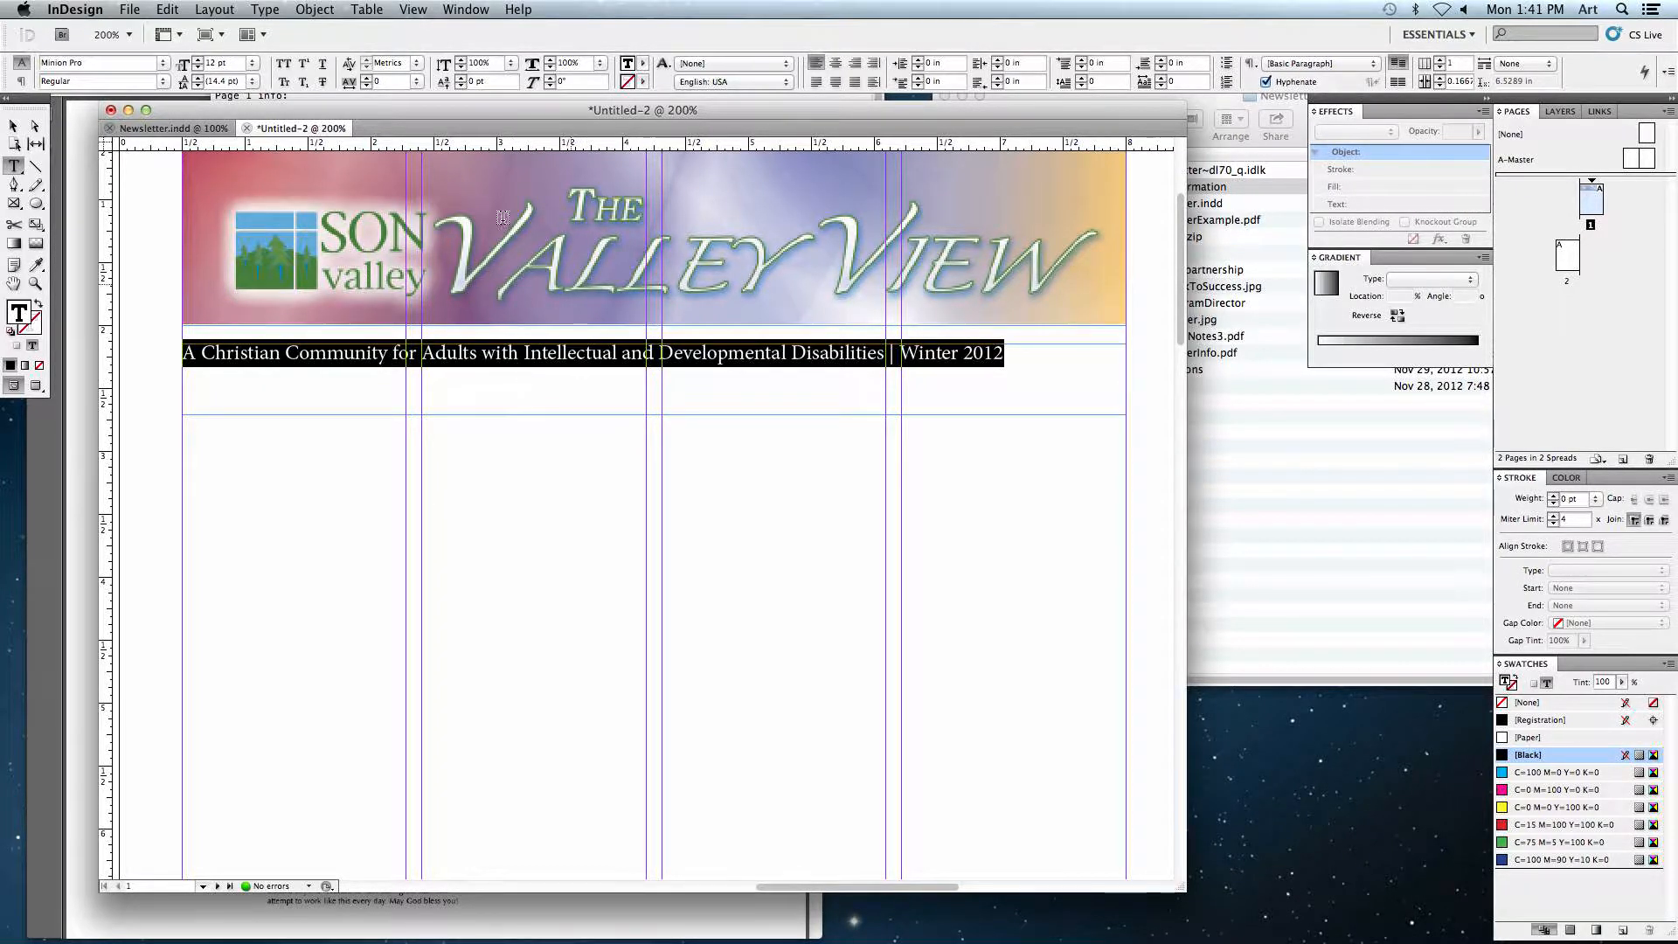
{"action": "left_click", "coordinate": [112, 63]}
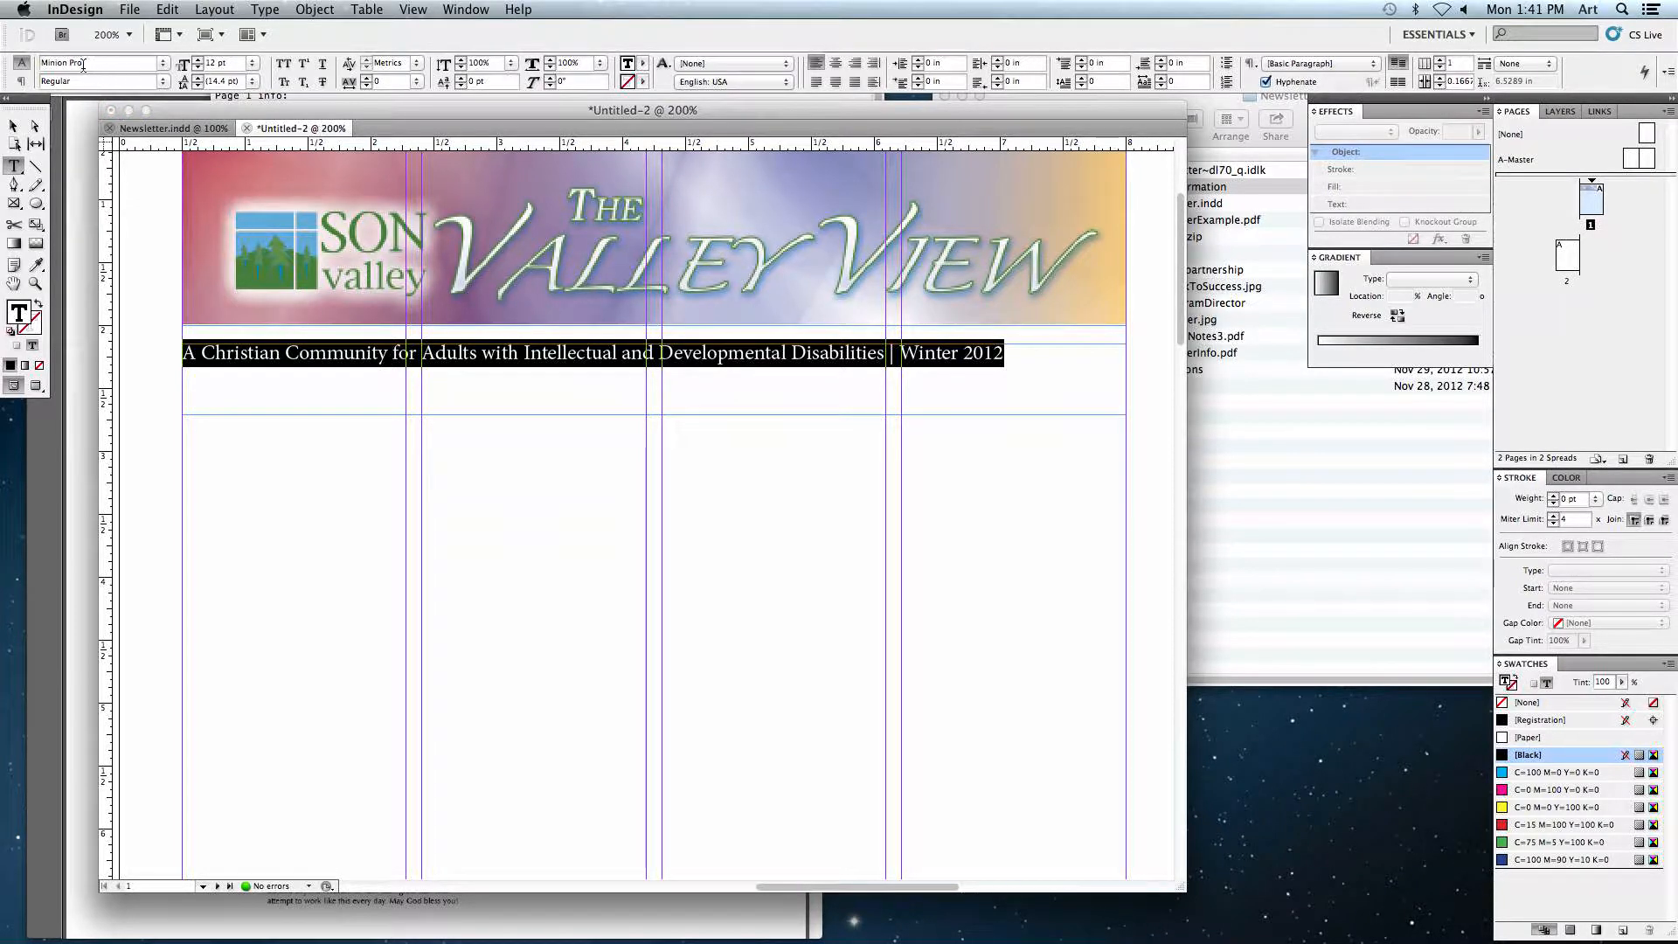
{"action": "type", "text": "Optima"}
{"action": "key", "text": "Return"}
{"action": "type", "text": "Bold"}
{"action": "key", "text": "Tab"}
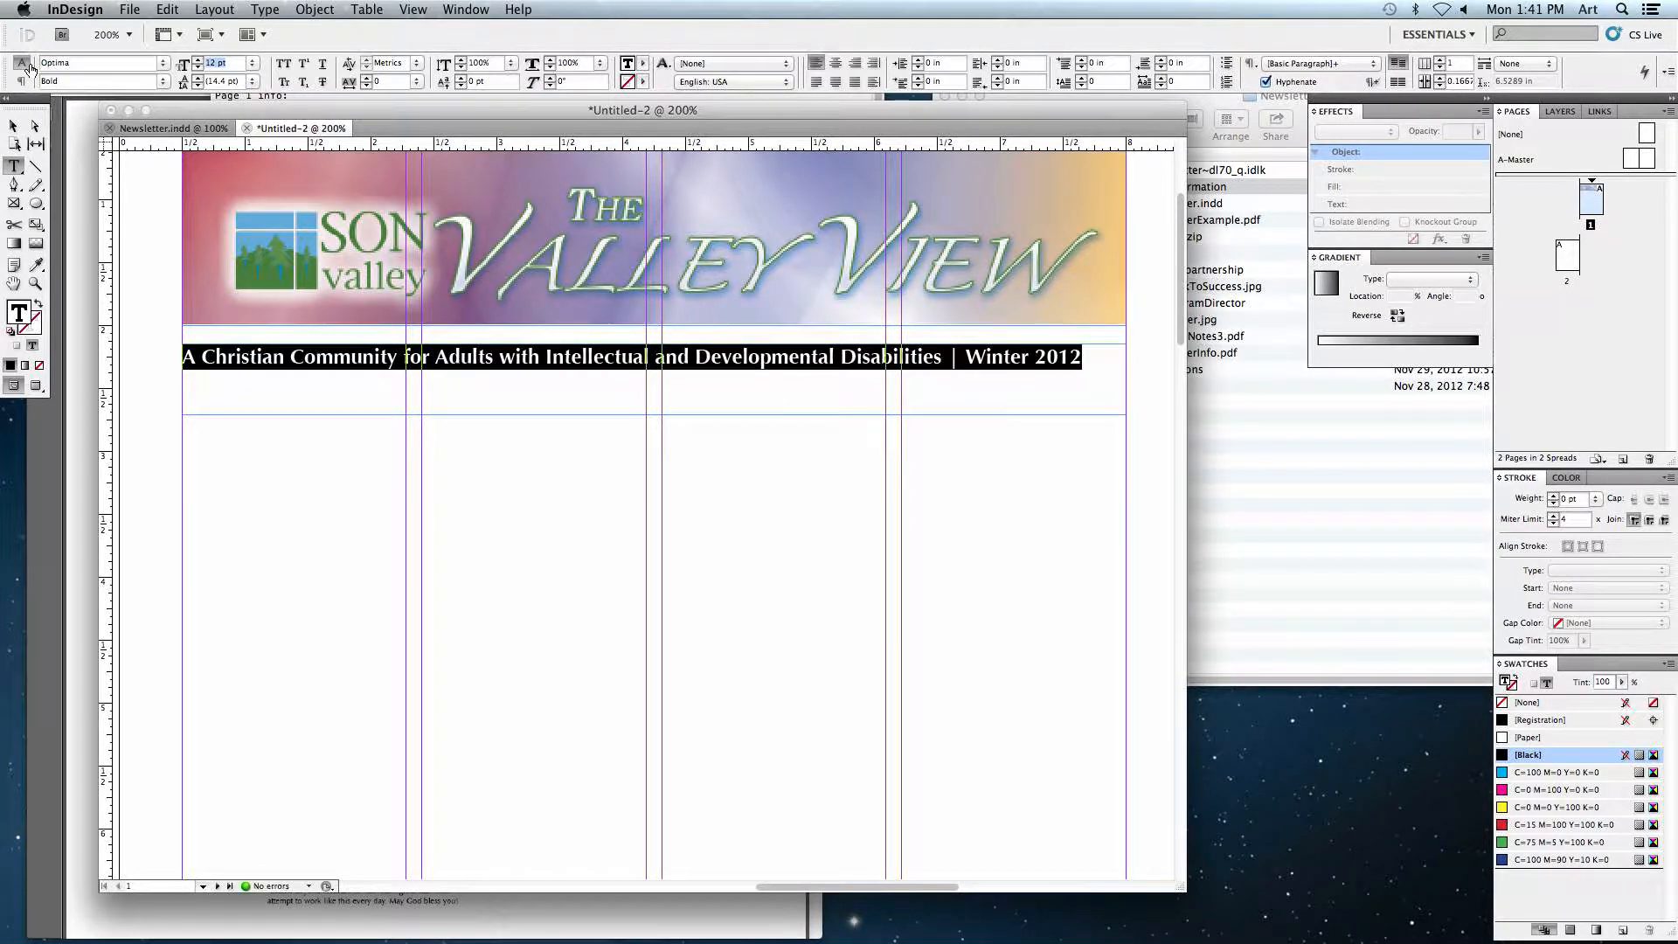
Step: Color the banner text with the Paper swatch
{"action": "left_click", "coordinate": [644, 63]}
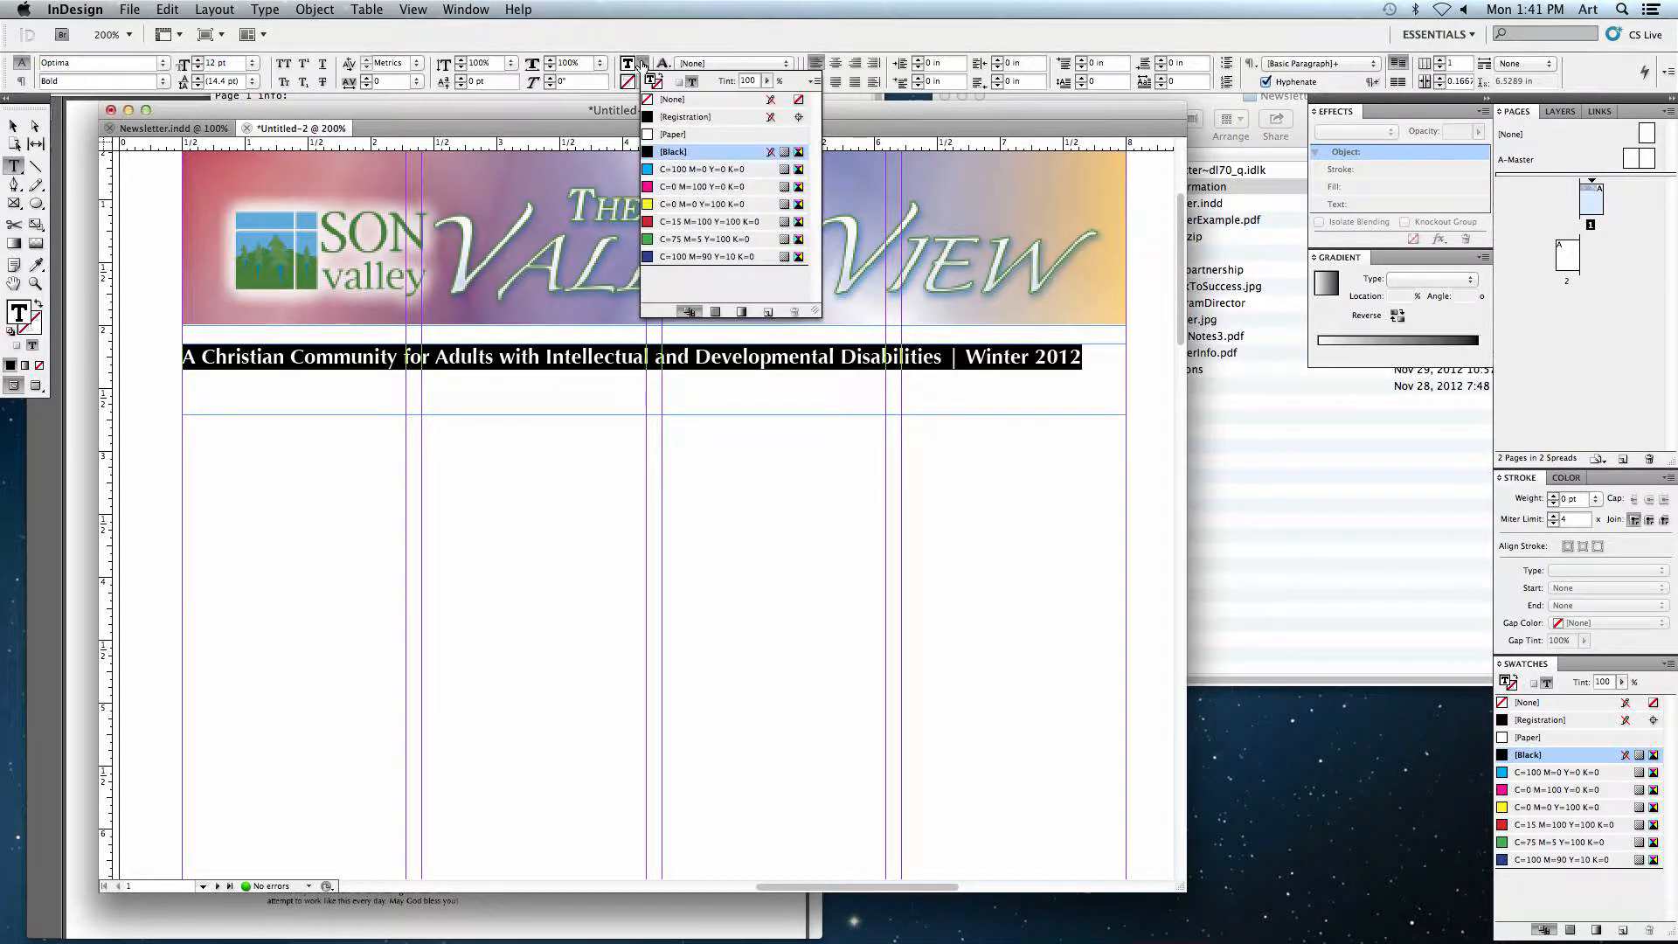
{"action": "left_click", "coordinate": [675, 133]}
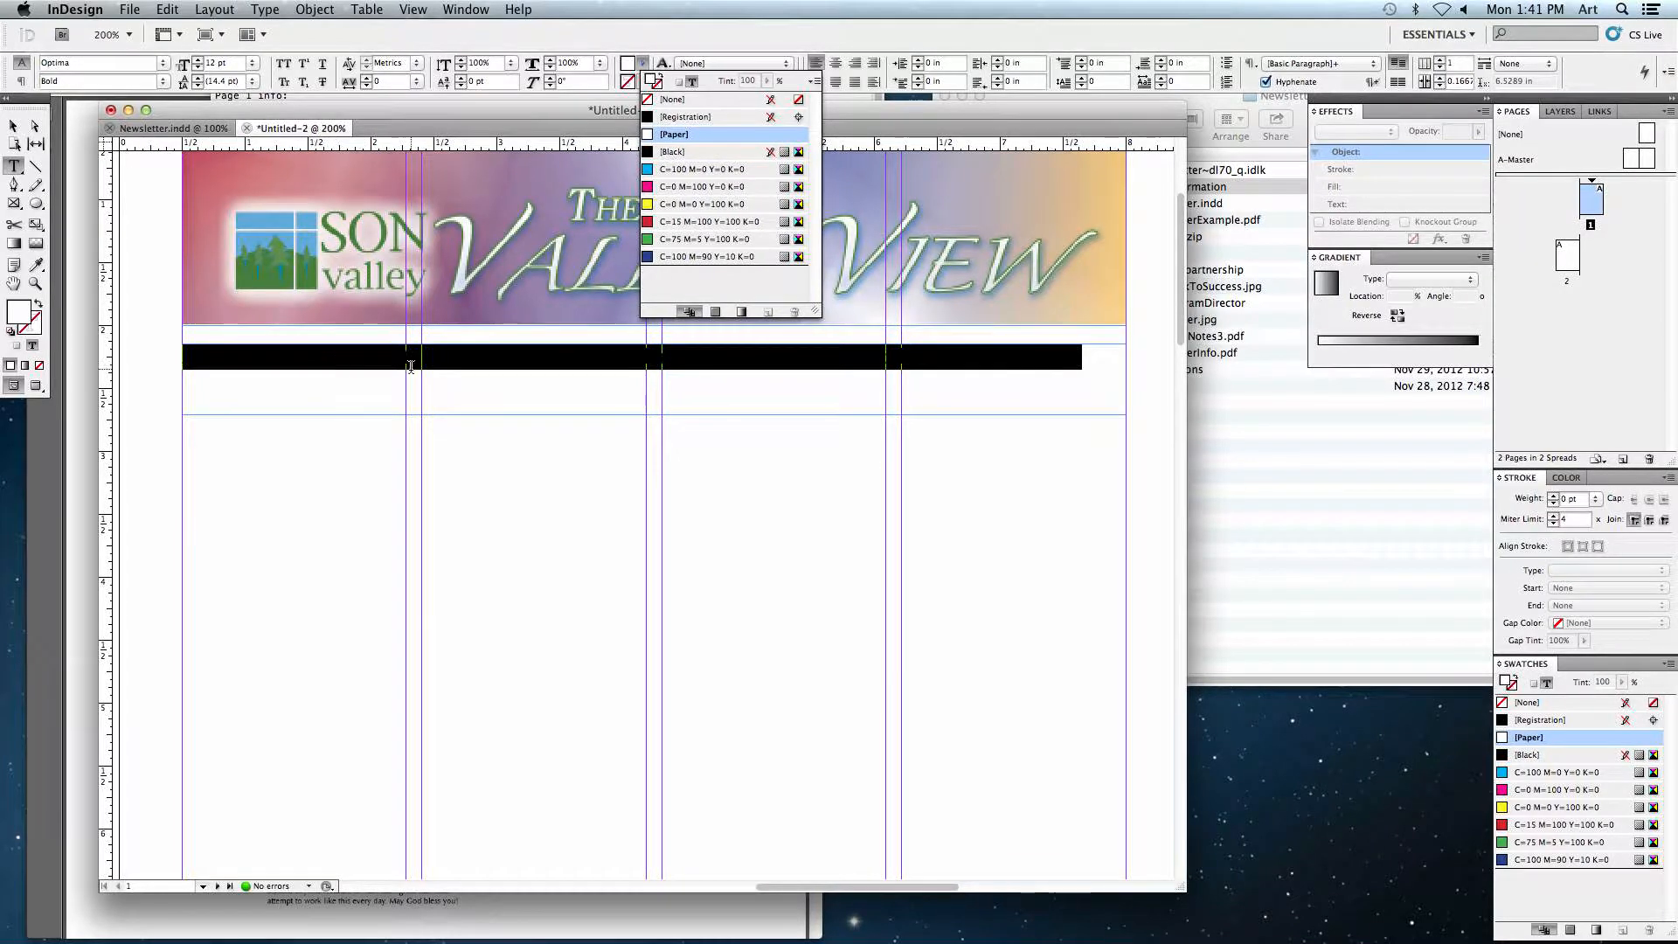
{"action": "left_click", "coordinate": [308, 368]}
{"action": "left_click_drag", "start_coordinate": [197, 360], "coordinate": [663, 378]}
{"action": "left_click", "coordinate": [664, 378]}
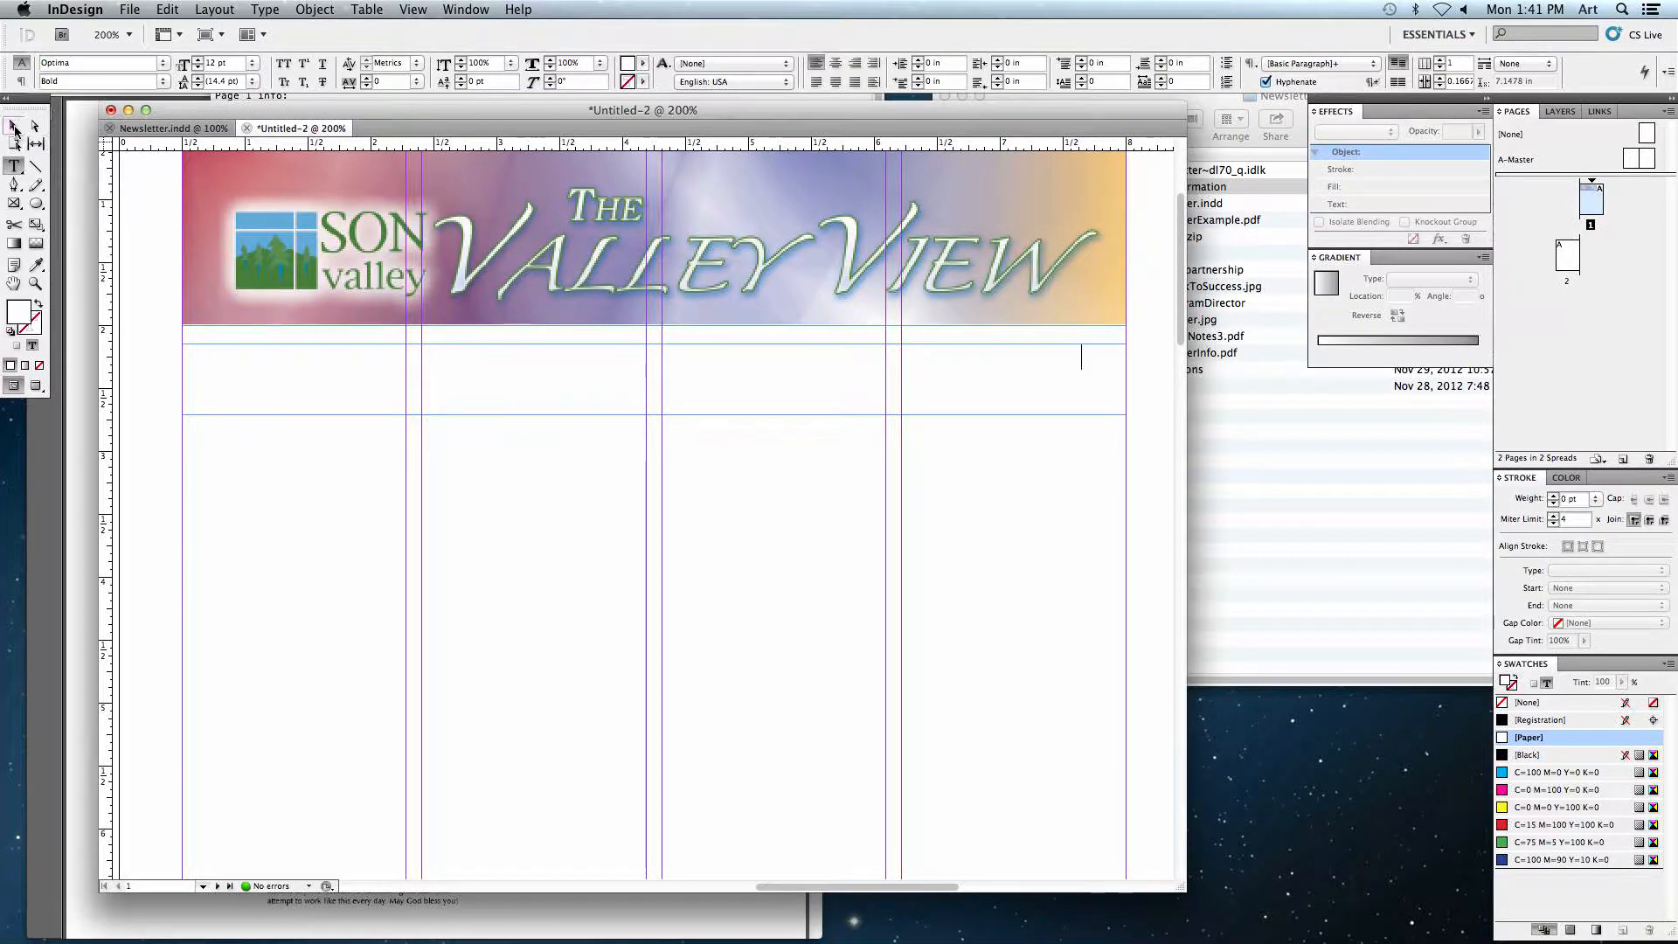
Step: Fill the banner text frame with the C=100 M=90 Y=10 K=0 blue swatch
{"action": "left_click", "coordinate": [11, 127]}
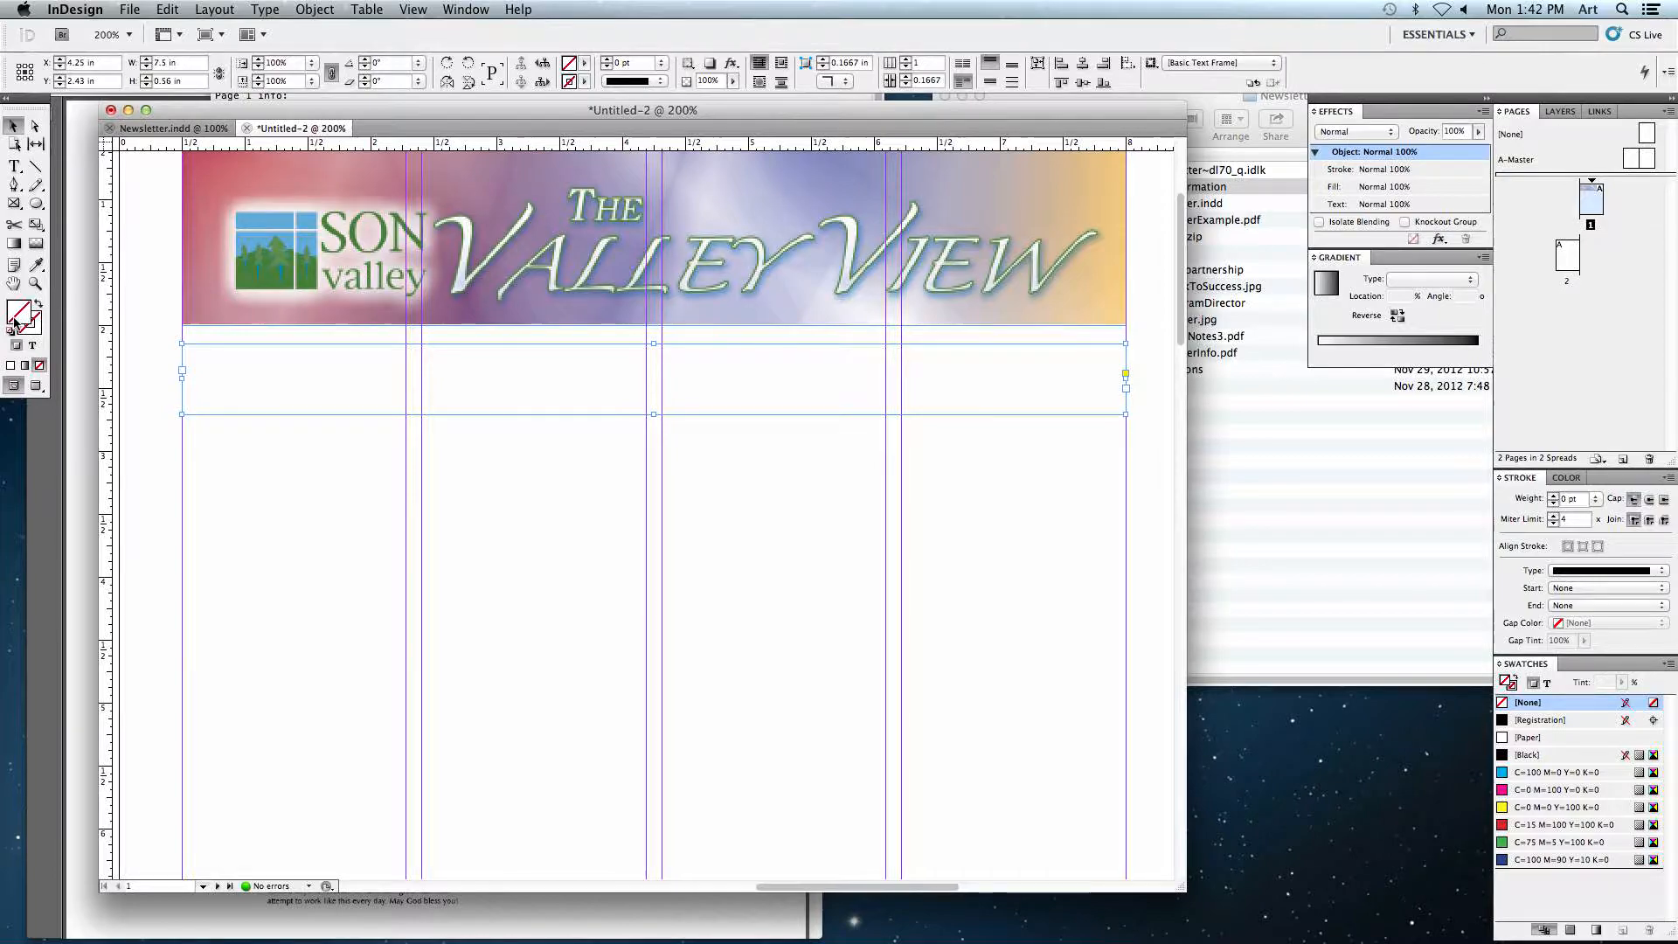
{"action": "left_click", "coordinate": [581, 61]}
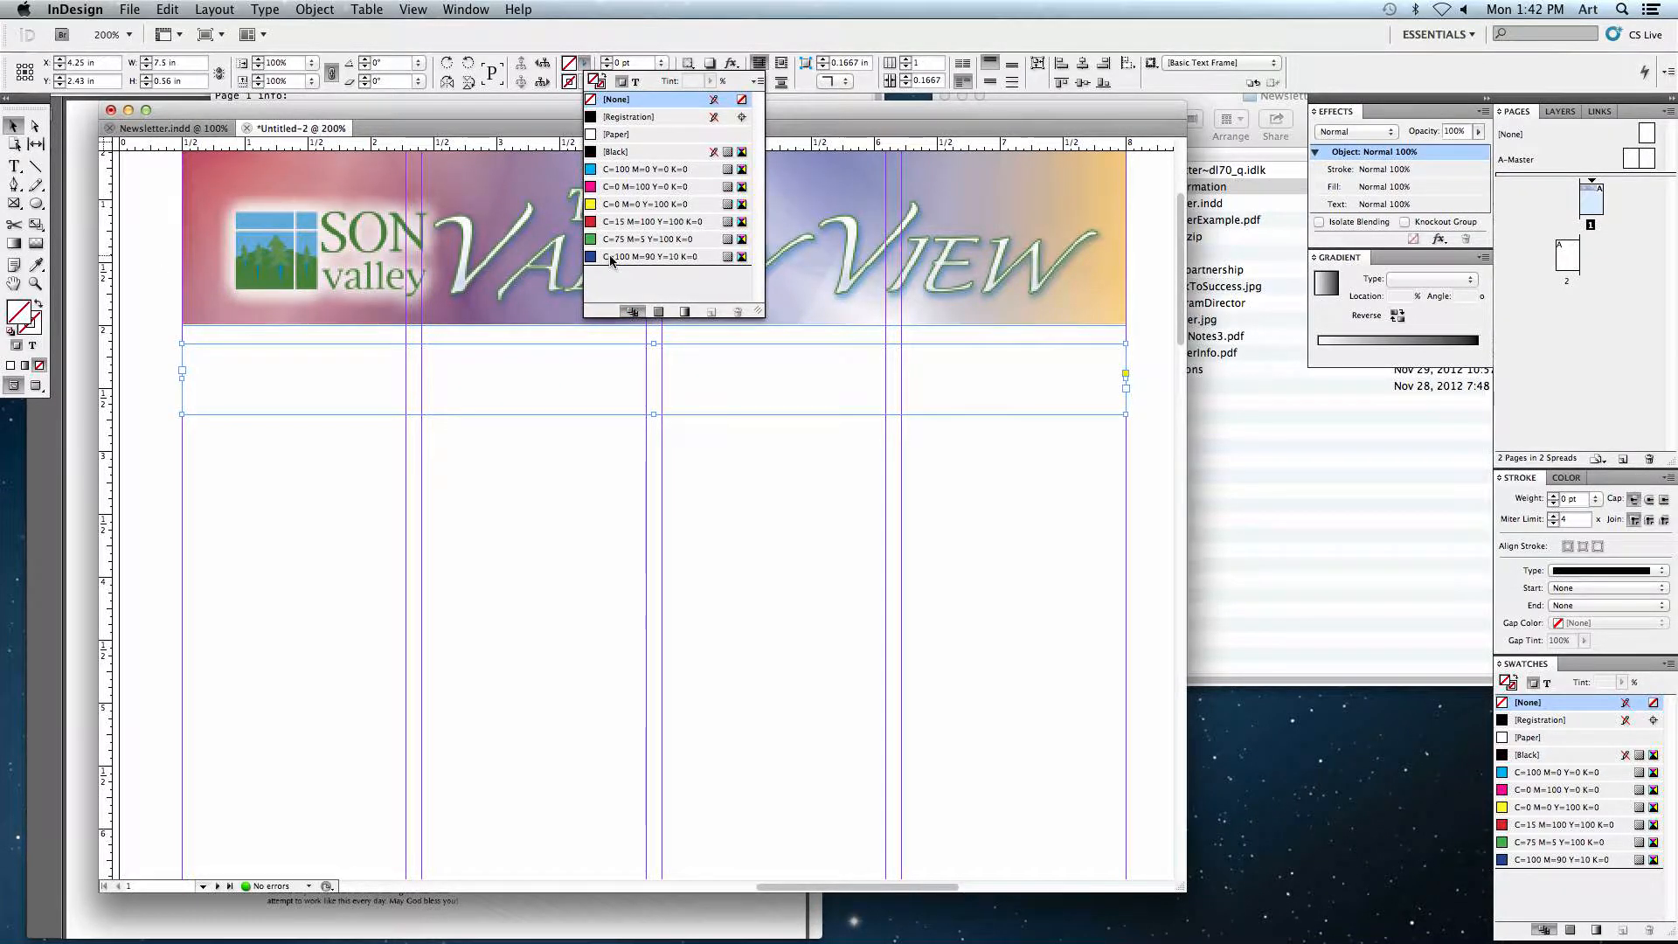
{"action": "left_click", "coordinate": [611, 256]}
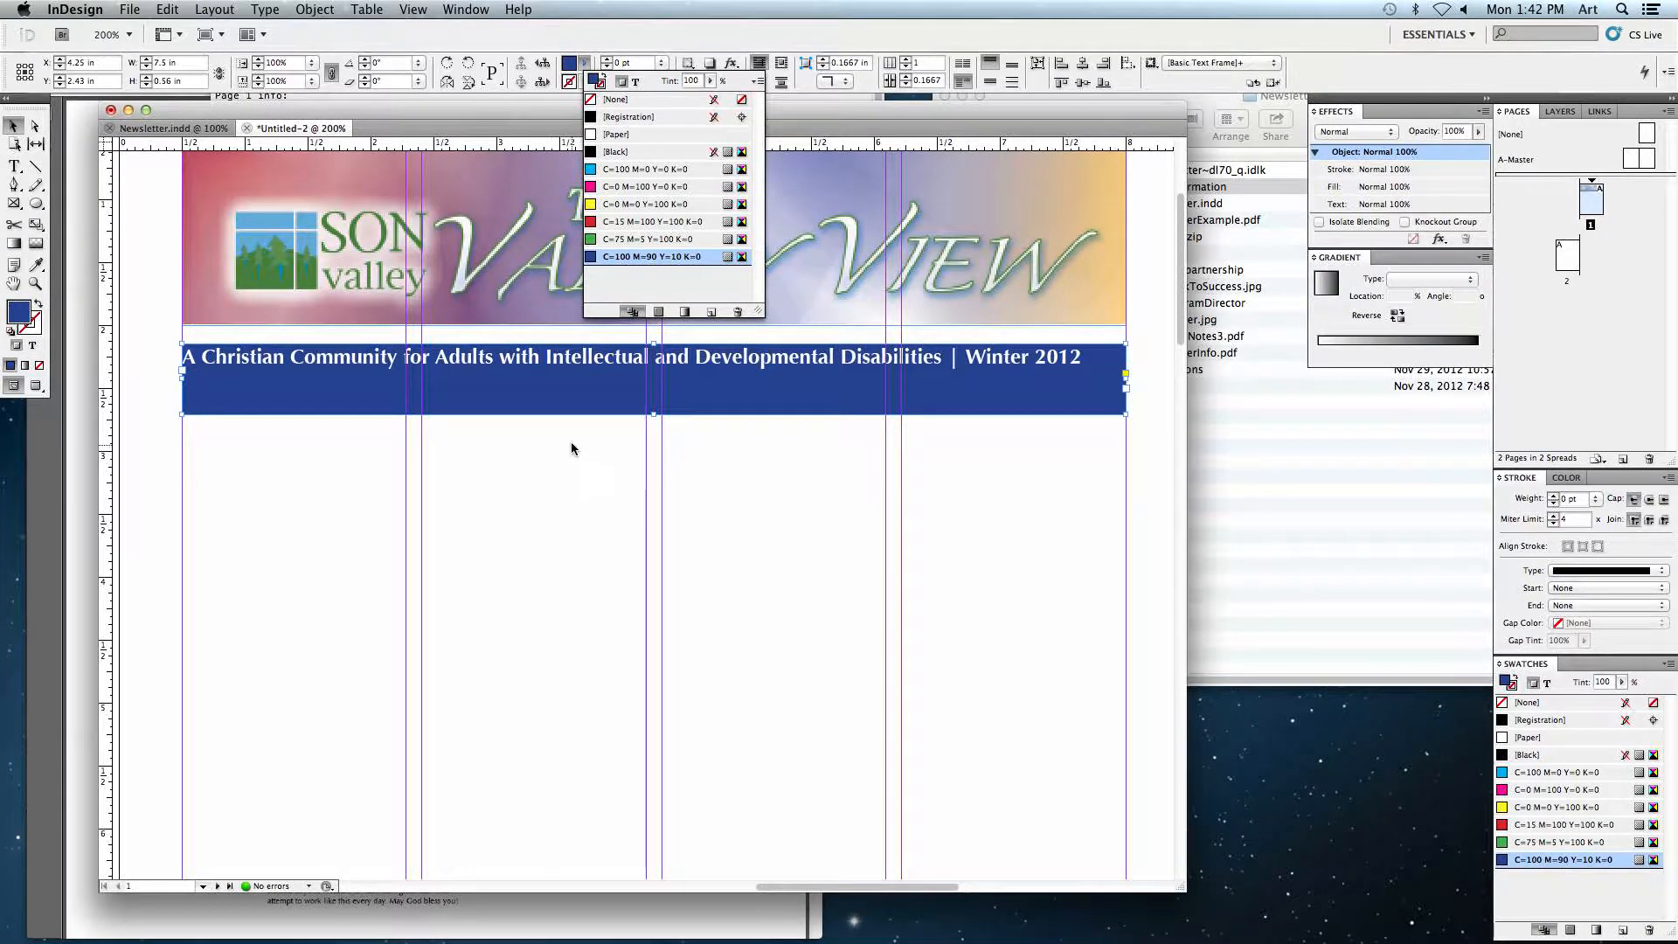
{"action": "left_click", "coordinate": [545, 387]}
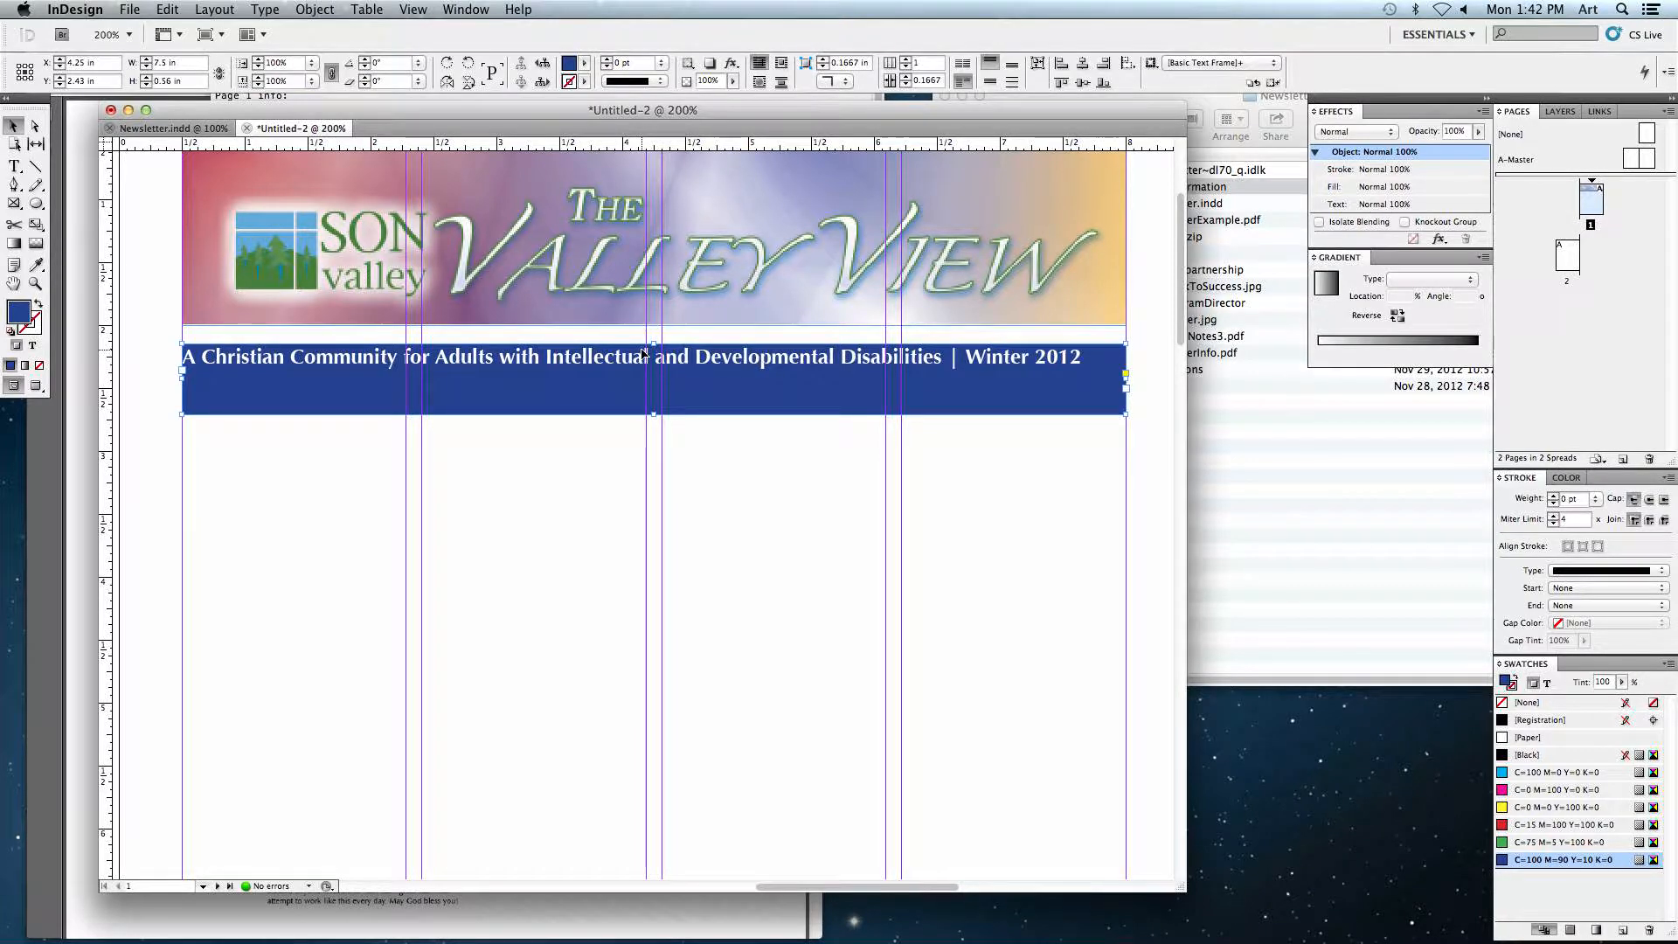
Step: Center the banner text horizontally within its frame
{"action": "left_click", "coordinate": [14, 167]}
{"action": "left_click_drag", "start_coordinate": [186, 356], "coordinate": [1082, 359]}
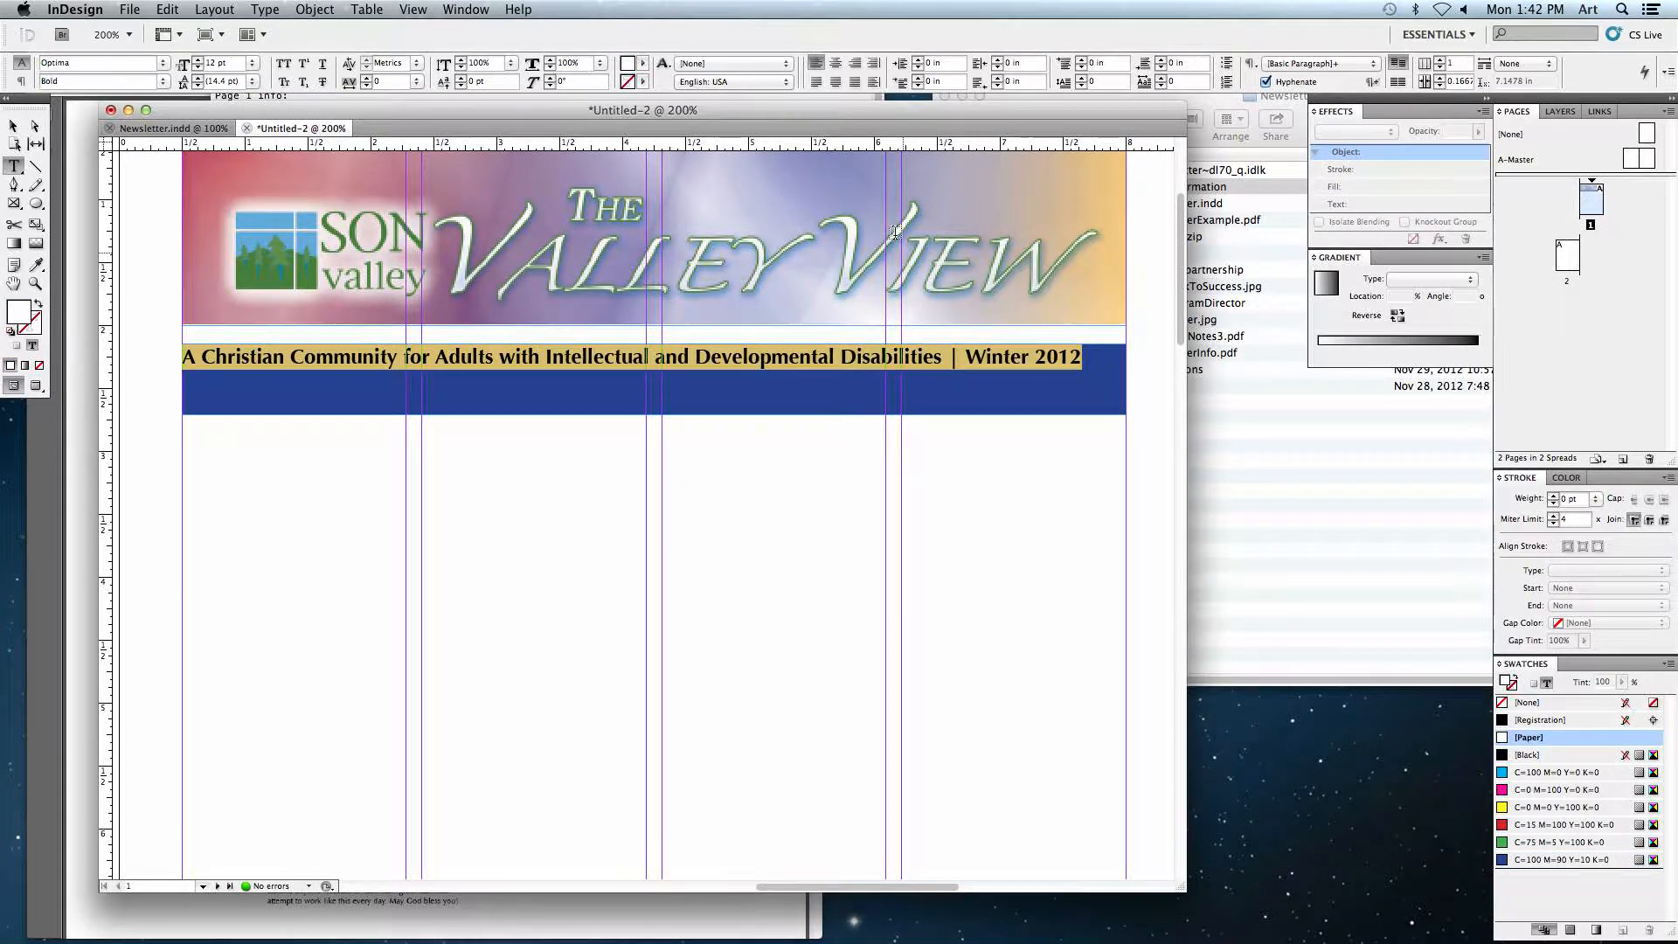
{"action": "left_click", "coordinate": [835, 64]}
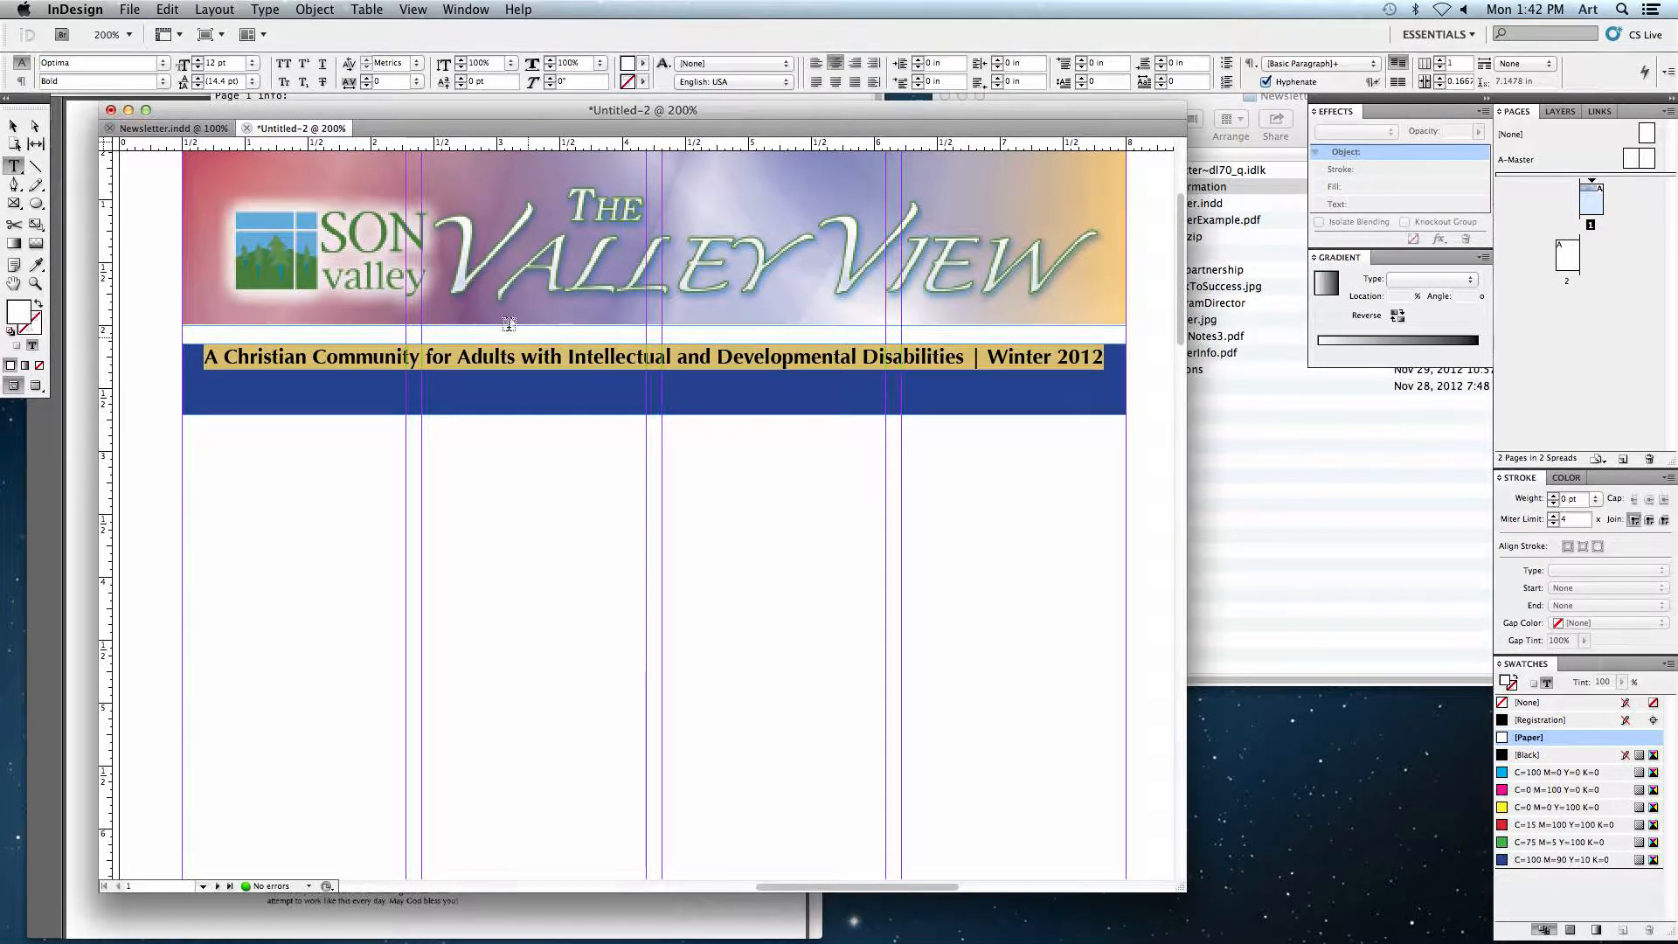
Step: Center the banner text vertically and shorten the frame so it sits snugly beneath the header image
{"action": "left_click", "coordinate": [14, 127]}
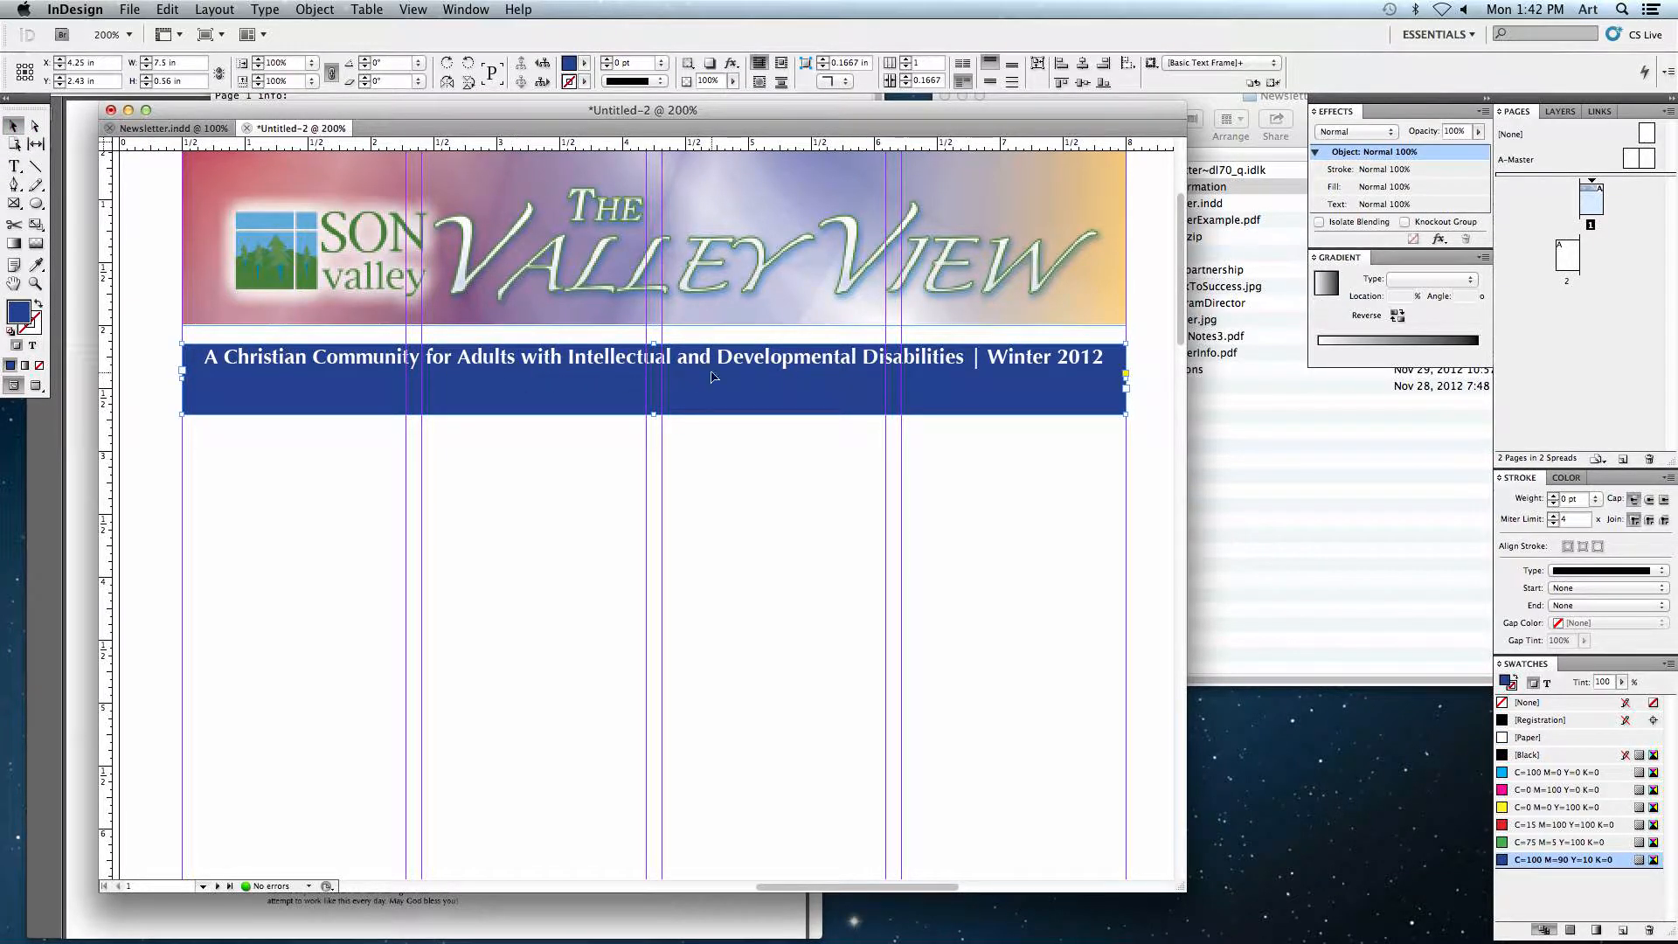
{"action": "left_click", "coordinate": [989, 83]}
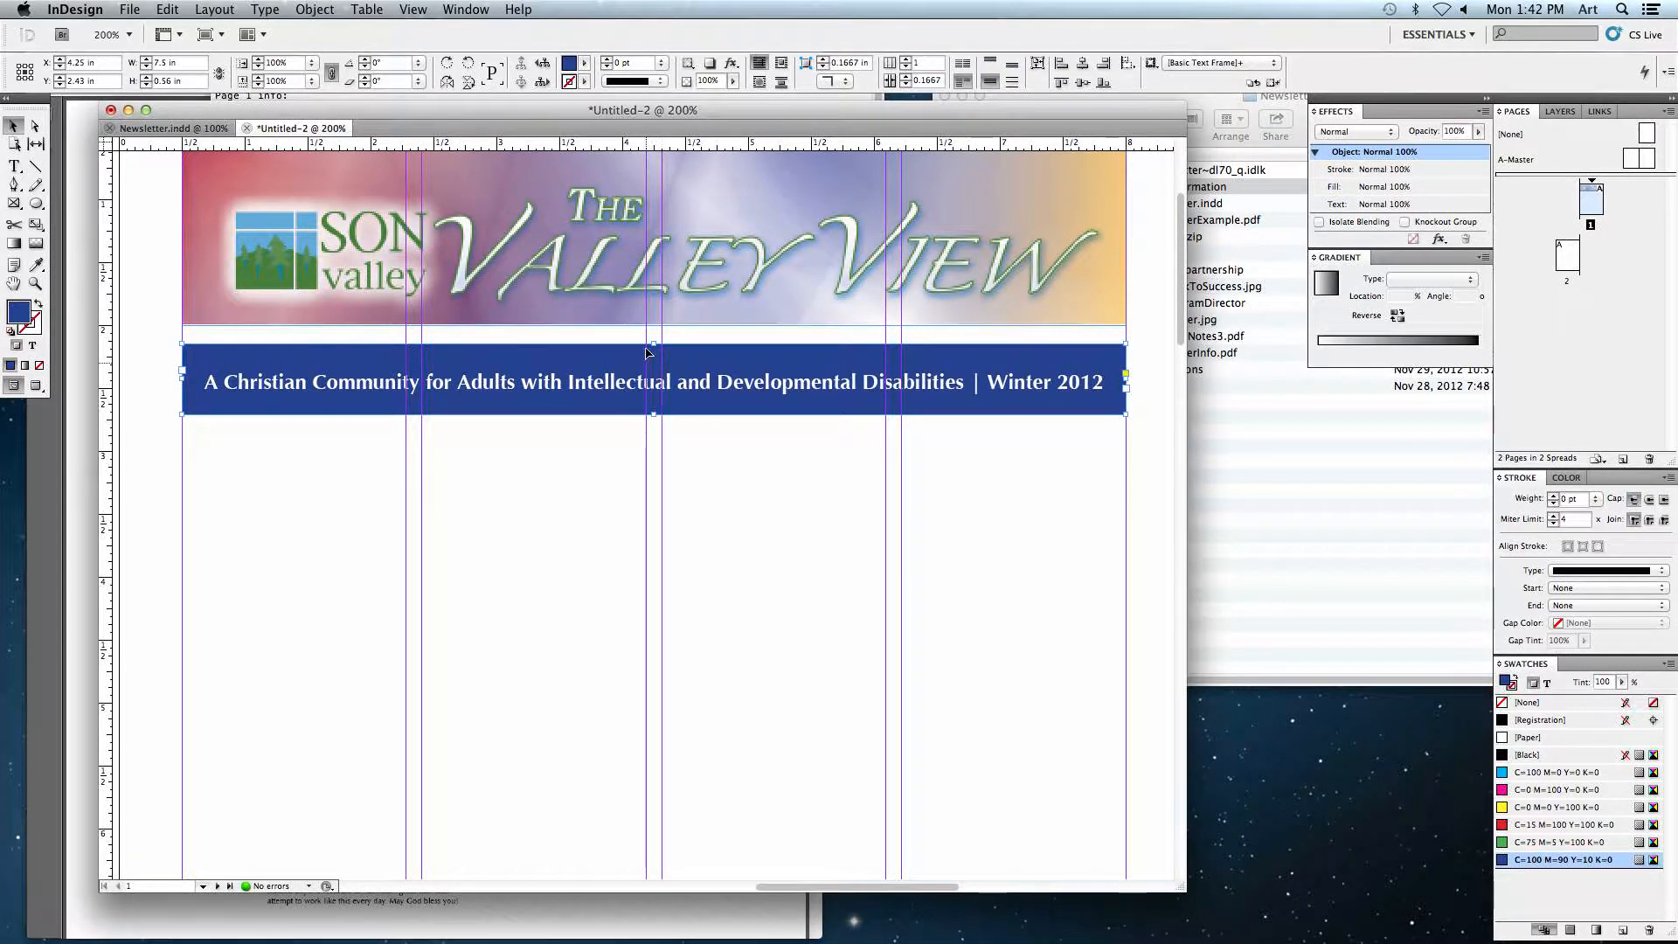
{"action": "left_click_drag", "start_coordinate": [653, 416], "coordinate": [606, 348]}
{"action": "left_click", "coordinate": [562, 516]}
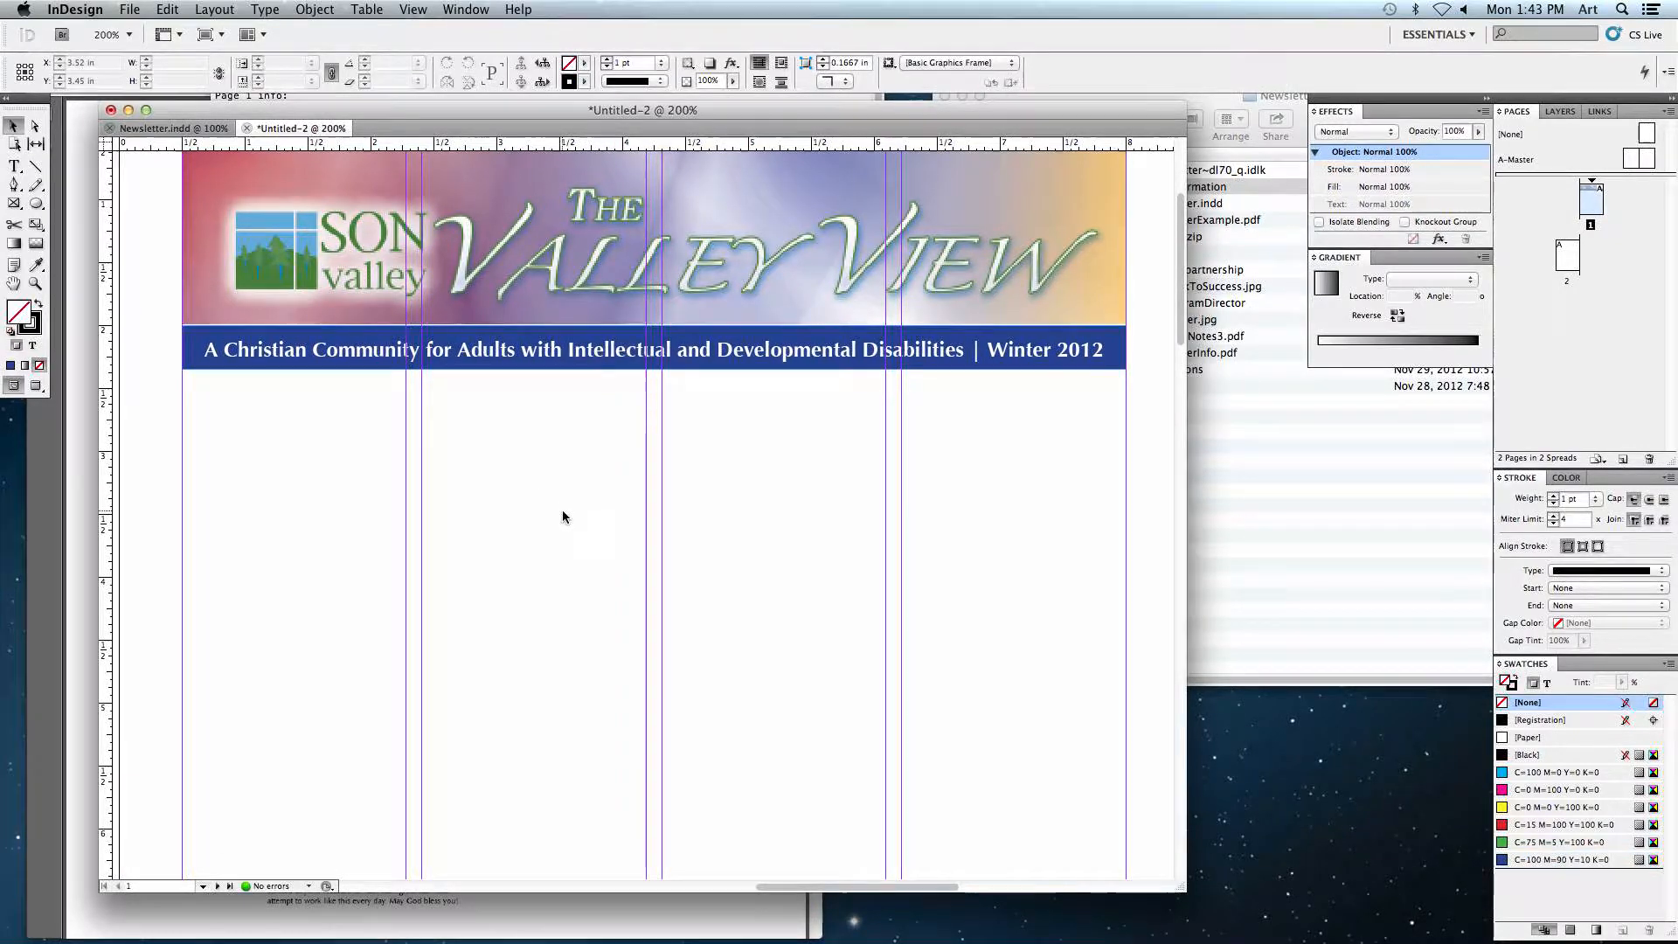
Step: Select the 'SonLight Industry News' headline frame in the finished newsletter to examine it
{"action": "left_click", "coordinate": [171, 128]}
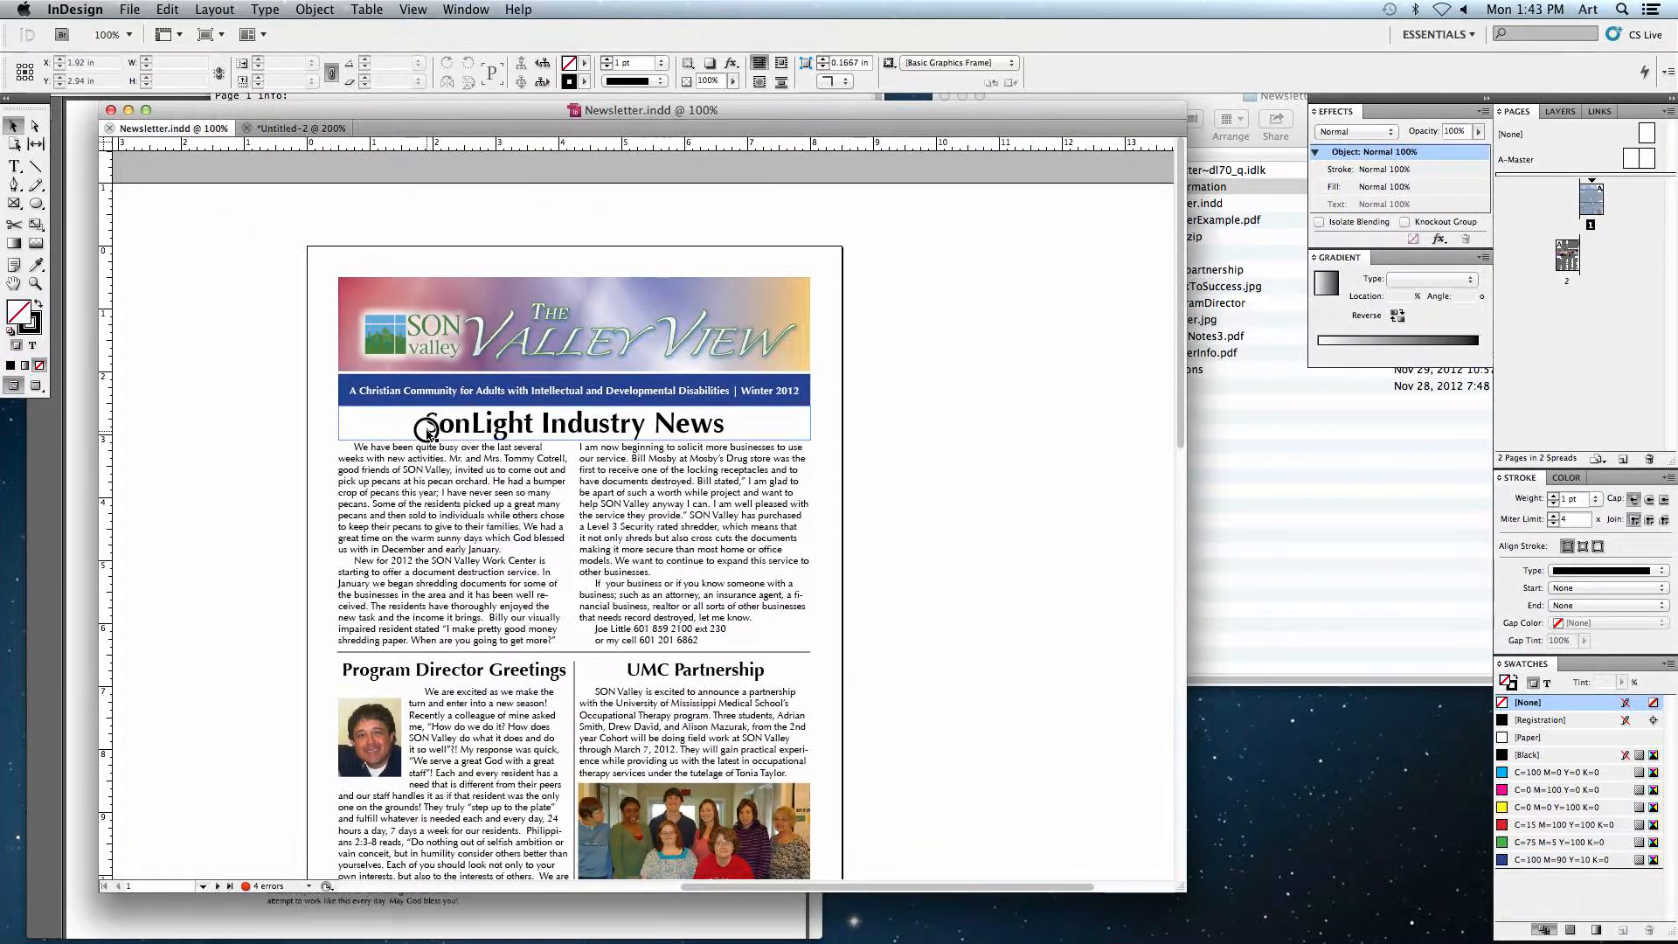
{"action": "left_click", "coordinate": [459, 443]}
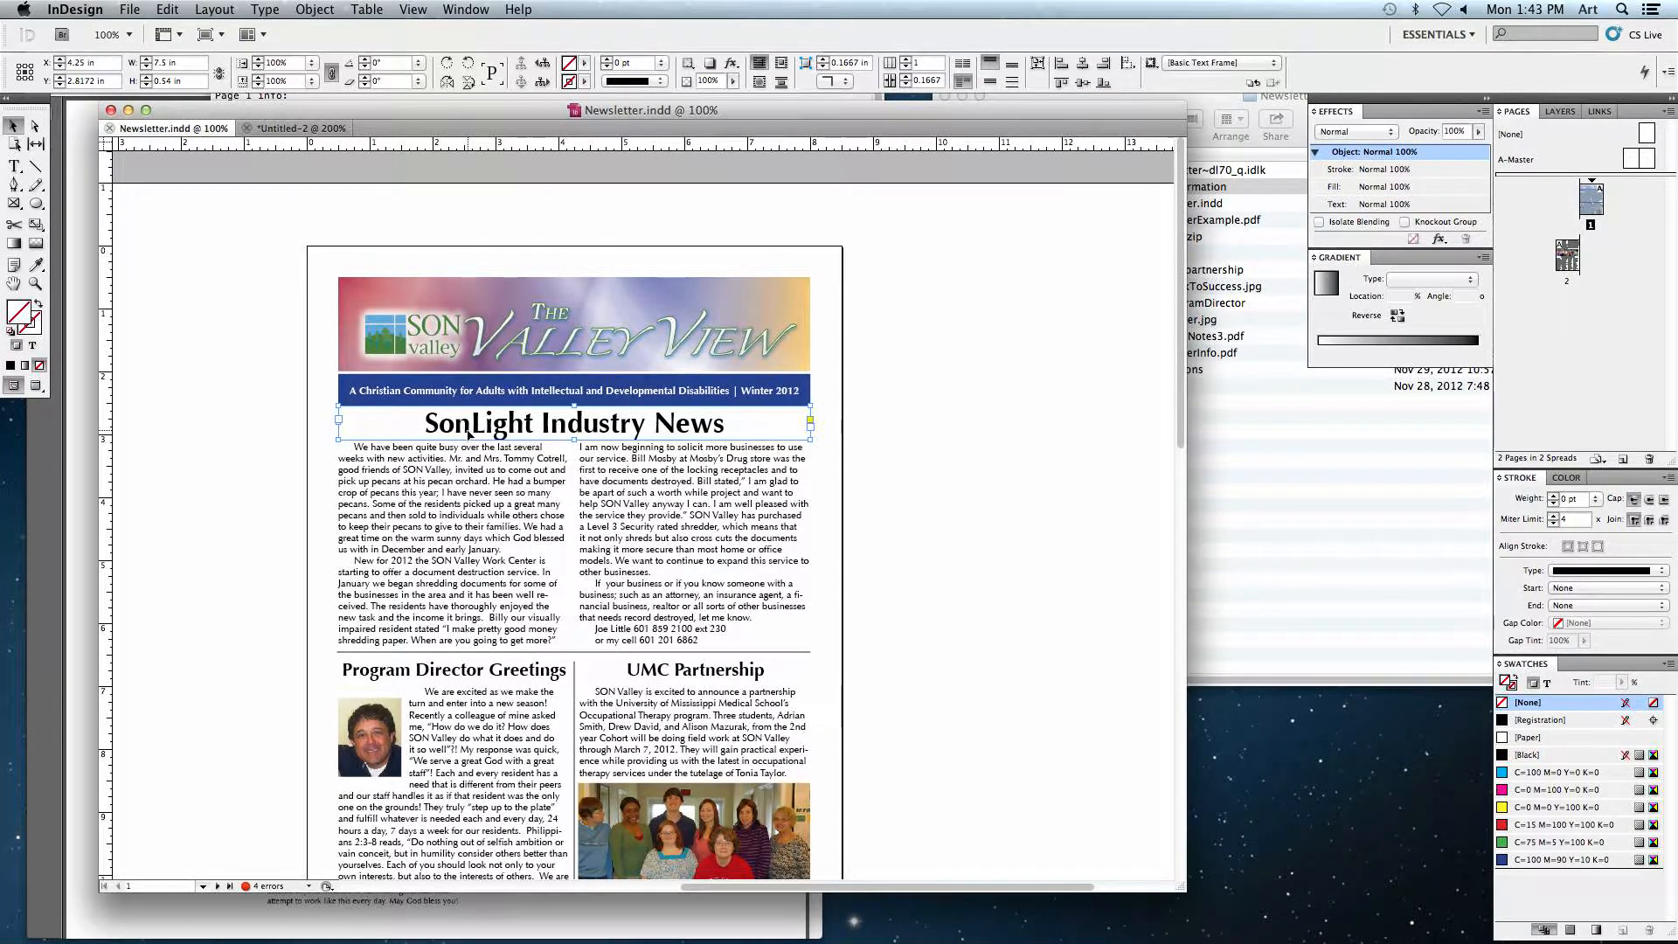
Step: Paste the 'SonLight Industry News' headline into the new document and position it beneath the blue banner
{"action": "left_click", "coordinate": [297, 127]}
{"action": "key", "text": "super+v"}
{"action": "left_click_drag", "start_coordinate": [458, 492], "coordinate": [451, 403]}
{"action": "left_click", "coordinate": [478, 535]}
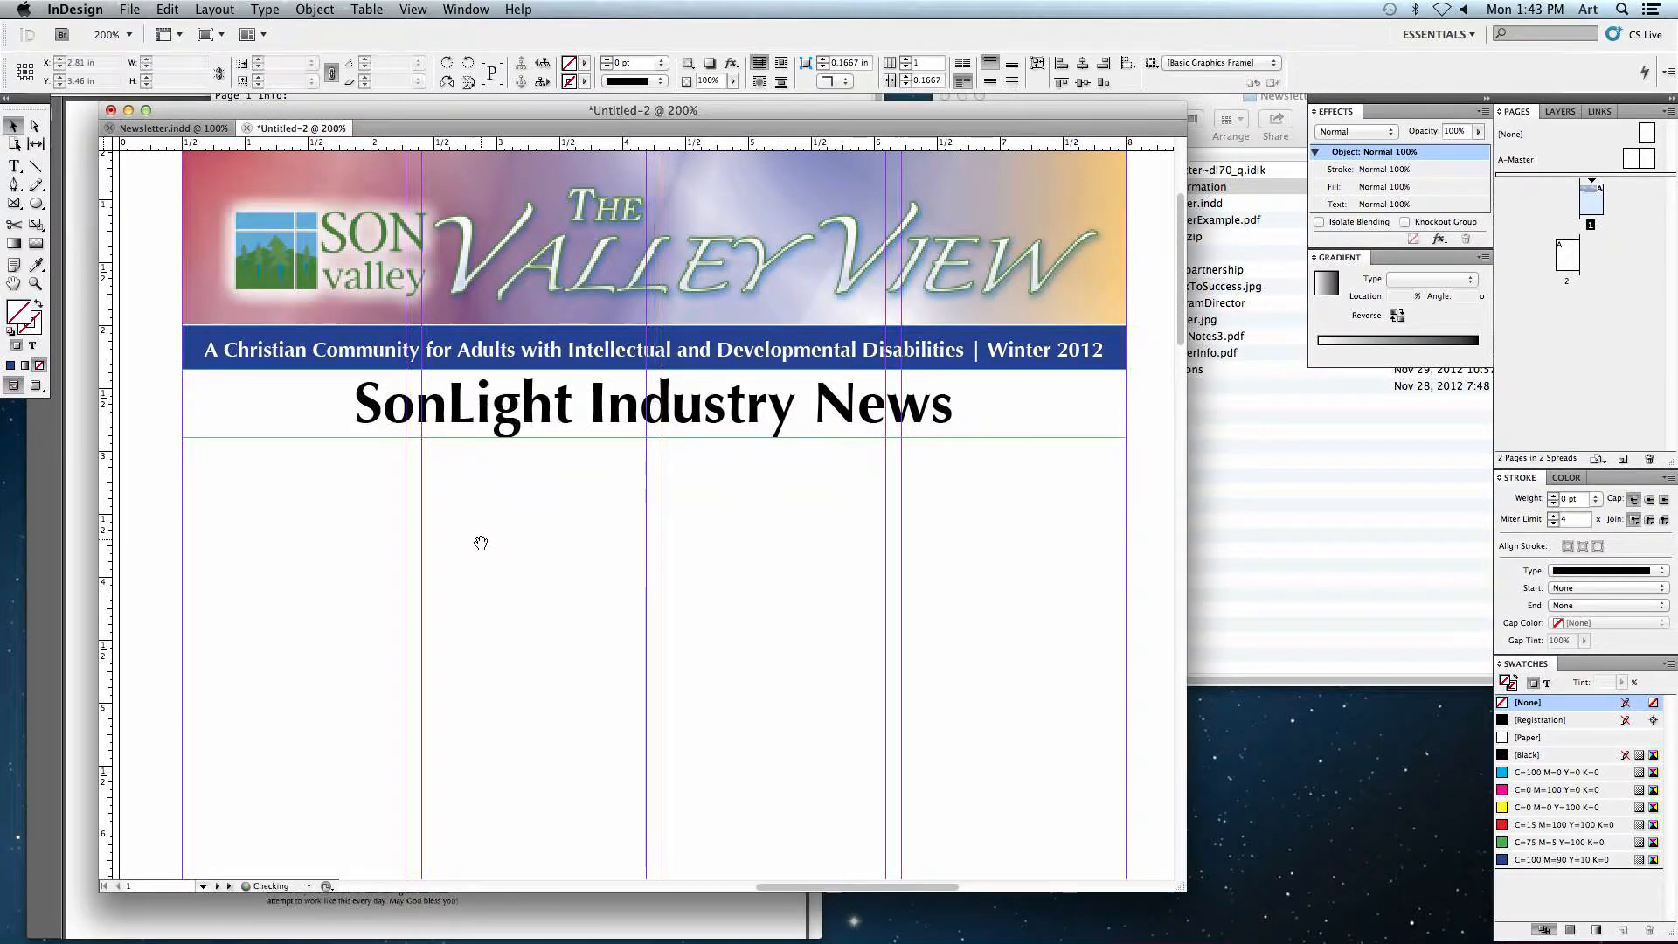
{"action": "left_click_drag", "start_coordinate": [480, 537], "coordinate": [494, 435]}
Step: Draw a text frame spanning all four columns below the headline to hold the SonLight story
{"action": "left_click", "coordinate": [204, 129]}
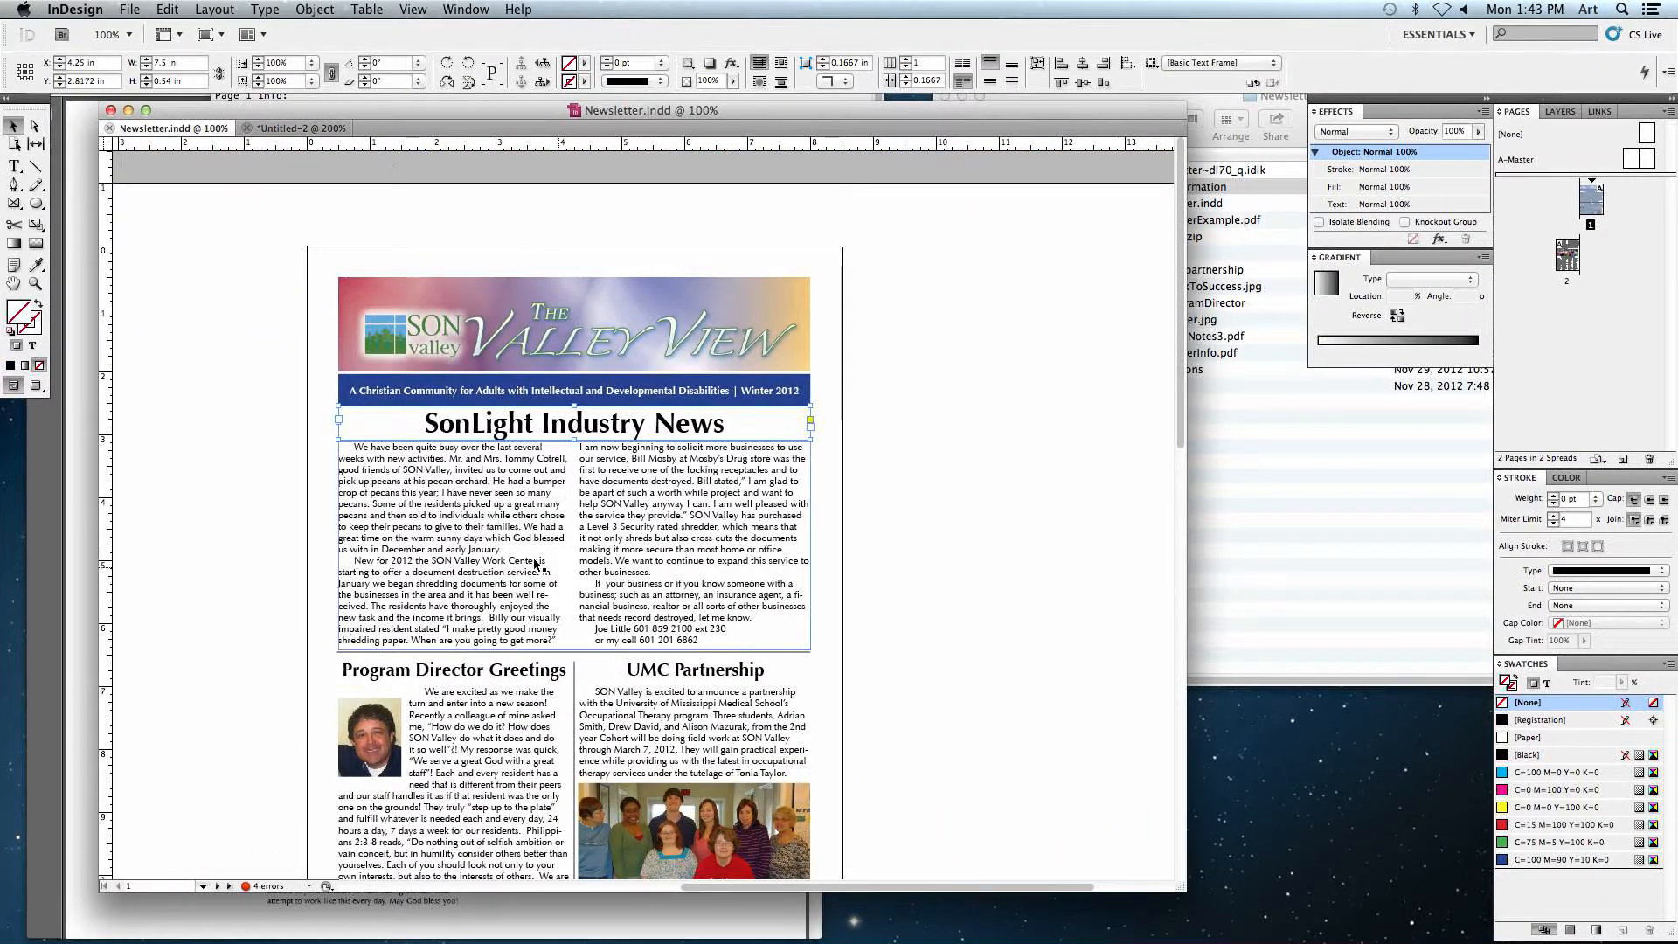
{"action": "left_click", "coordinate": [923, 510]}
{"action": "left_click", "coordinate": [299, 129]}
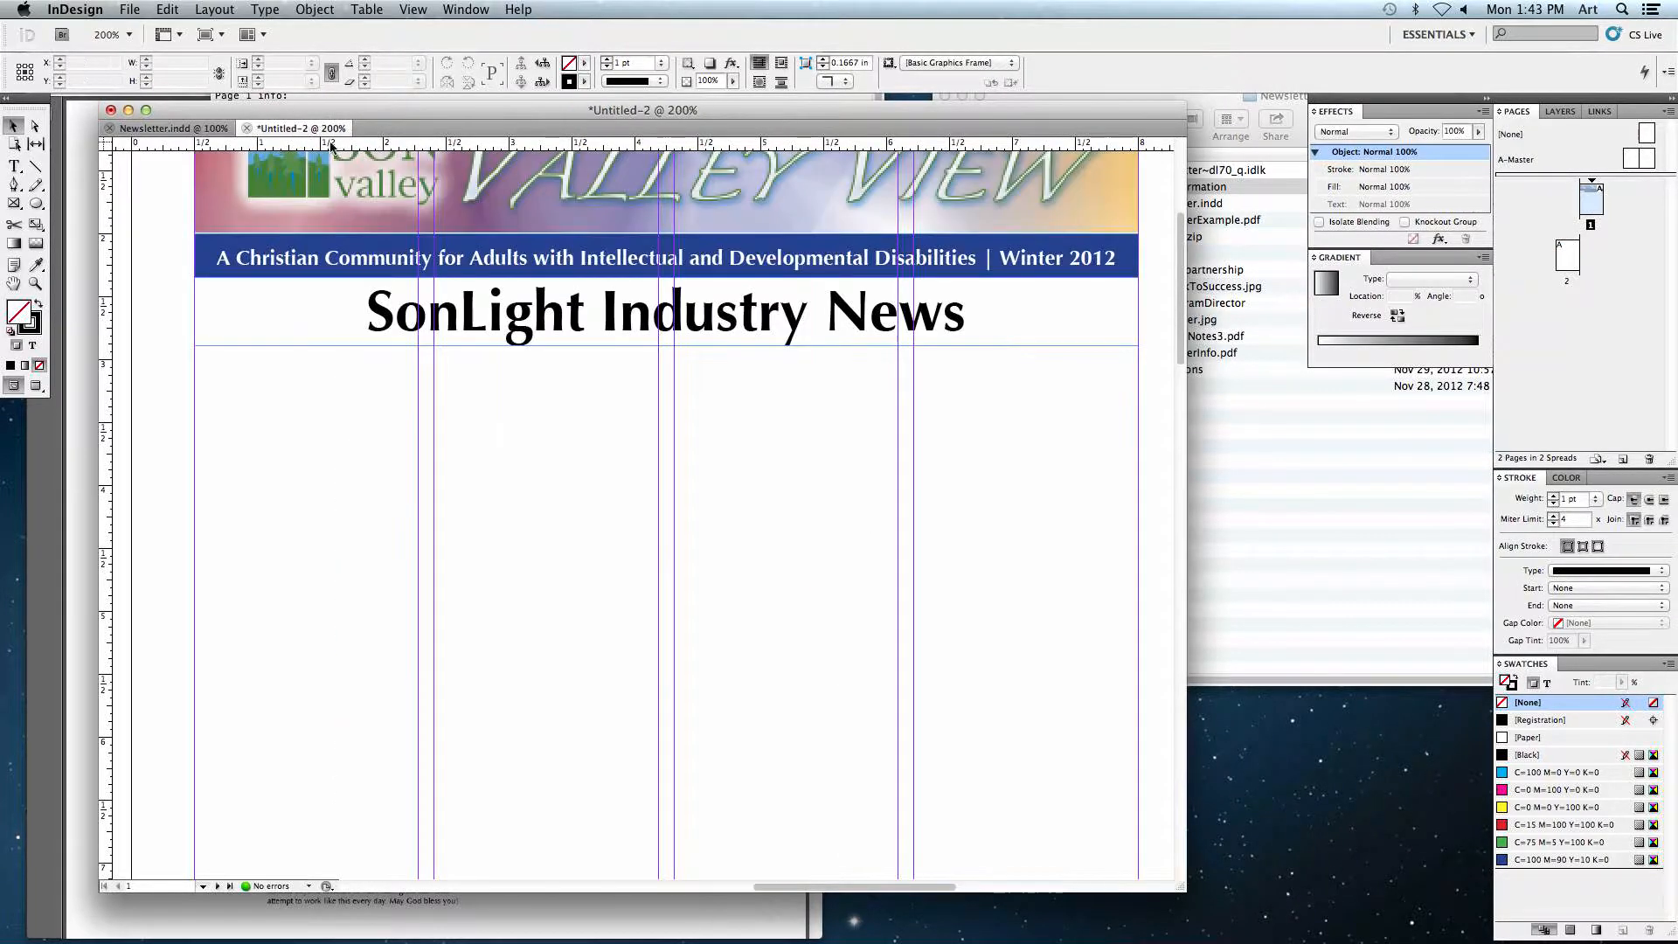
{"action": "scroll", "coordinate": [423, 385], "scroll_direction": "down", "scroll_amount": 3}
{"action": "key", "text": "t"}
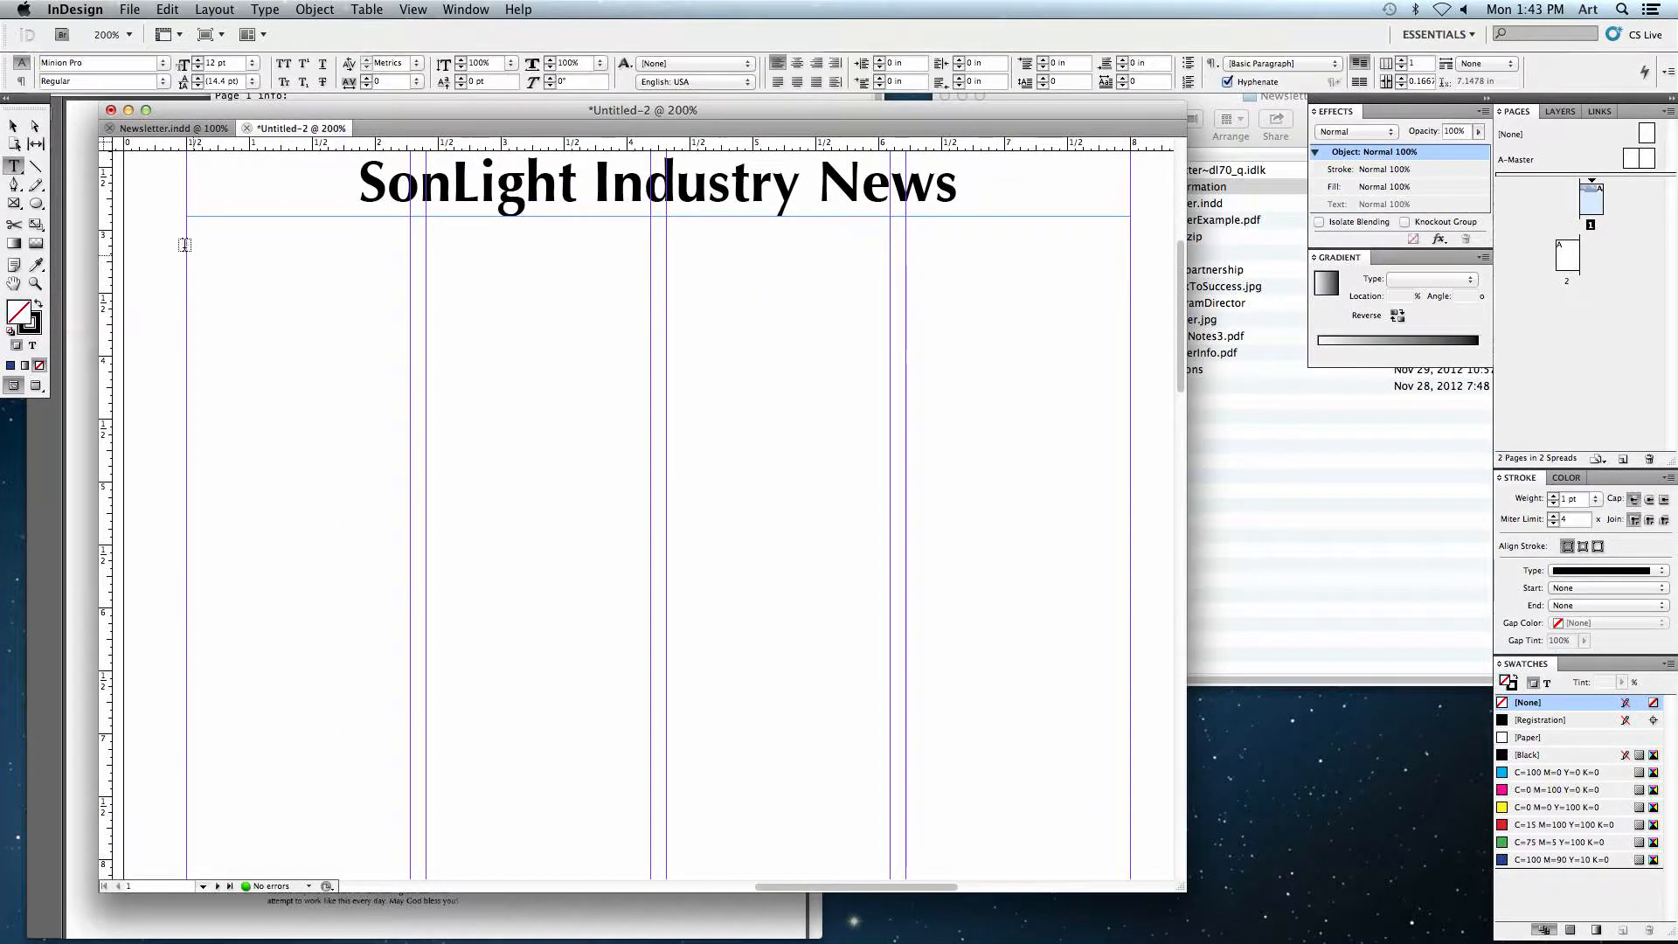
{"action": "left_click_drag", "start_coordinate": [186, 231], "coordinate": [1118, 707]}
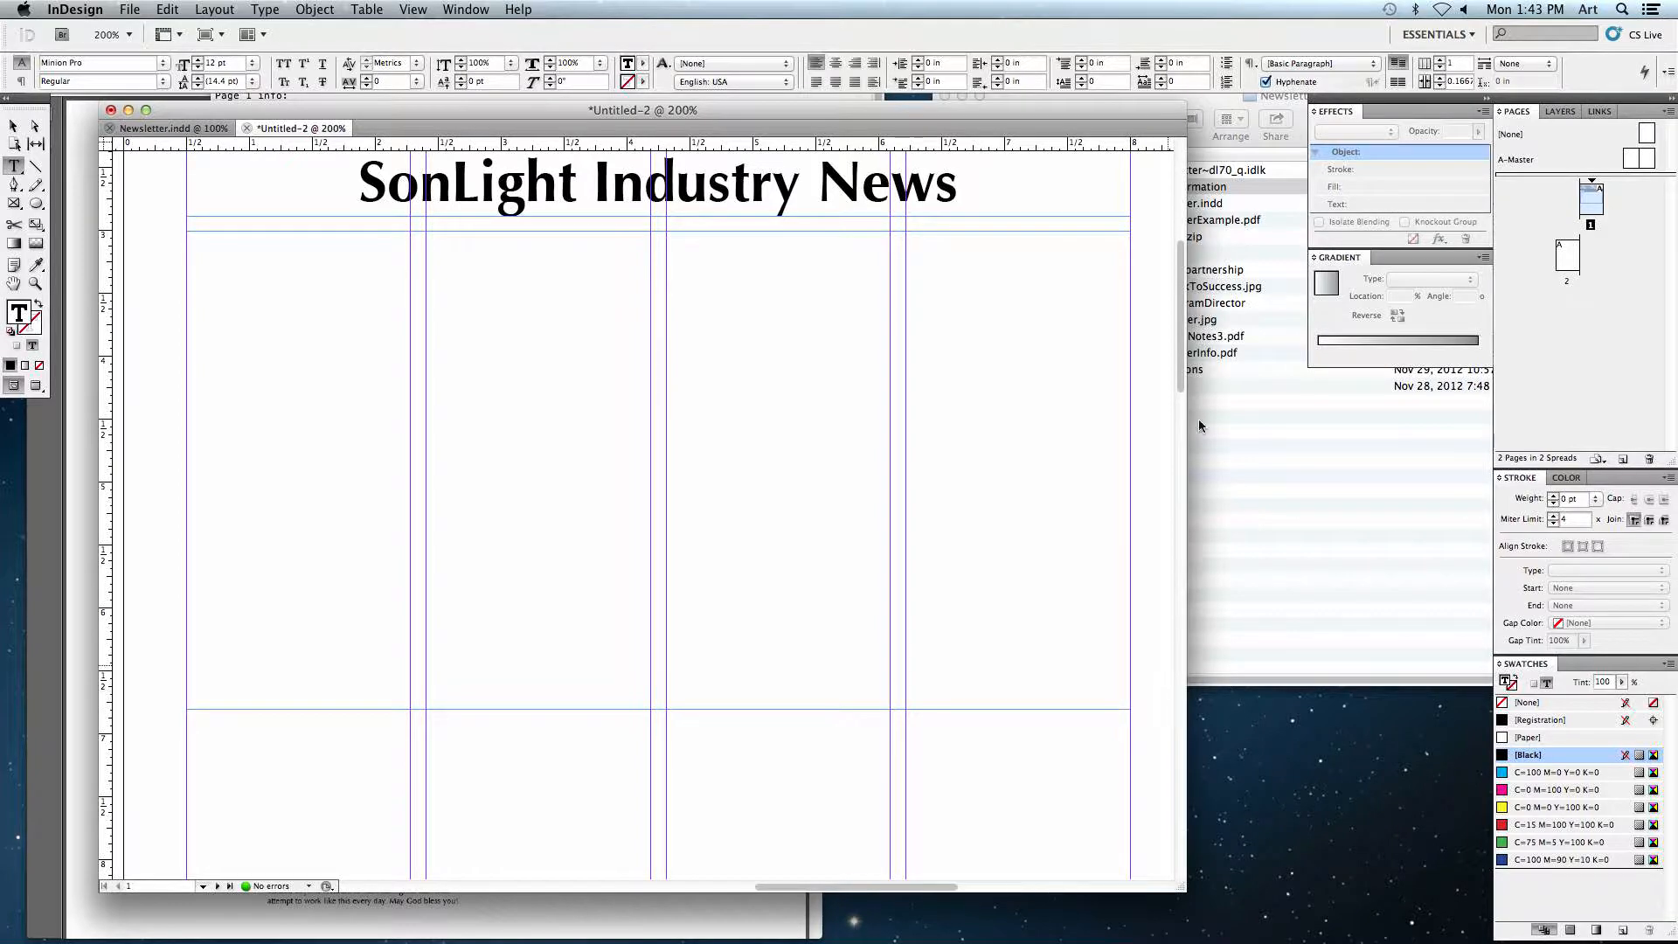
Step: Switch to TextEdit, copy the SonLight Industry News story from PageInformation, and paste it into the new text frame
{"action": "left_click", "coordinate": [625, 97]}
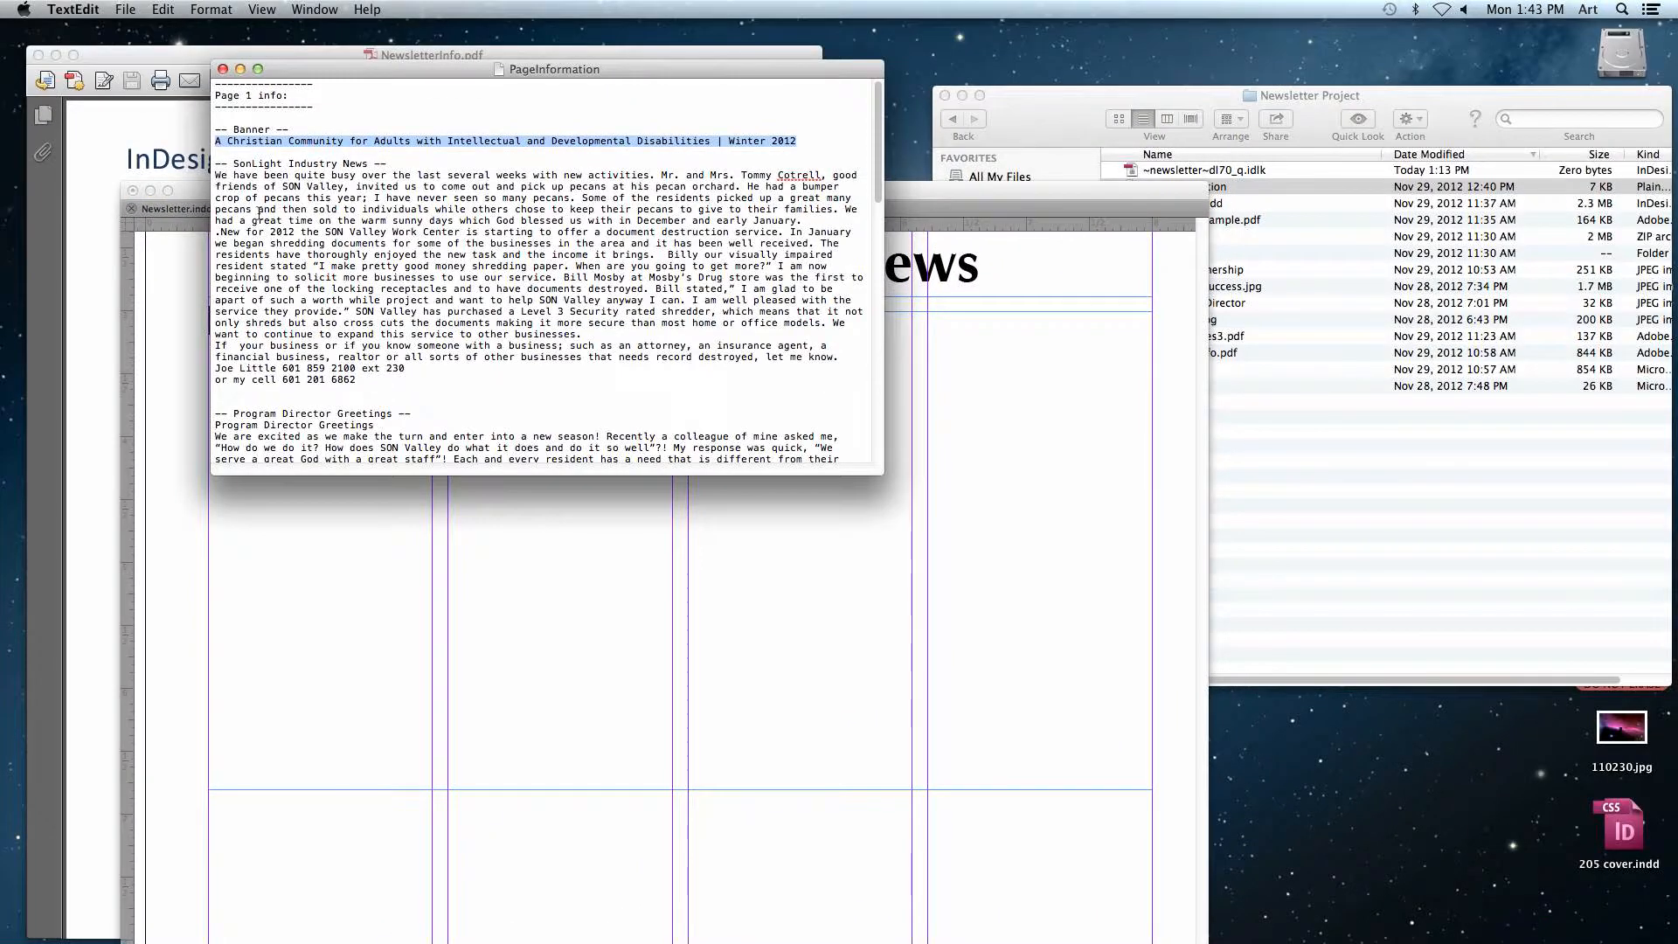
{"action": "left_click_drag", "start_coordinate": [215, 177], "coordinate": [369, 379]}
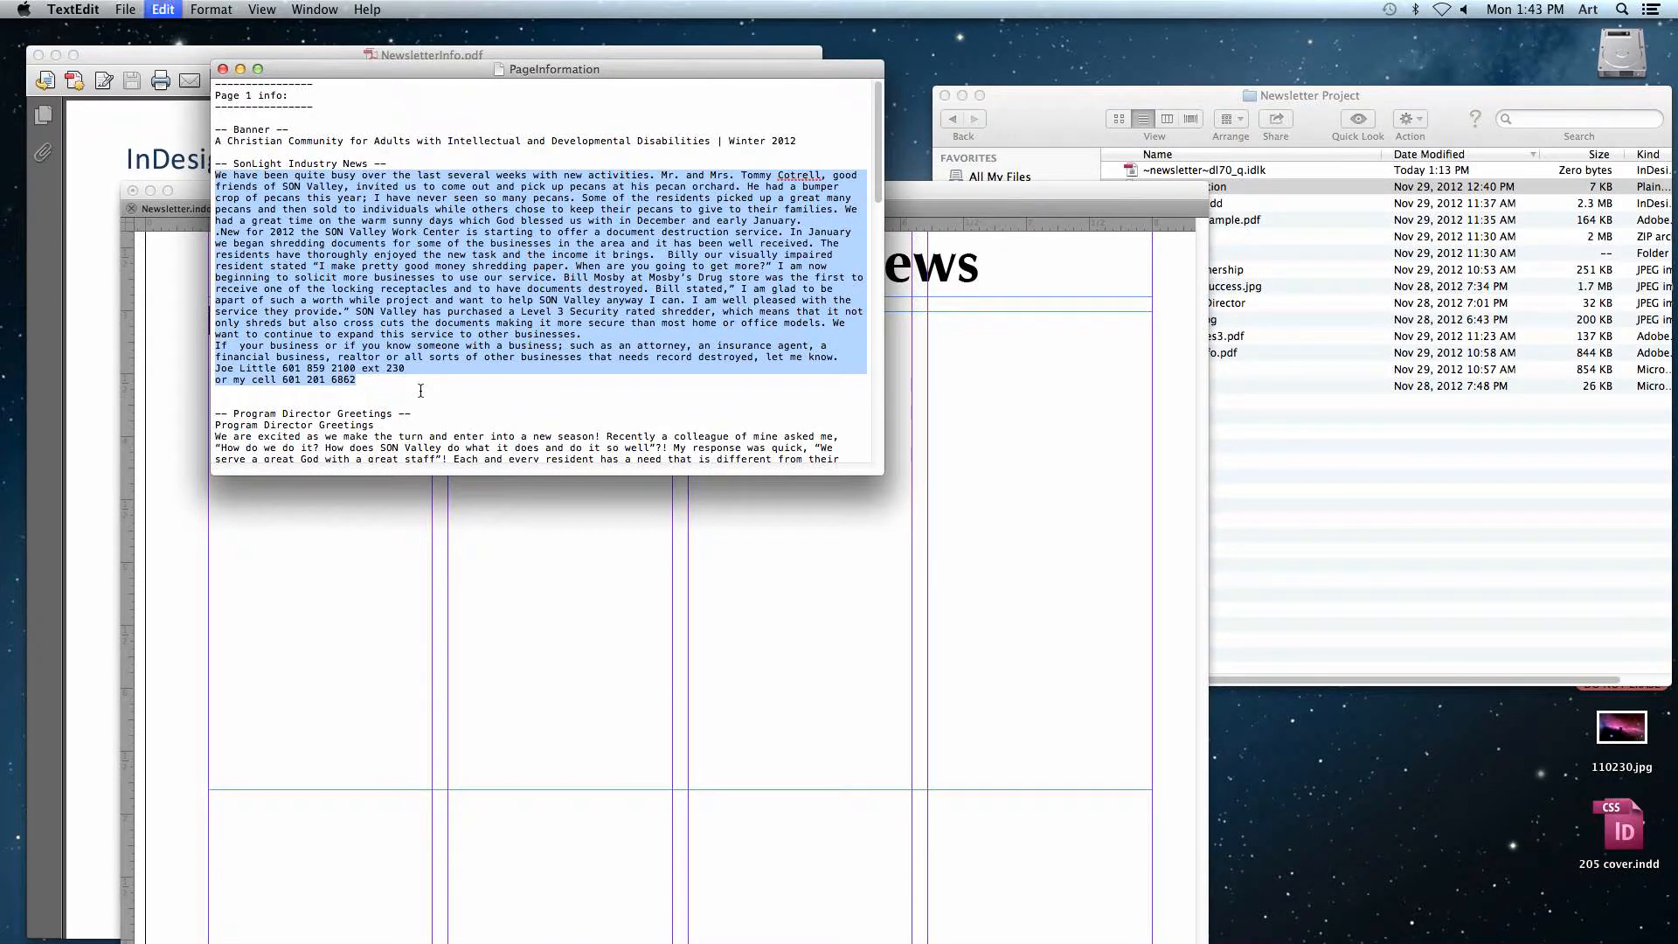
{"action": "left_click", "coordinate": [617, 536]}
{"action": "key", "text": "super+v"}
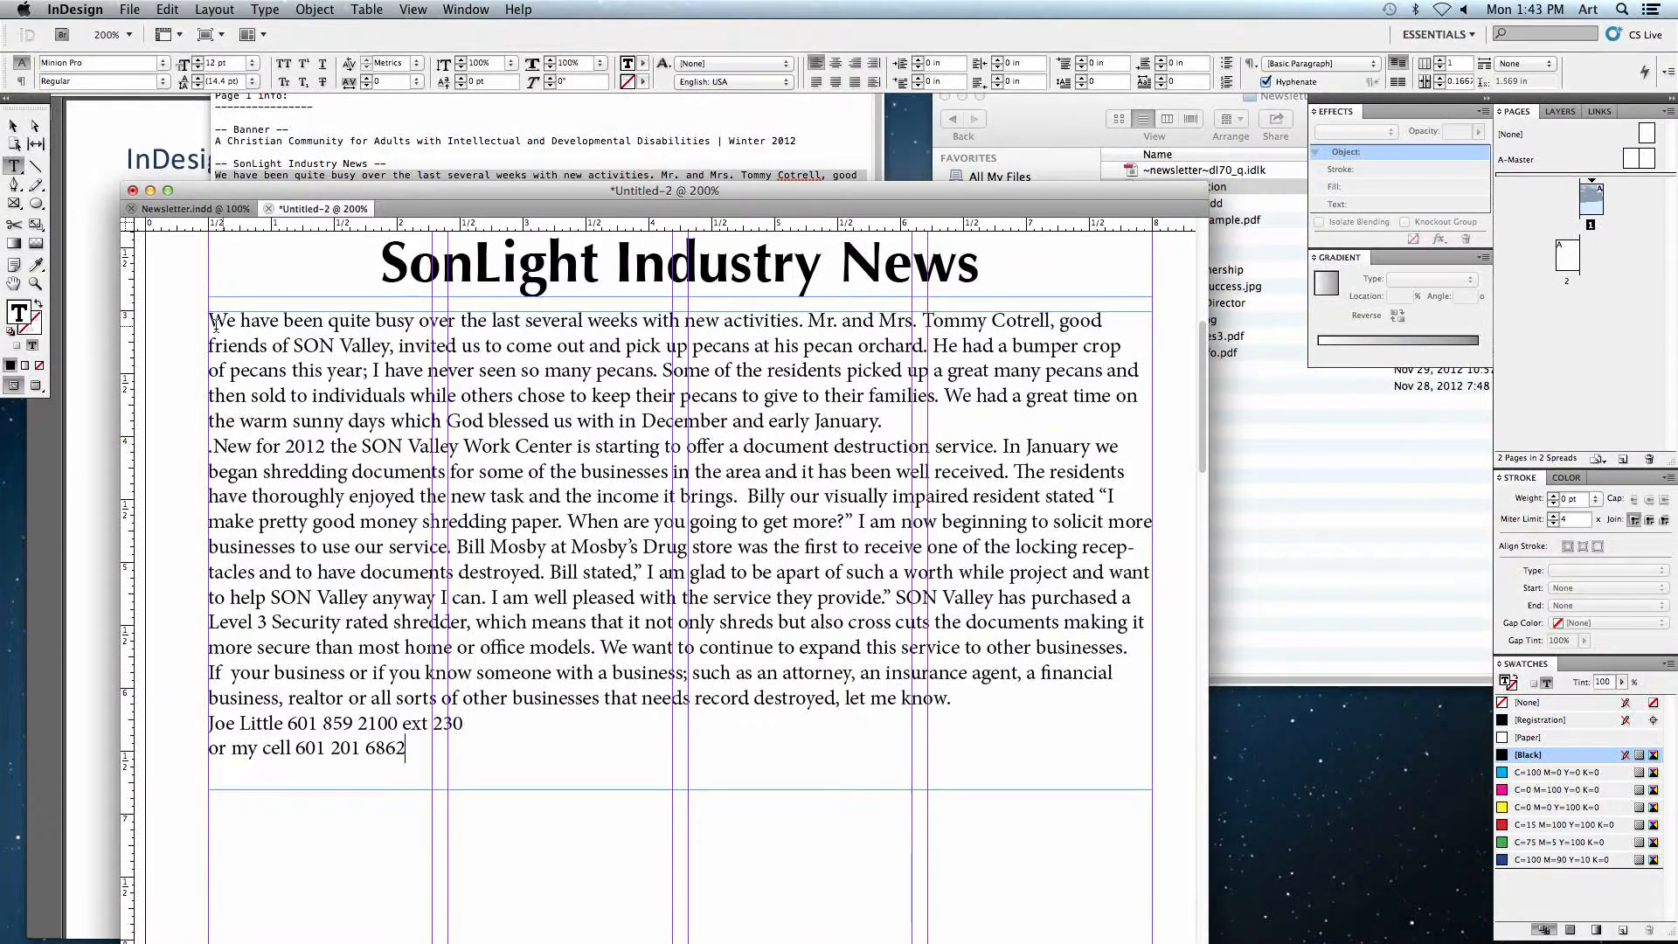
Step: Select all the story text and set its text frame to 2 columns
{"action": "left_click_drag", "start_coordinate": [209, 321], "coordinate": [1124, 326]}
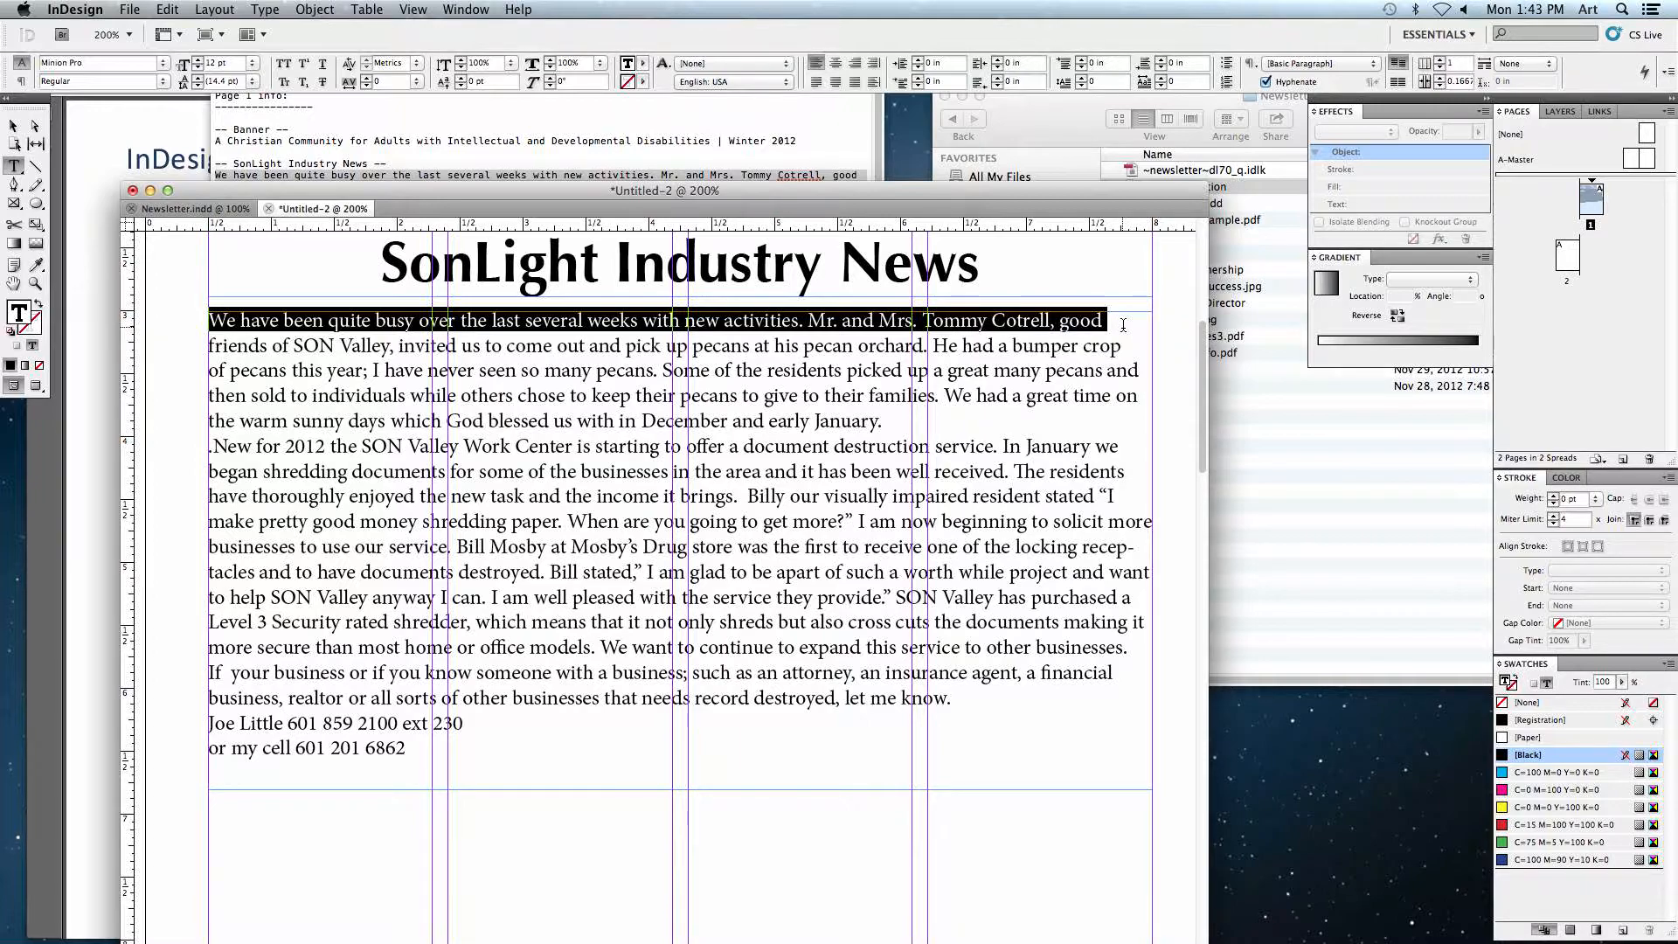
{"action": "left_click", "coordinate": [544, 658]}
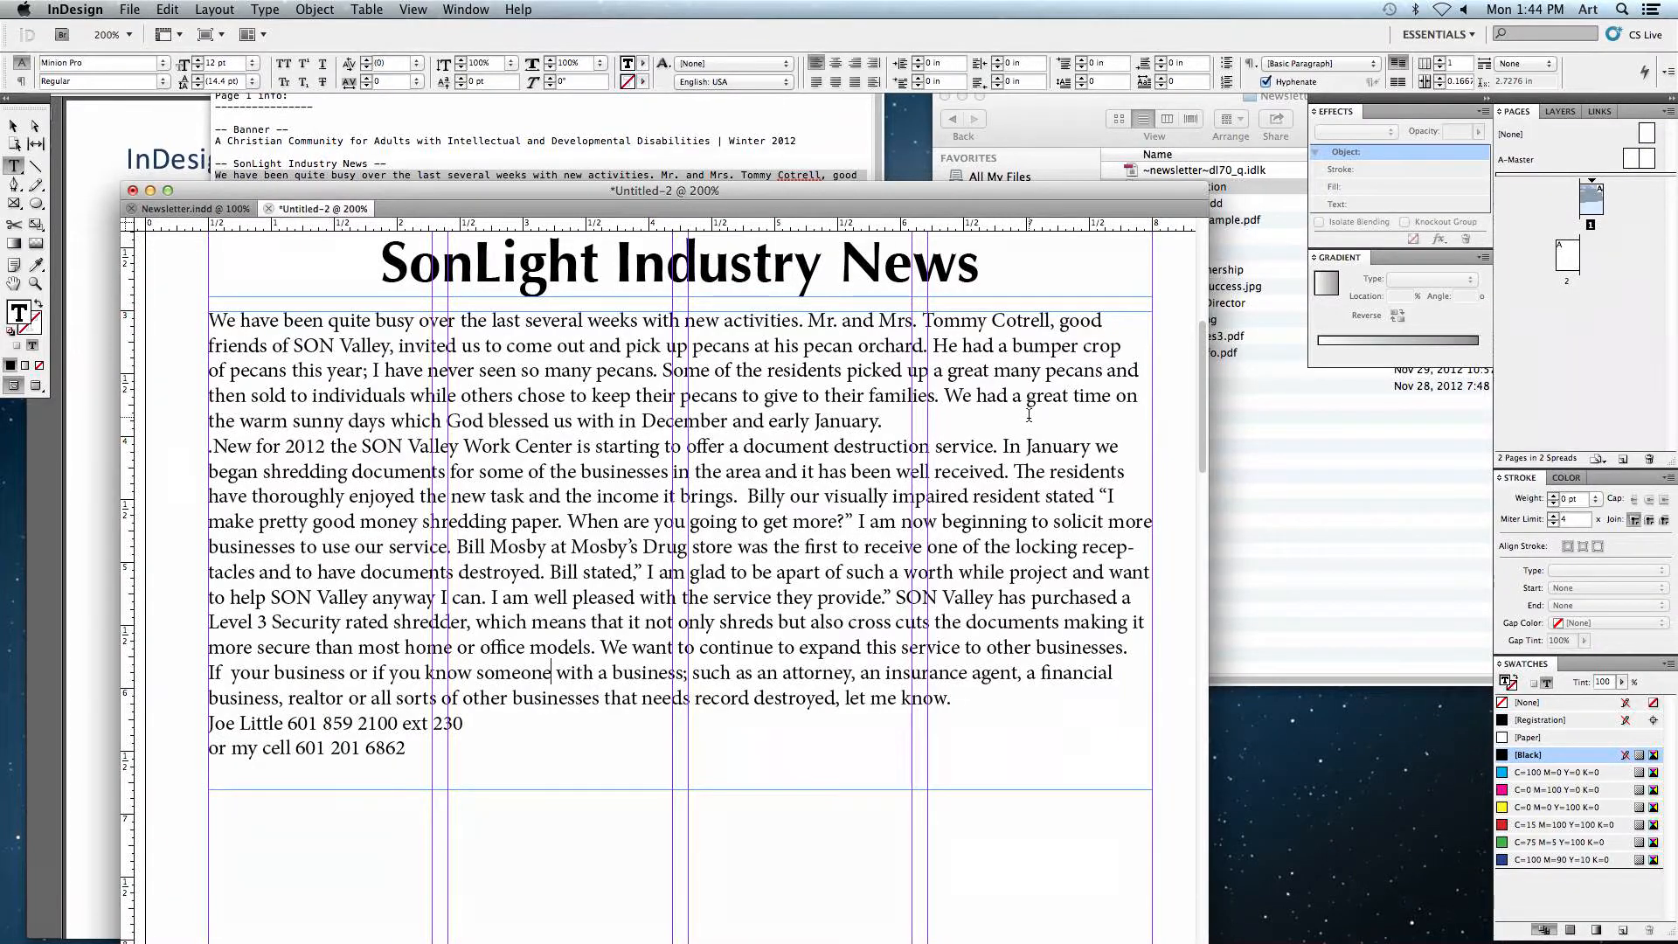
{"action": "left_click_drag", "start_coordinate": [471, 769], "coordinate": [197, 306]}
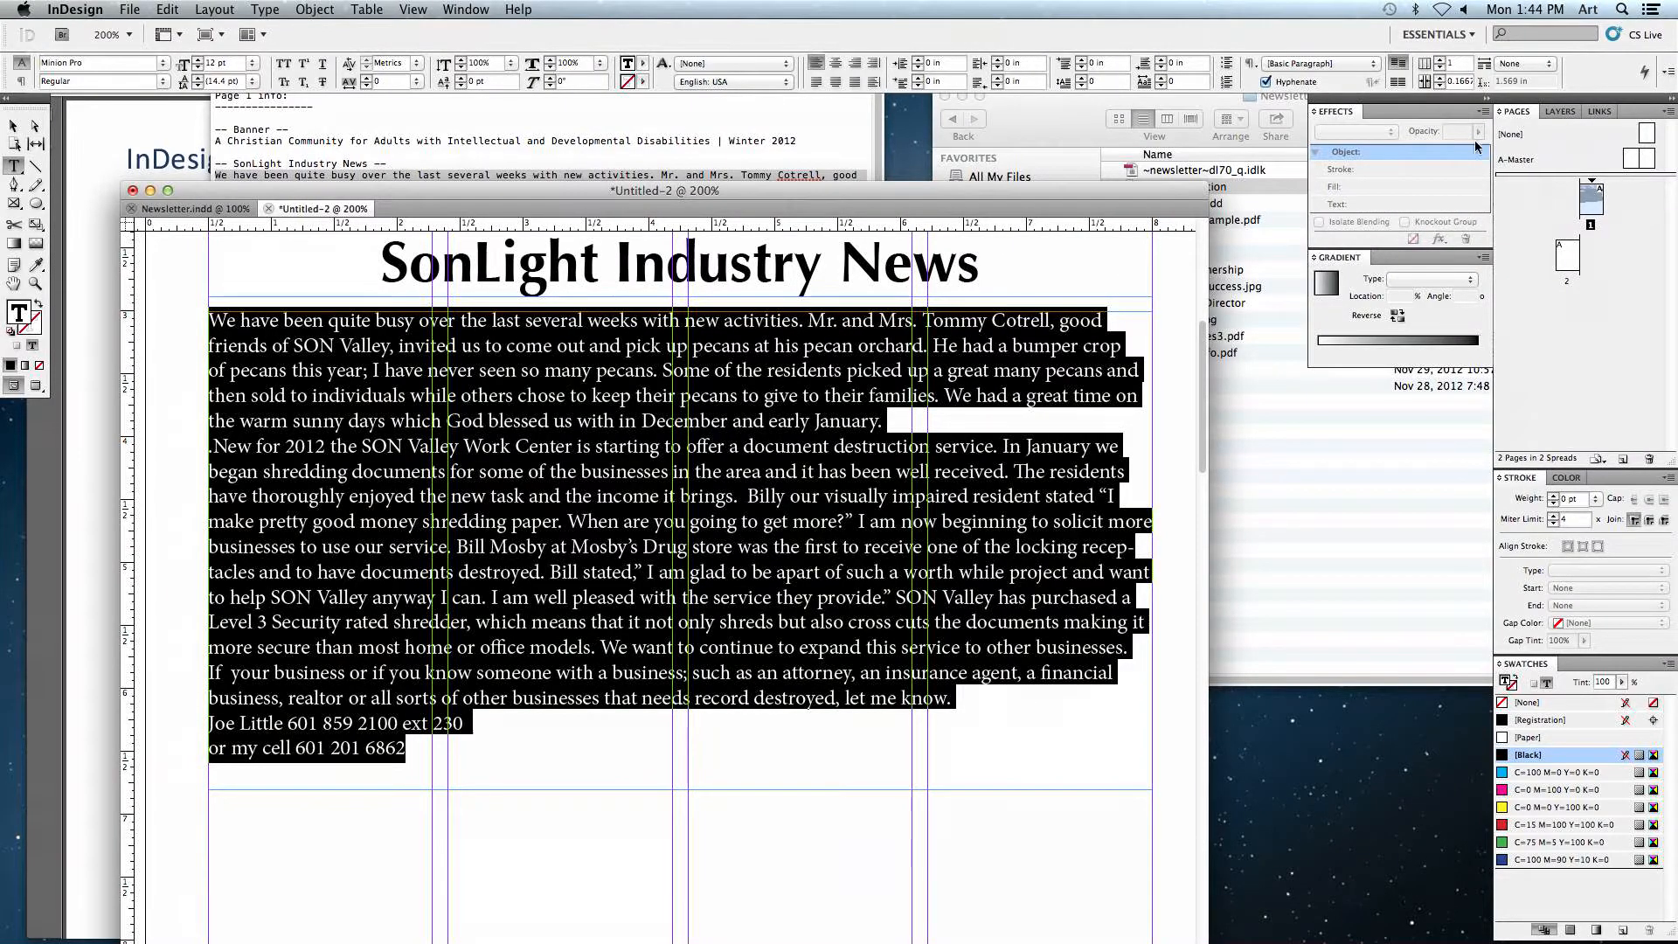
{"action": "left_click", "coordinate": [1460, 62]}
{"action": "type", "text": "2"}
{"action": "key", "text": "Return"}
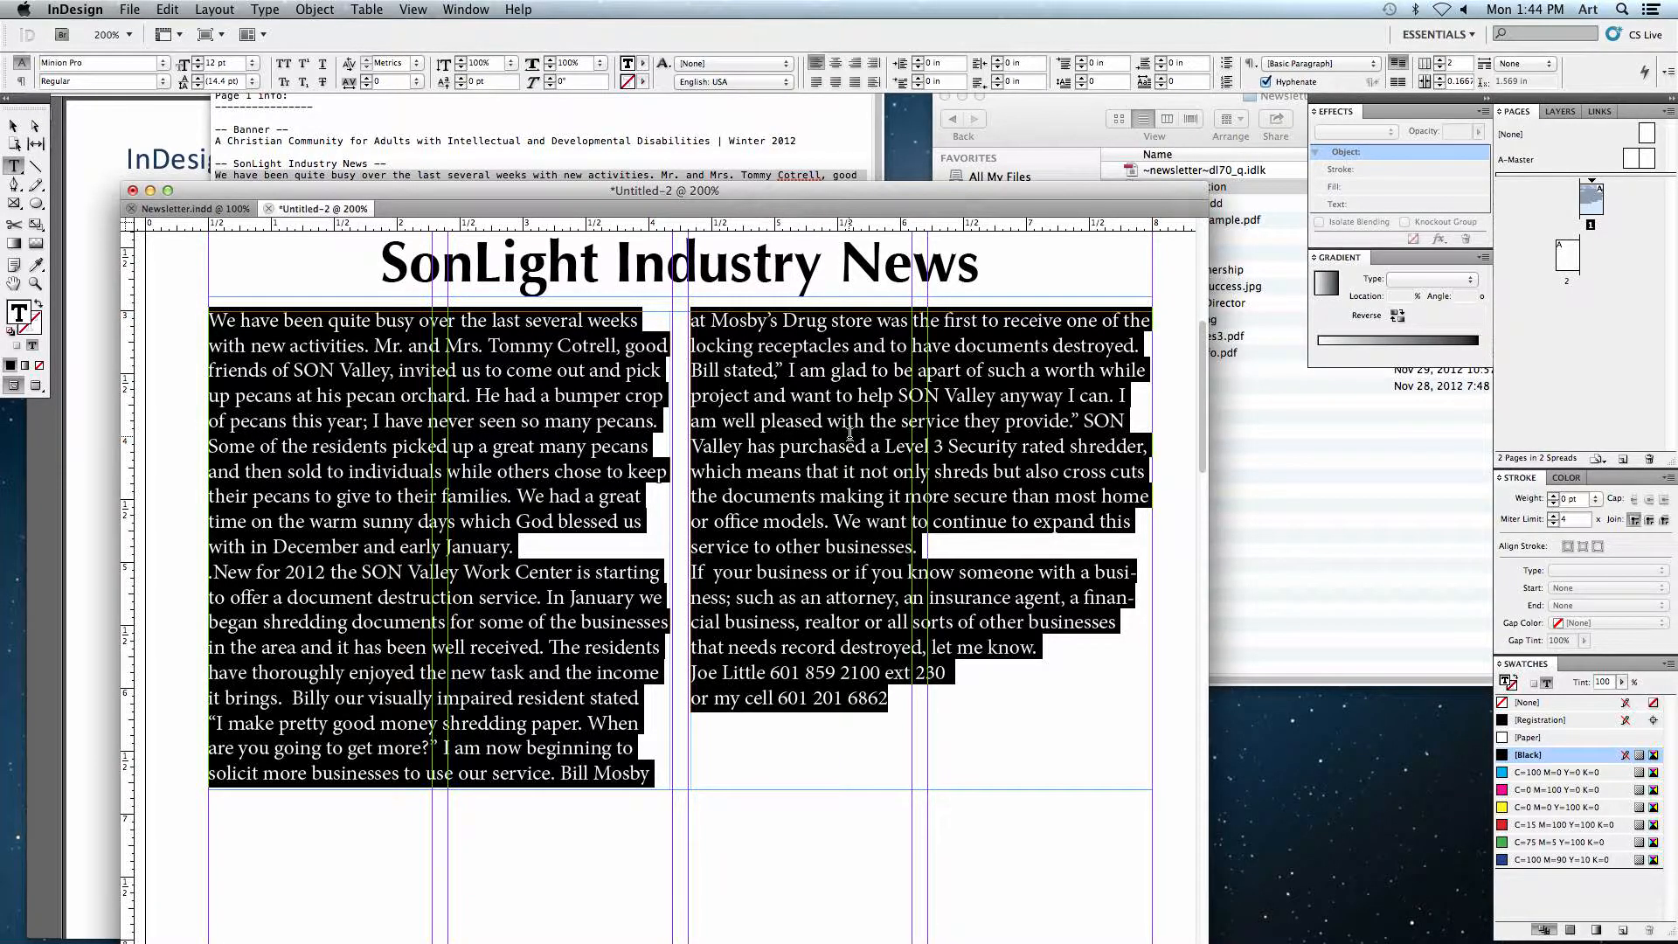
Step: Try narrowing the story frame's width and restore it to span the full page width
{"action": "left_click", "coordinate": [13, 125]}
{"action": "left_click_drag", "start_coordinate": [1154, 547], "coordinate": [715, 566]}
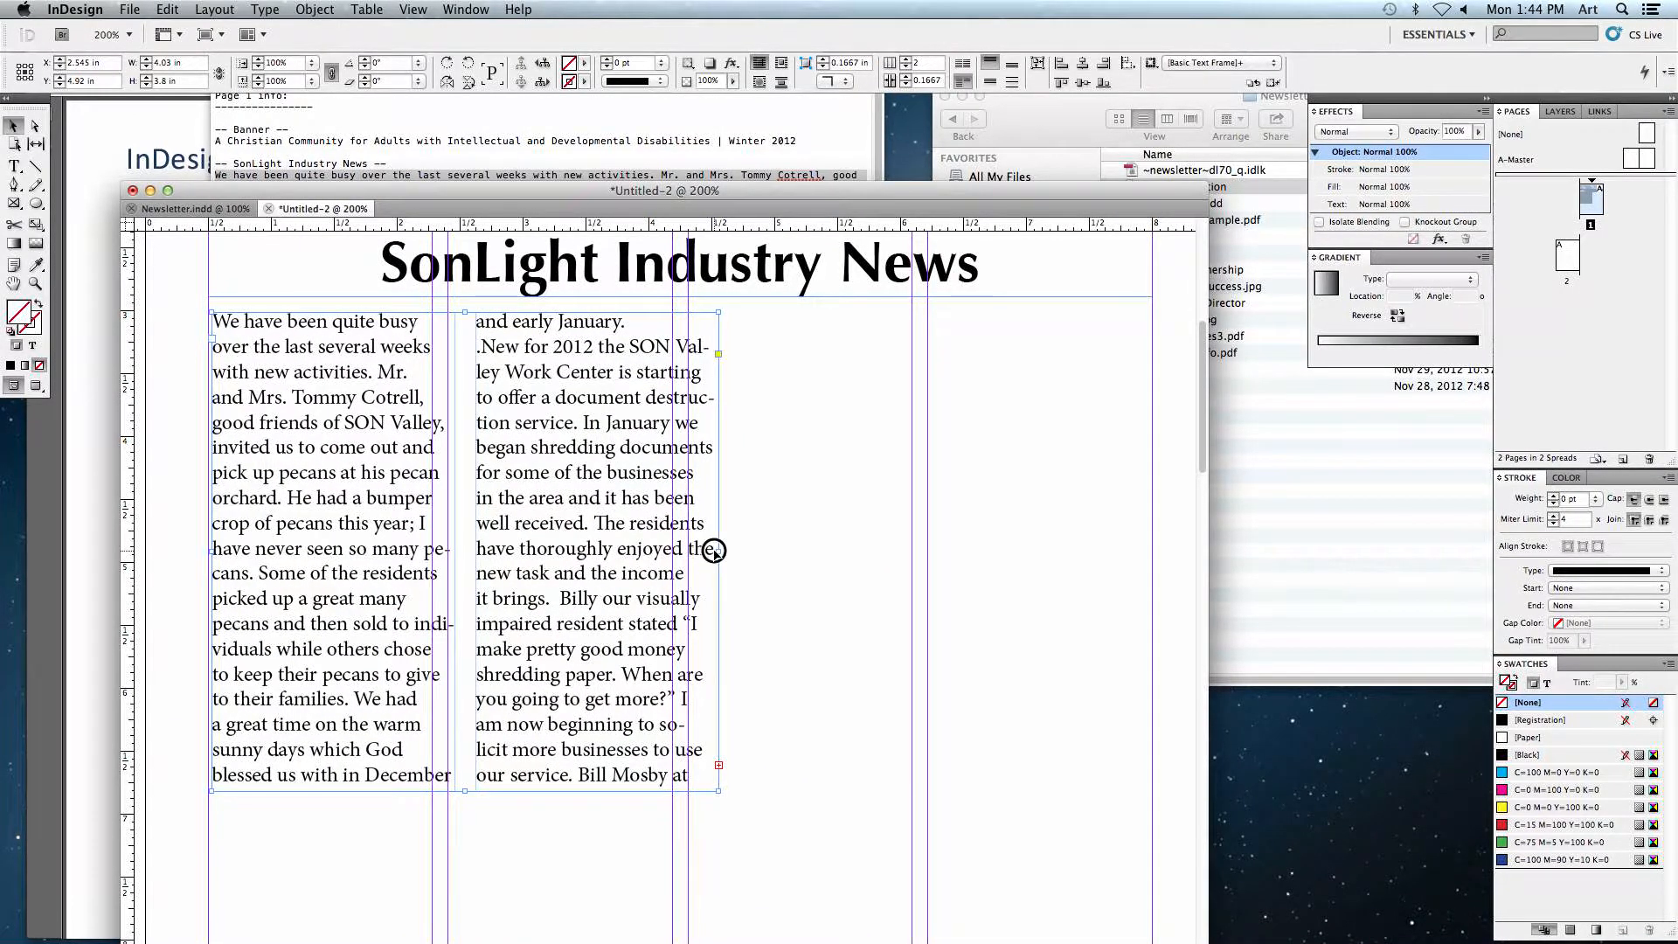
{"action": "left_click_drag", "start_coordinate": [717, 552], "coordinate": [1153, 557]}
{"action": "left_click_drag", "start_coordinate": [216, 549], "coordinate": [208, 551]}
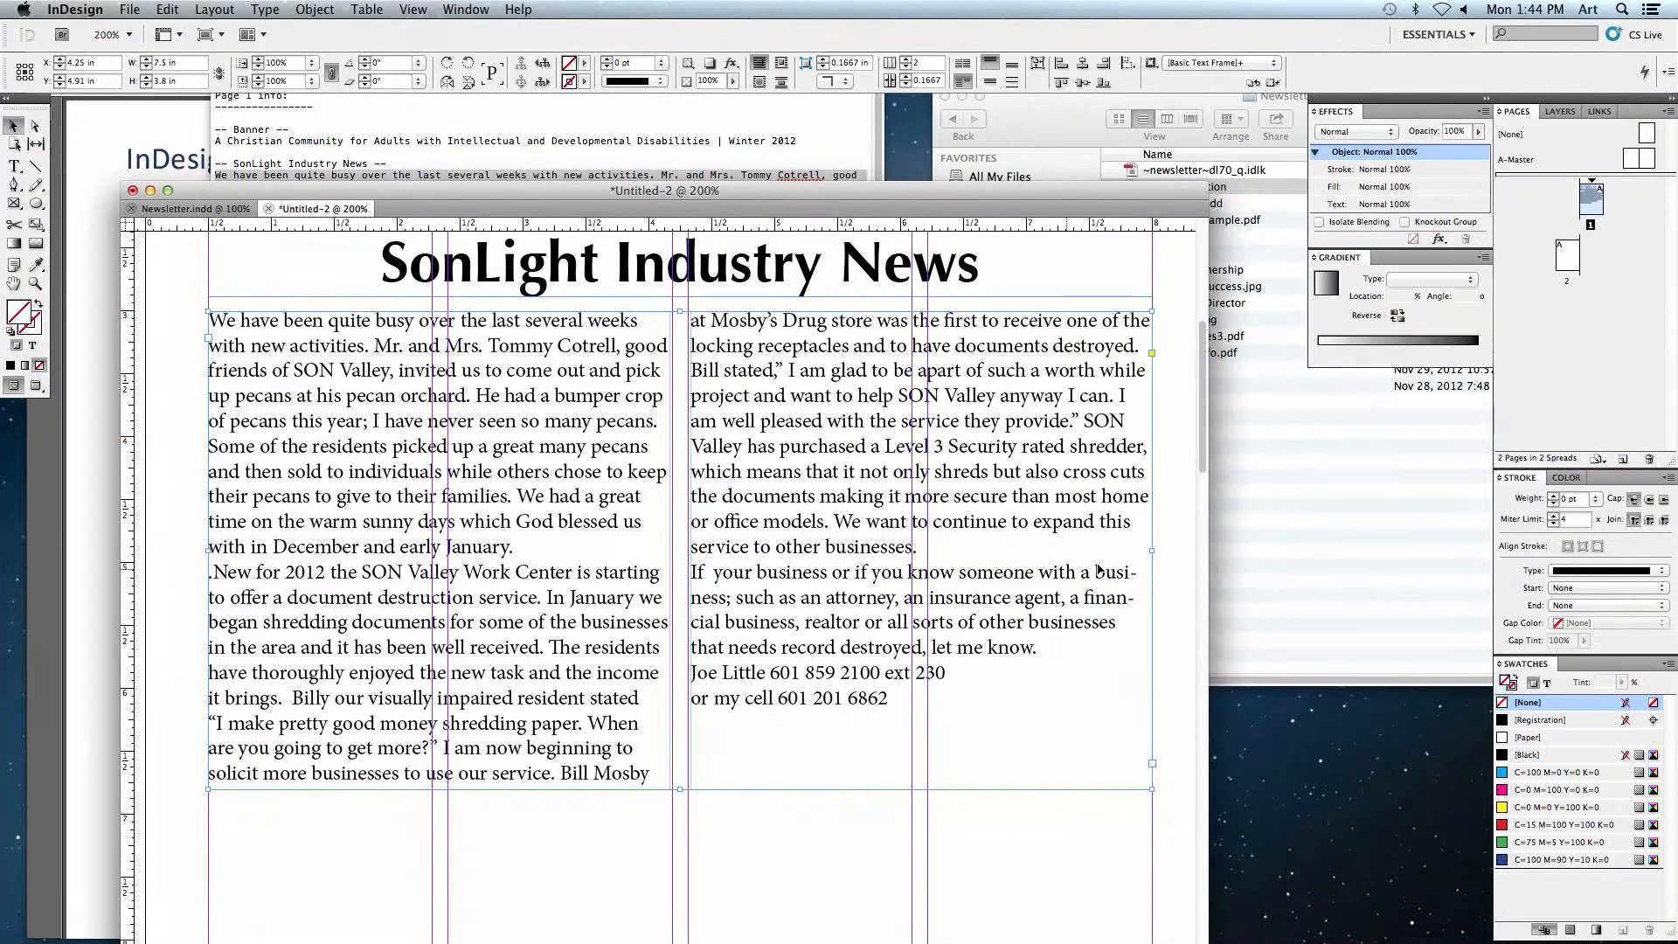
{"action": "left_click_drag", "start_coordinate": [1147, 553], "coordinate": [670, 555]}
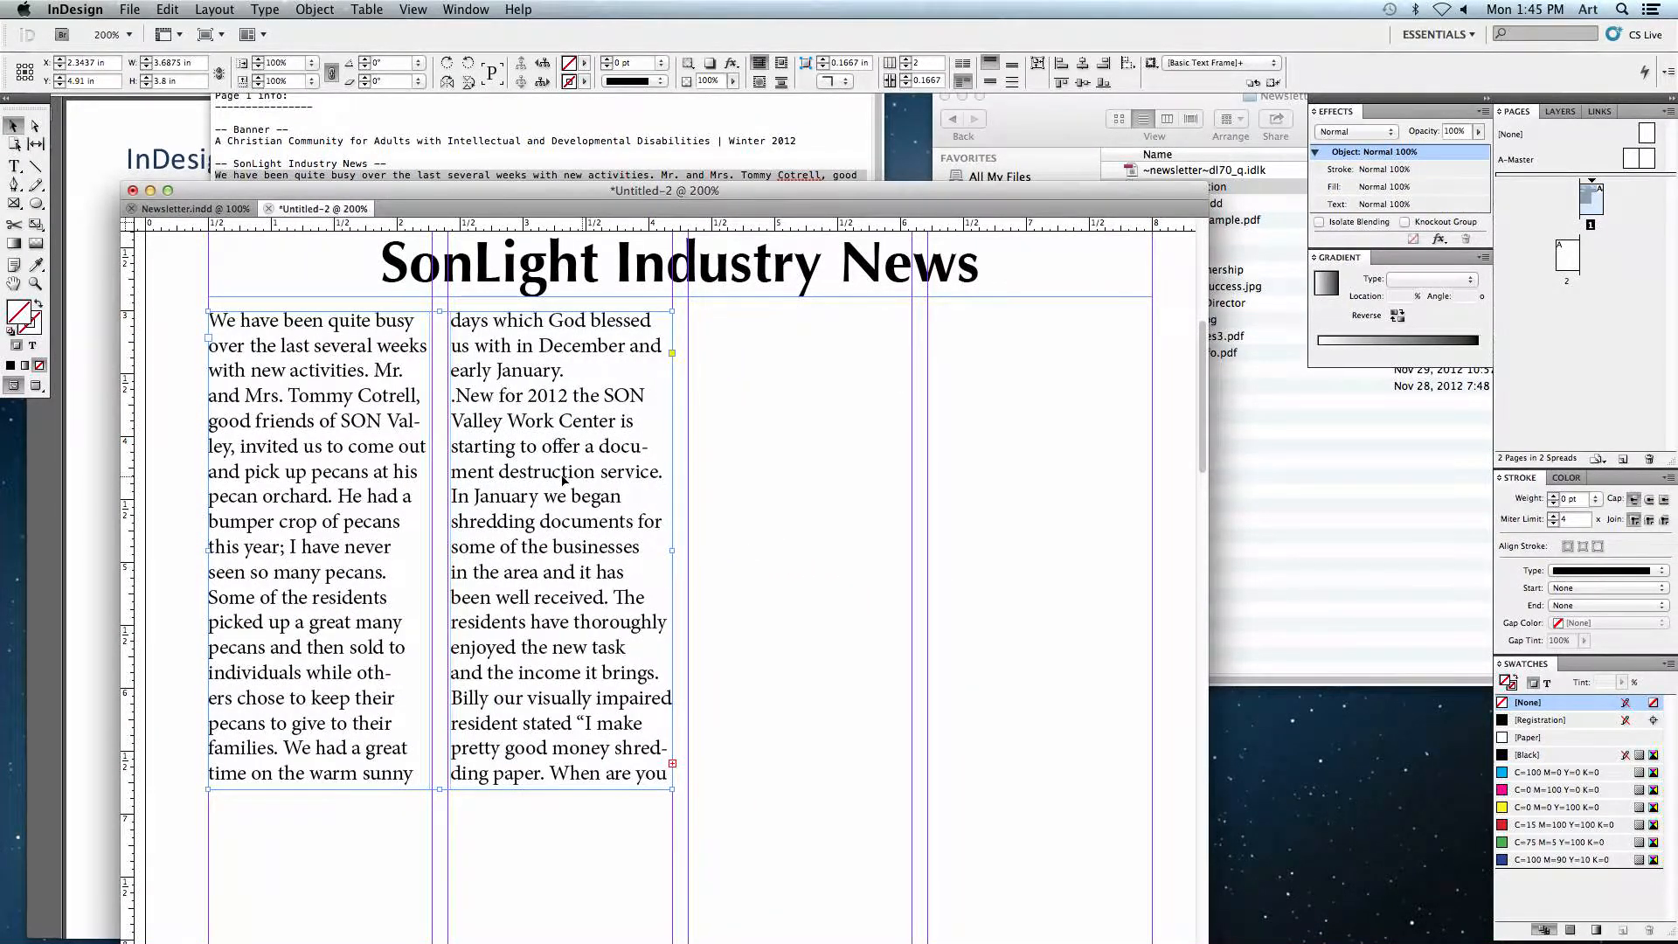
{"action": "left_click_drag", "start_coordinate": [673, 551], "coordinate": [1152, 550]}
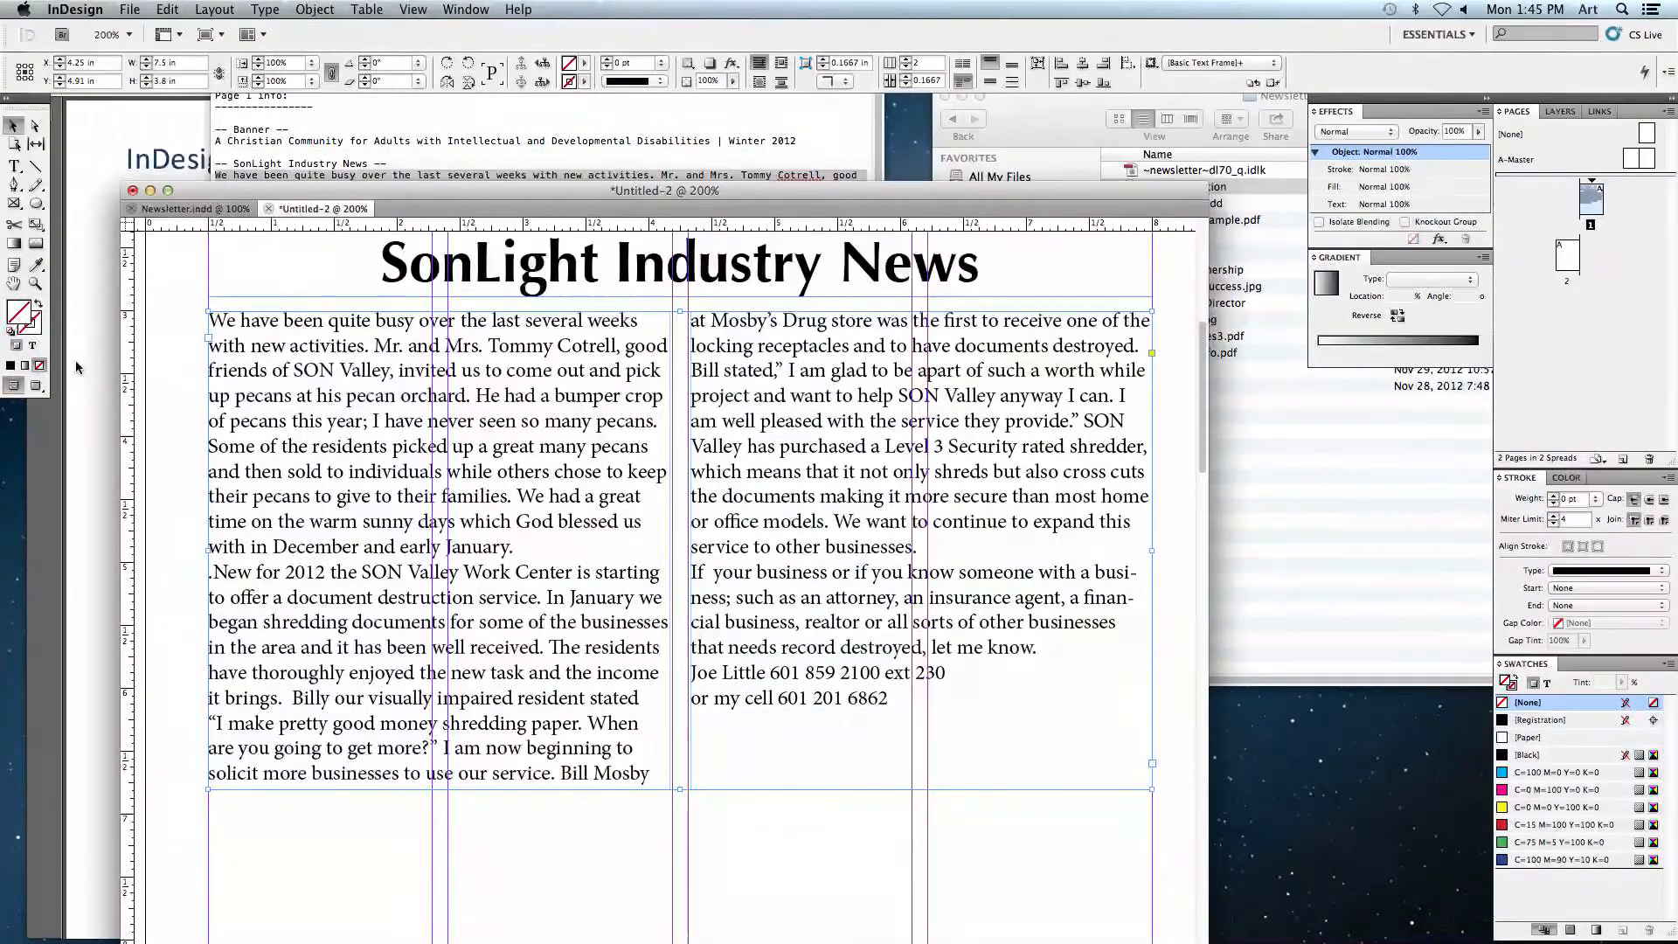
Step: Delete the stray period at the start of the 'New for 2012' paragraph
{"action": "left_click", "coordinate": [14, 166]}
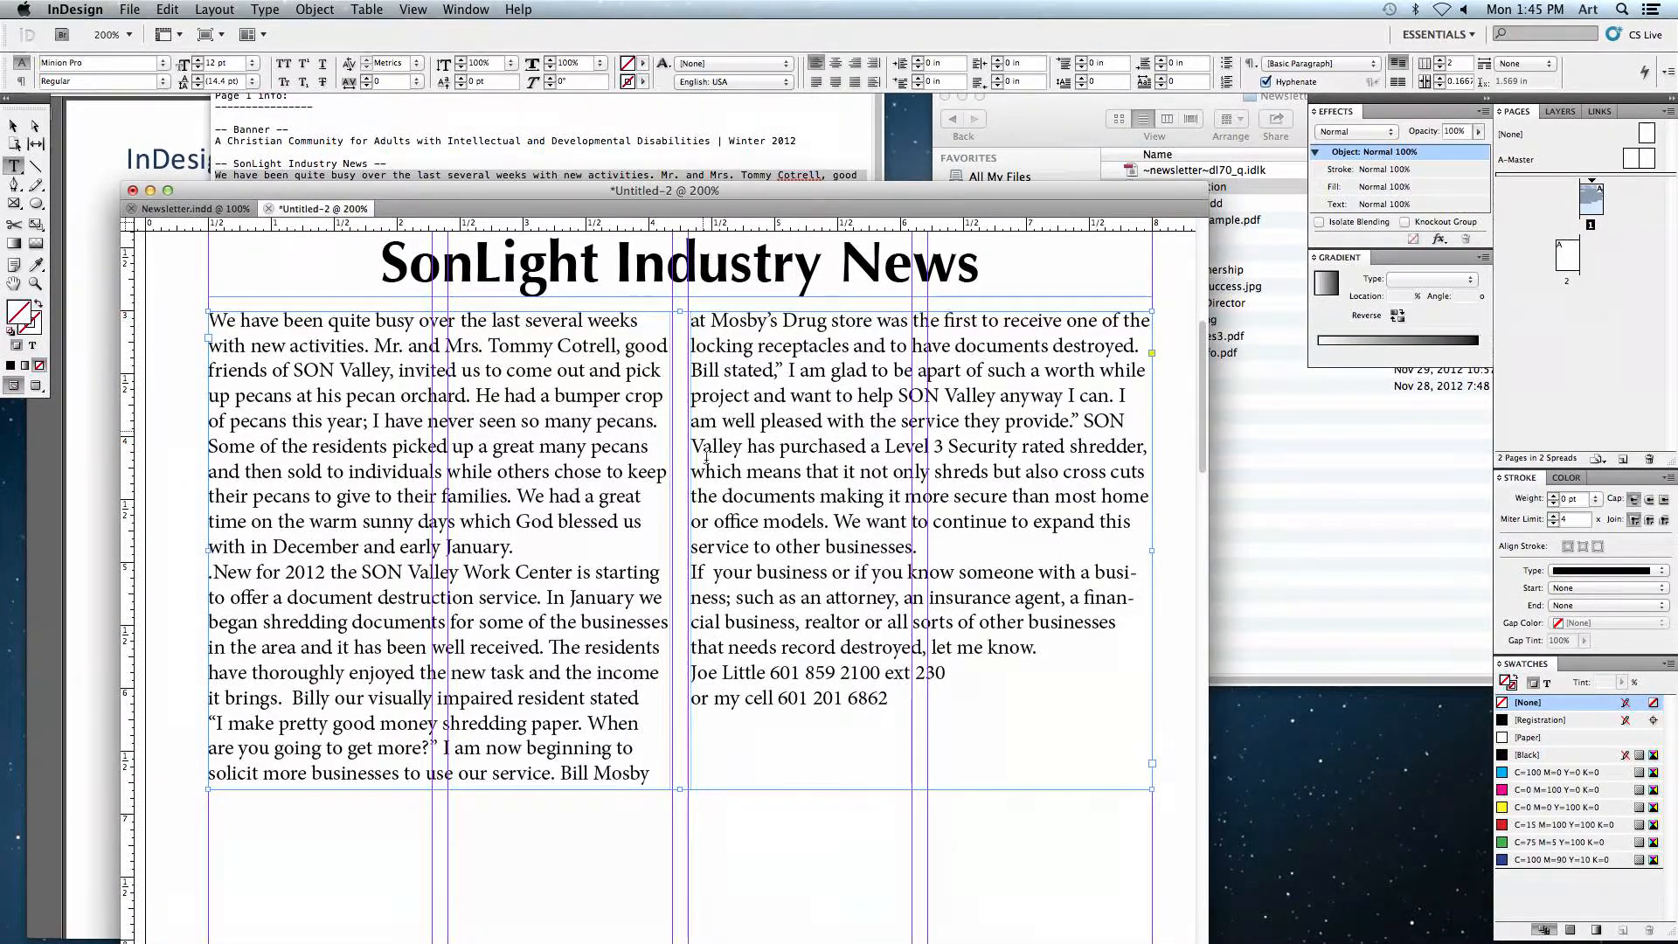
{"action": "left_click", "coordinate": [209, 581]}
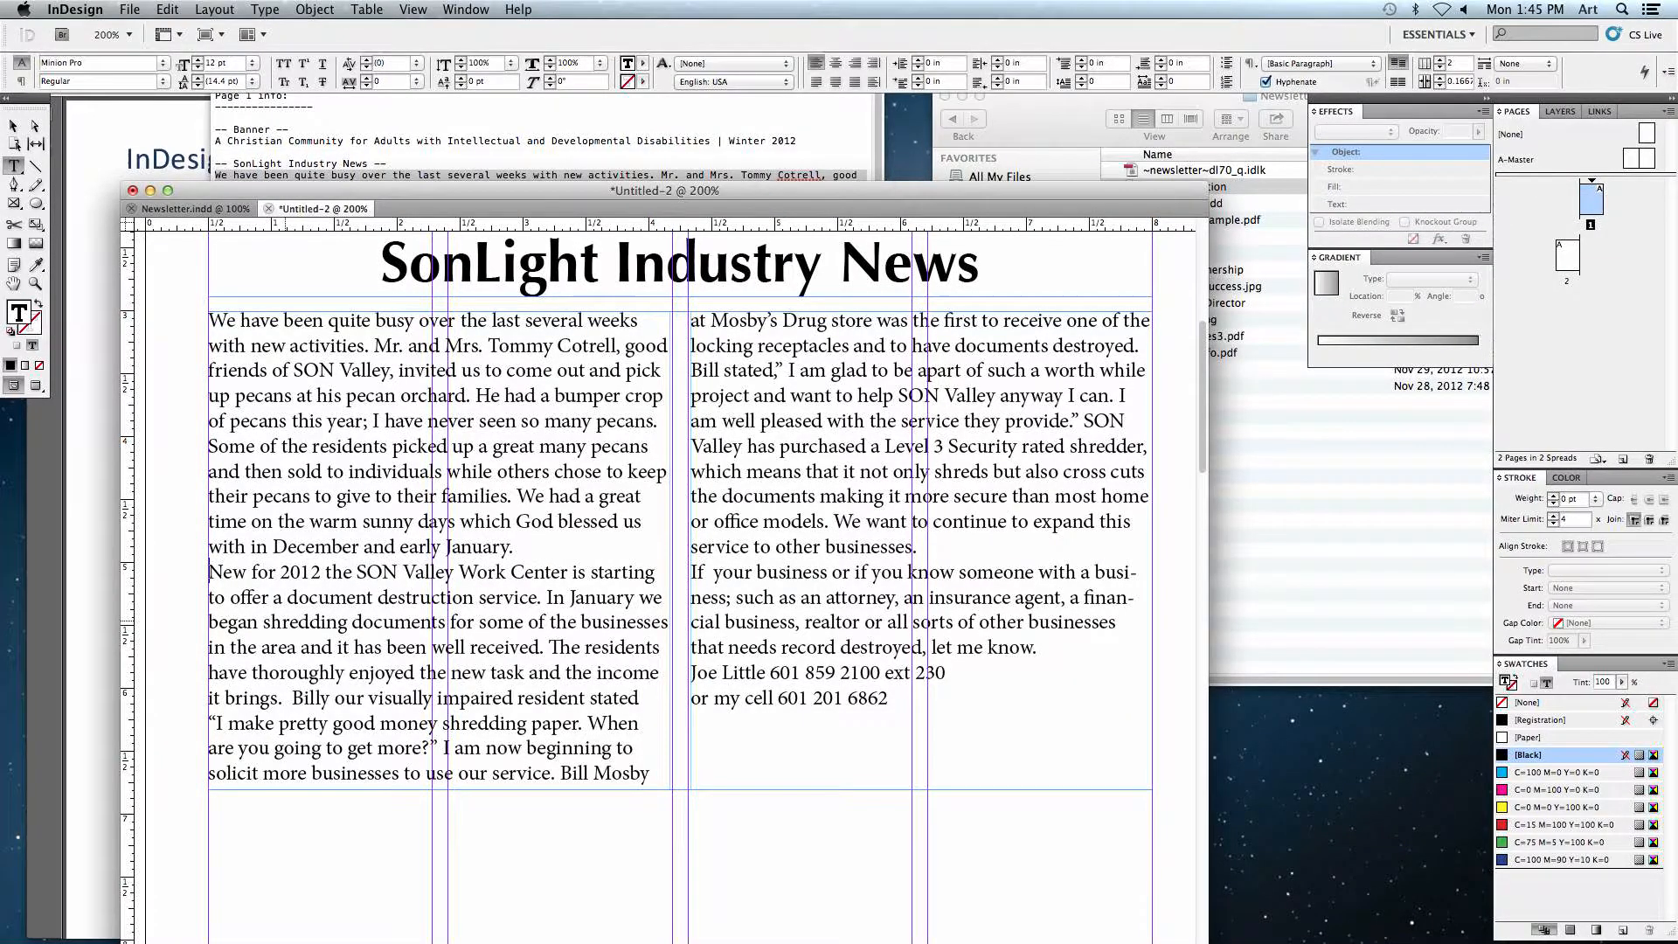
{"action": "left_click", "coordinate": [211, 321]}
{"action": "key", "text": "Tab"}
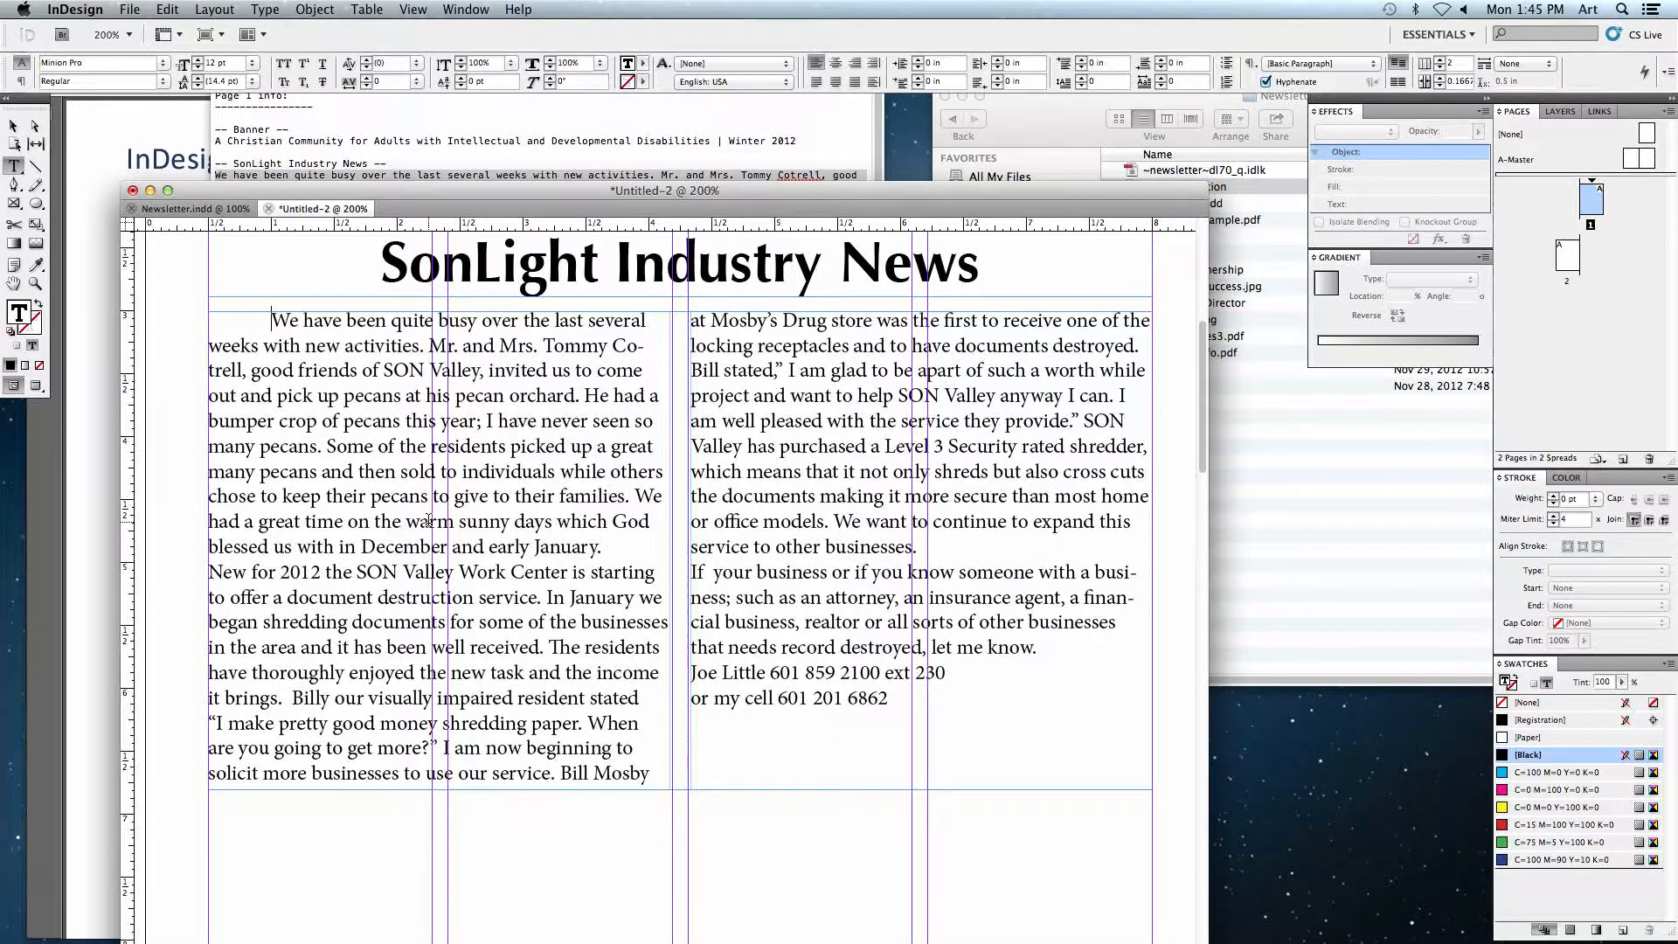
{"action": "key", "text": "BackSpace"}
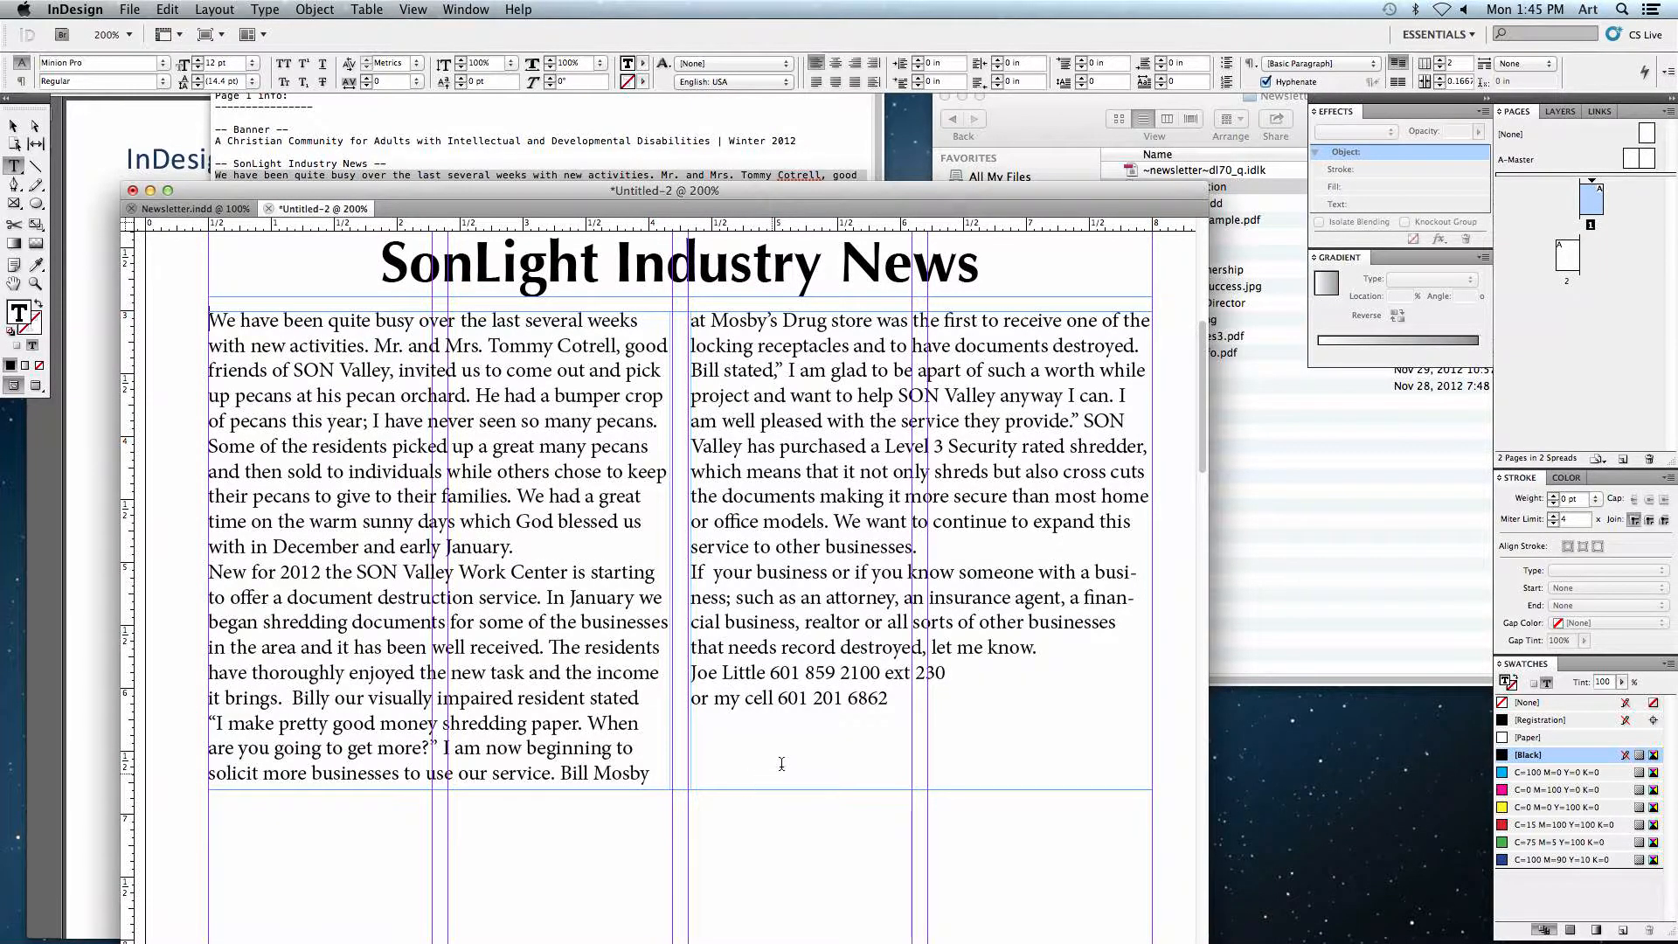
Step: Select all the story text and give its paragraphs a 0.25 in first-line indent
{"action": "left_click_drag", "start_coordinate": [890, 699], "coordinate": [208, 313]}
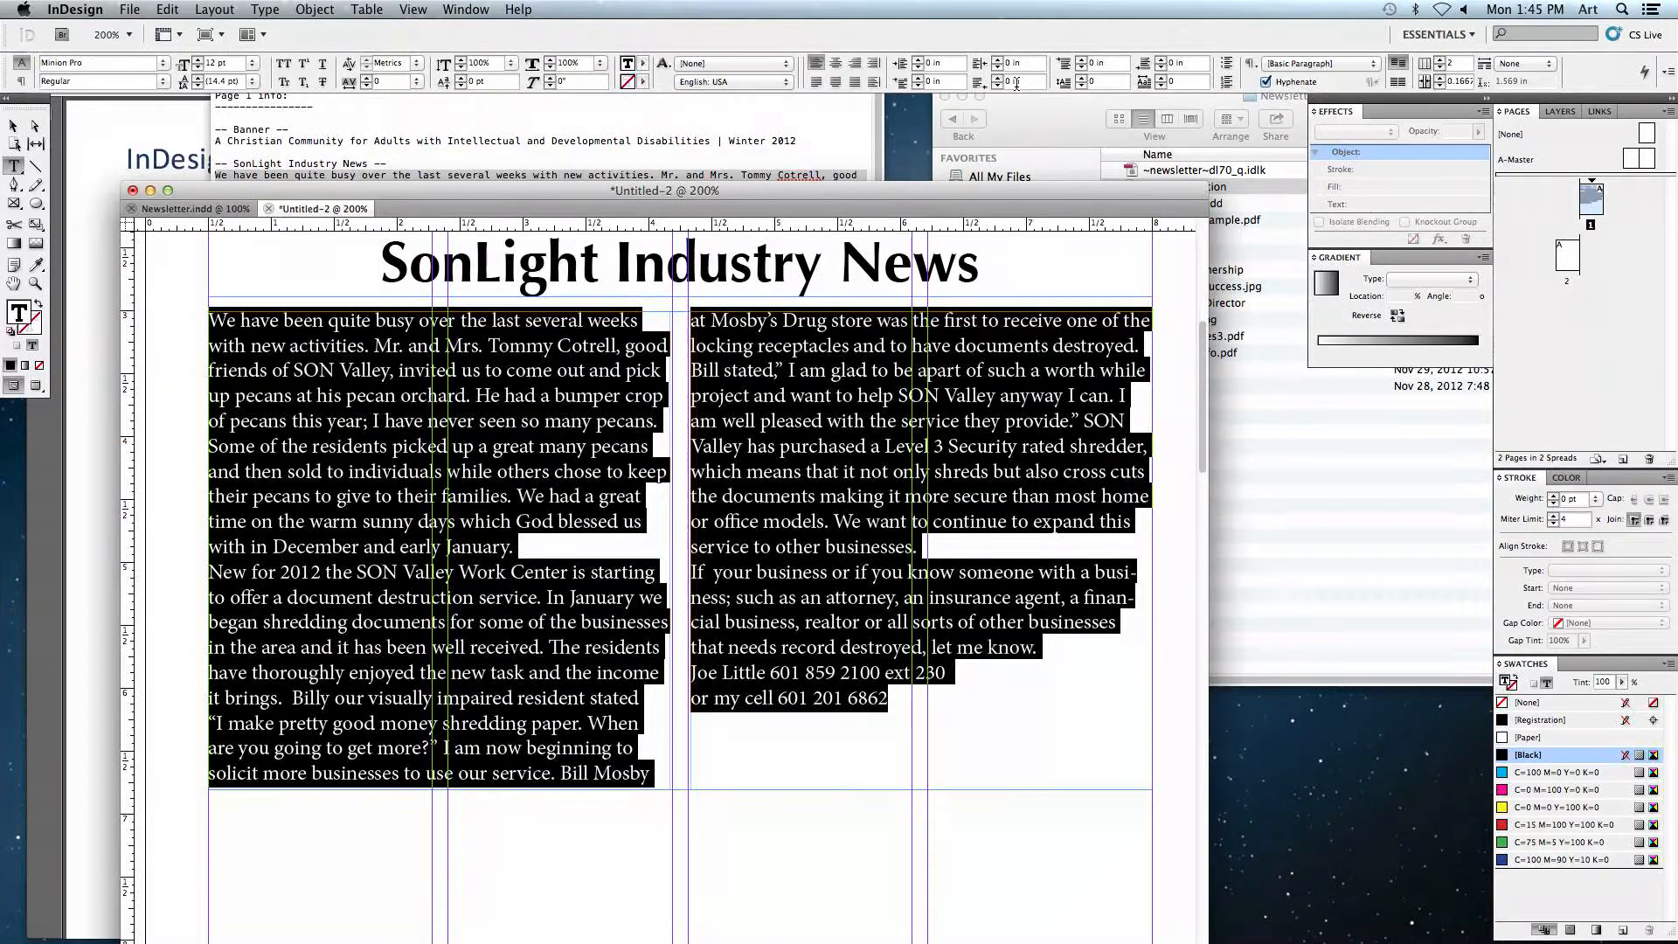
{"action": "double_click", "coordinate": [932, 82]}
{"action": "double_click", "coordinate": [942, 84]}
{"action": "type", "text": ".25"}
{"action": "key", "text": "Return"}
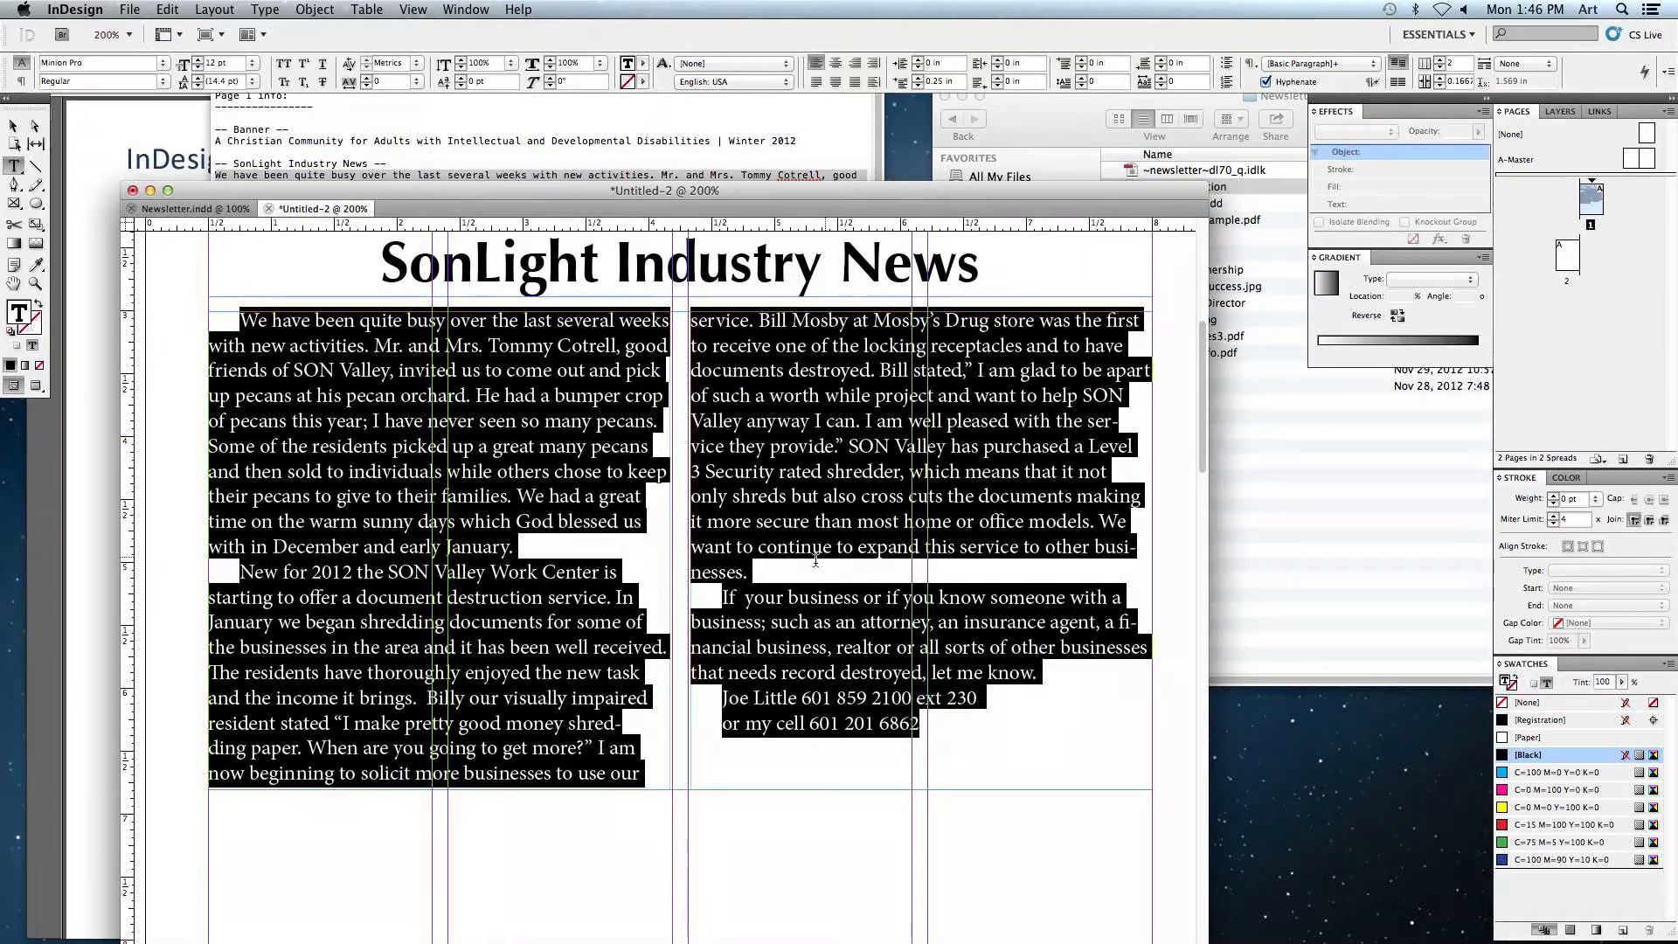
Step: Shorten the story frame's height to about 3.64 in so the text rebalances between the two columns
{"action": "left_click", "coordinate": [717, 672]}
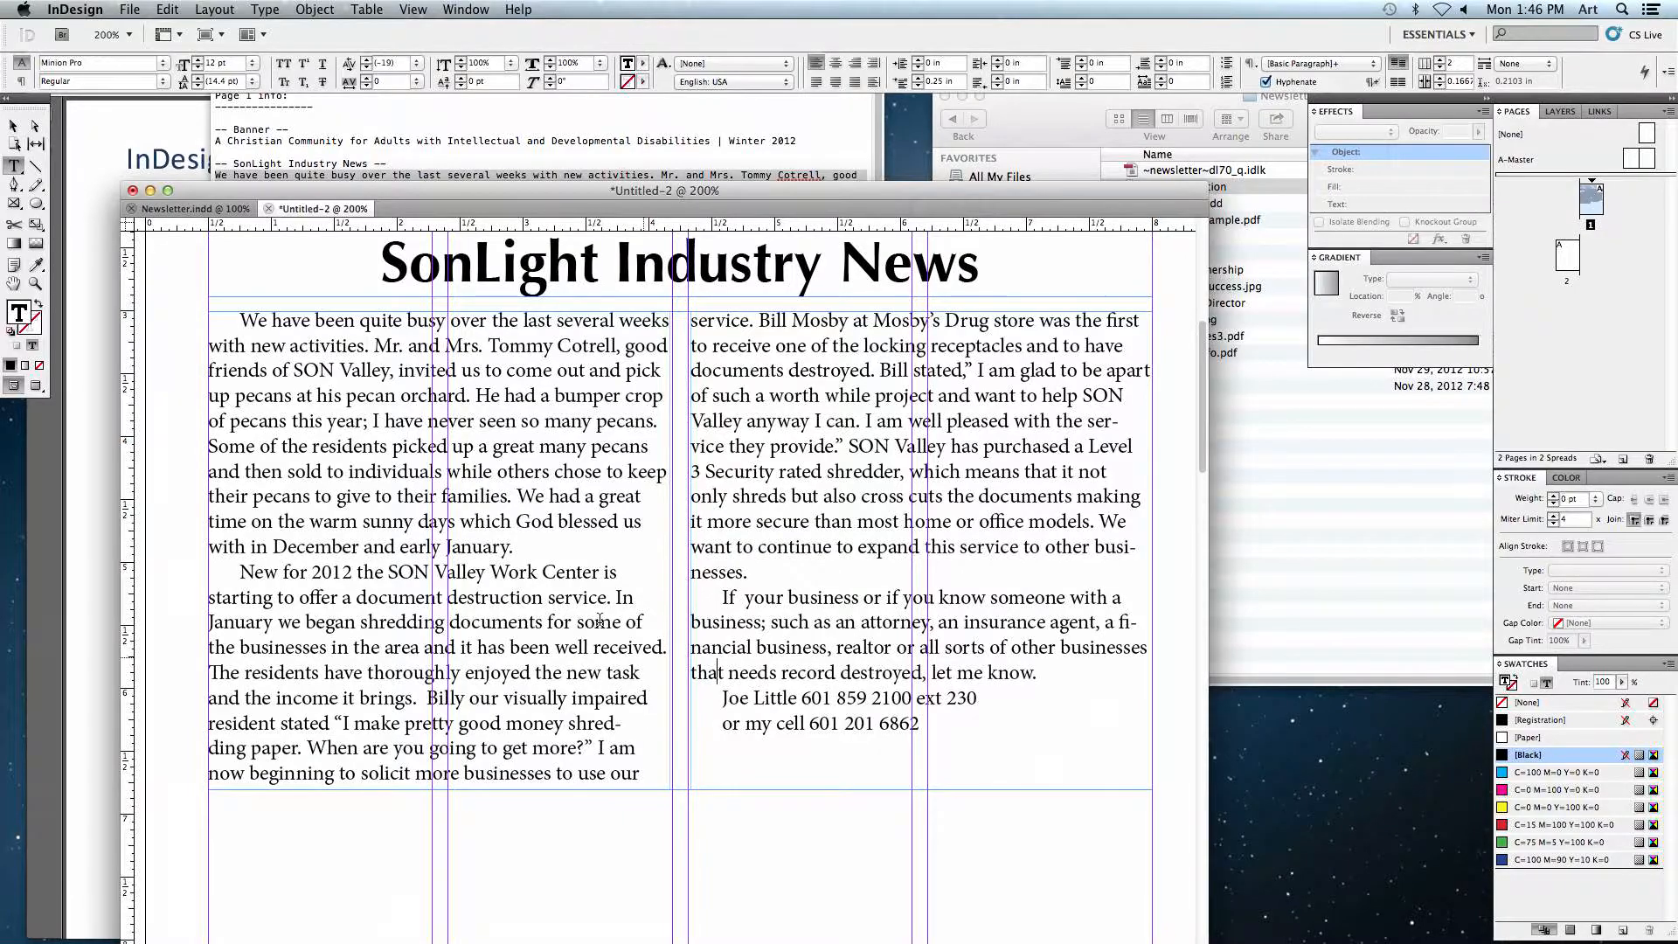
{"action": "left_click", "coordinate": [13, 126]}
{"action": "left_click_drag", "start_coordinate": [680, 789], "coordinate": [679, 777]}
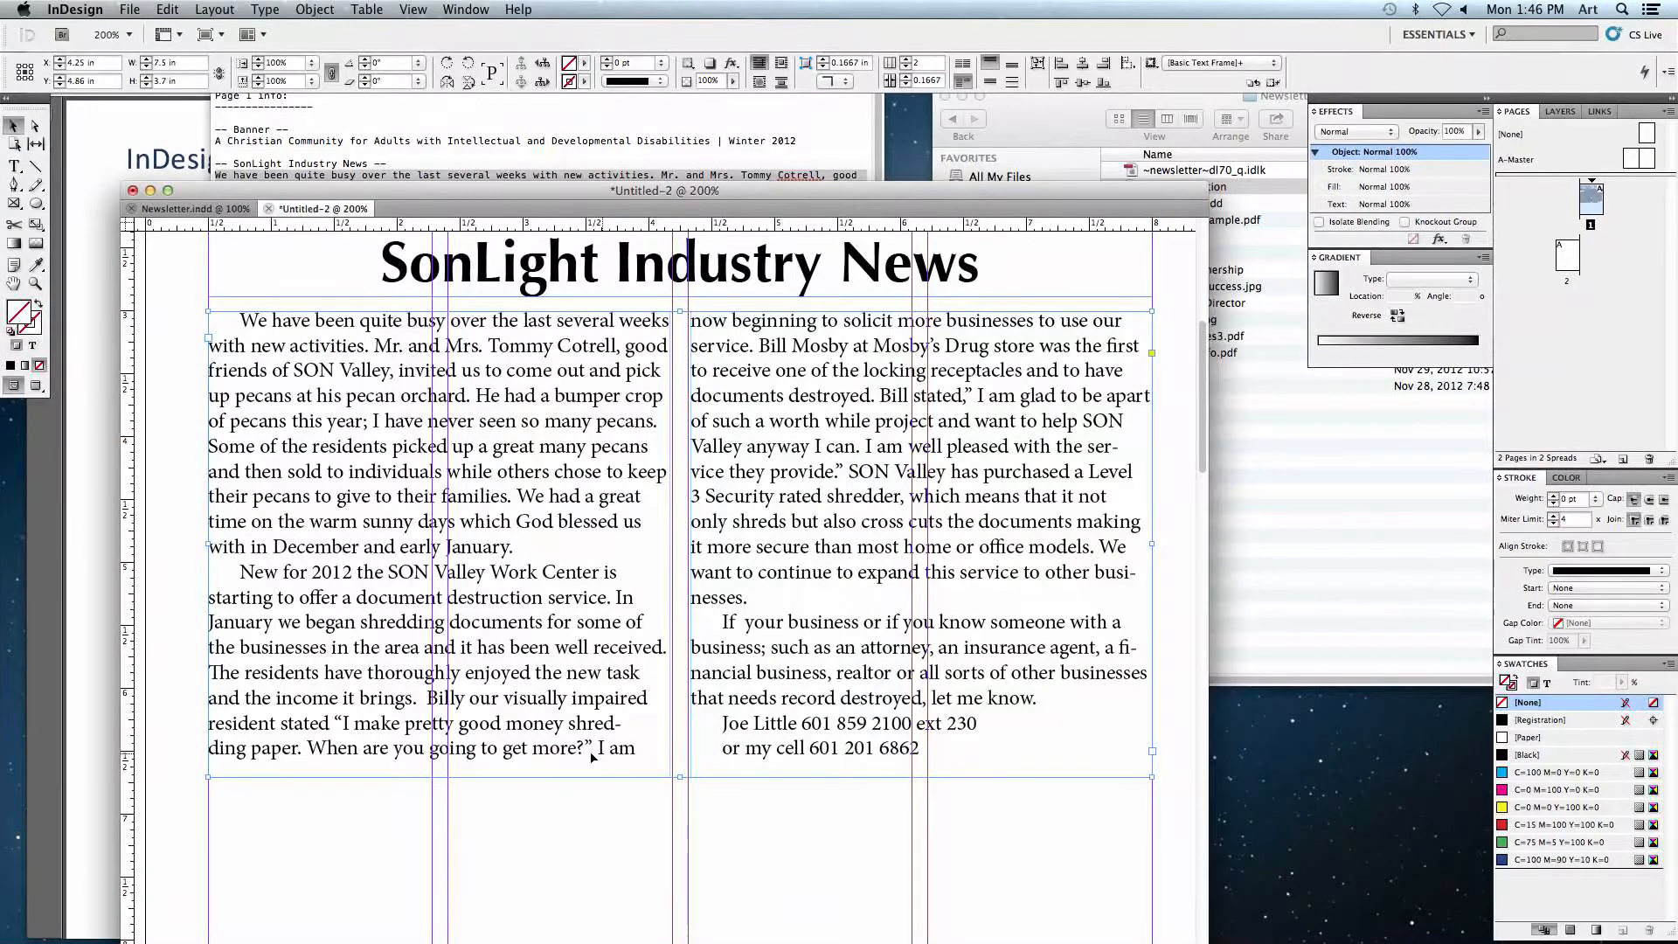
{"action": "left_click_drag", "start_coordinate": [680, 777], "coordinate": [679, 770]}
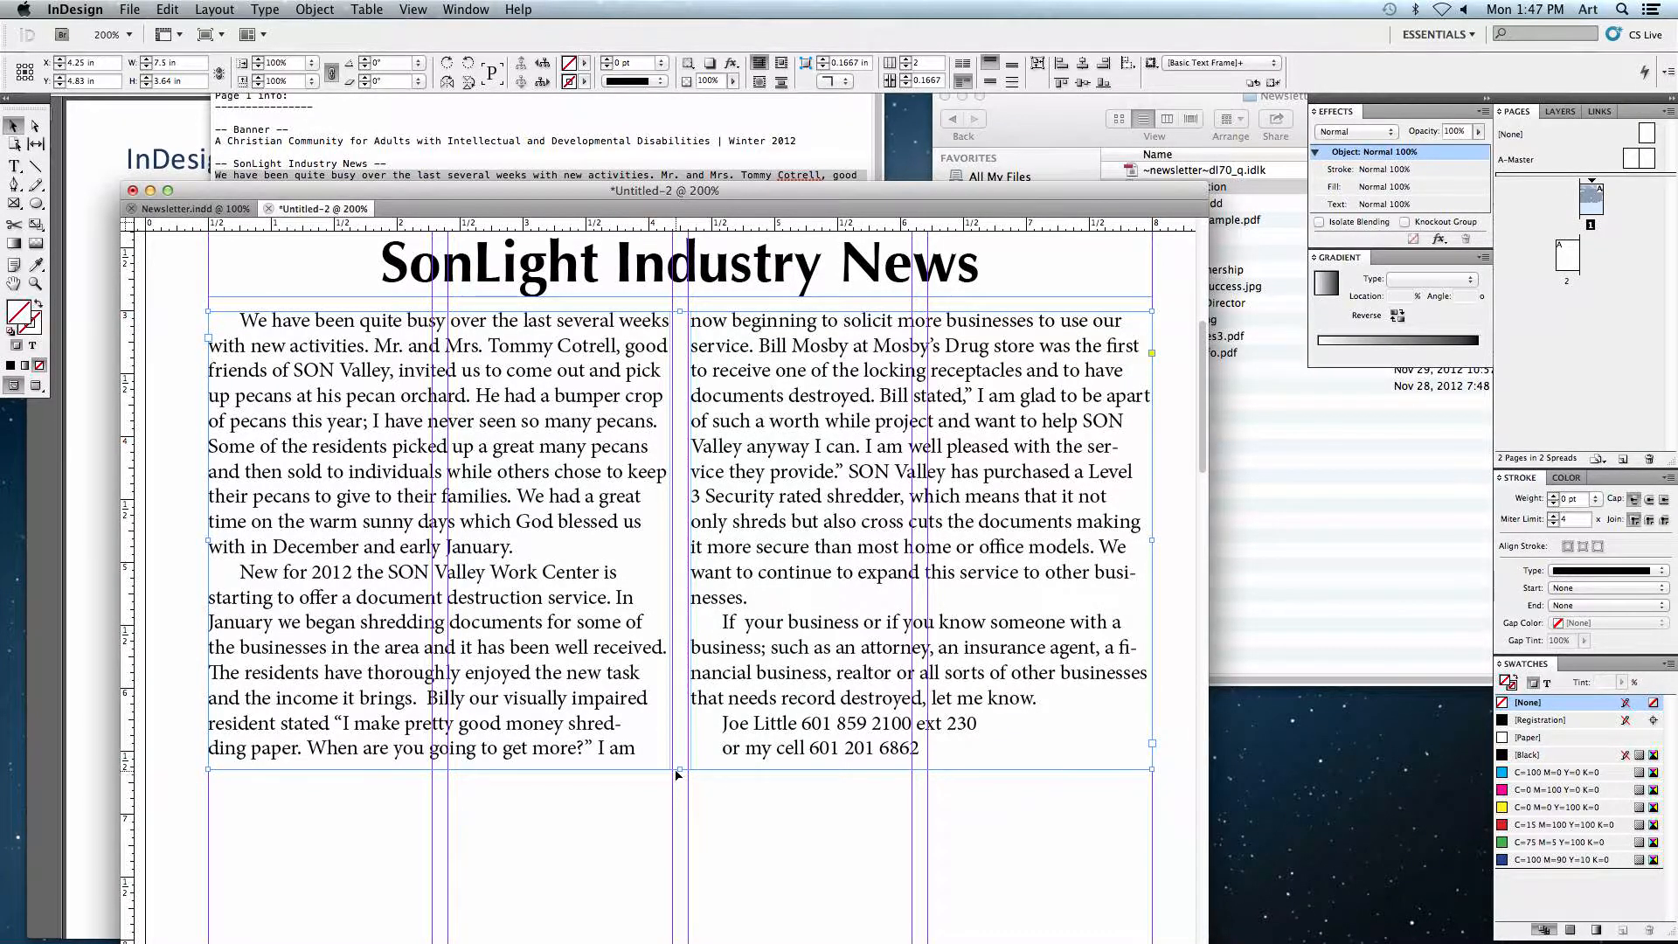
Step: Examine the horizontal rule separating the sections in the finished newsletter
{"action": "left_click", "coordinate": [667, 883]}
{"action": "key", "text": "super+minus"}
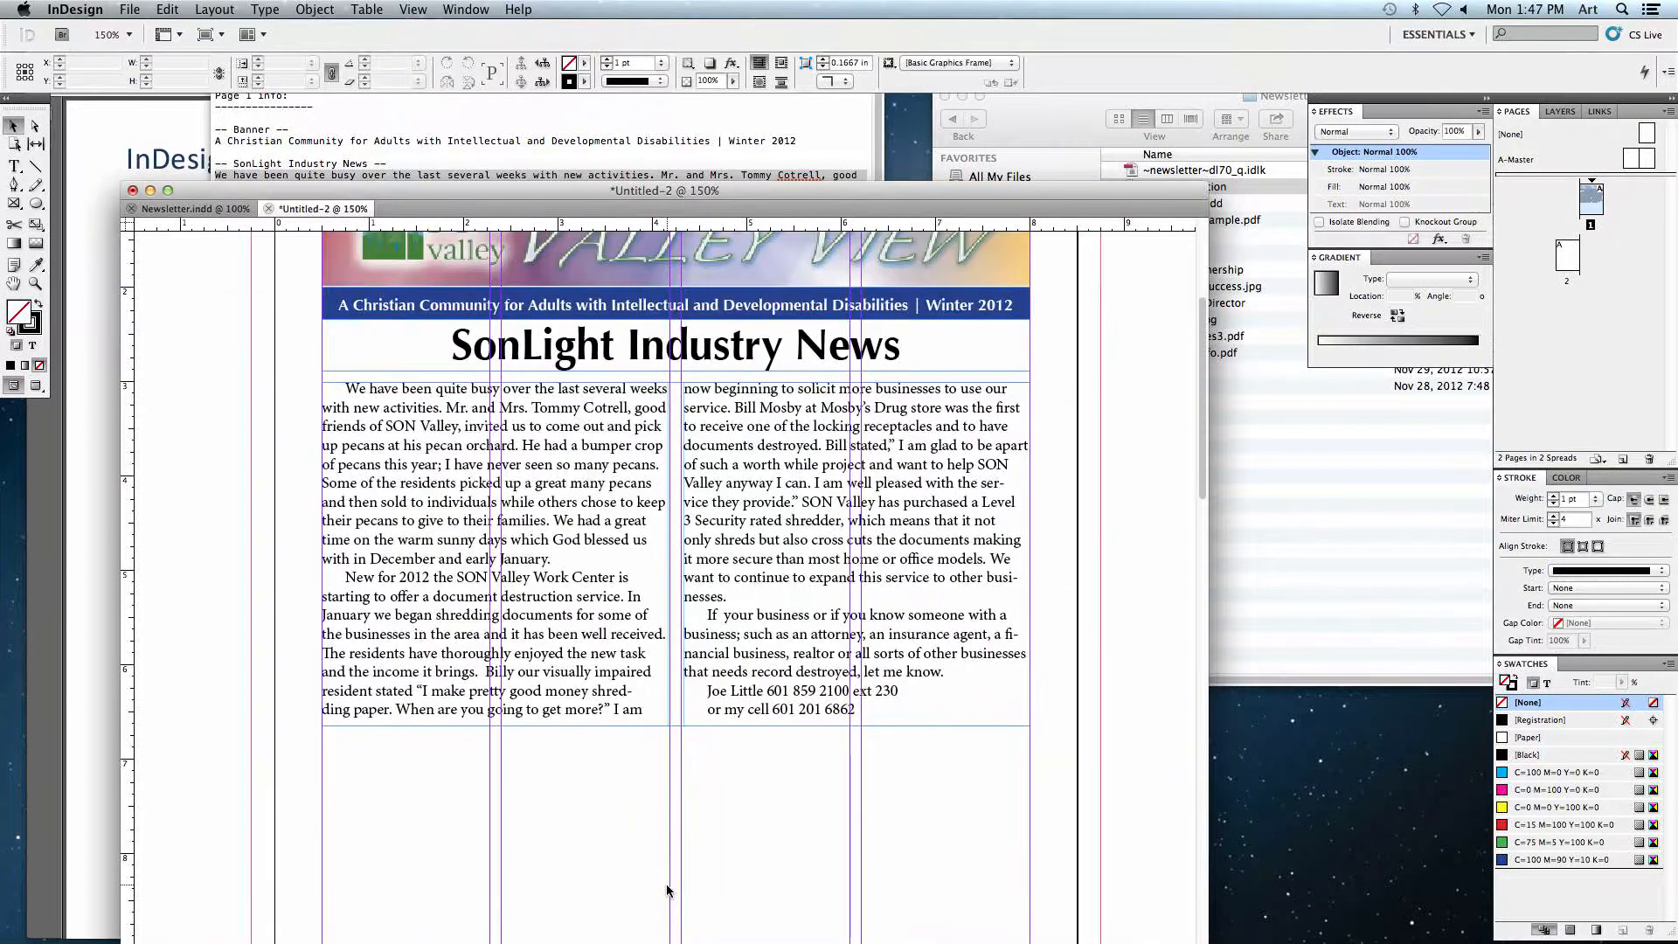
{"action": "left_click_drag", "start_coordinate": [661, 831], "coordinate": [668, 588]}
{"action": "left_click", "coordinate": [196, 208]}
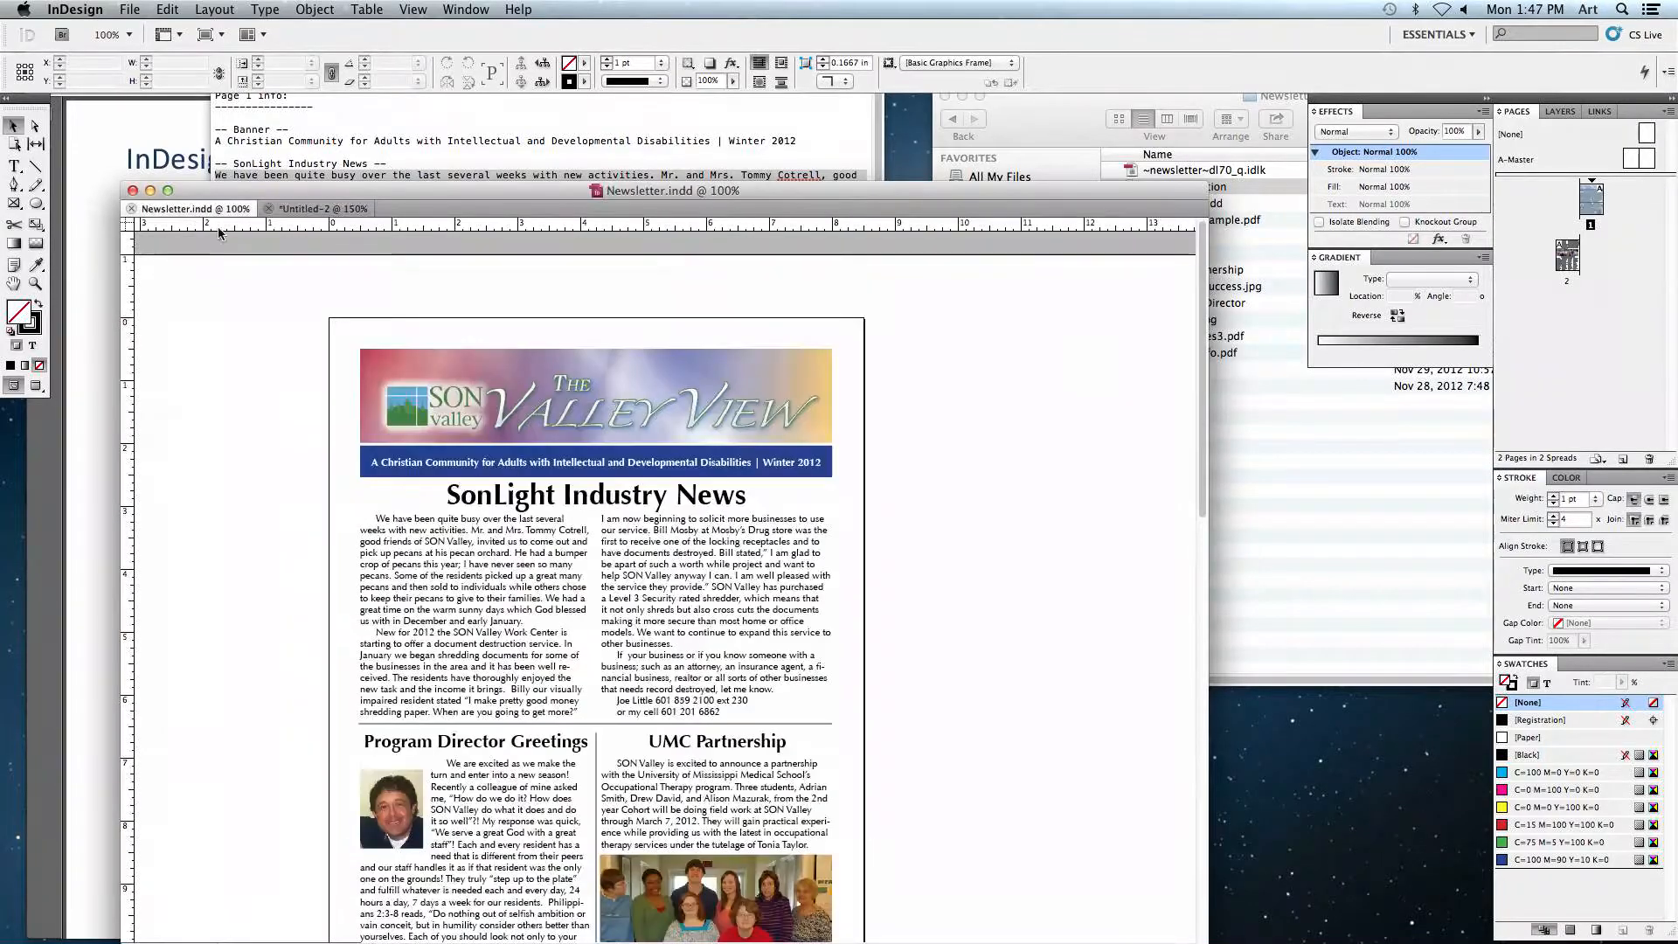
{"action": "scroll", "coordinate": [333, 458], "scroll_direction": "down", "scroll_amount": 3}
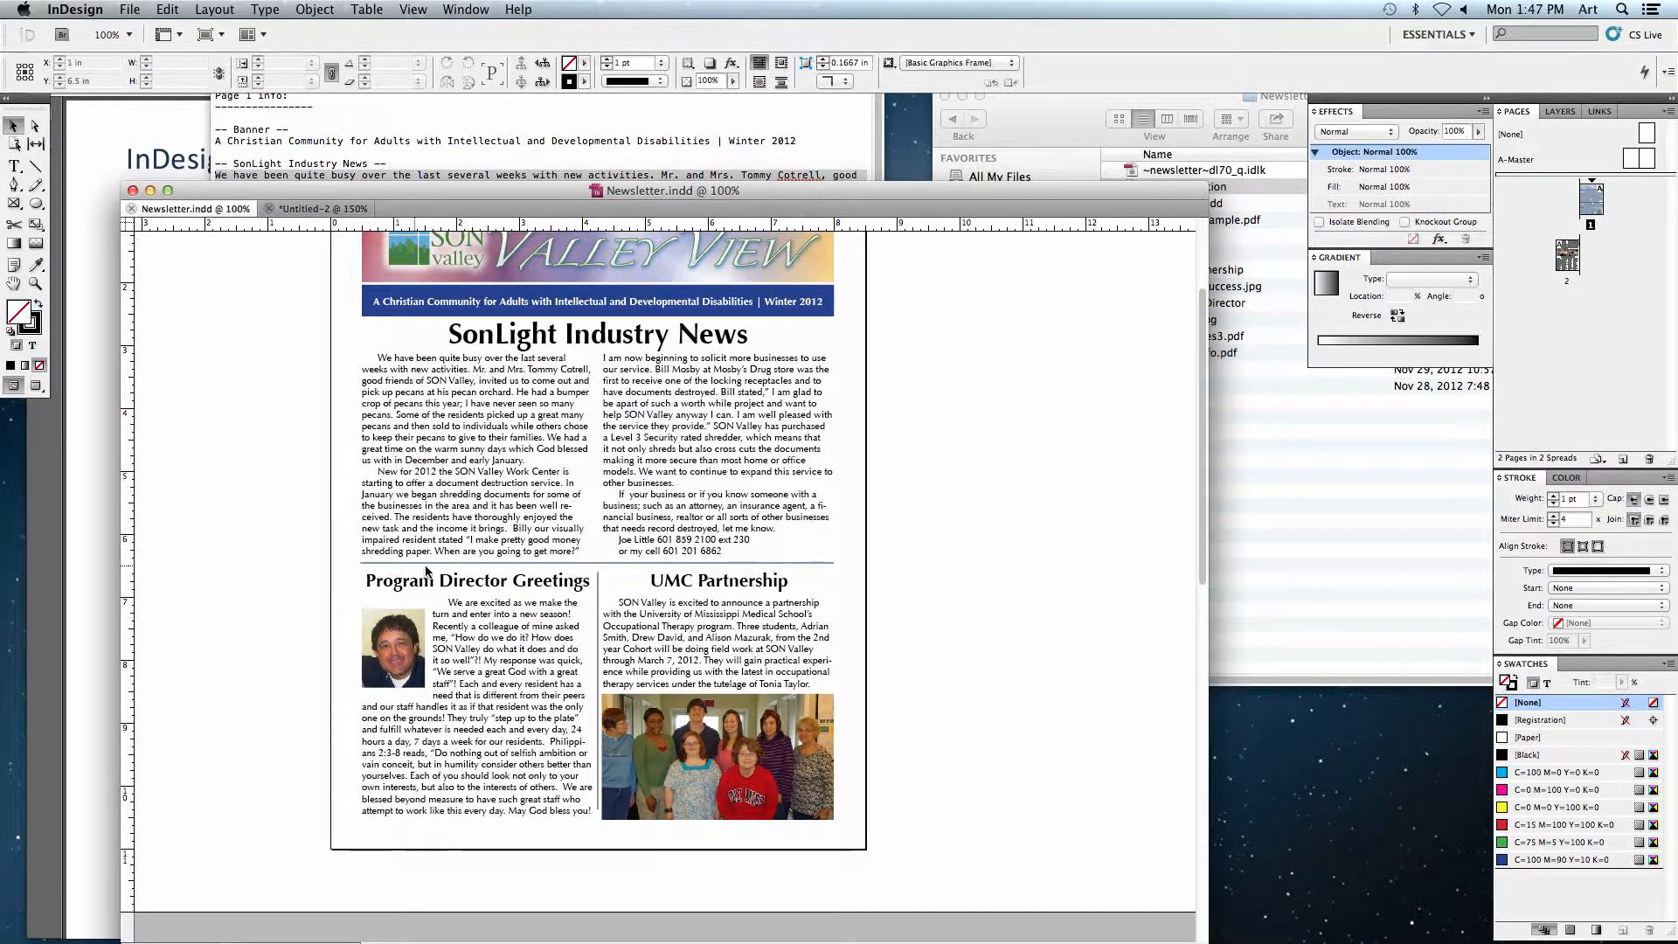
{"action": "left_click", "coordinate": [643, 563]}
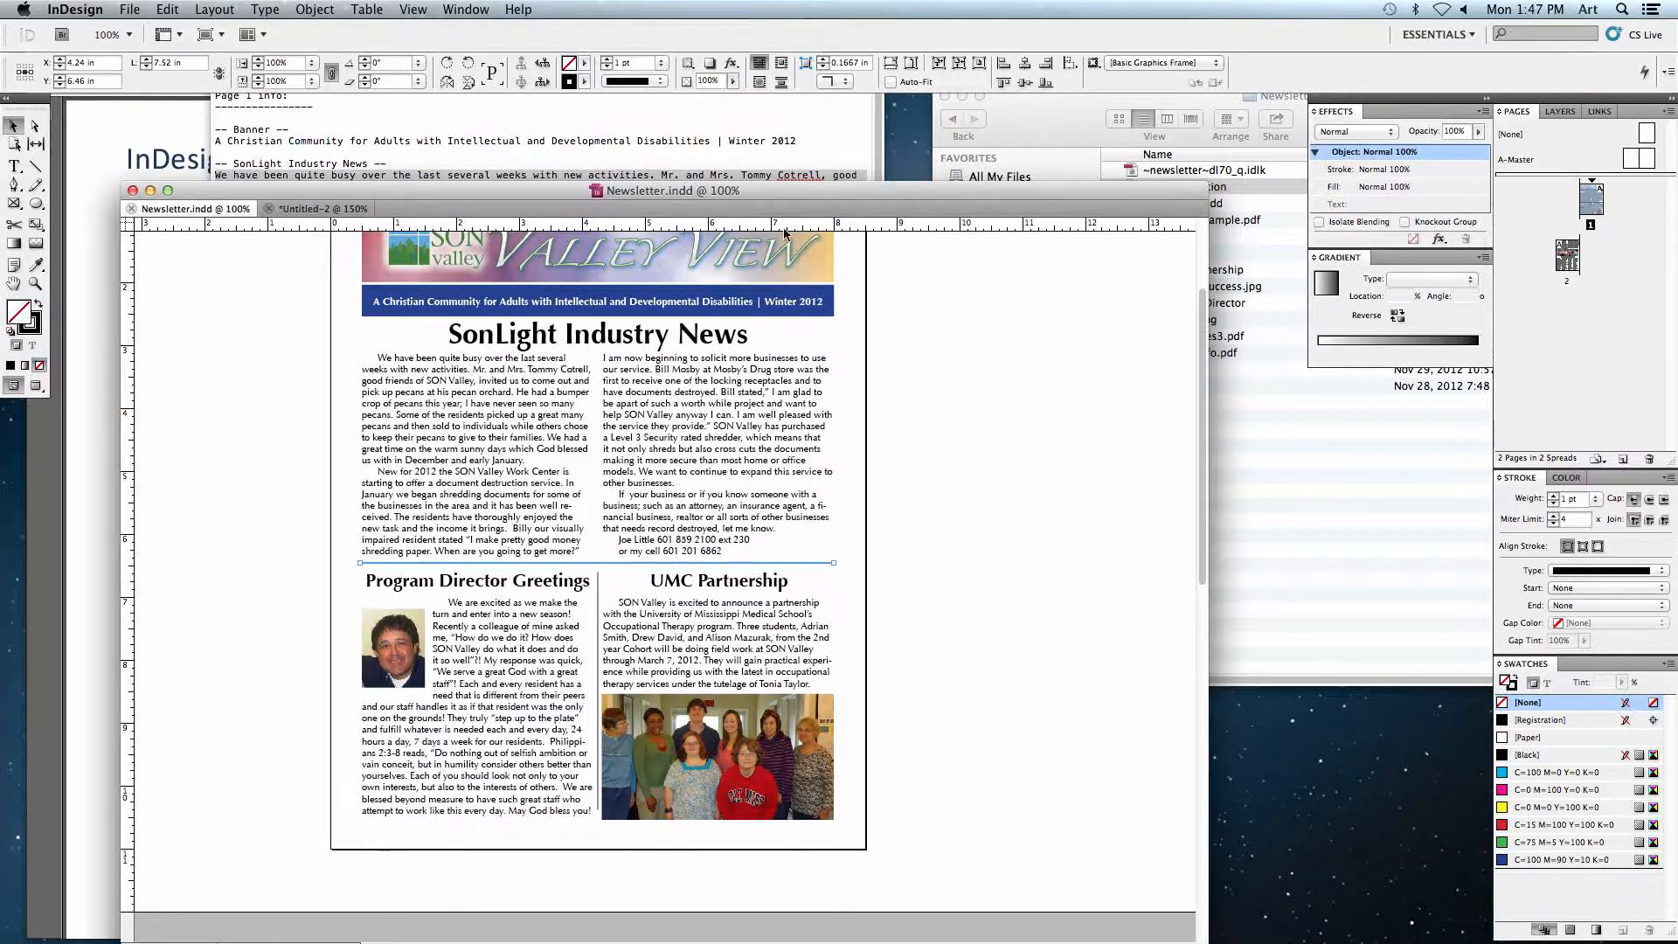
{"action": "left_click", "coordinate": [375, 214]}
{"action": "key", "text": "ctrl+v"}
{"action": "left_click_drag", "start_coordinate": [513, 589], "coordinate": [522, 486]}
{"action": "key", "text": "ctrl+grave"}
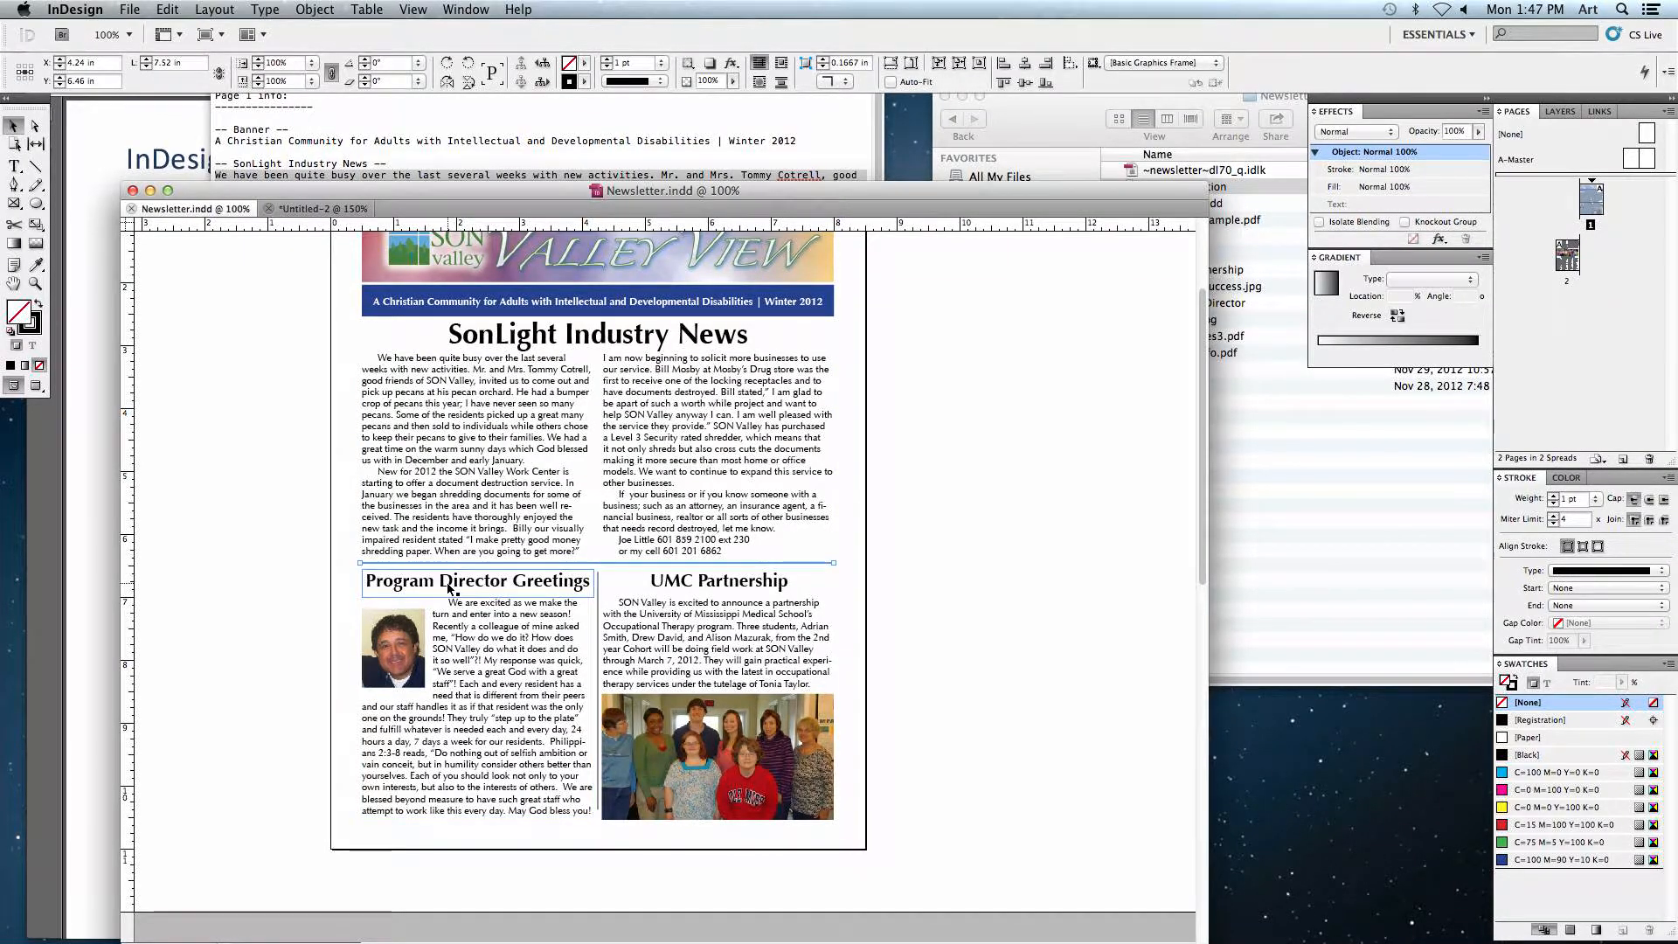
Step: Copy the horizontal rule, 'Program Director Greetings' heading and its story from the finished newsletter and paste them below the SonLight story
{"action": "left_click", "coordinate": [371, 581]}
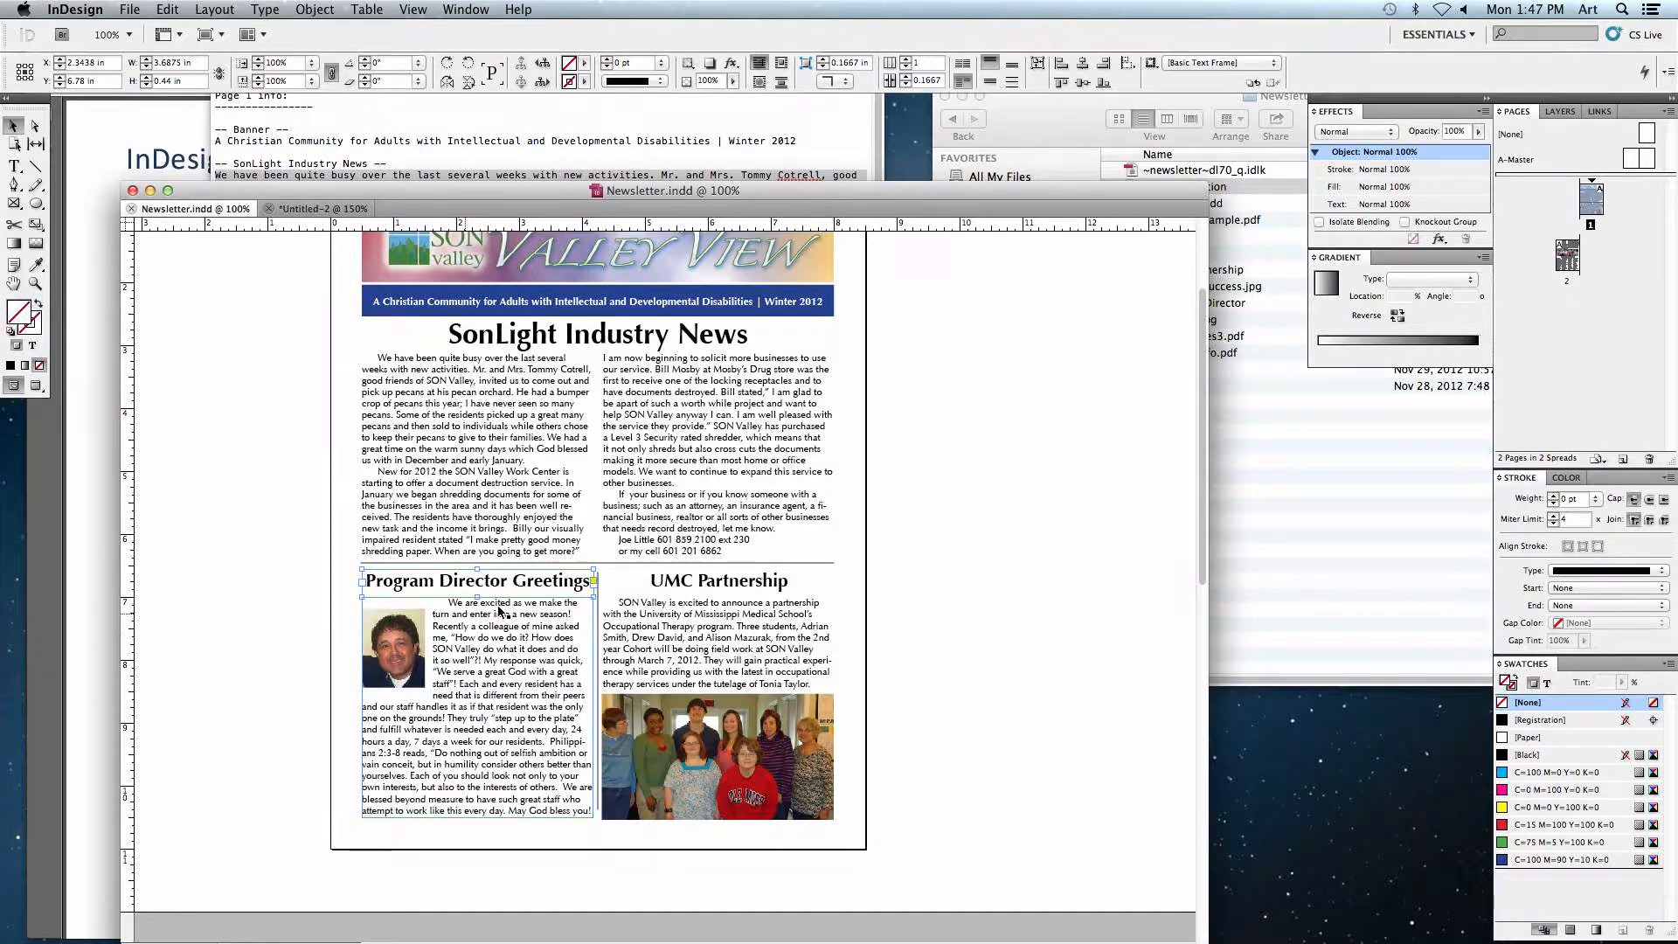
{"action": "left_click", "coordinate": [501, 644]}
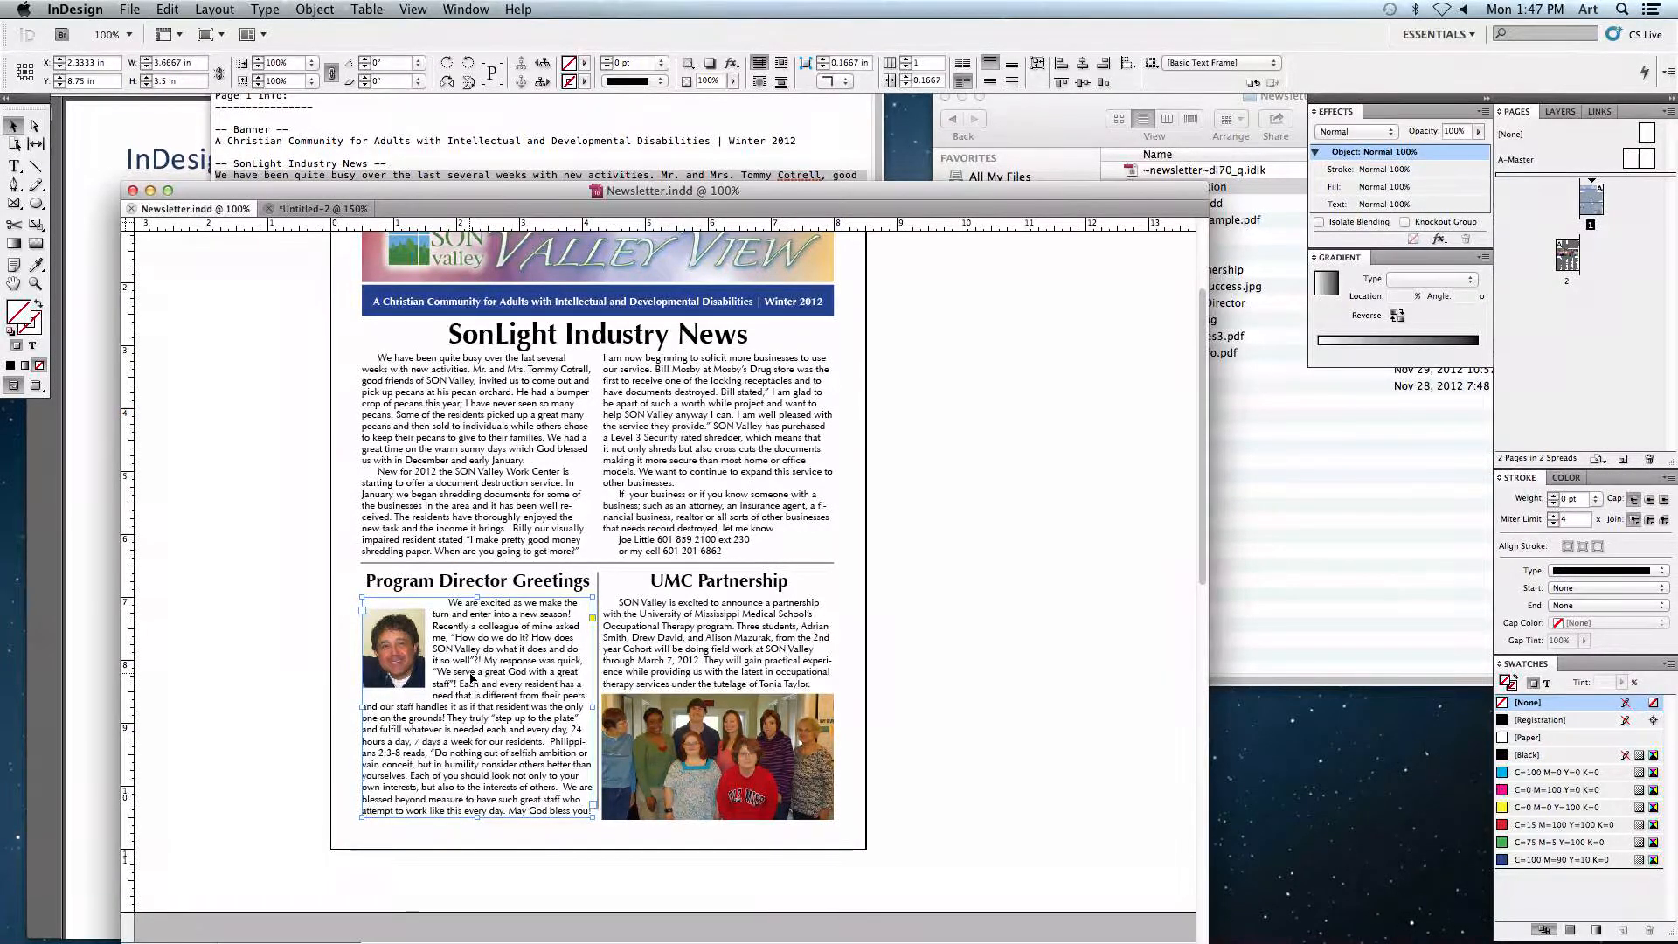
{"action": "left_click", "coordinate": [512, 588], "text": "shift"}
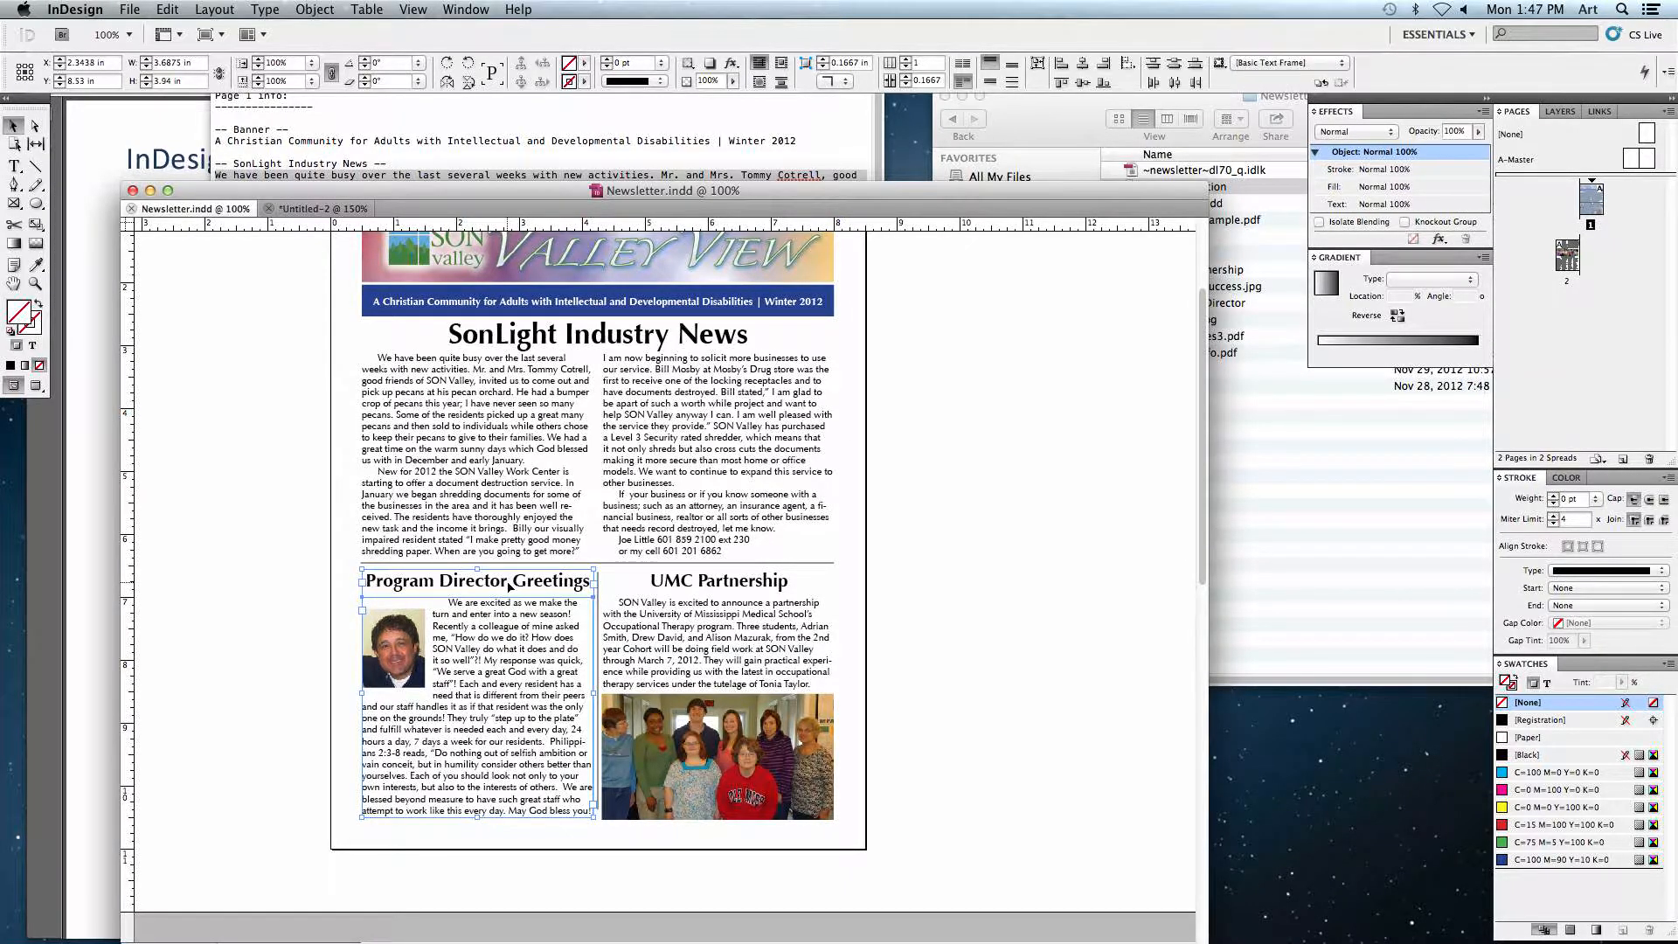
{"action": "left_click_drag", "start_coordinate": [330, 226], "coordinate": [439, 645]}
{"action": "left_click", "coordinate": [292, 575]}
{"action": "left_click_drag", "start_coordinate": [277, 562], "coordinate": [330, 522]}
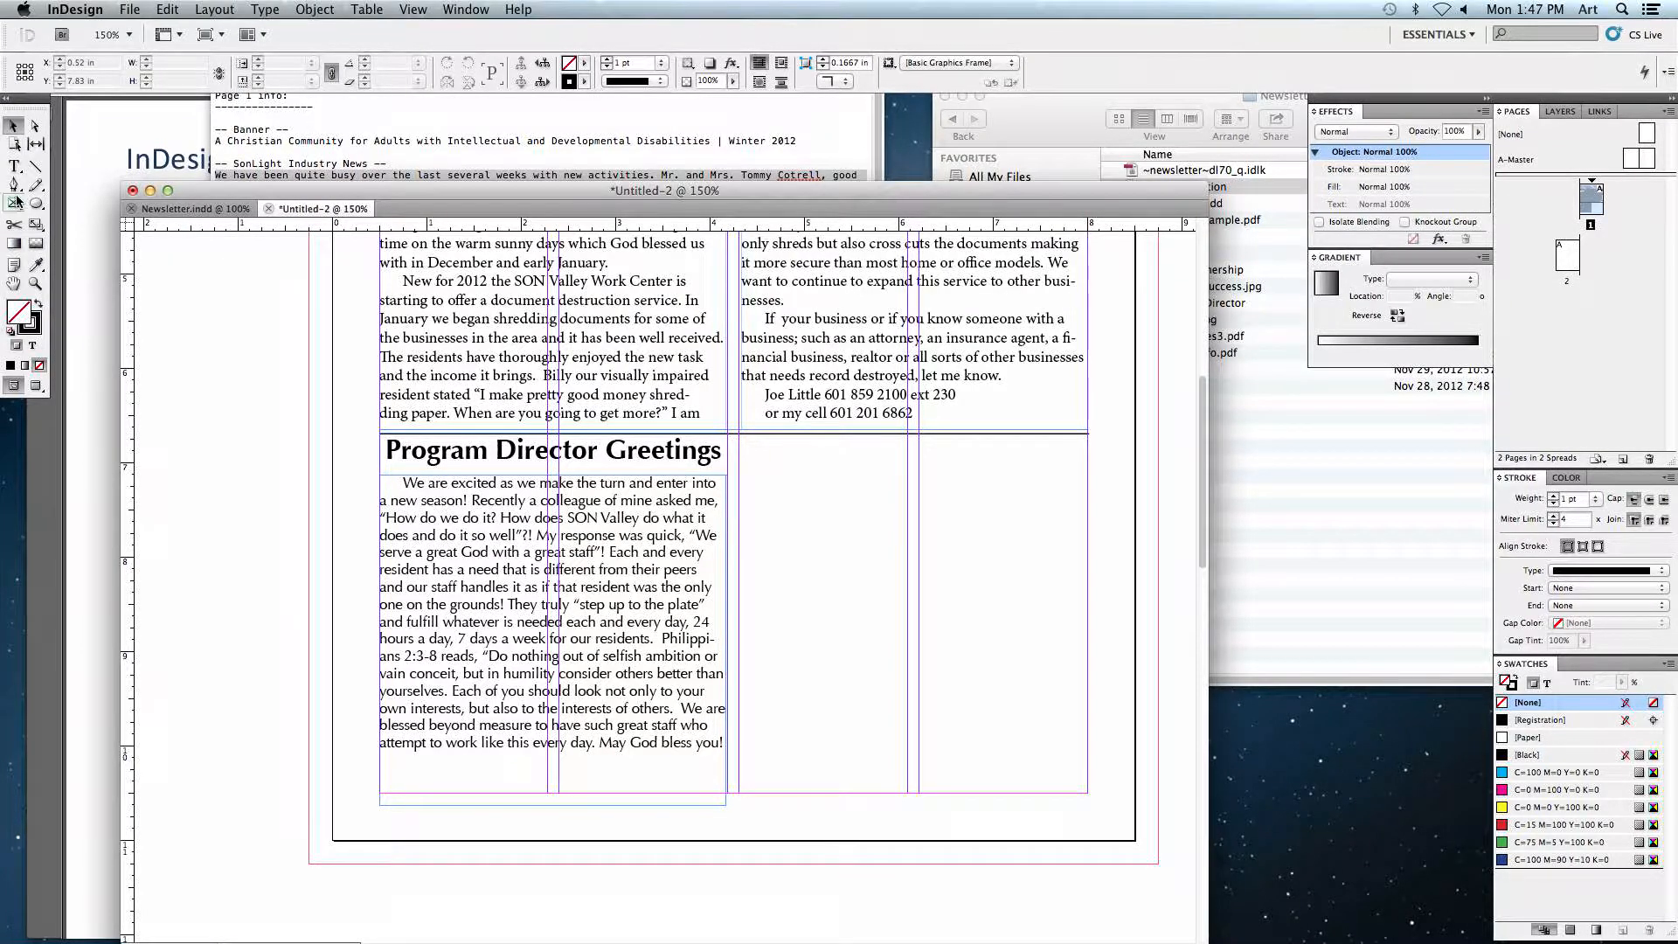
{"action": "left_click", "coordinate": [14, 166]}
{"action": "left_click_drag", "start_coordinate": [445, 511], "coordinate": [382, 480]}
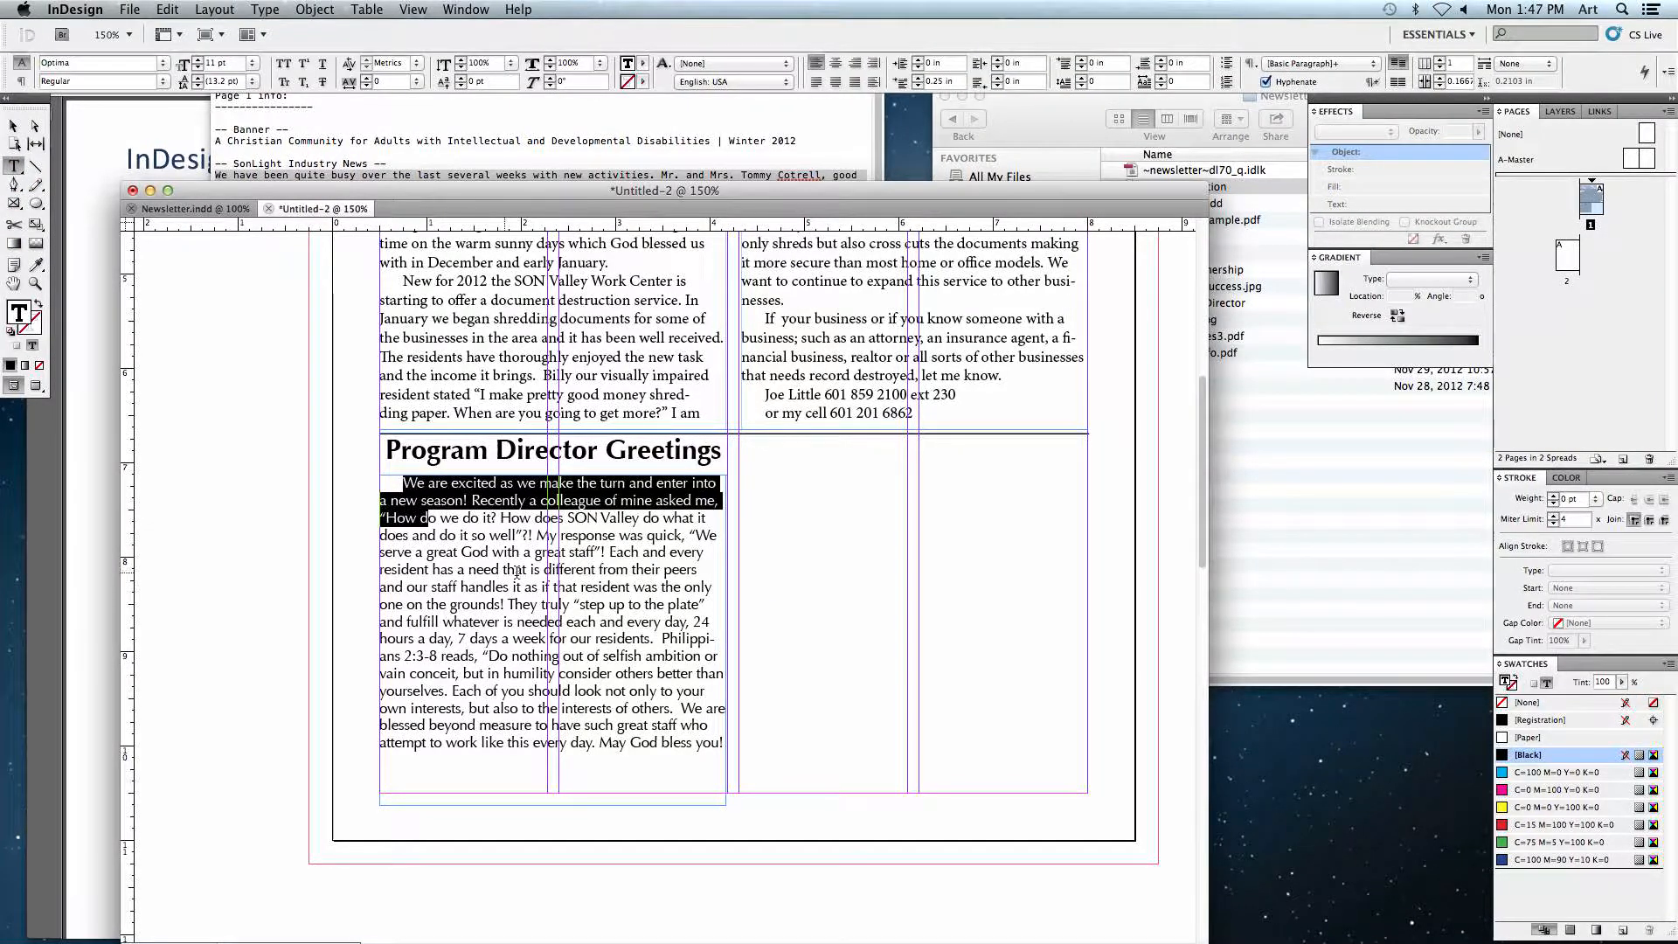
{"action": "left_click", "coordinate": [15, 128]}
Step: Examine how the Program Director story wraps around the photo in the finished newsletter by moving the photo around
{"action": "left_click", "coordinate": [213, 211]}
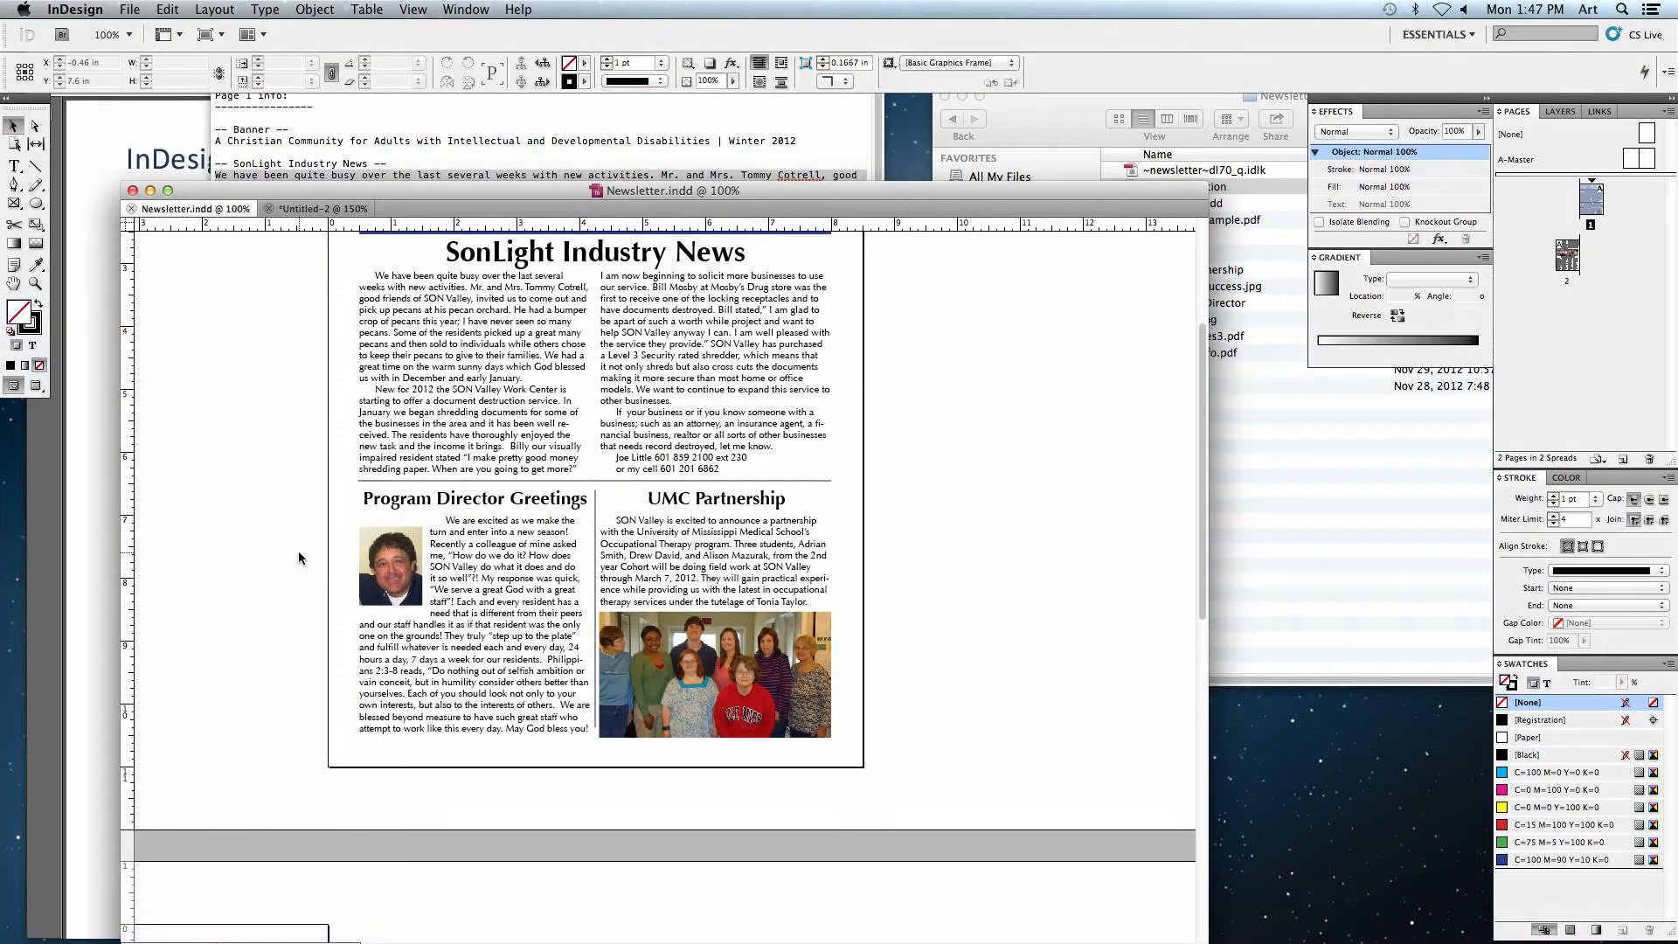
{"action": "key", "text": "super+equal"}
{"action": "scroll", "coordinate": [299, 557], "scroll_direction": "left", "scroll_amount": 5}
{"action": "left_click", "coordinate": [437, 441]}
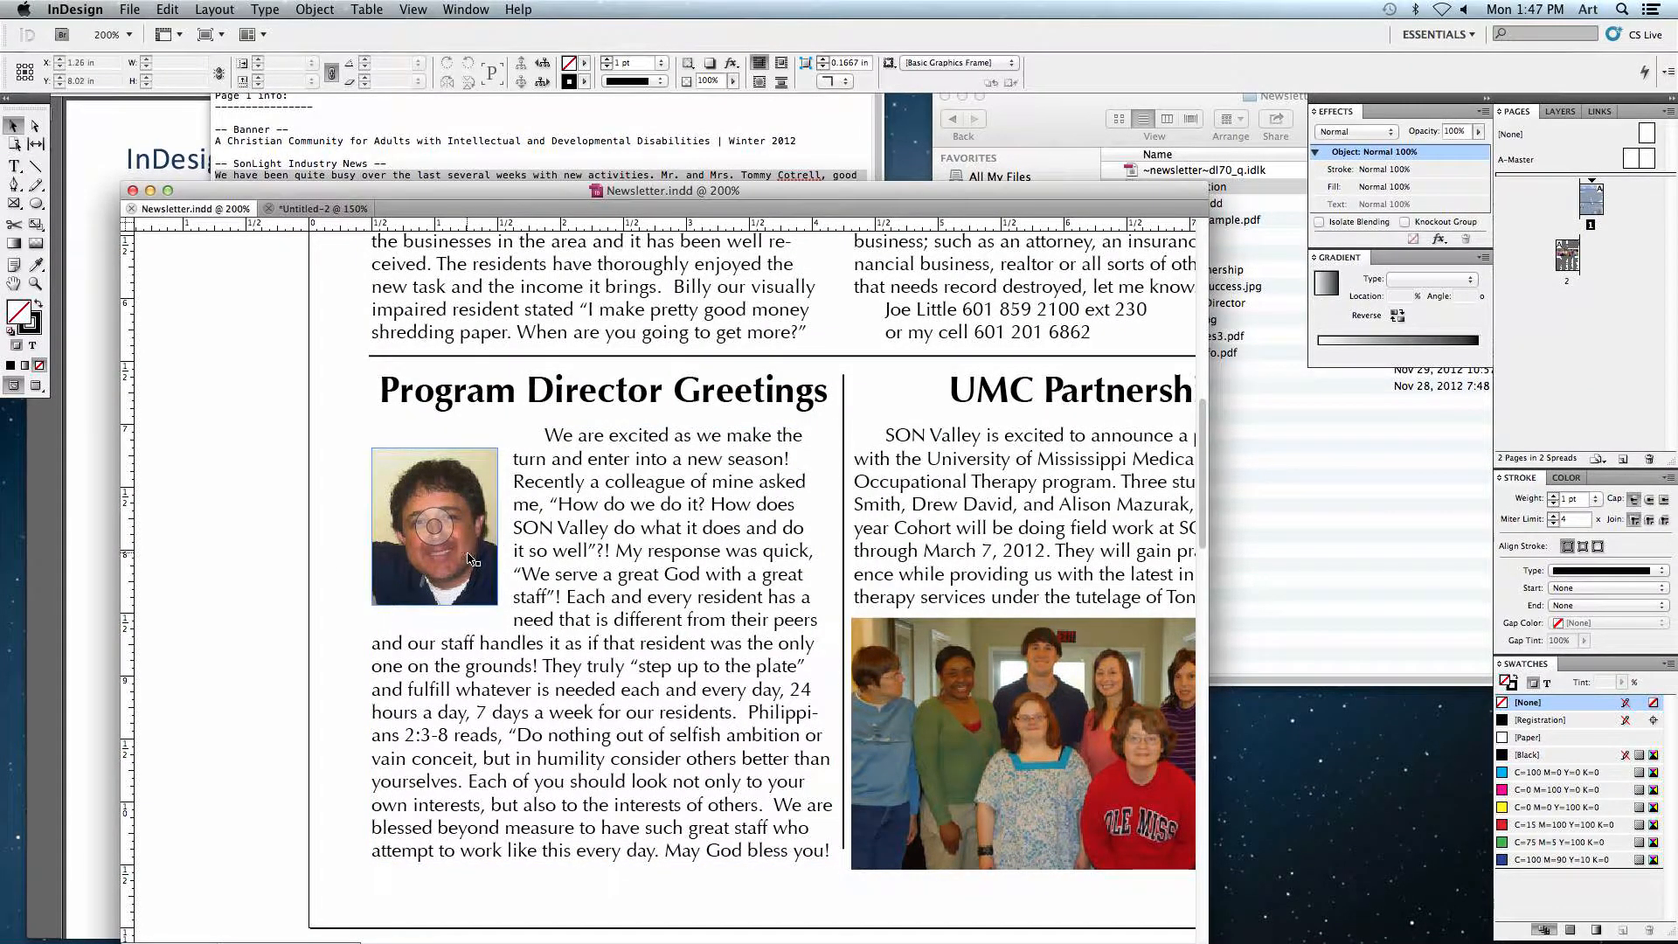
{"action": "left_click_drag", "start_coordinate": [468, 559], "coordinate": [755, 587]}
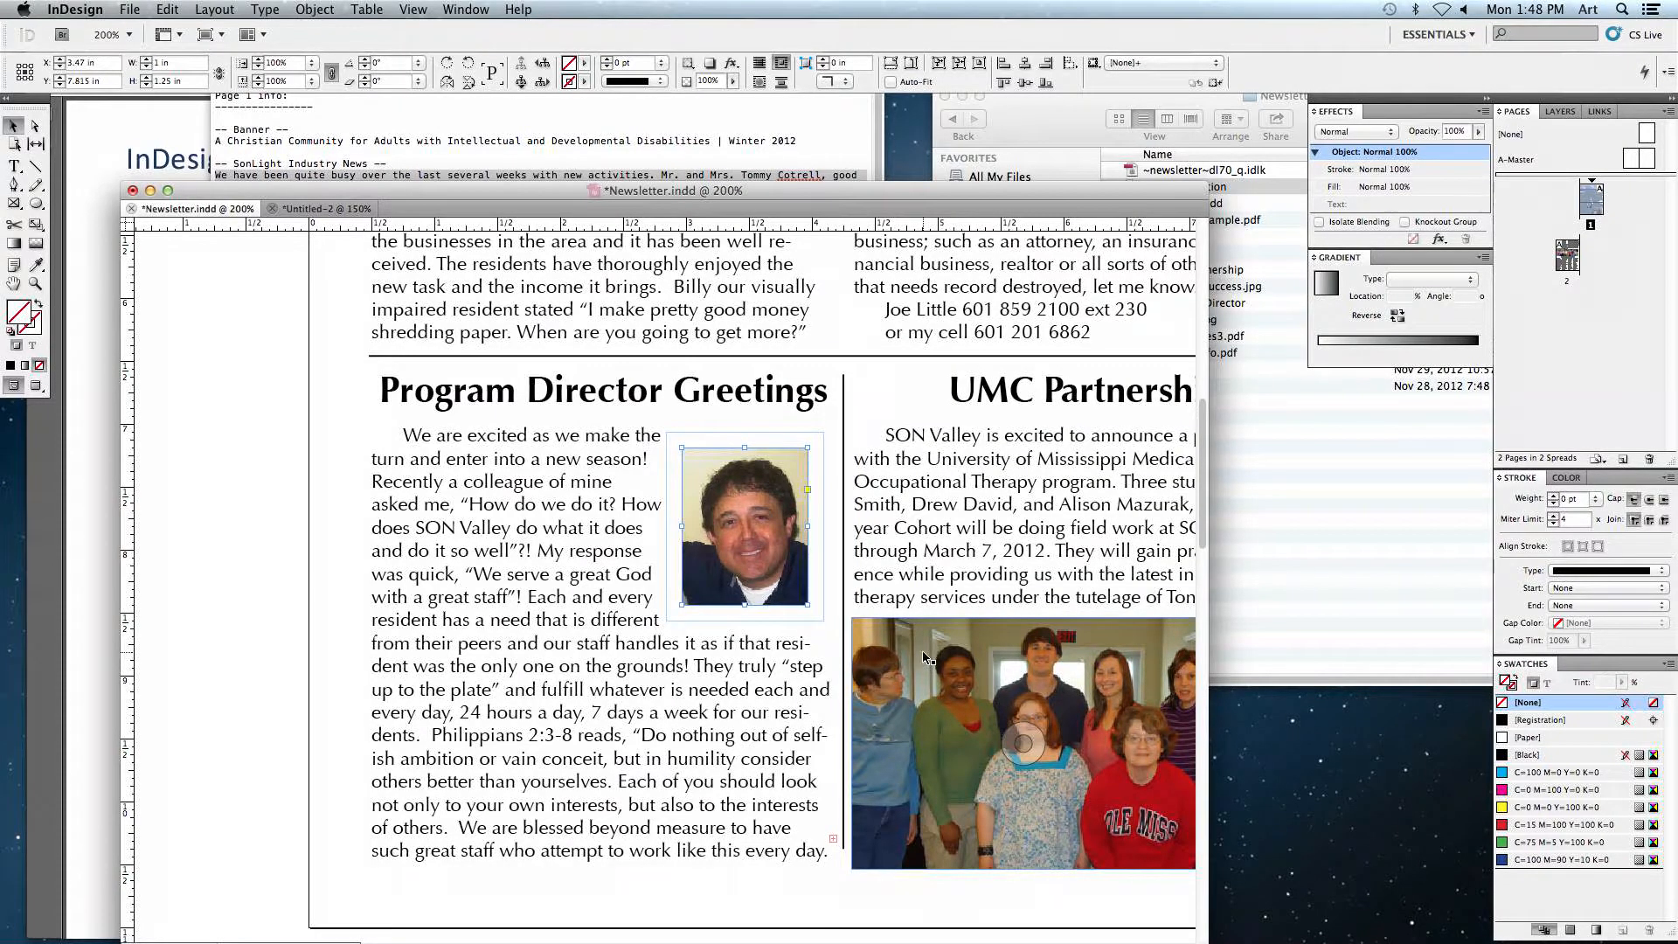
{"action": "left_click_drag", "start_coordinate": [783, 560], "coordinate": [540, 791]}
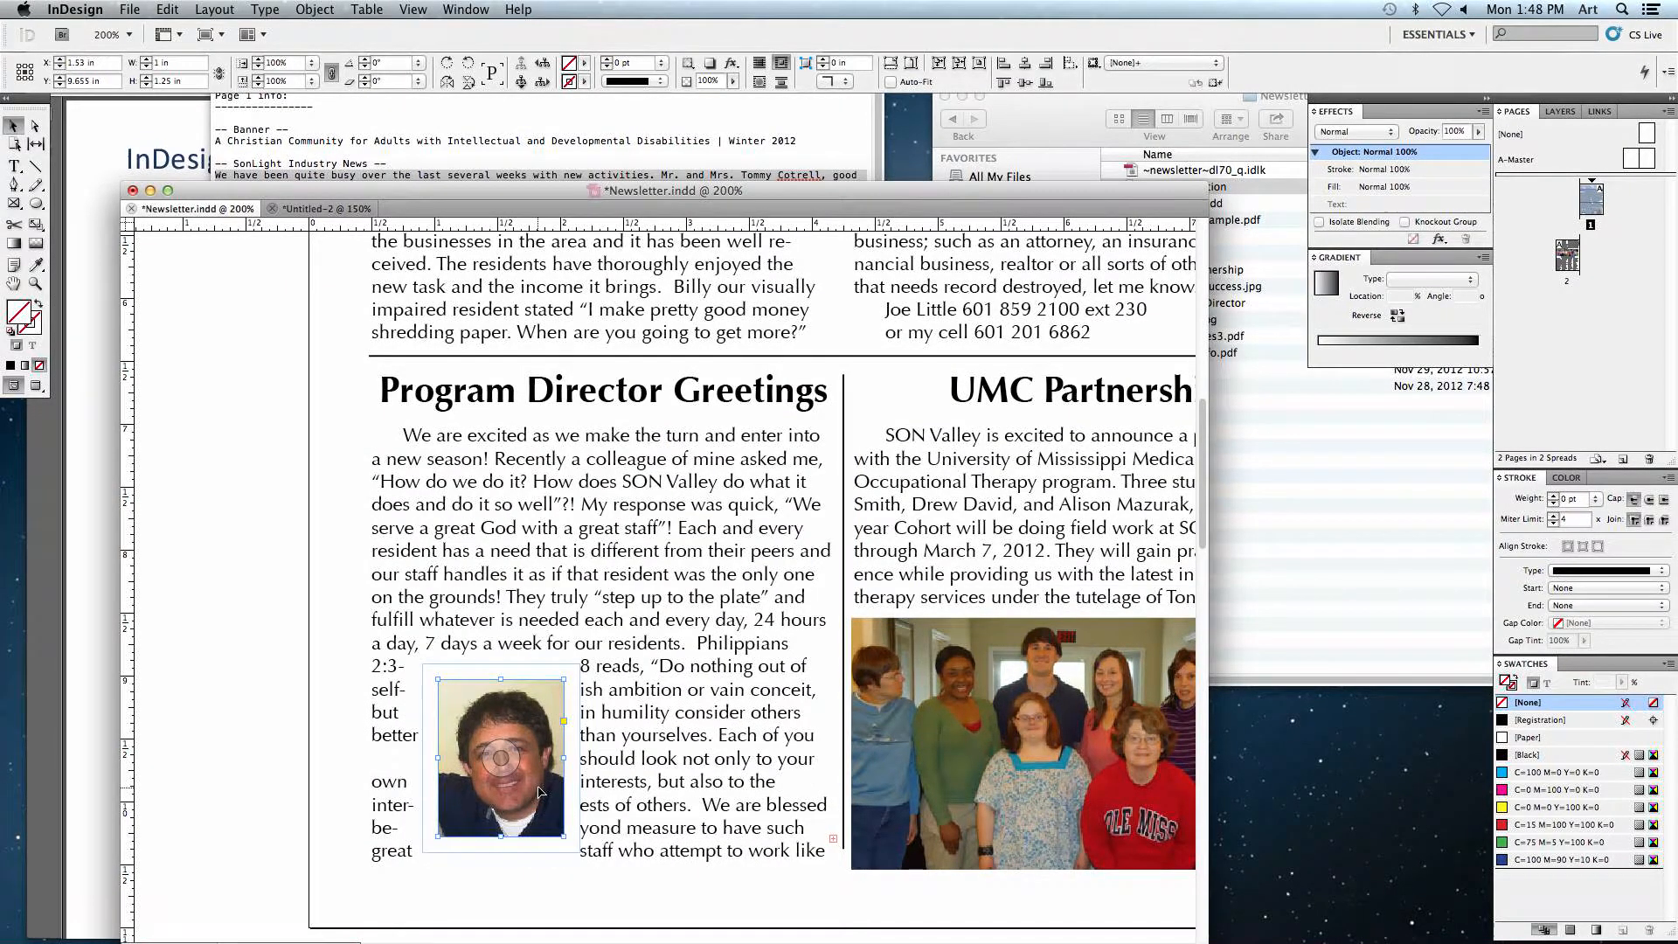
{"action": "left_click_drag", "start_coordinate": [500, 739], "coordinate": [481, 445]}
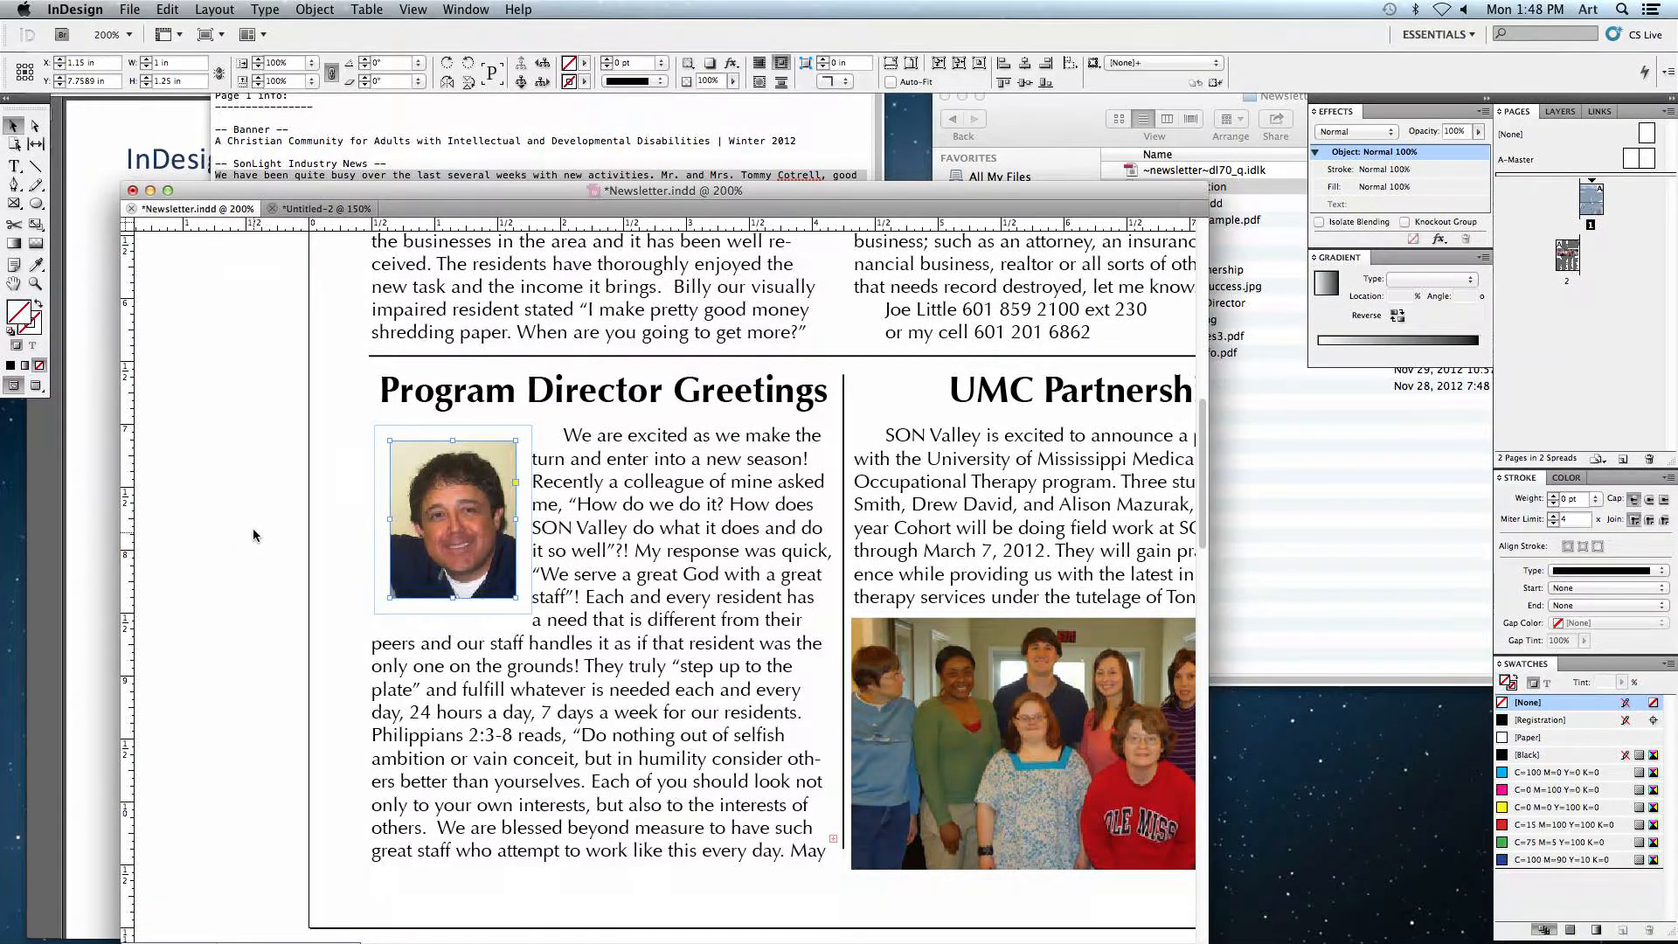
Step: Draw a rectangle frame on the pasteboard and size it to 1 in wide by 1.25 in tall
{"action": "left_click", "coordinate": [324, 209]}
{"action": "left_click", "coordinate": [288, 446]}
{"action": "left_click_drag", "start_coordinate": [315, 460], "coordinate": [709, 463]}
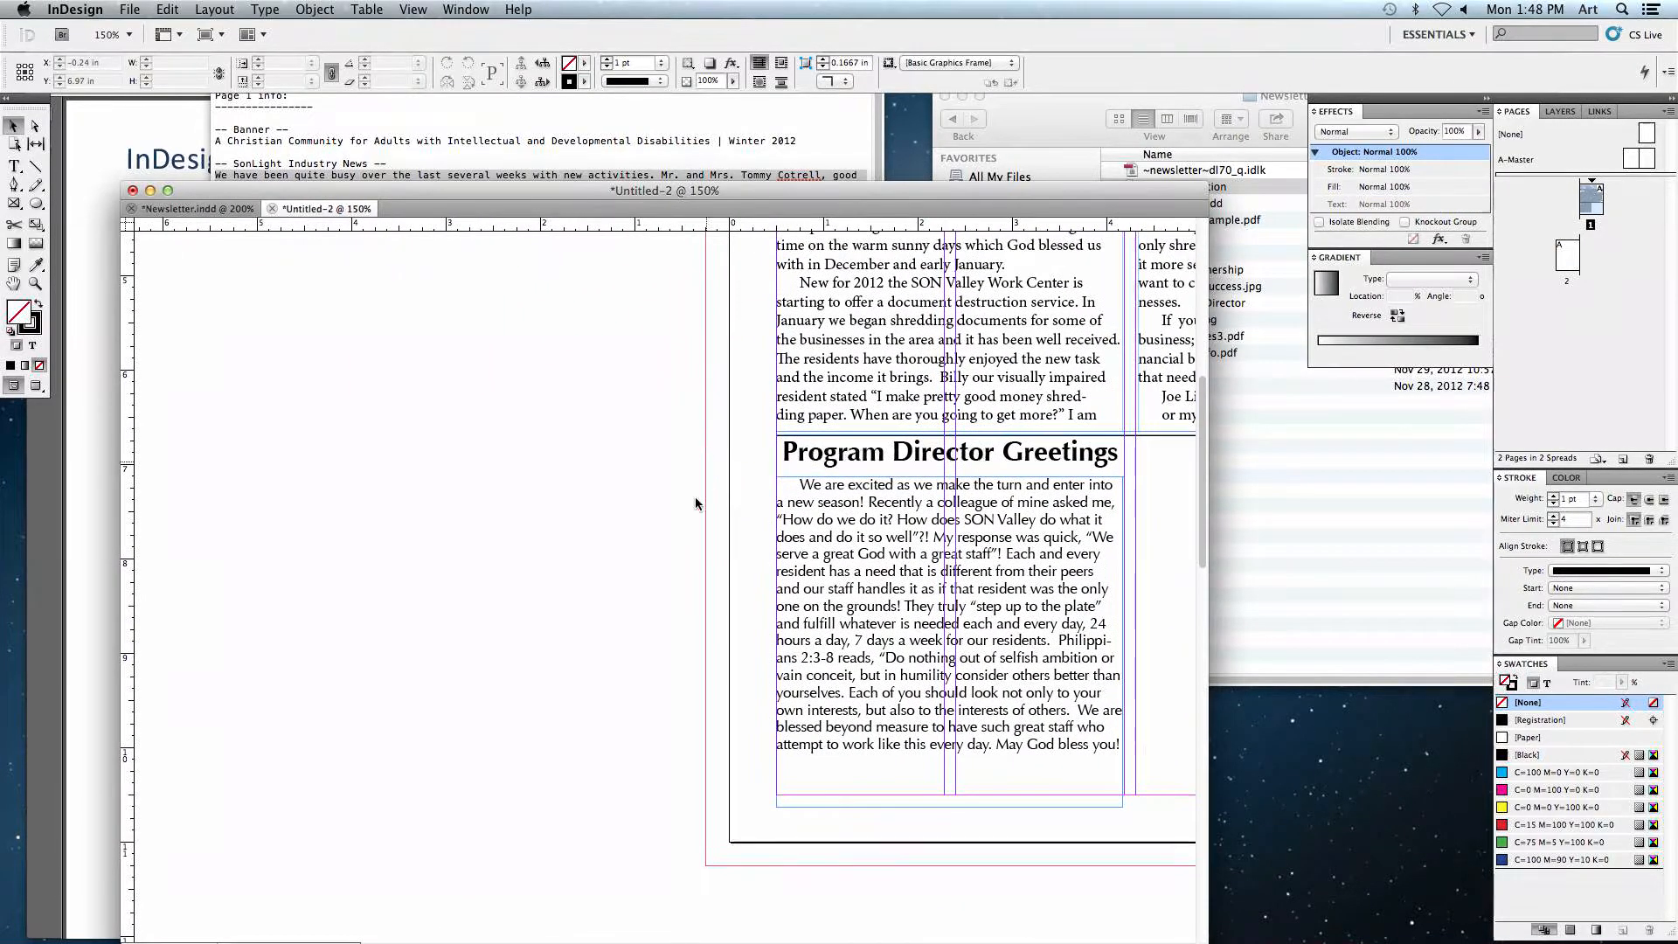
{"action": "left_click", "coordinate": [14, 205]}
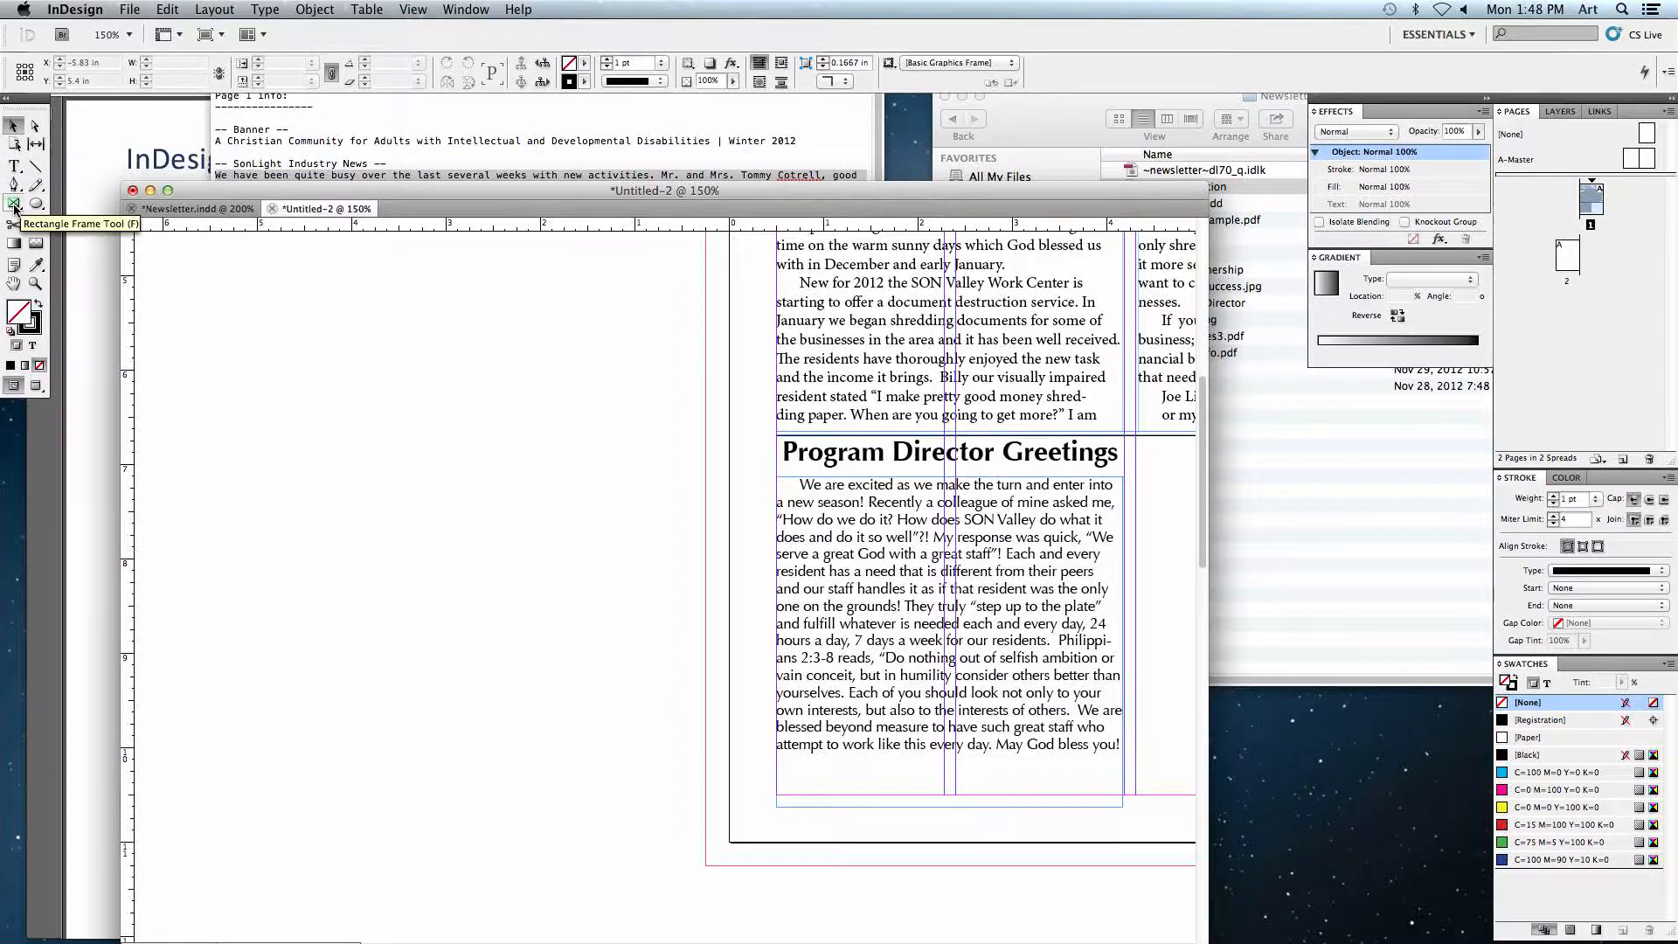
{"action": "left_click_drag", "start_coordinate": [292, 329], "coordinate": [424, 500]}
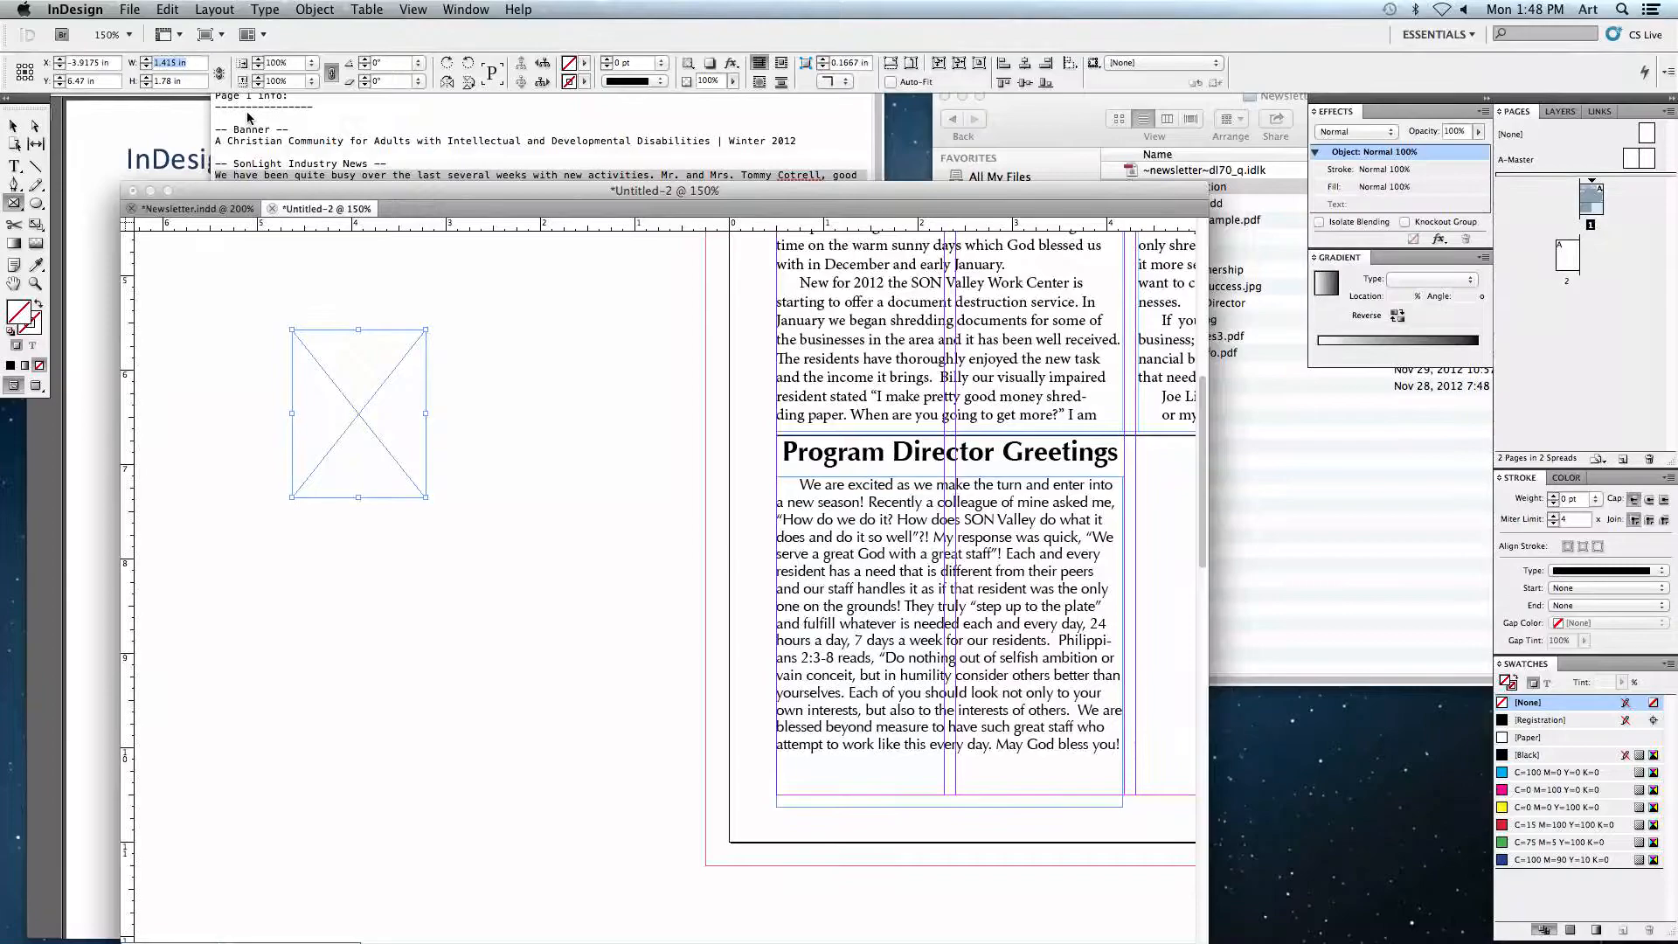
{"action": "type", "text": "1"}
{"action": "key", "text": "Tab"}
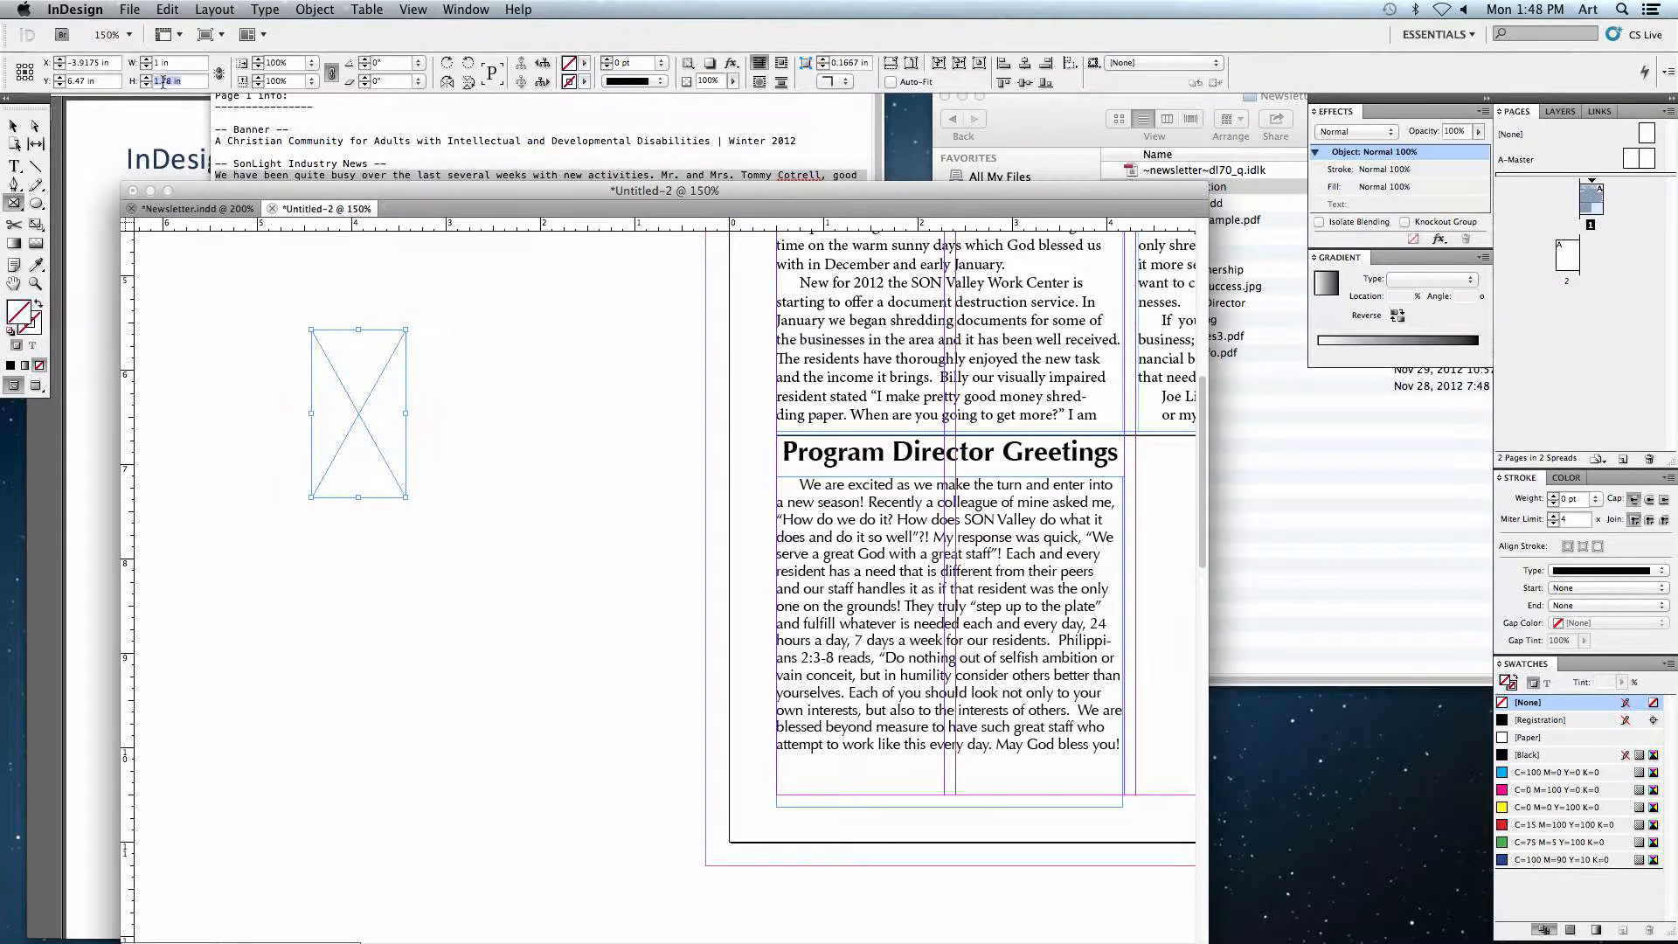
{"action": "key", "text": "Return"}
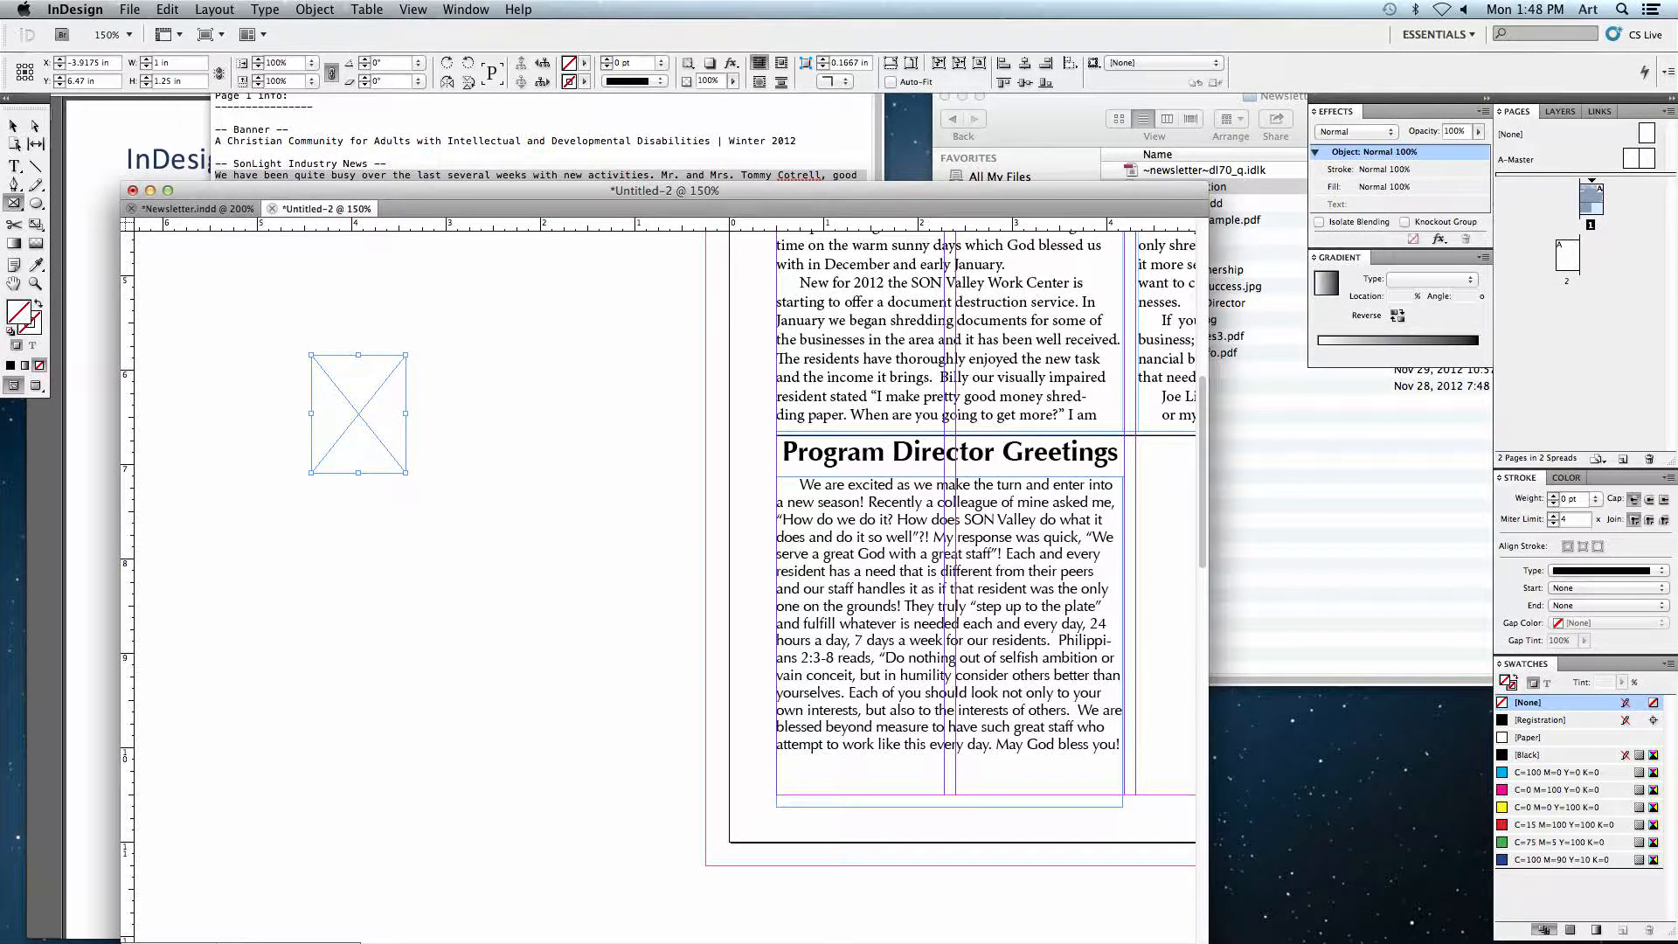
{"action": "left_click", "coordinate": [384, 406]}
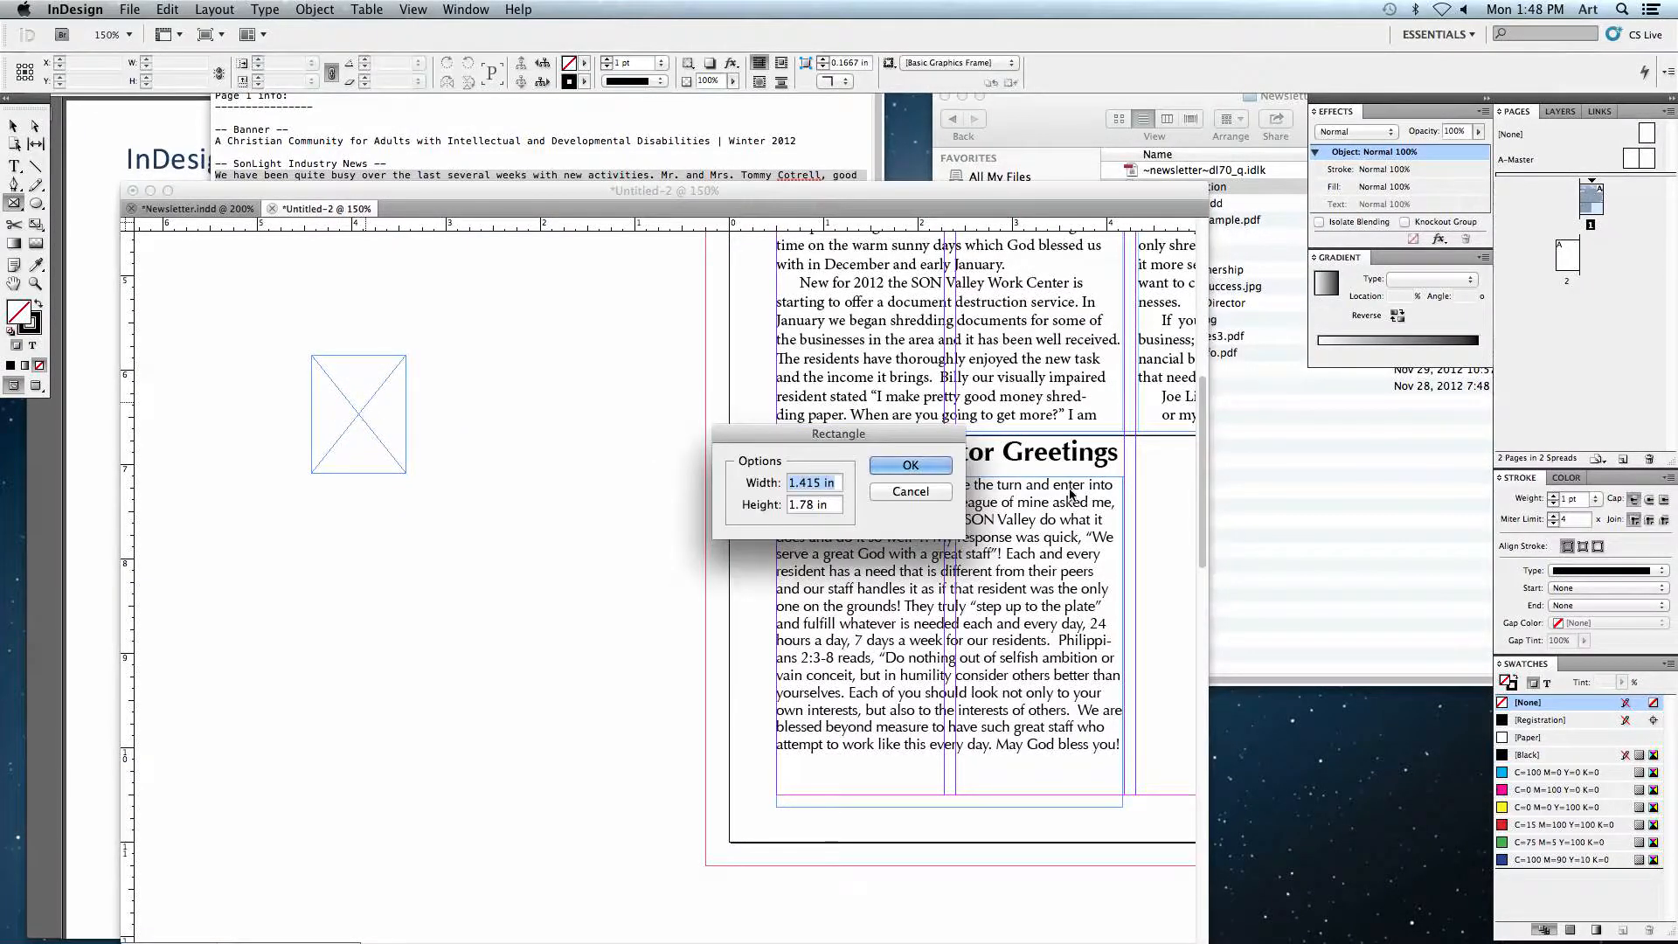
{"action": "left_click", "coordinate": [931, 493]}
Step: Place the ProgramDirector image from the Pictures folder into the selected rectangle frame
{"action": "left_click", "coordinate": [13, 126]}
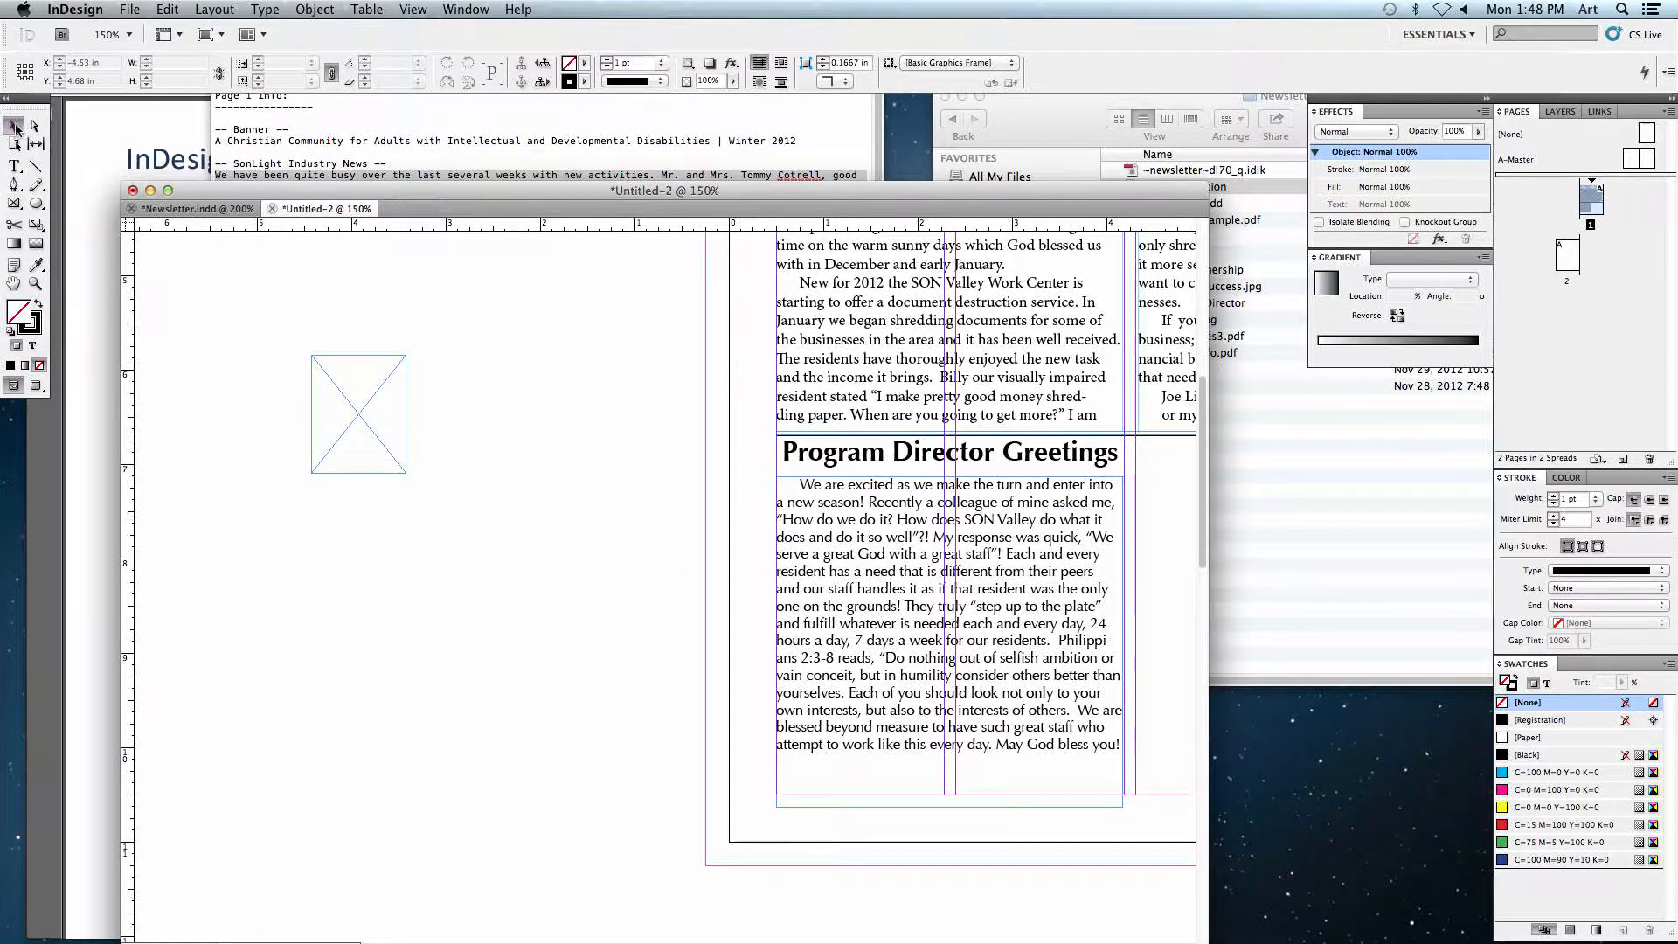
{"action": "left_click", "coordinate": [333, 377]}
{"action": "left_click", "coordinate": [140, 12]}
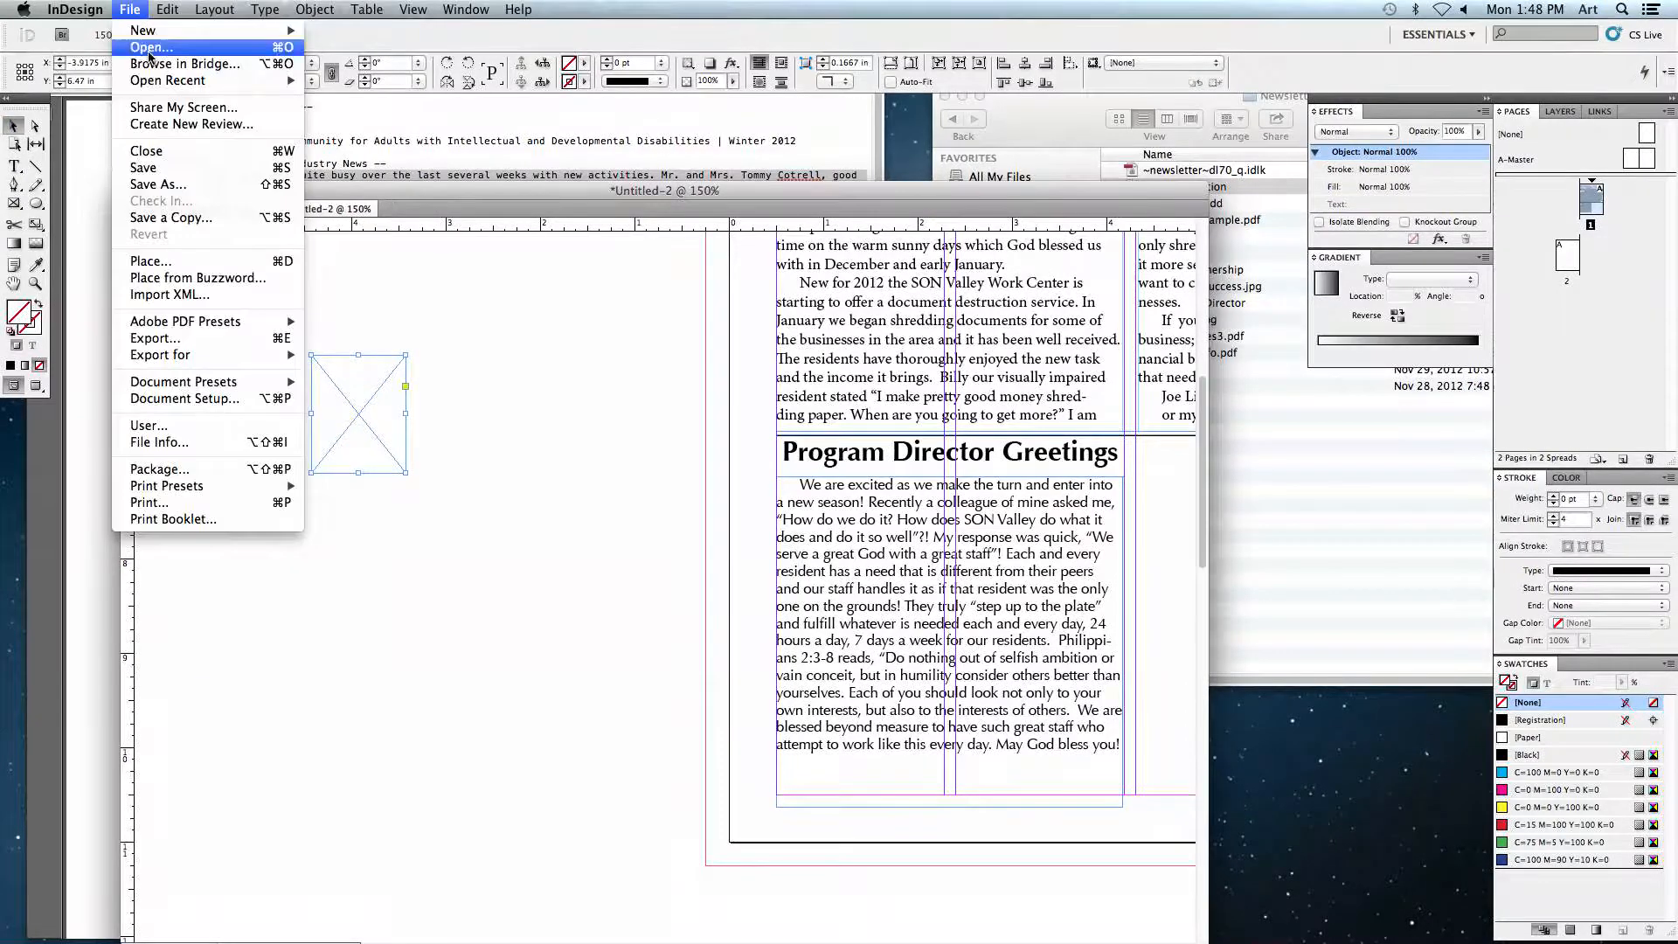
{"action": "left_click", "coordinate": [194, 261]}
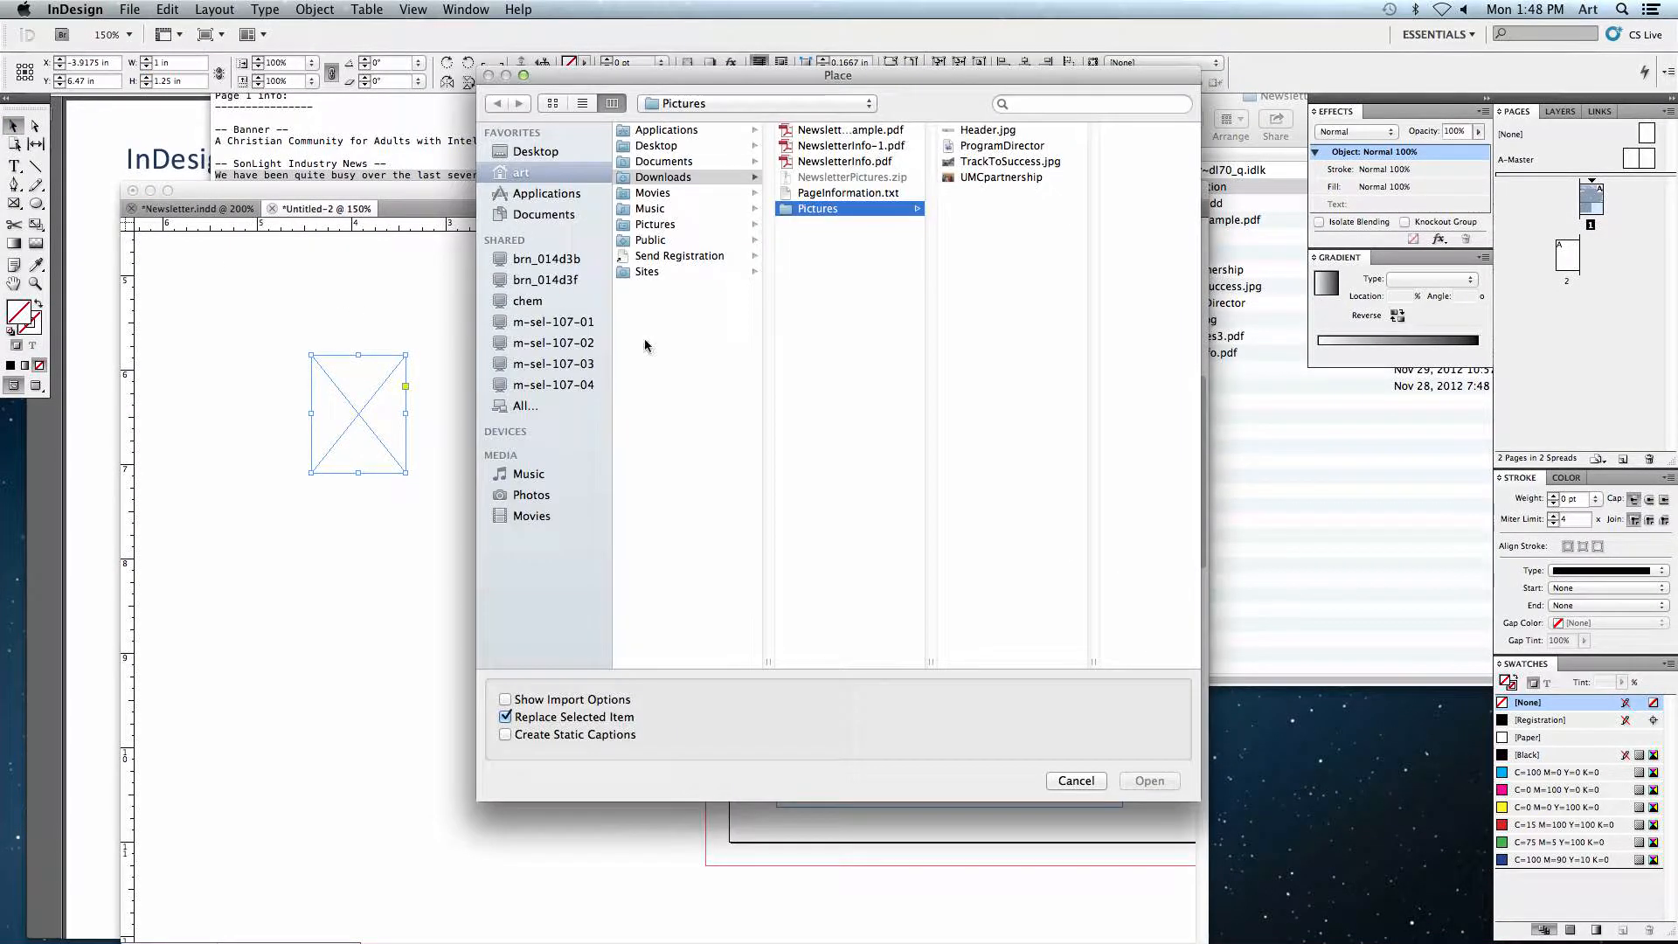
{"action": "left_click", "coordinate": [993, 145]}
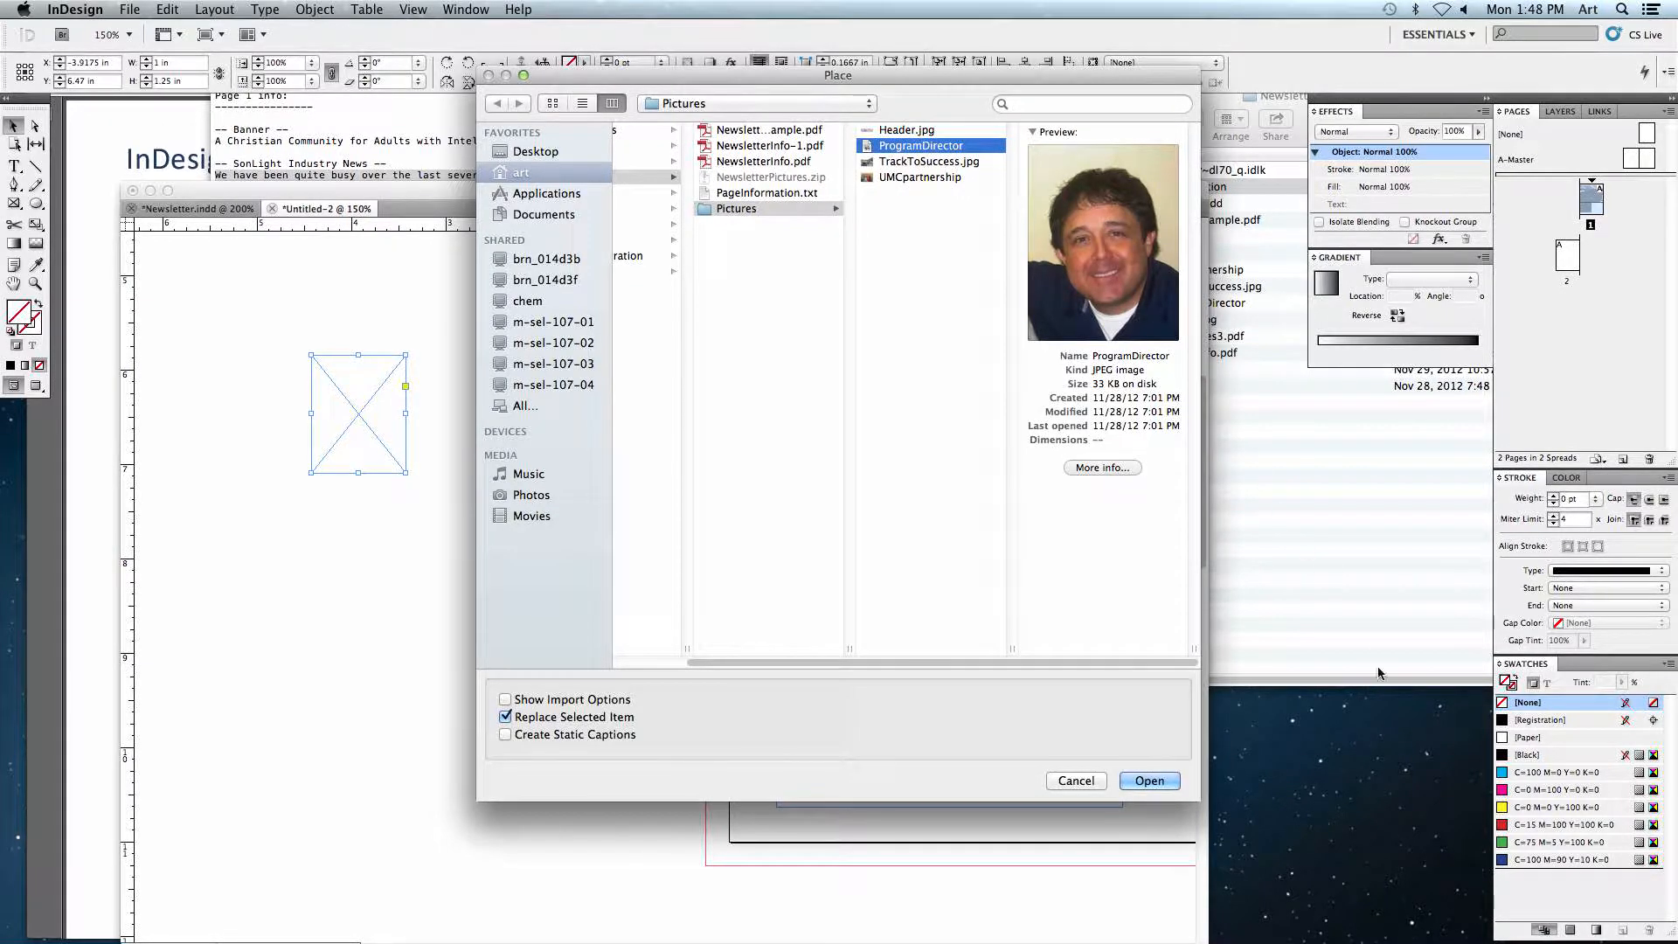
{"action": "left_click", "coordinate": [1152, 781]}
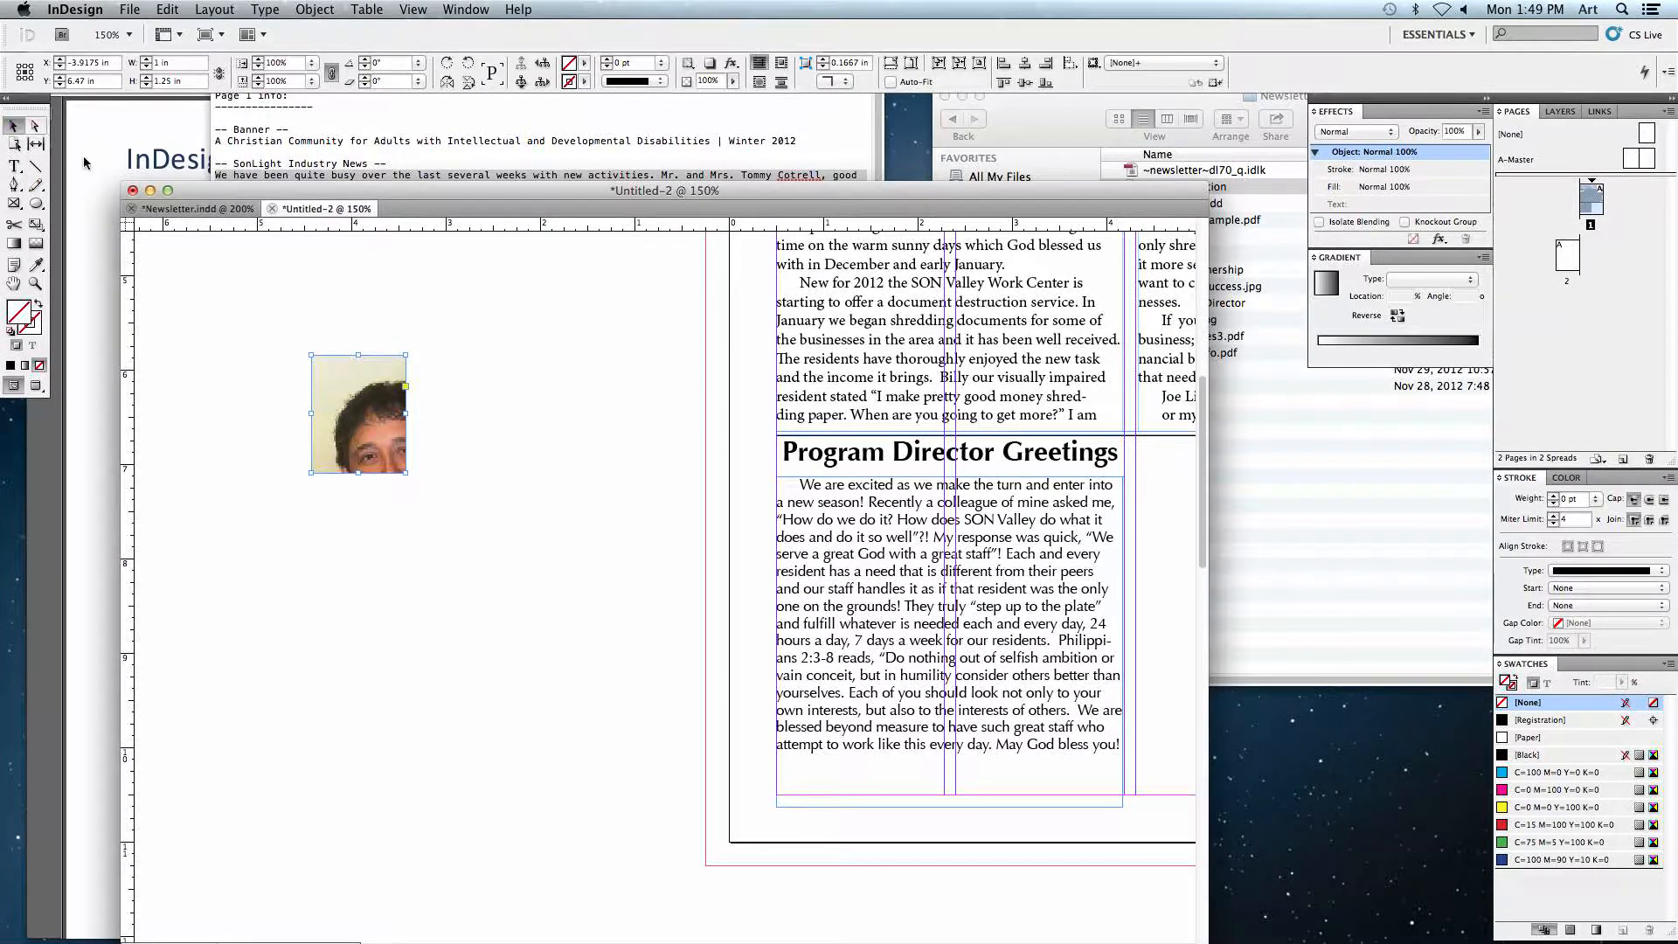
Step: Scale the placed photo so it fits within its frame
{"action": "left_click", "coordinate": [358, 416]}
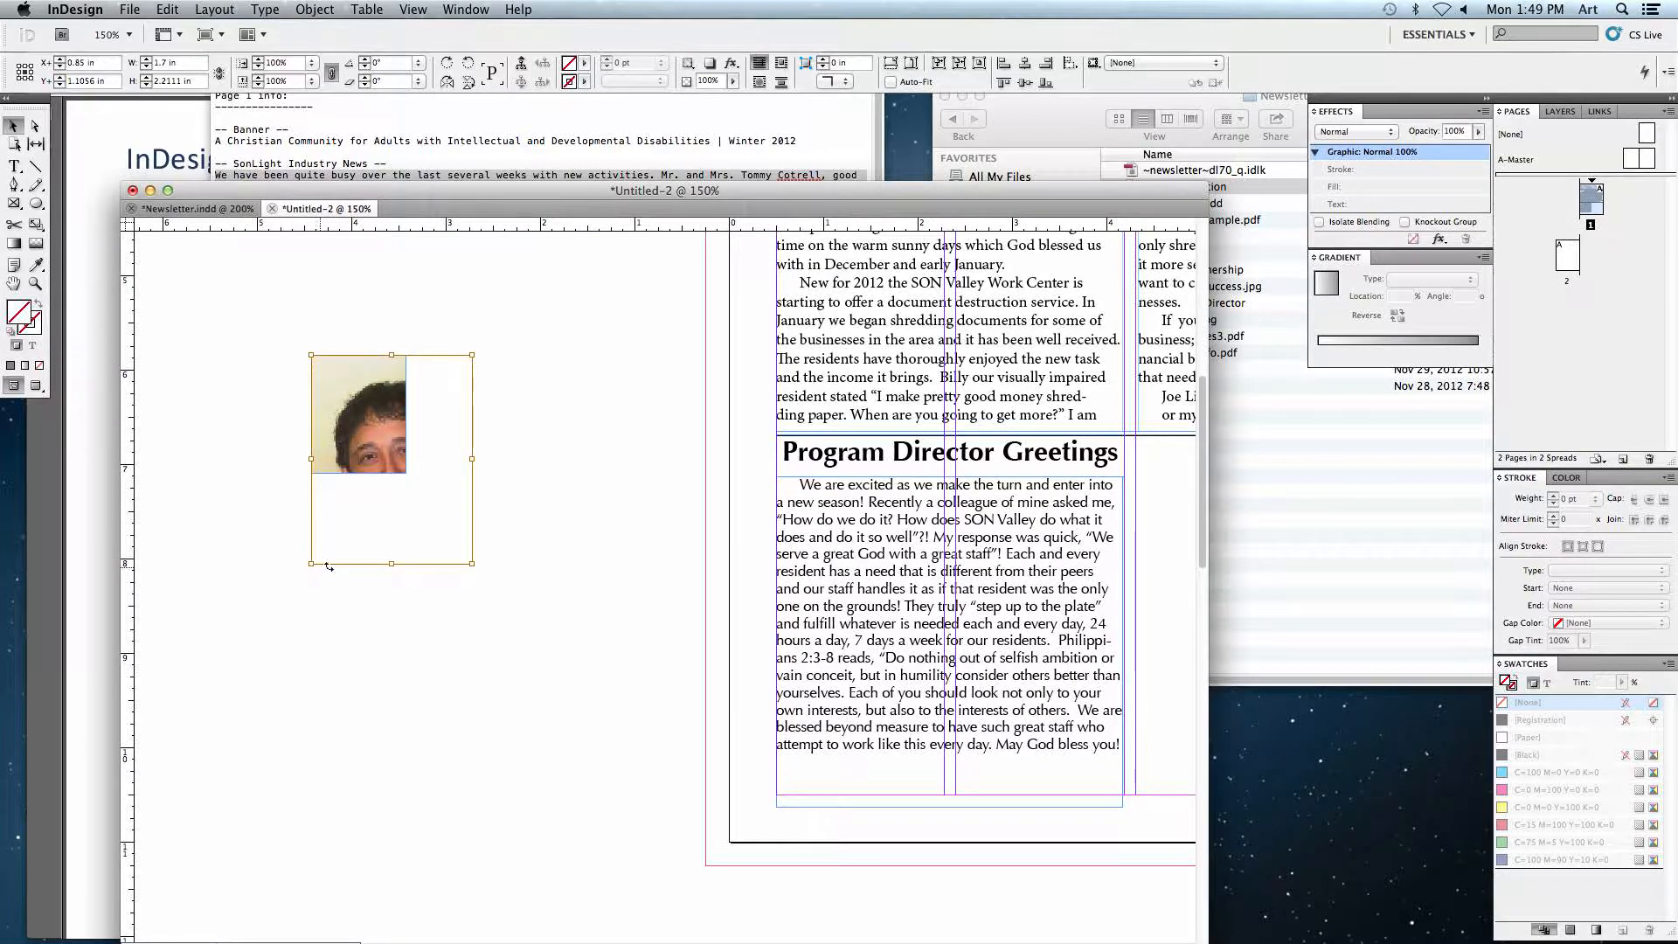
{"action": "left_click_drag", "start_coordinate": [472, 564], "coordinate": [560, 556]}
{"action": "key", "text": "super+z"}
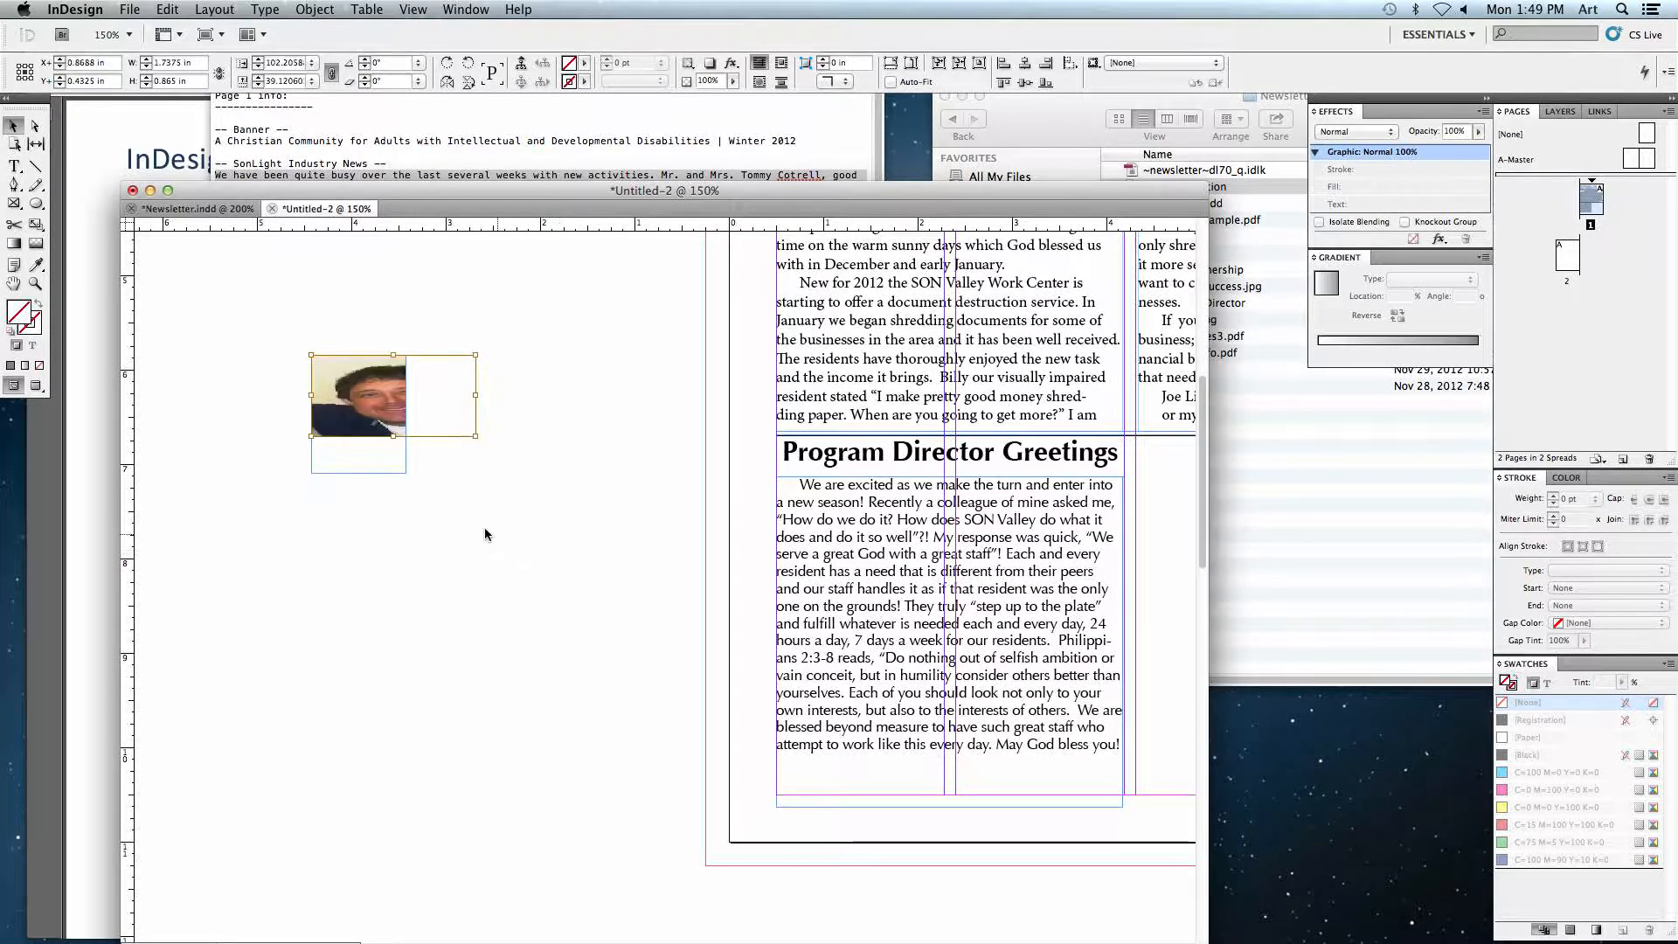
{"action": "key", "text": "super+z"}
{"action": "left_click_drag", "start_coordinate": [466, 556], "coordinate": [417, 495]}
{"action": "left_click_drag", "start_coordinate": [385, 436], "coordinate": [382, 425]}
{"action": "left_click", "coordinate": [491, 444]}
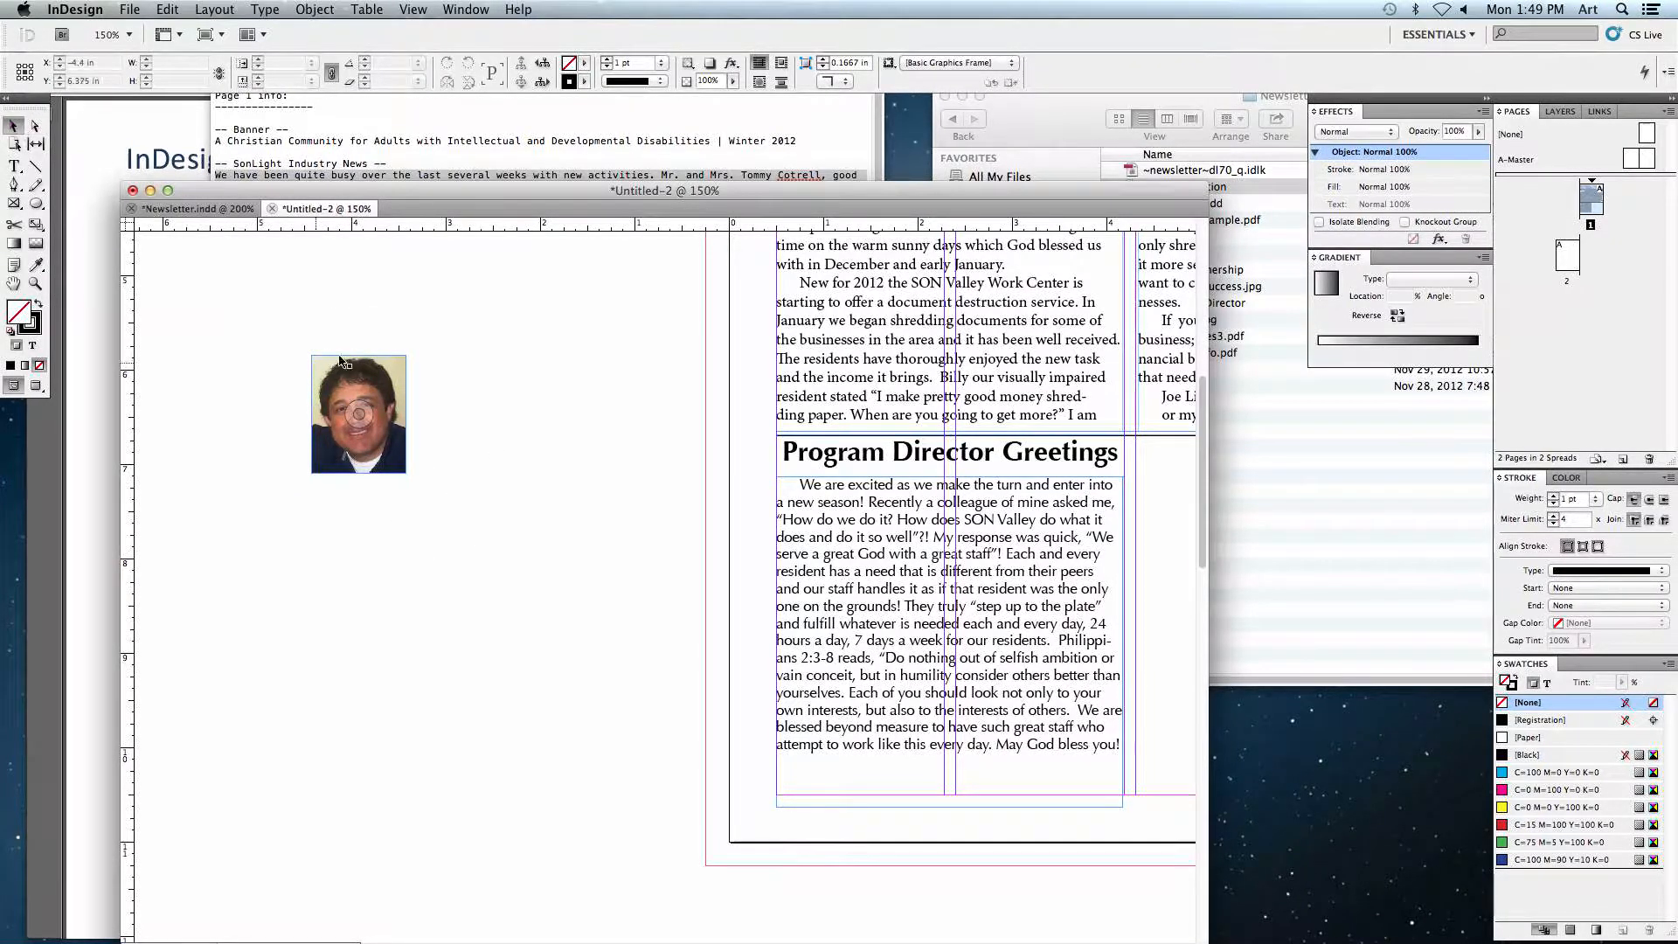
Step: Move the photo frame to the top-left corner of the Program Director Greetings story
{"action": "left_click_drag", "start_coordinate": [382, 410], "coordinate": [832, 519]}
{"action": "left_click", "coordinate": [615, 531]}
{"action": "scroll", "coordinate": [480, 516], "scroll_direction": "right", "scroll_amount": 8}
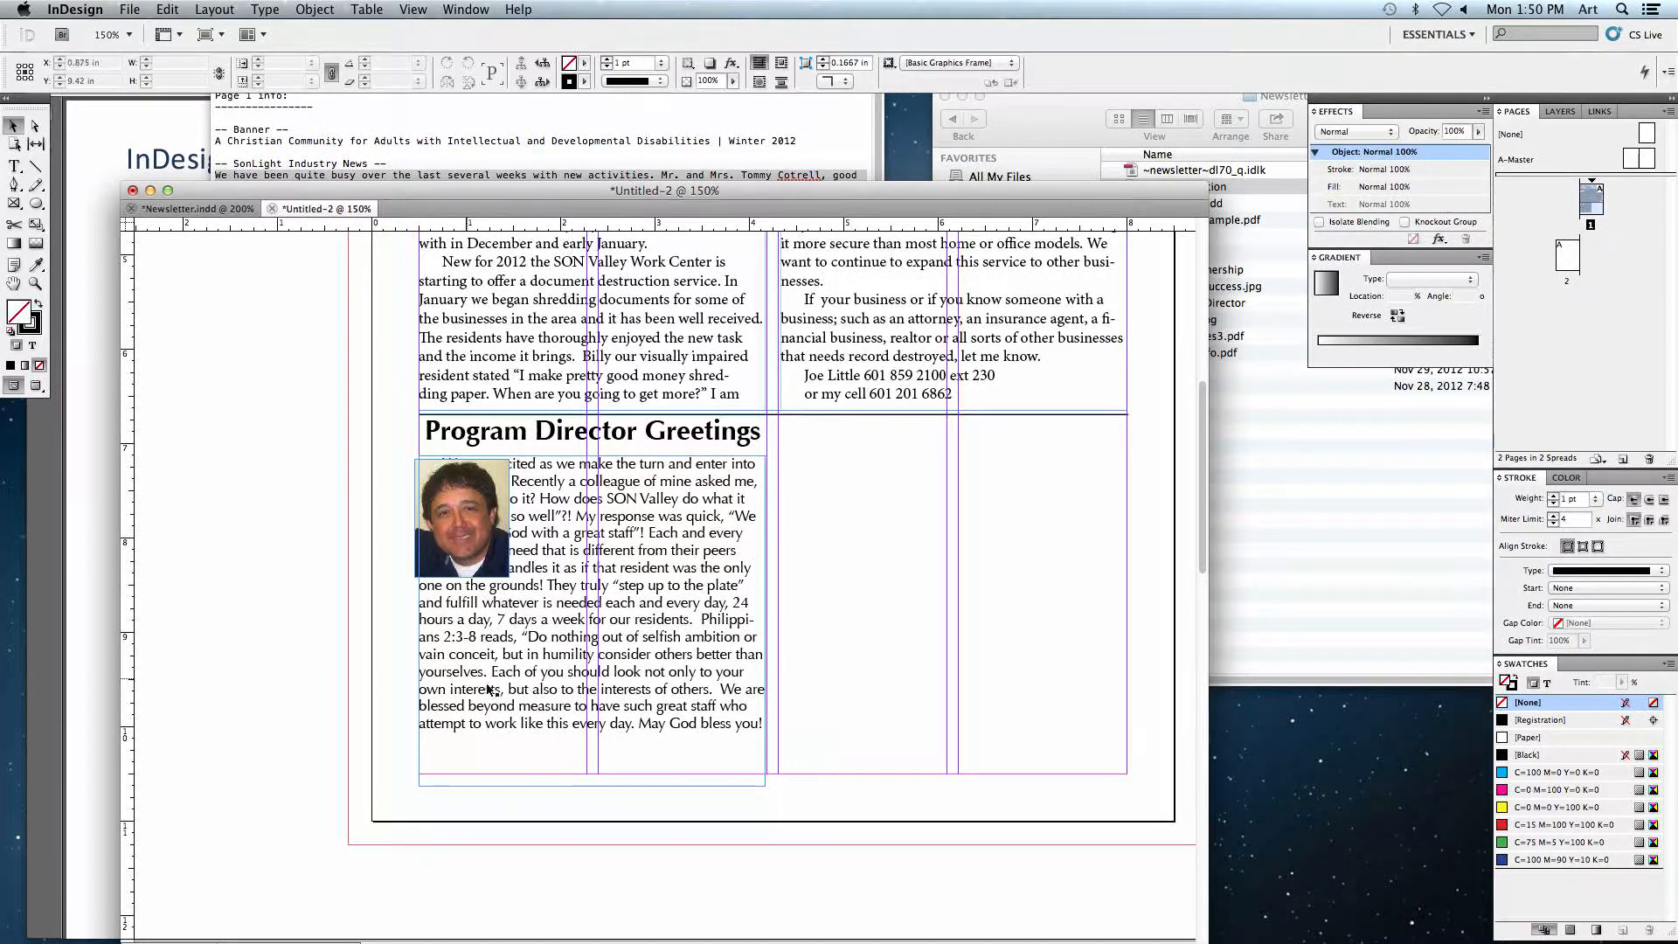
{"action": "left_click_drag", "start_coordinate": [462, 517], "coordinate": [470, 522]}
{"action": "key", "text": "super+z"}
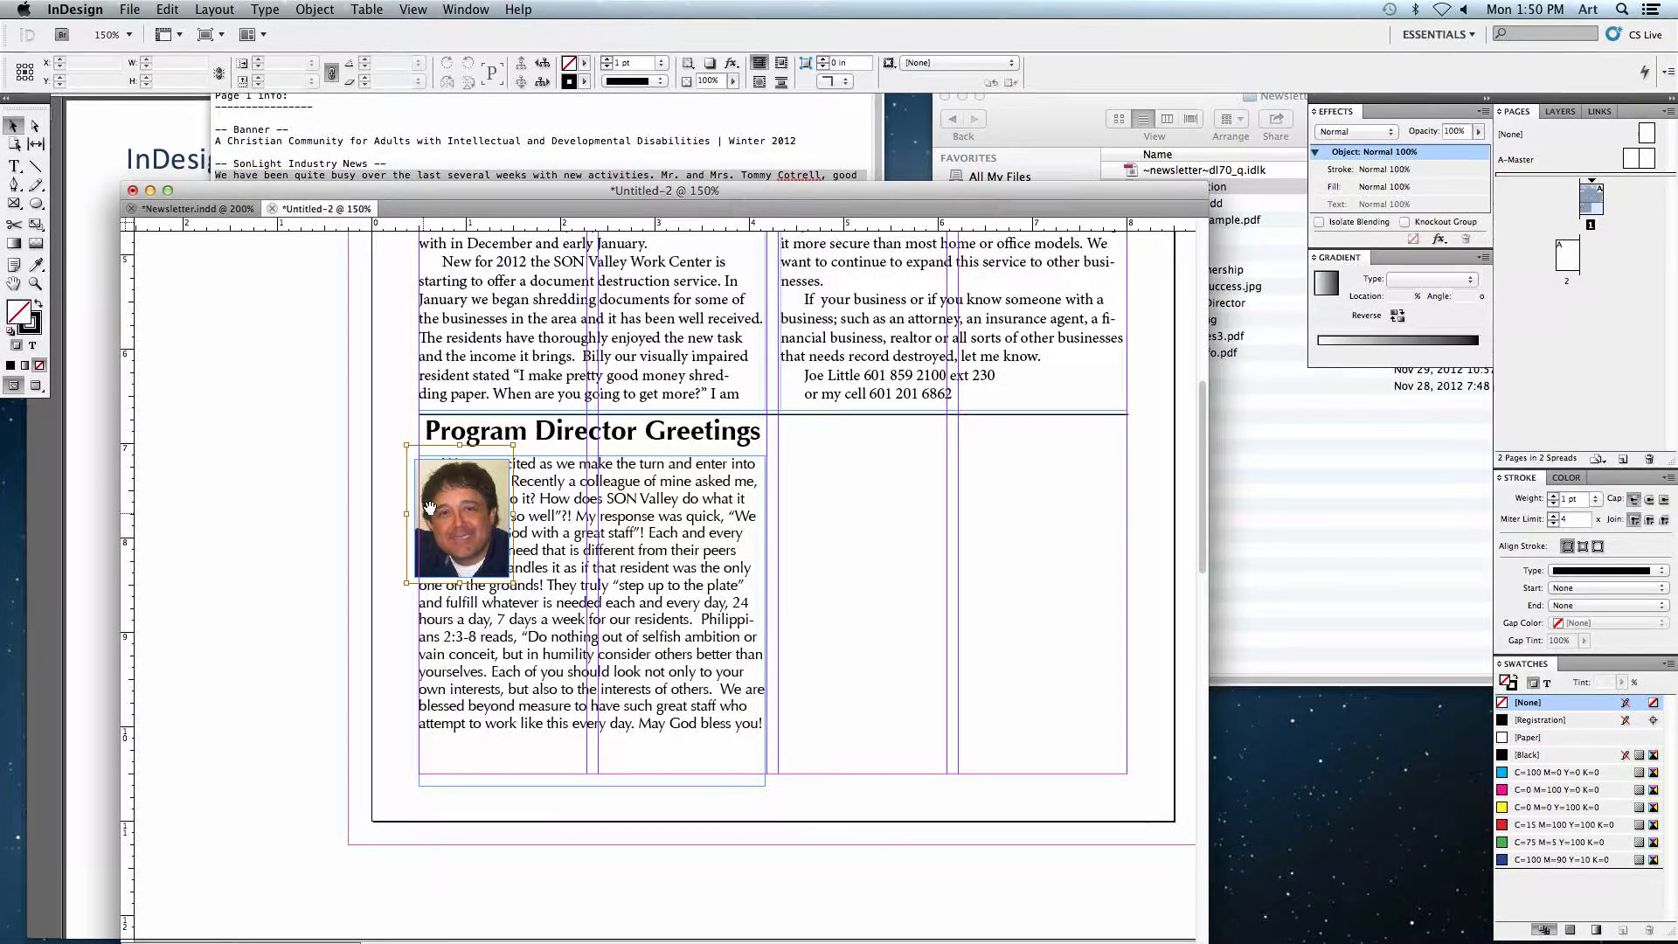
{"action": "left_click", "coordinate": [433, 473]}
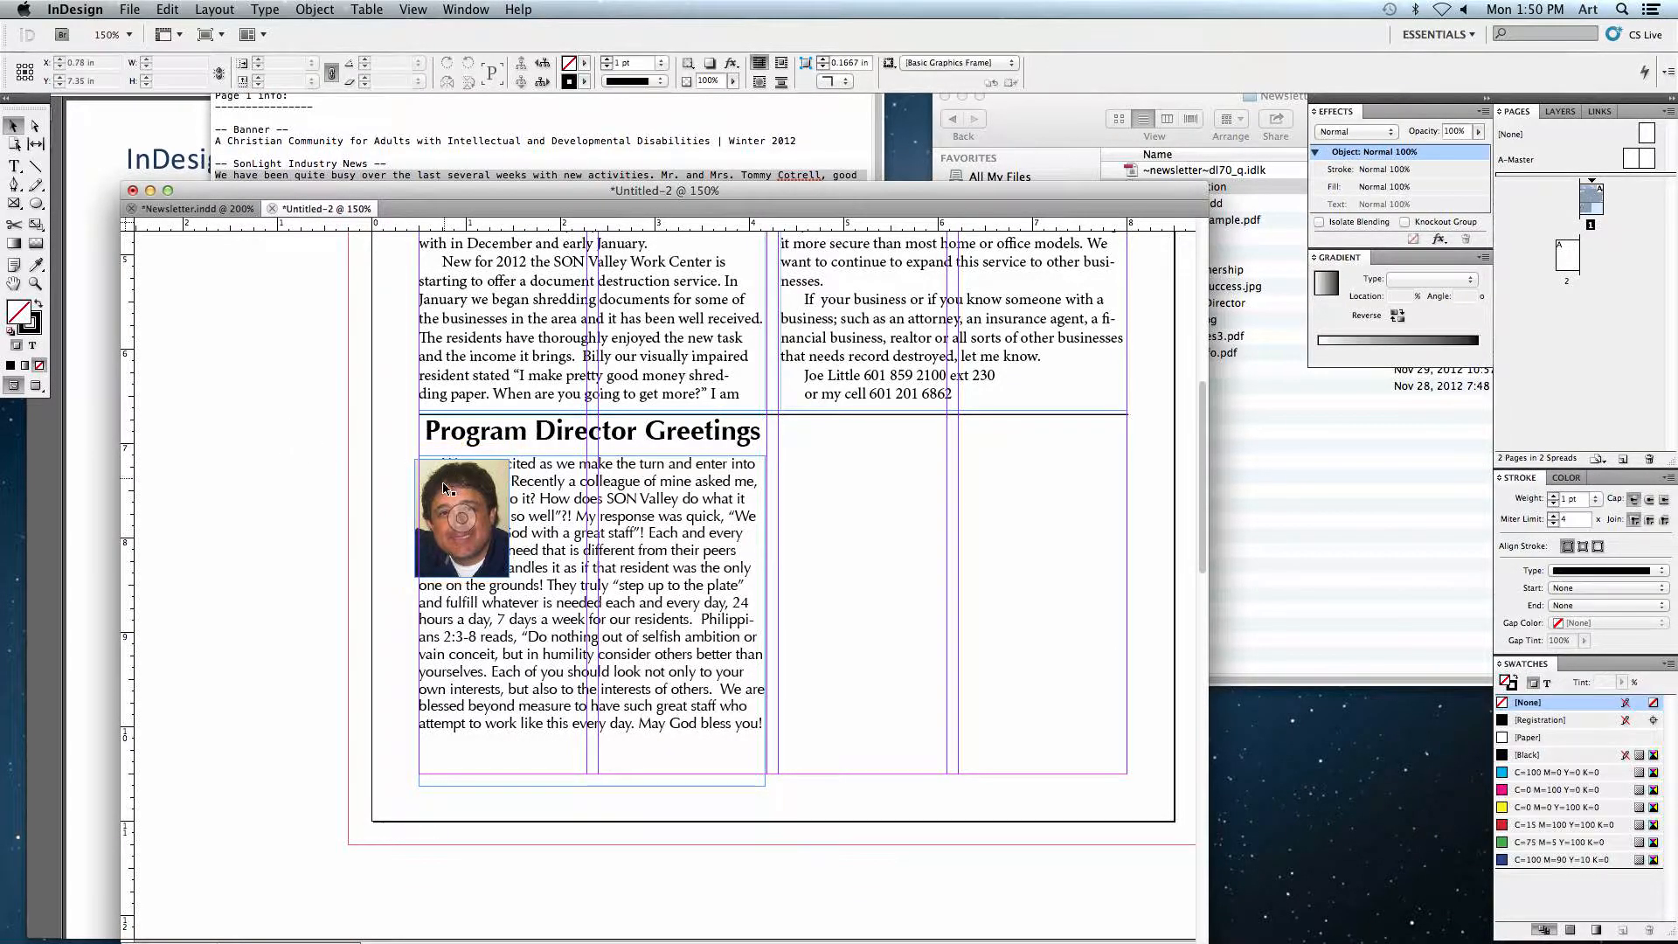
{"action": "mouse_move", "coordinate": [434, 473]}
{"action": "left_mouse_down"}
{"action": "mouse_move", "coordinate": [446, 486]}
{"action": "mouse_move", "coordinate": [438, 475]}
{"action": "left_mouse_up"}
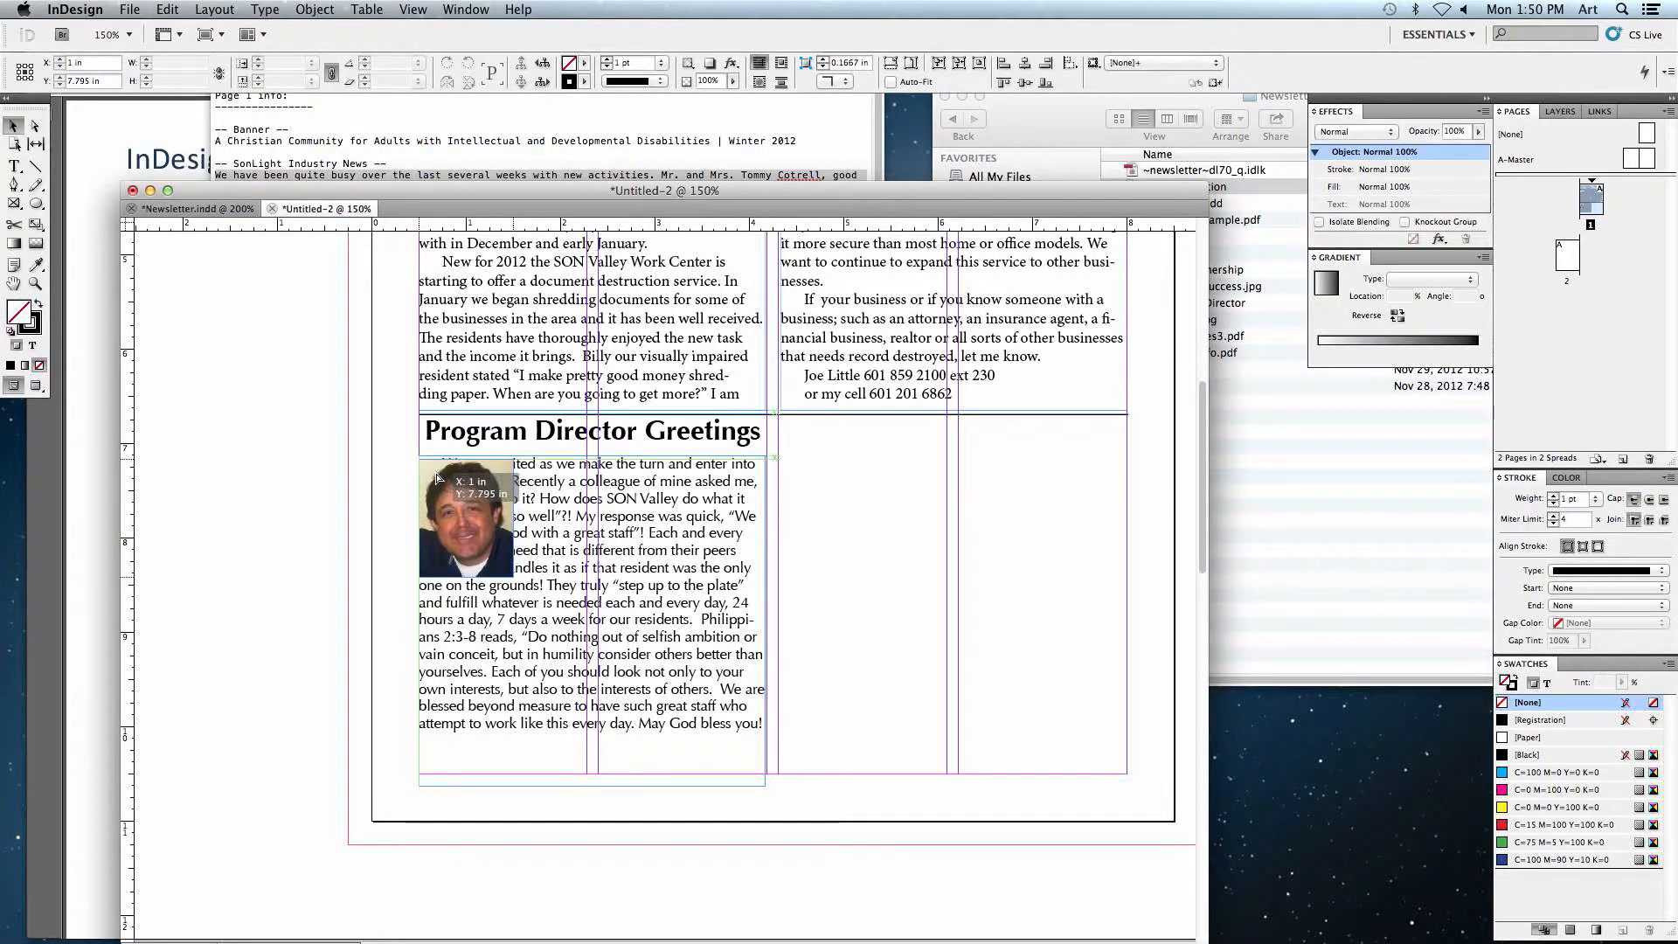
{"action": "left_click", "coordinate": [446, 479]}
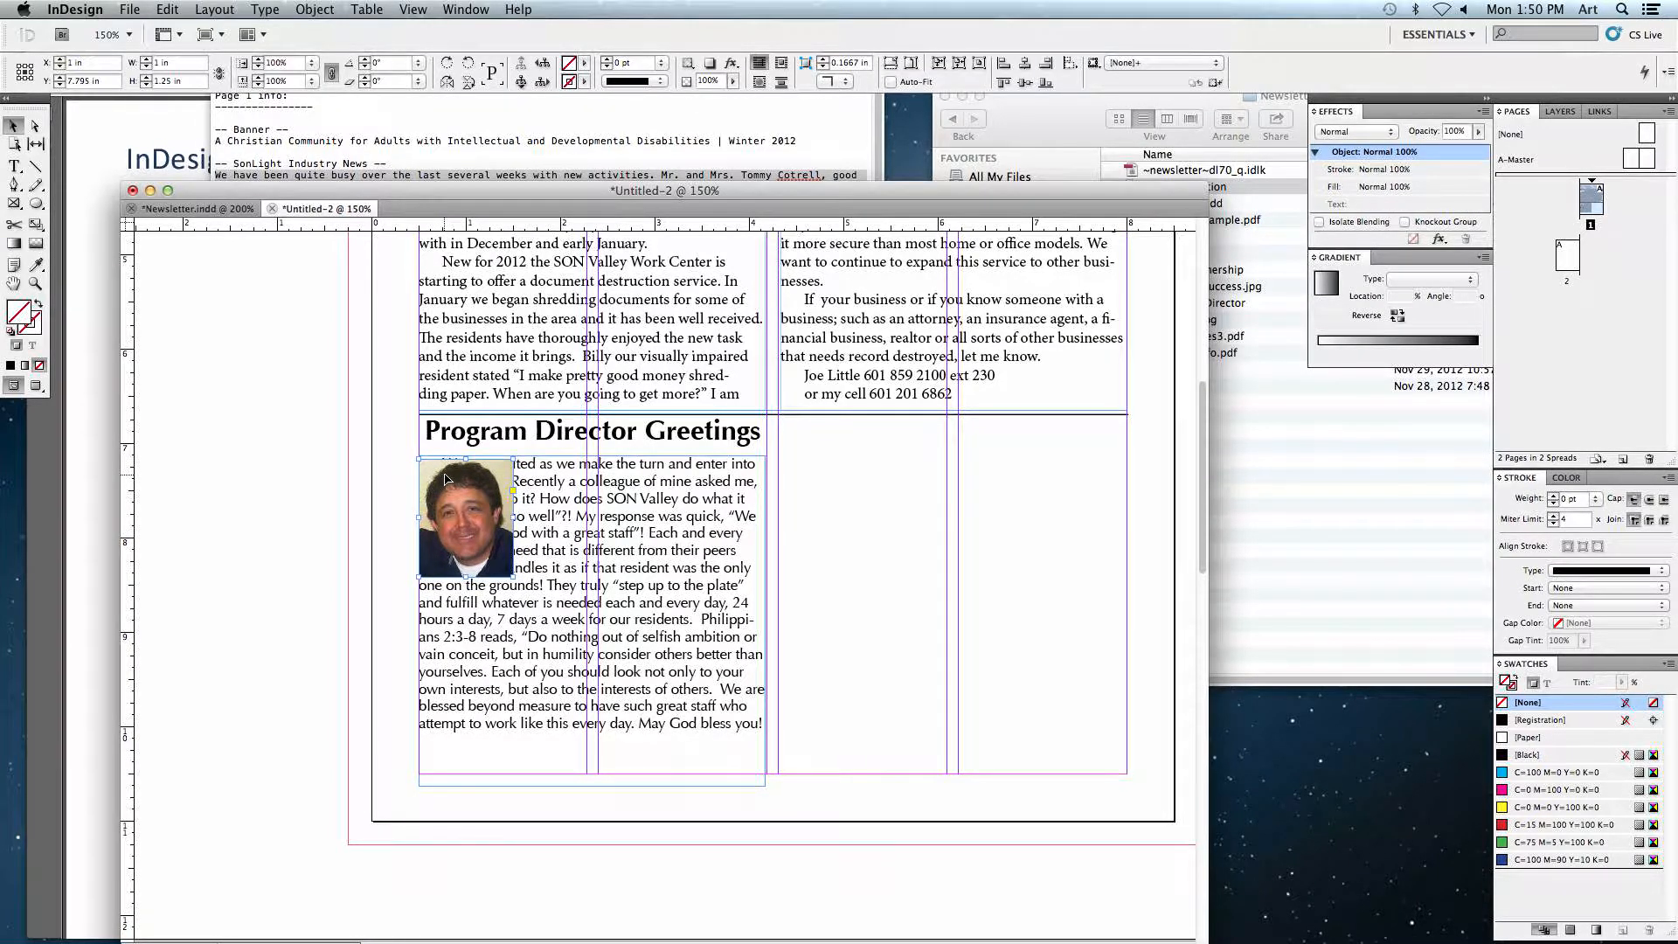
{"action": "left_click", "coordinate": [333, 616]}
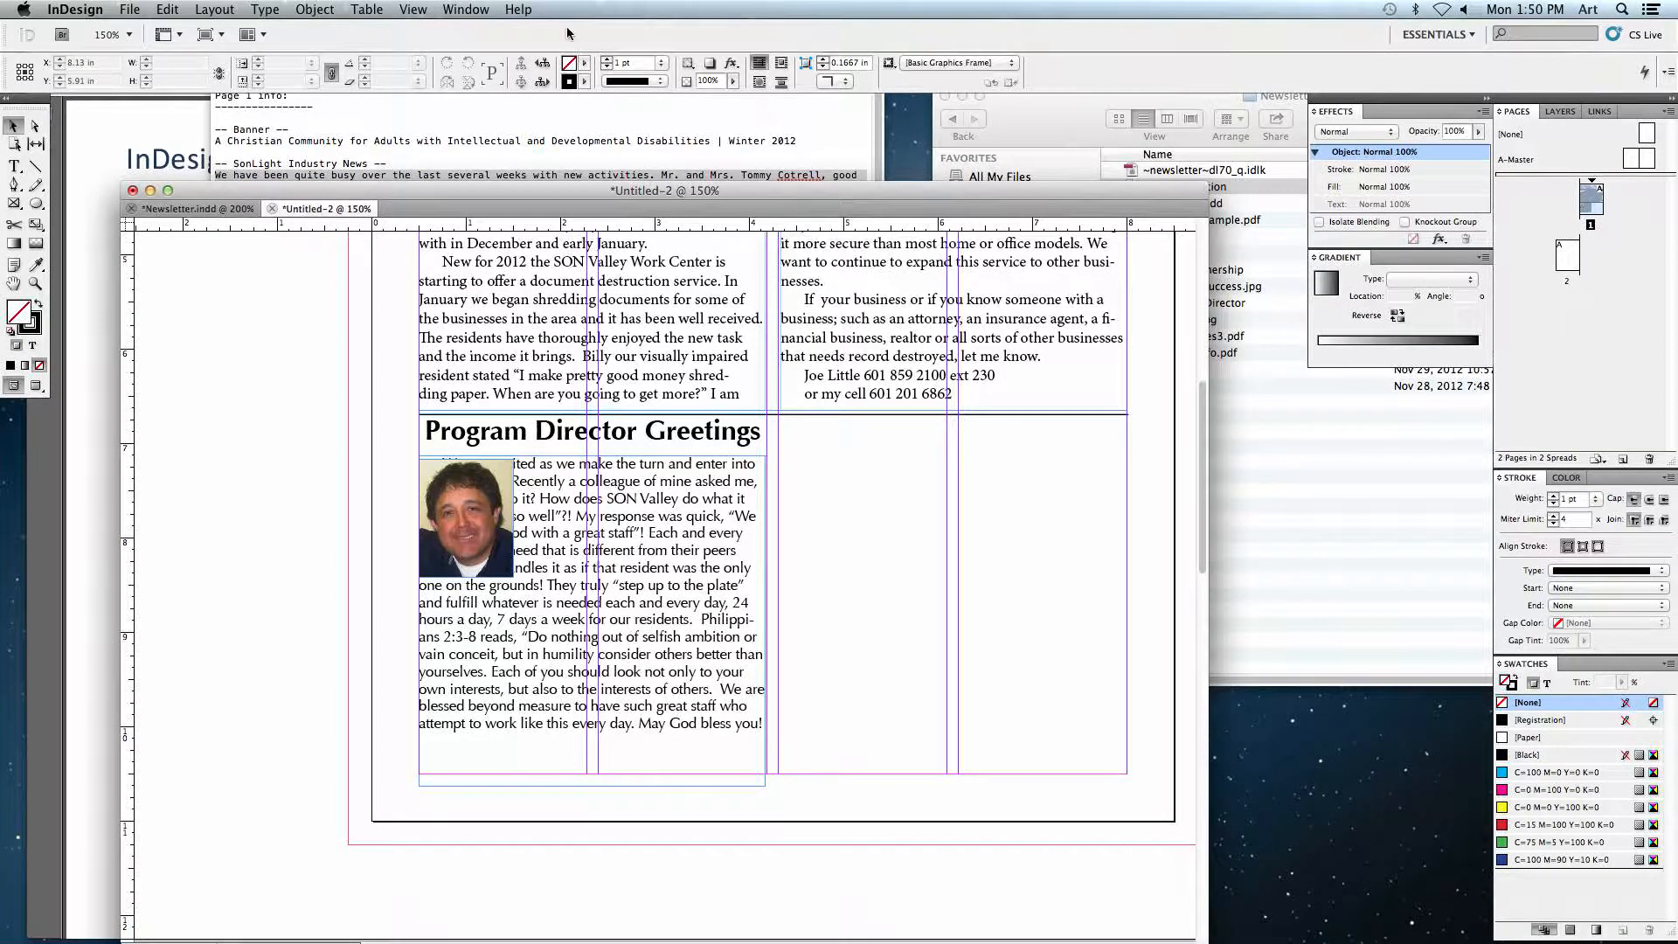
Step: Open Text Wrap and apply a bounding-box wrap to the photo so the story flows around it
{"action": "left_click", "coordinate": [463, 9]}
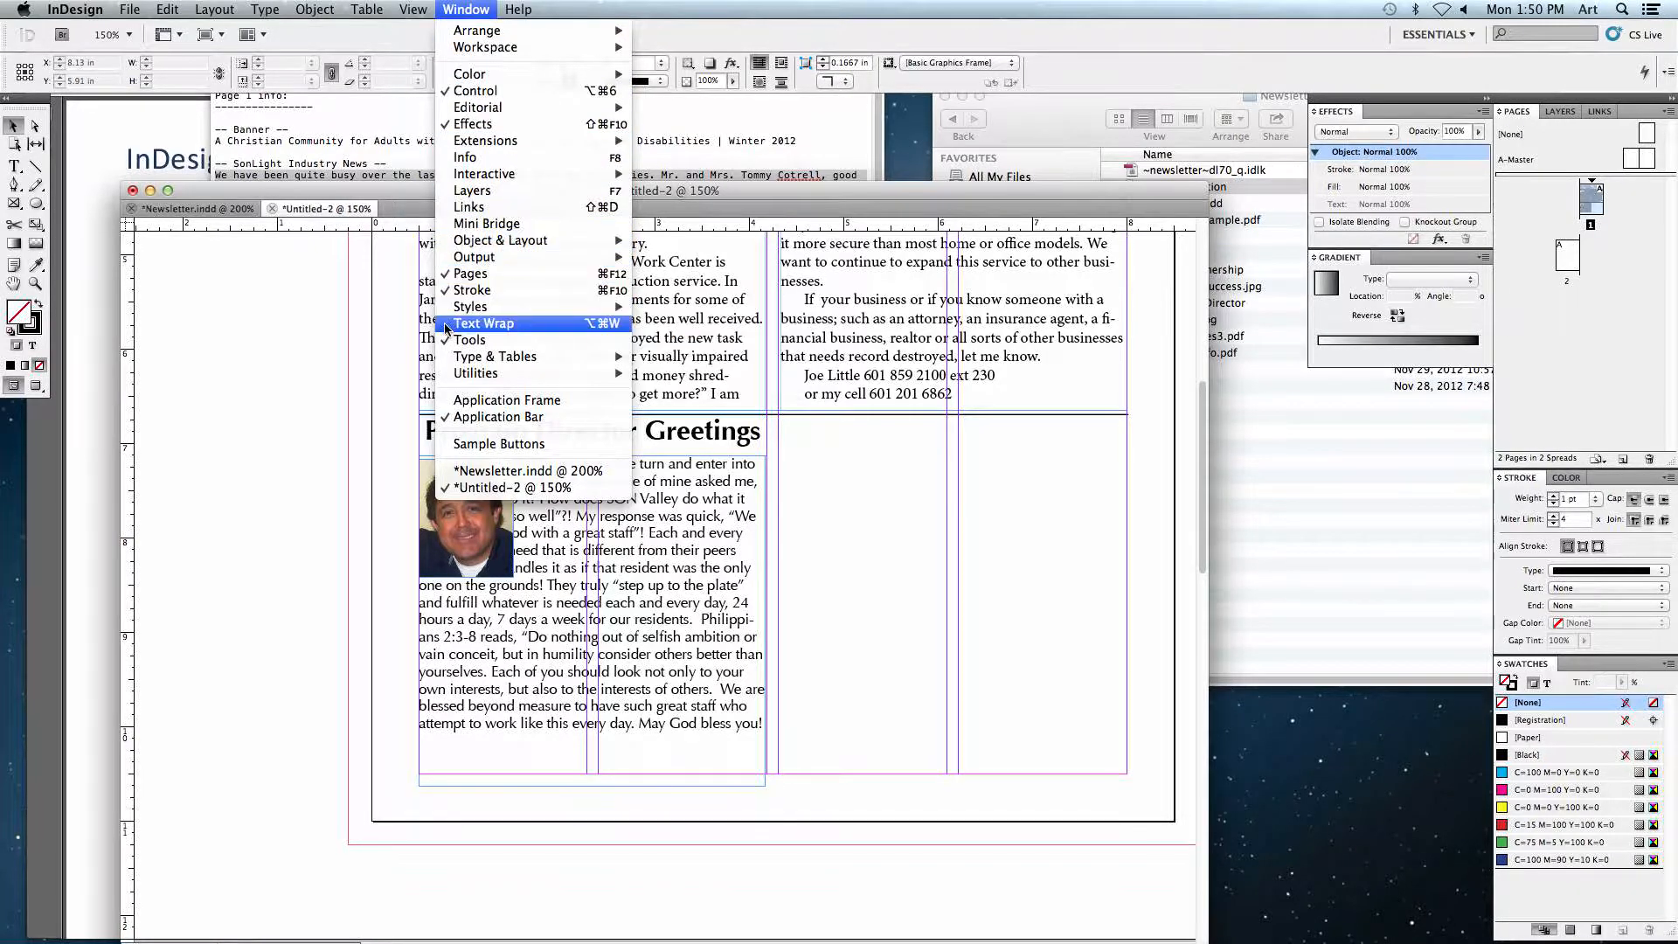
{"action": "left_click", "coordinate": [489, 327]}
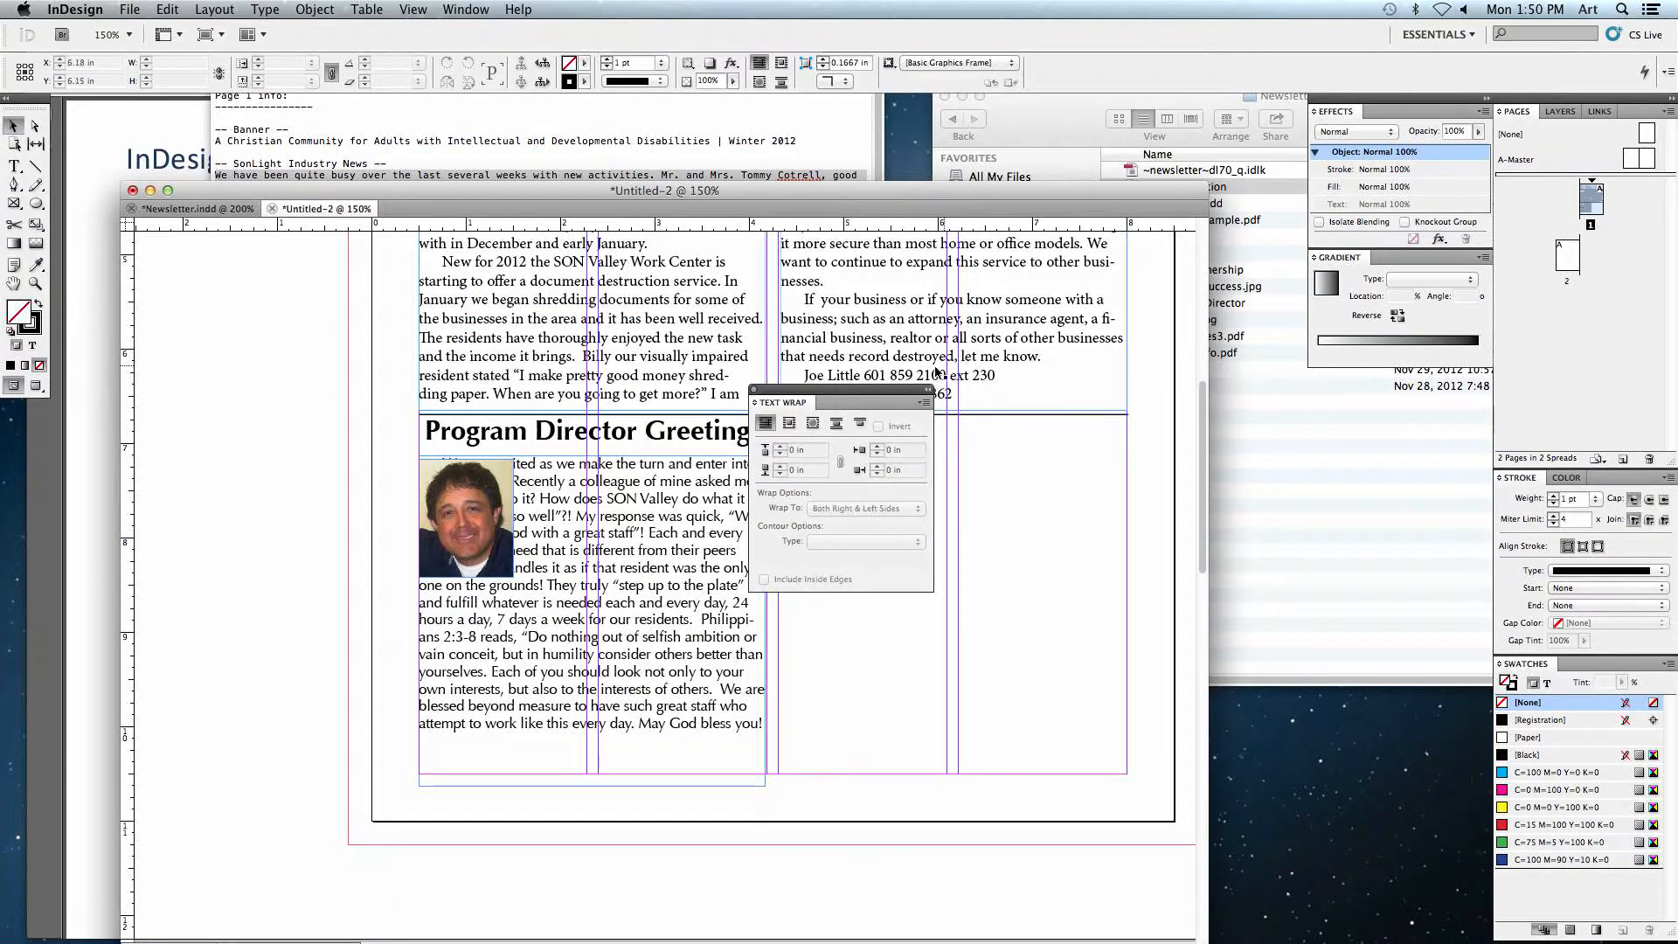
{"action": "left_click_drag", "start_coordinate": [875, 395], "coordinate": [905, 437]}
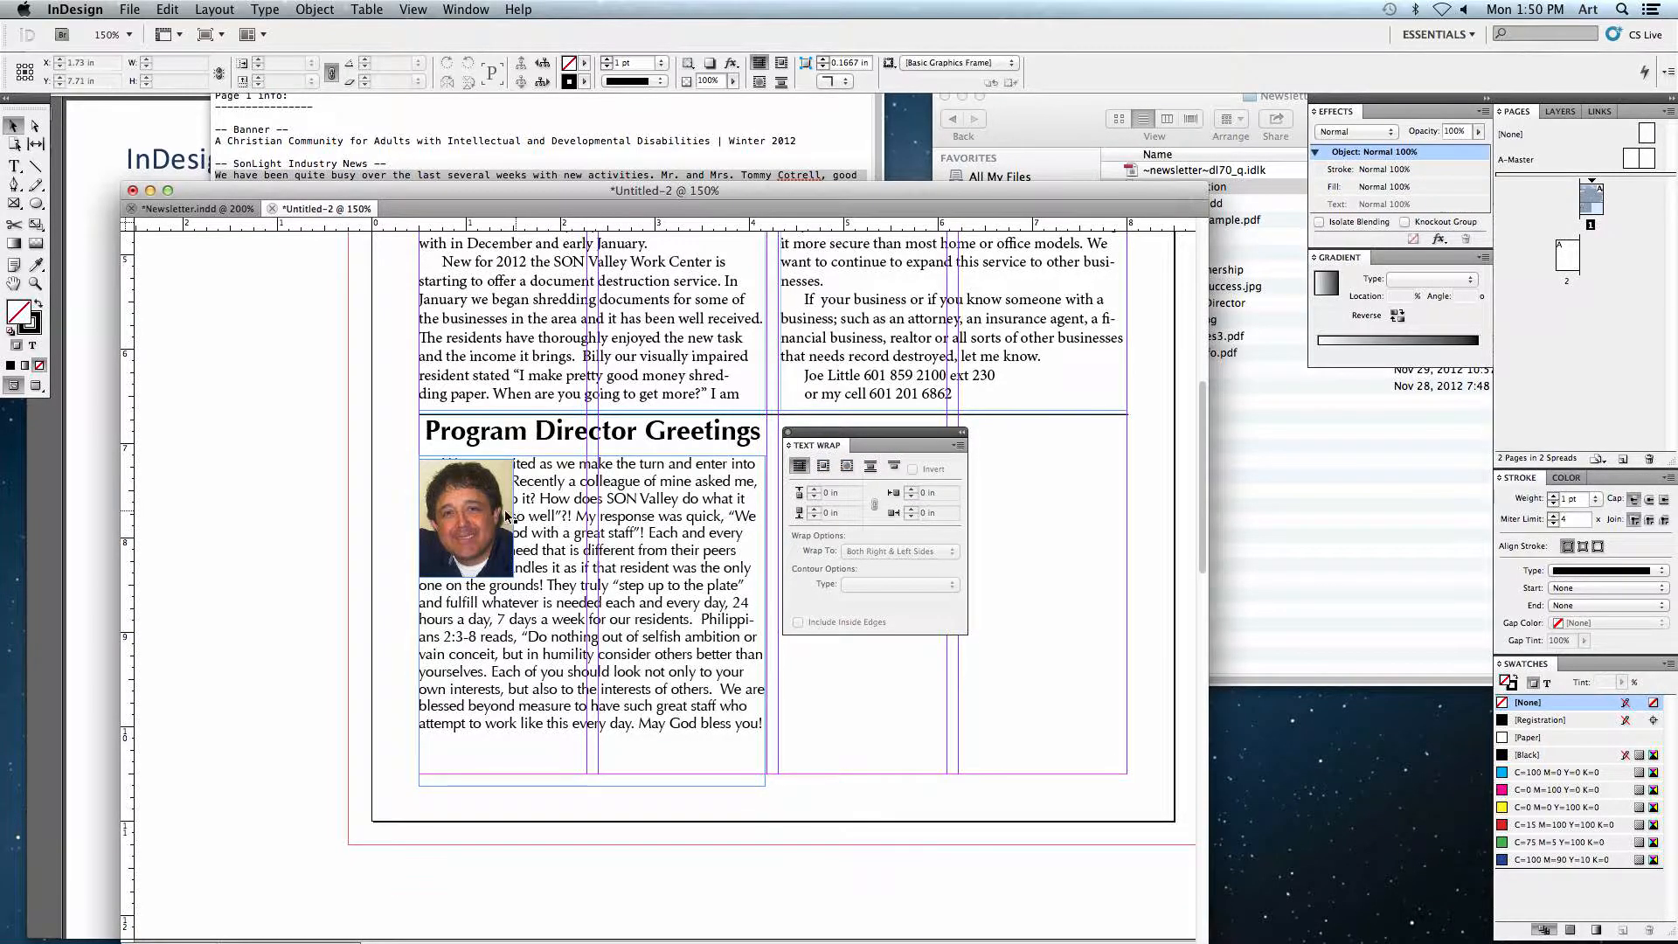
{"action": "left_click", "coordinate": [476, 487]}
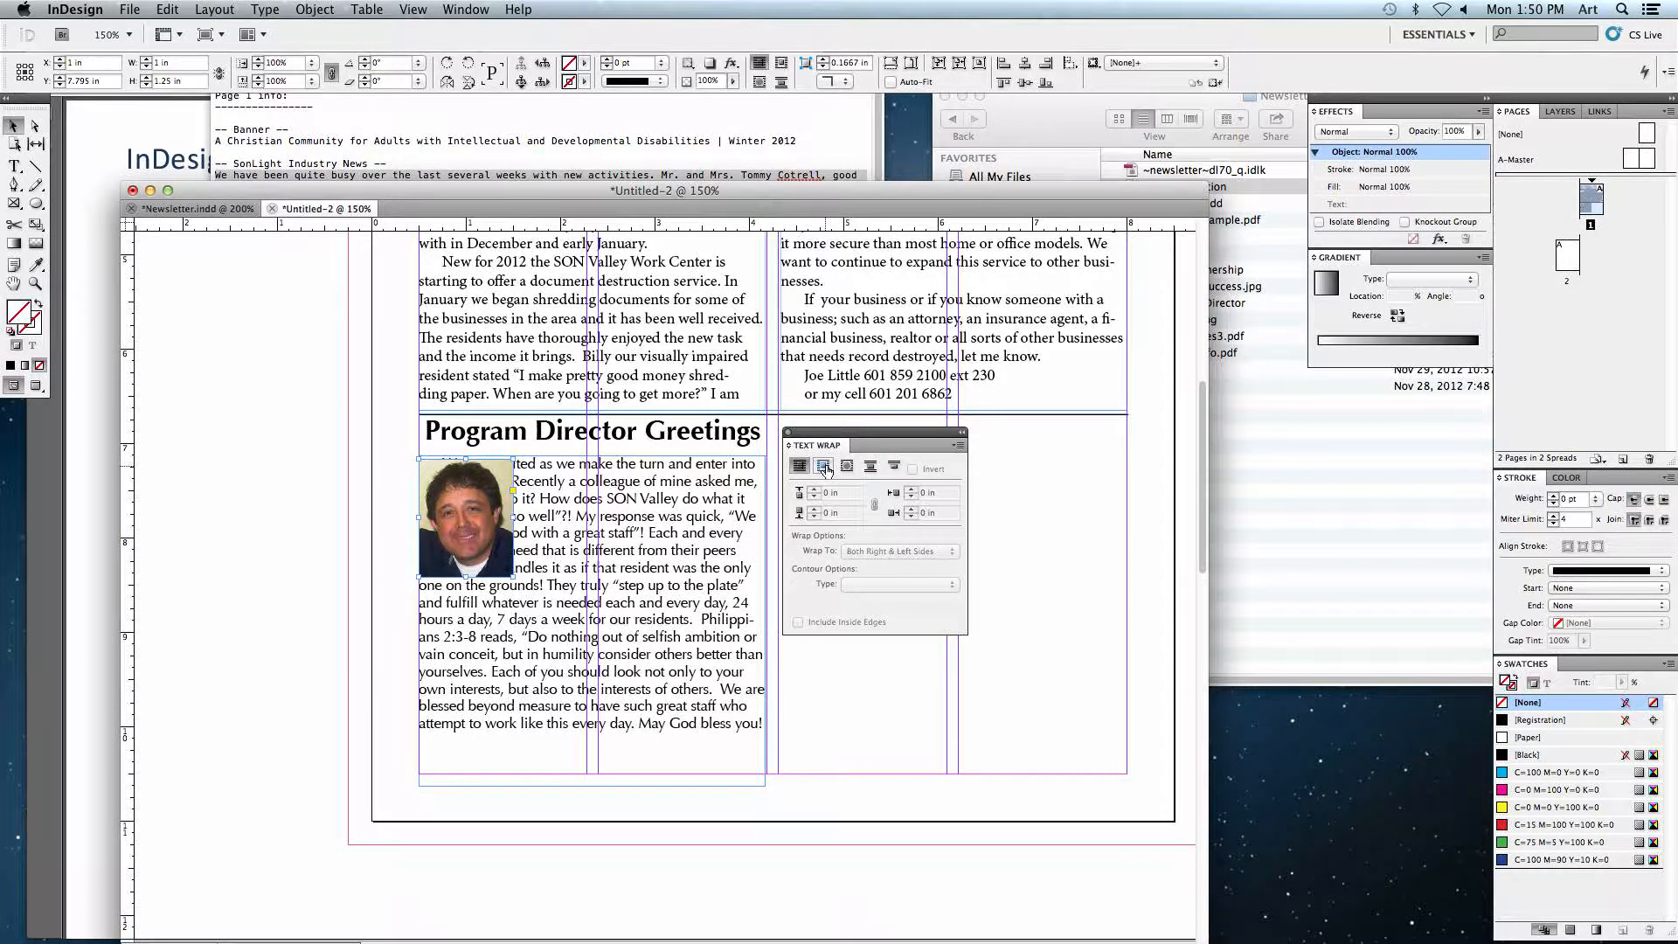
{"action": "left_click", "coordinate": [823, 467]}
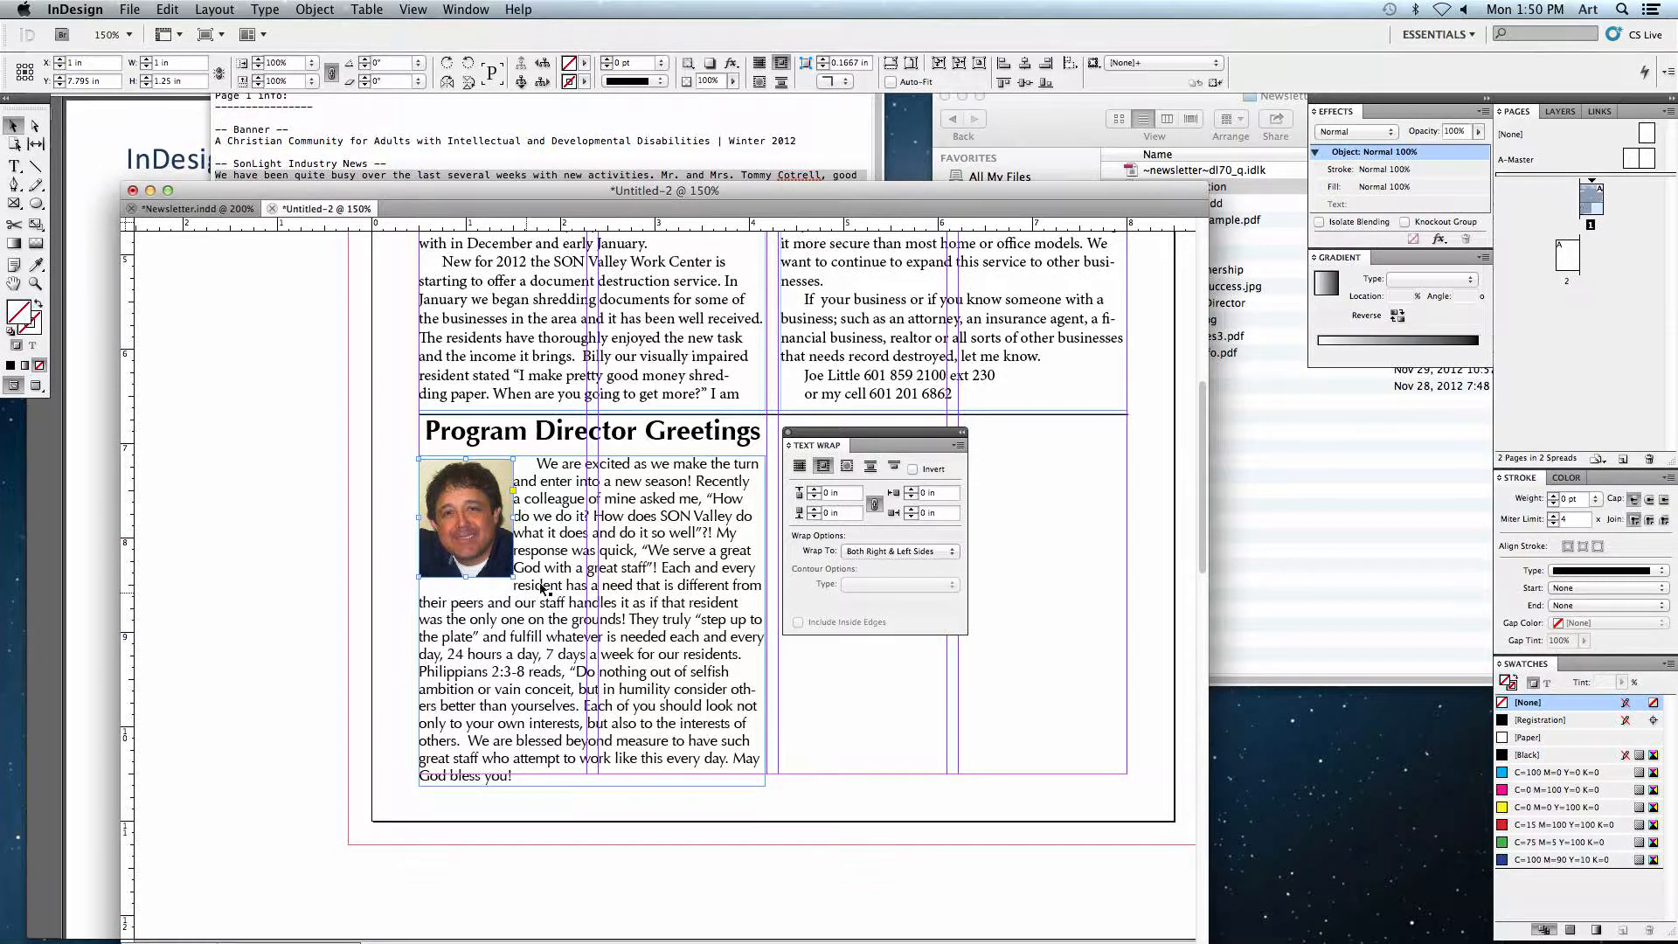
{"action": "mouse_move", "coordinate": [479, 526]}
{"action": "left_mouse_down"}
{"action": "mouse_move", "coordinate": [533, 528]}
{"action": "mouse_move", "coordinate": [479, 525]}
{"action": "left_mouse_up"}
{"action": "left_click", "coordinate": [334, 523]}
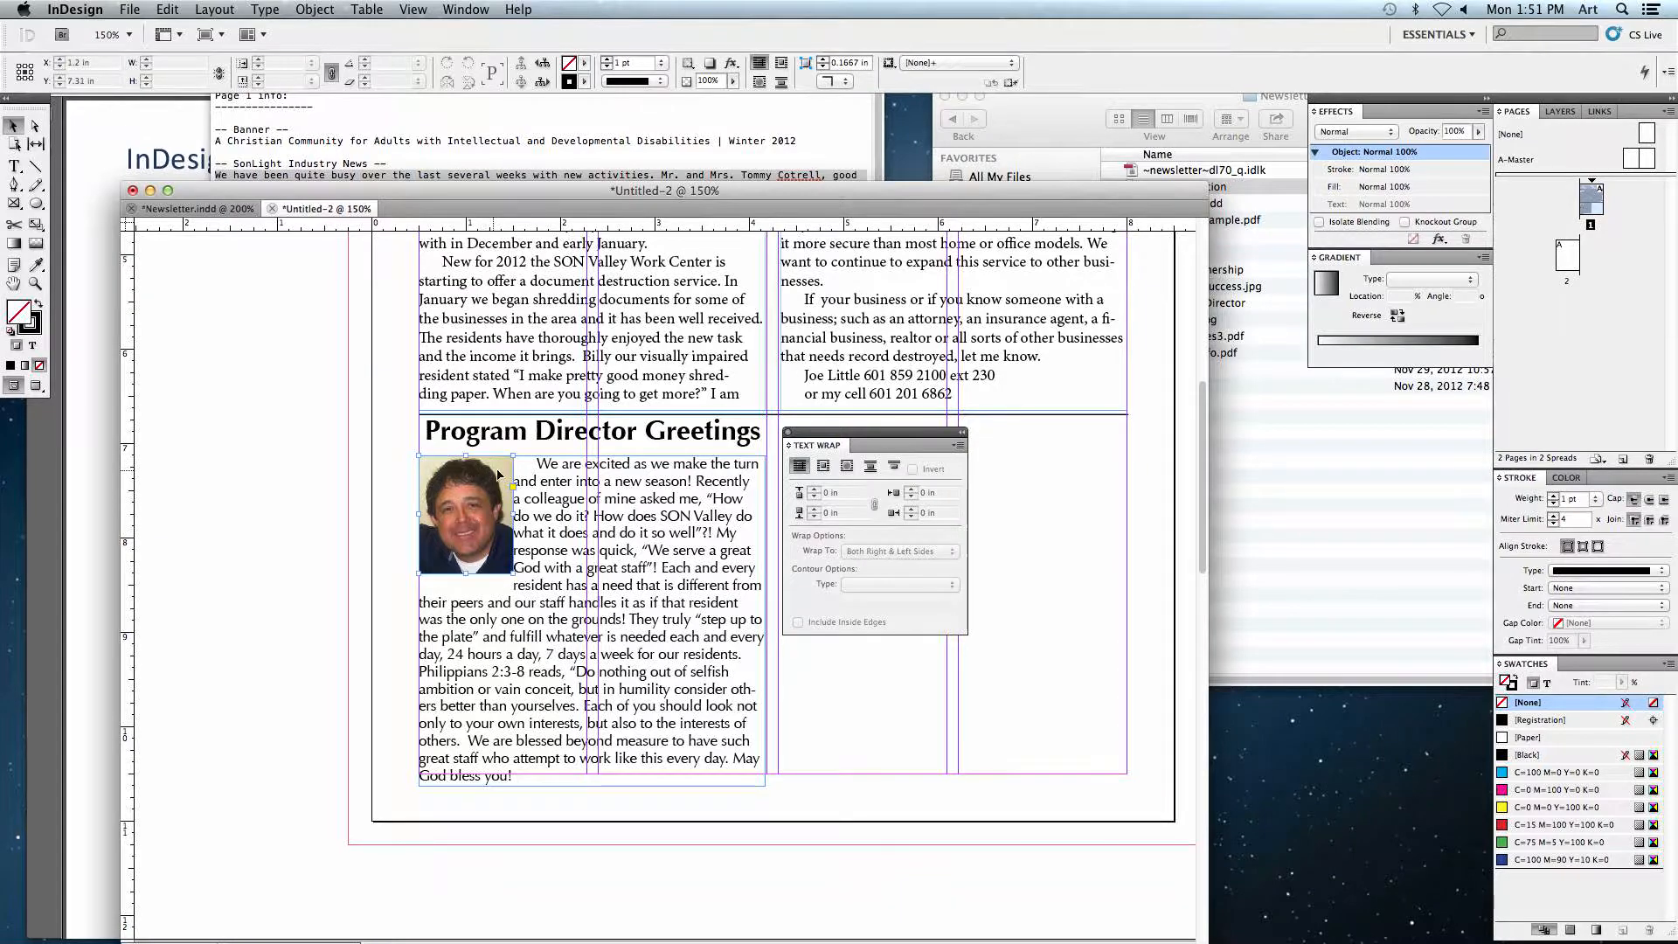
Step: Set the photo's text wrap offset to 0.125 in on all sides
{"action": "left_click", "coordinate": [472, 507]}
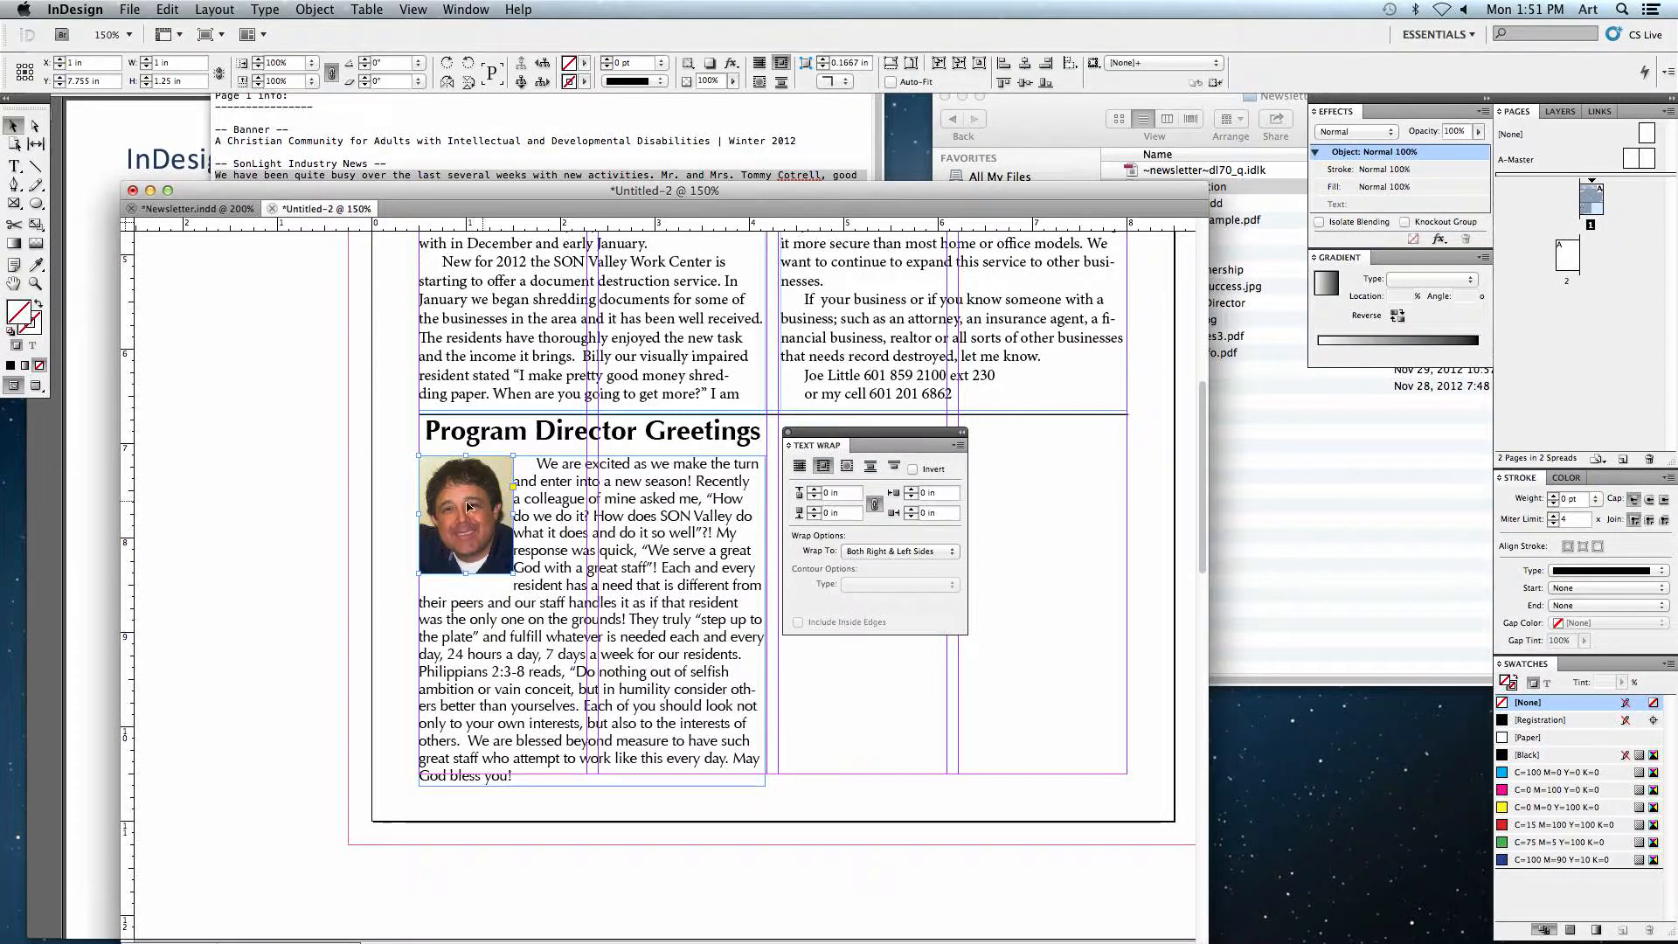
{"action": "double_click", "coordinate": [828, 493]}
{"action": "type", "text": ".125"}
{"action": "key", "text": "Tab"}
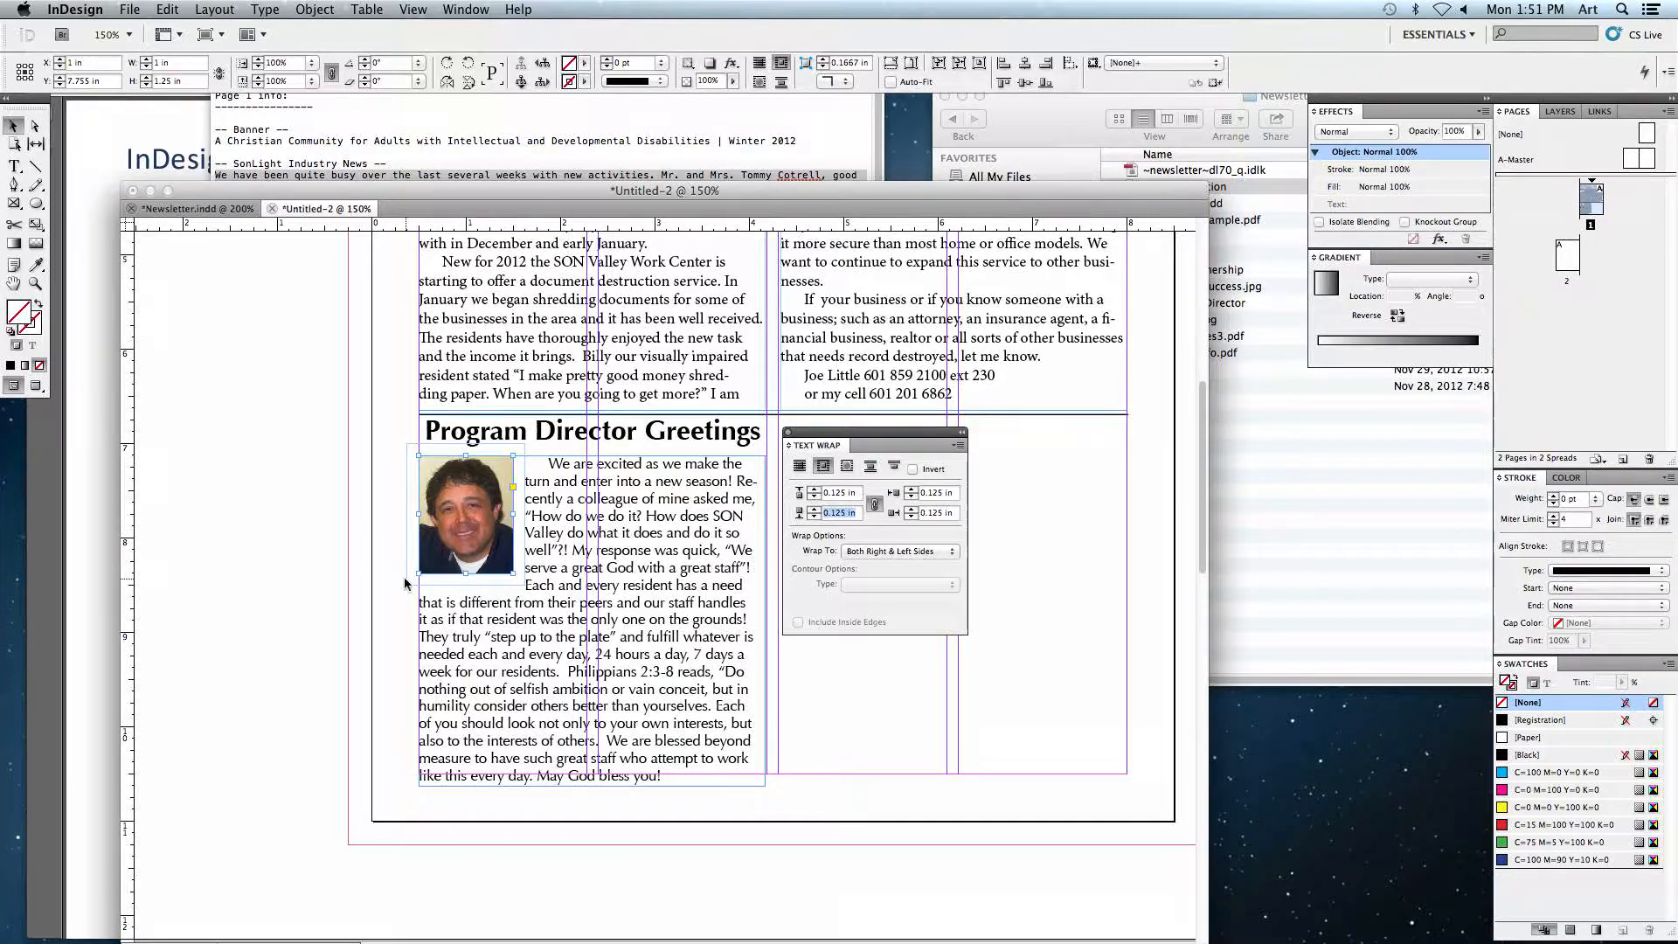
{"action": "left_click", "coordinate": [361, 522]}
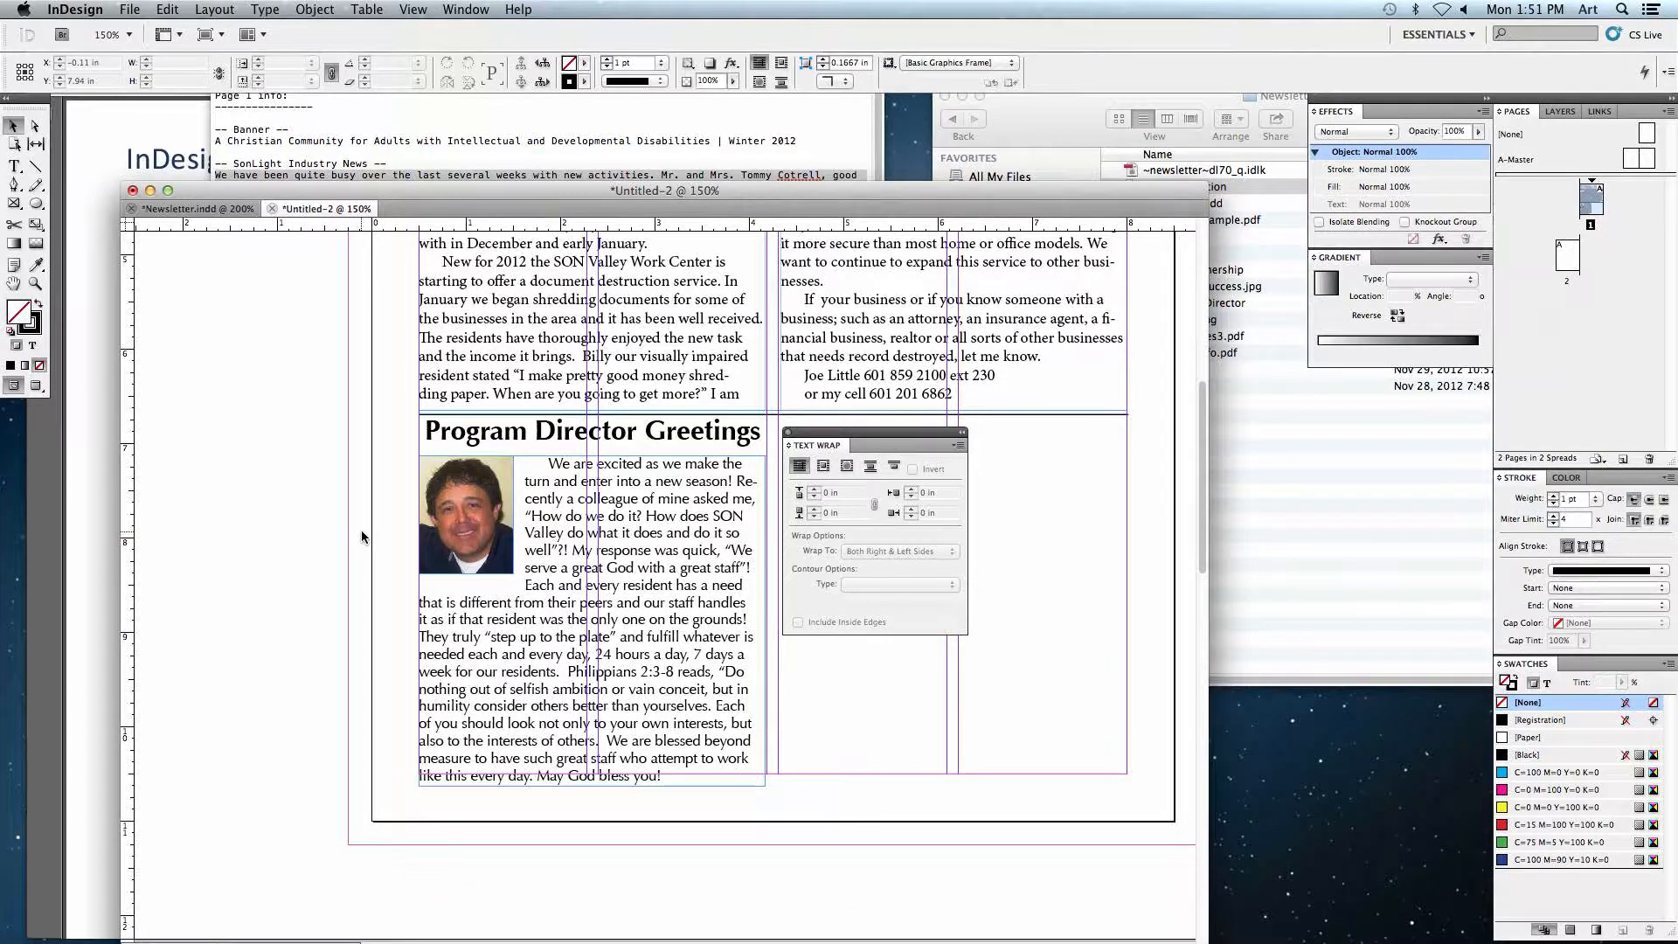
Step: Copy the UMC Partnership heading and story from the sample into the new document, beside Program Director Greetings
{"action": "left_click_drag", "start_coordinate": [875, 432], "coordinate": [278, 456]}
{"action": "key", "text": "super+grave"}
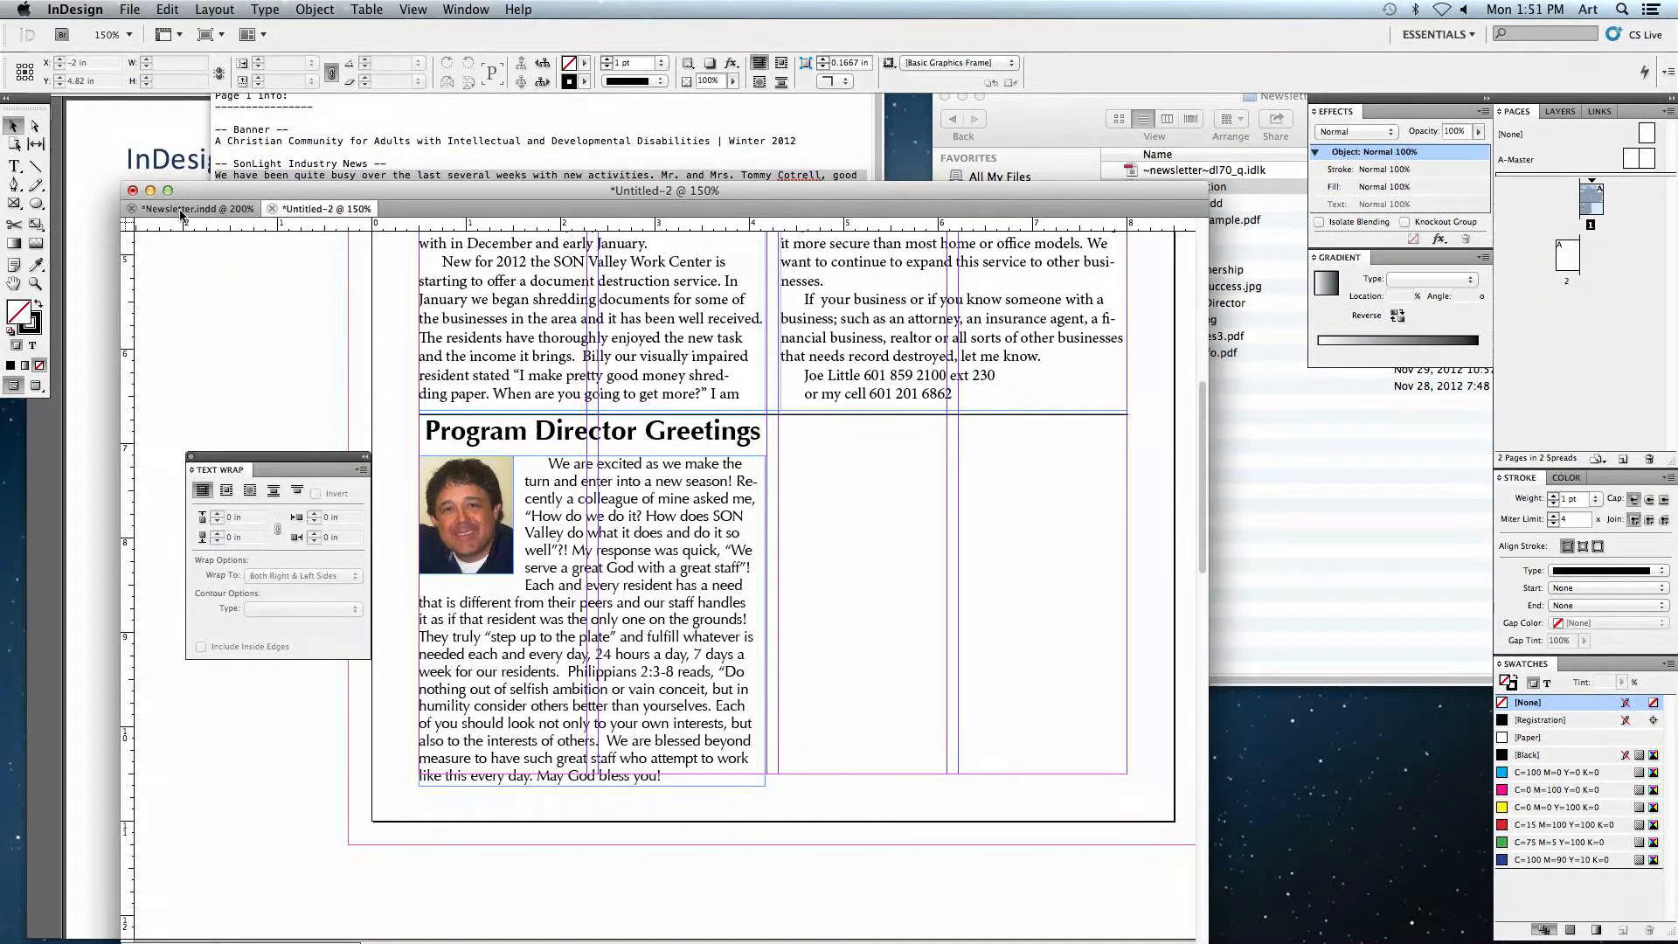
{"action": "left_click_drag", "start_coordinate": [969, 482], "coordinate": [615, 466]}
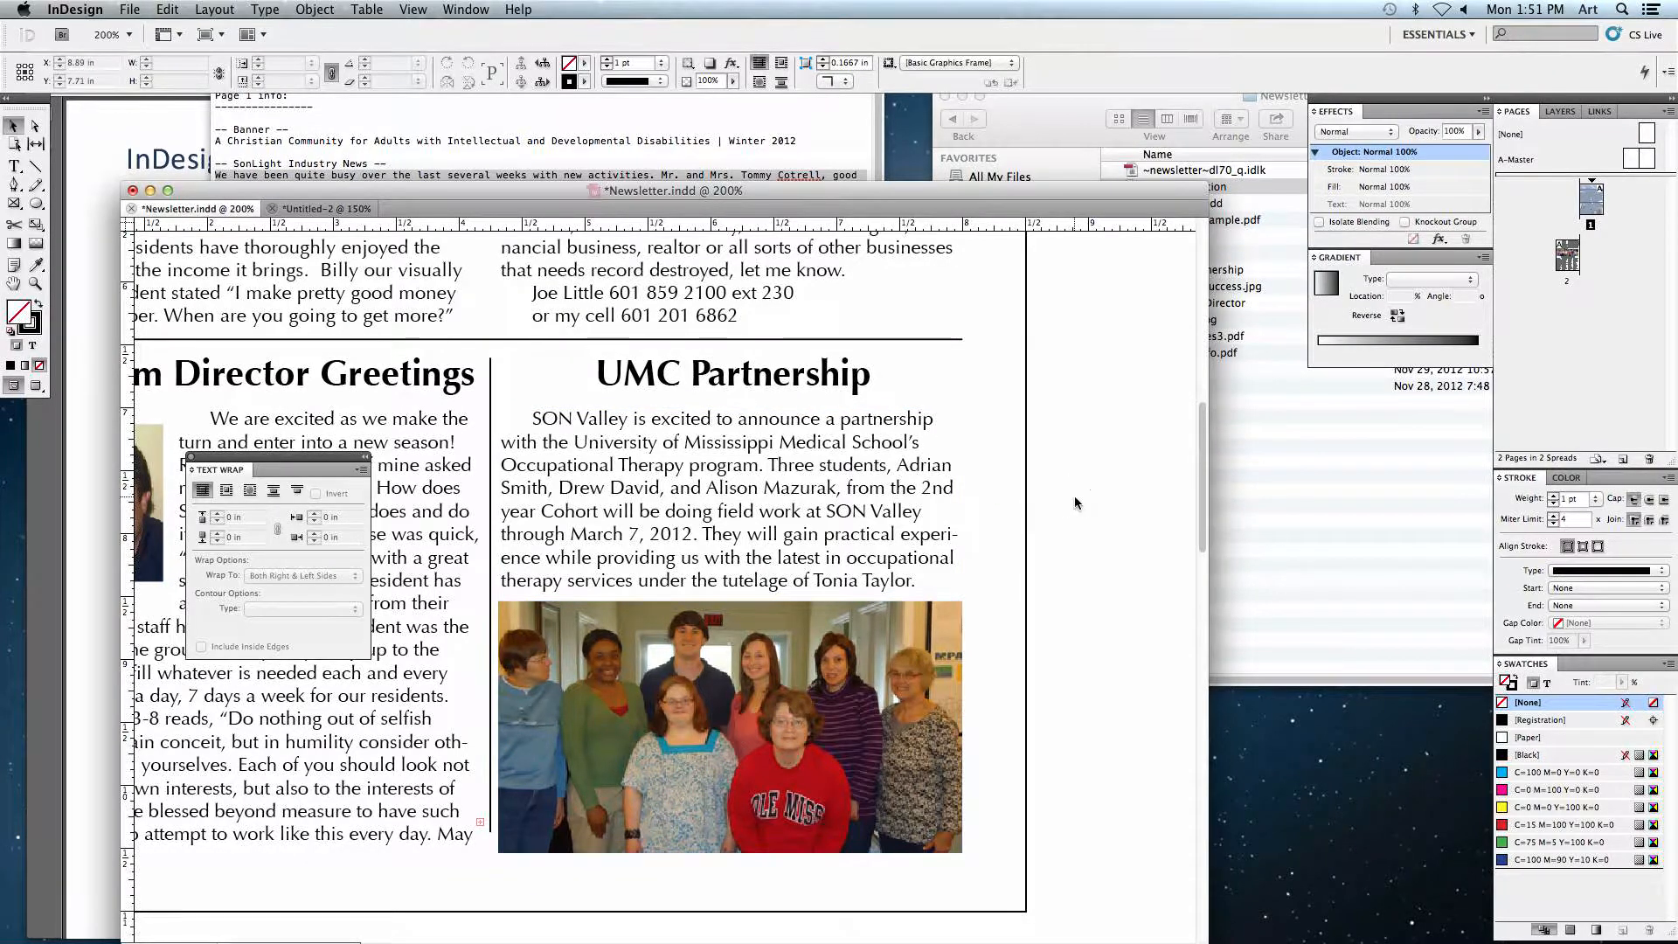
{"action": "left_click", "coordinate": [745, 378]}
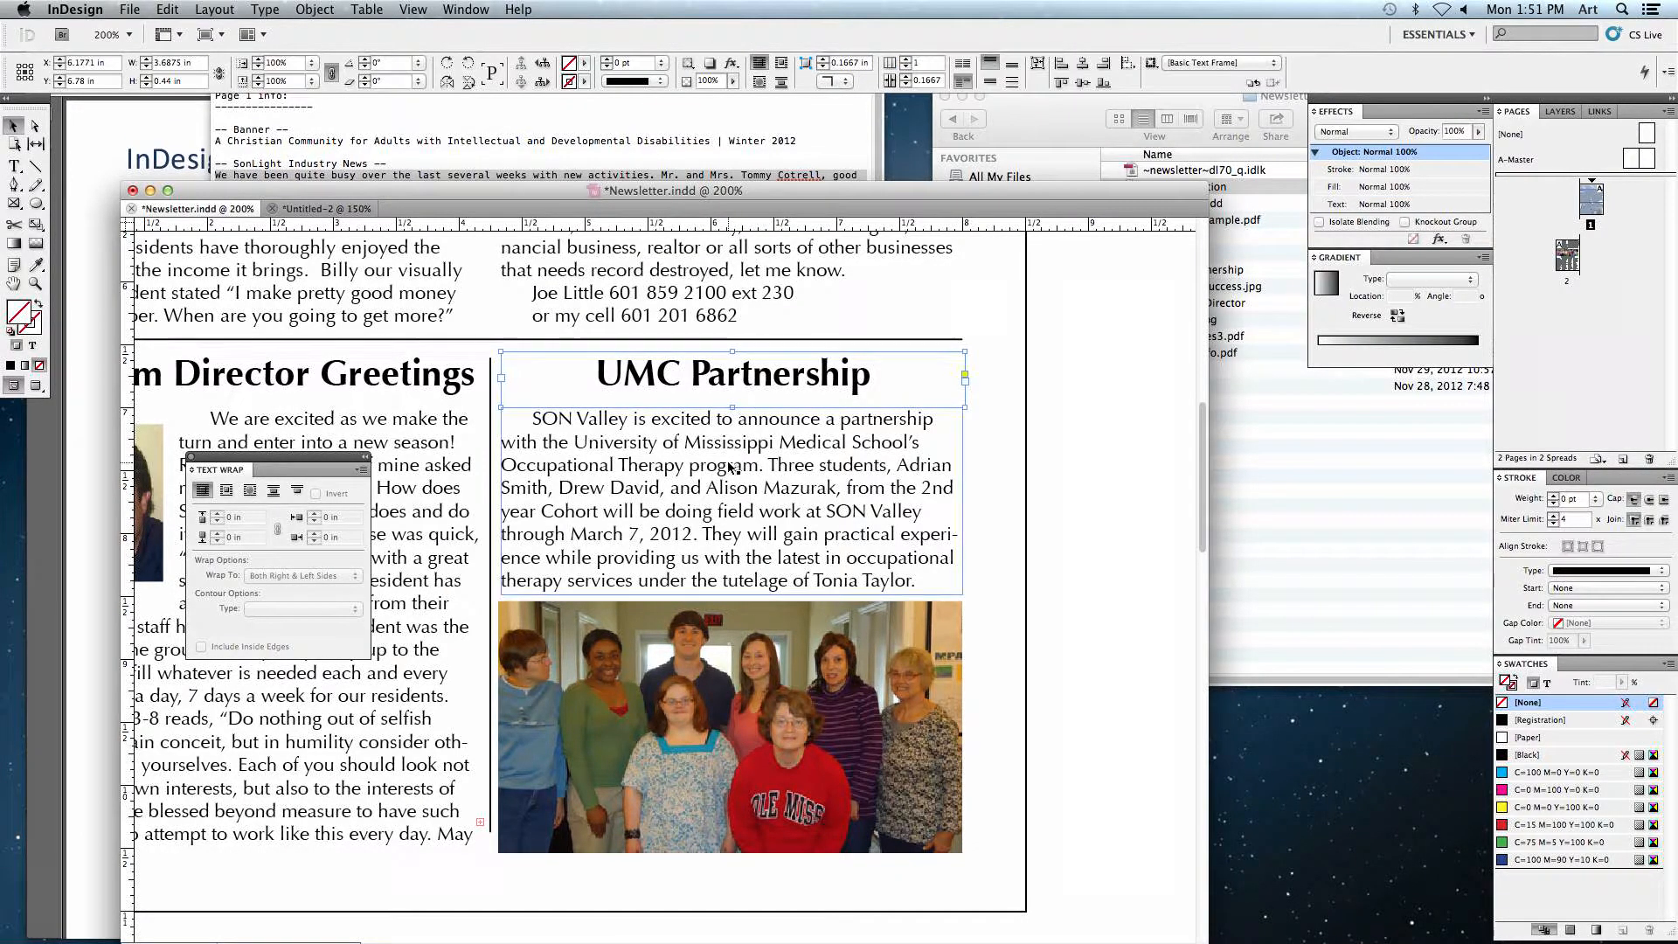
{"action": "left_click_drag", "start_coordinate": [421, 204], "coordinate": [1093, 487]}
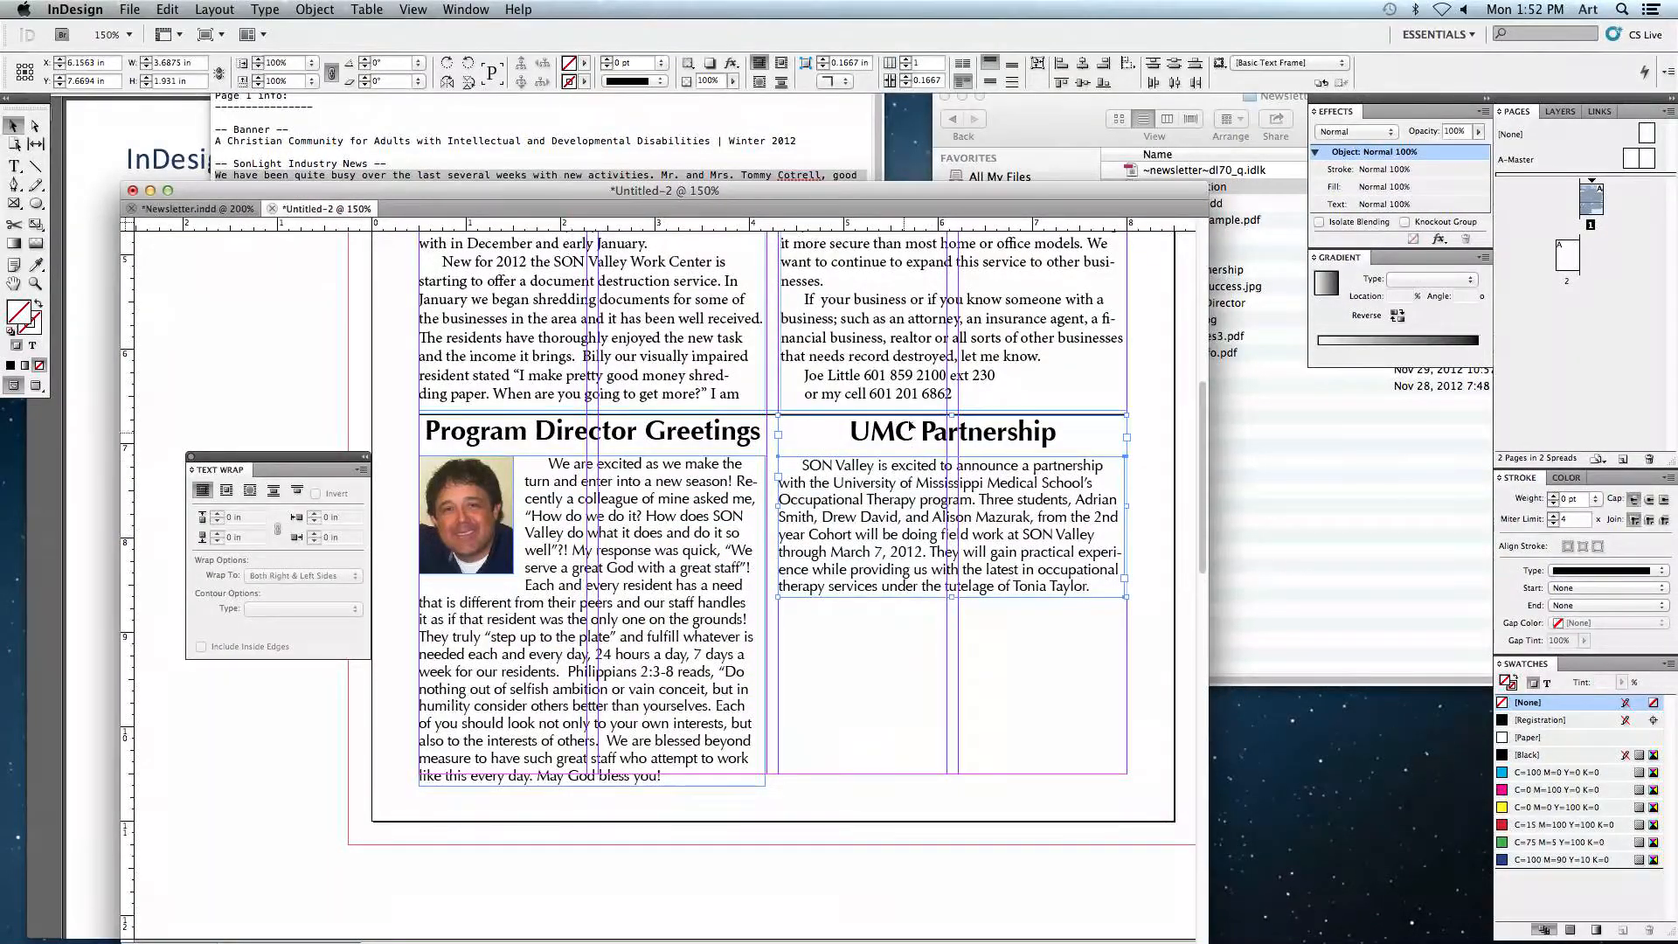
{"action": "left_click_drag", "start_coordinate": [941, 535], "coordinate": [825, 517]}
{"action": "left_click", "coordinate": [1062, 542]}
Step: Draw a rectangle frame about 4 in by 2.4 in and place the UMCpartnership photo into it
{"action": "left_click", "coordinate": [13, 202]}
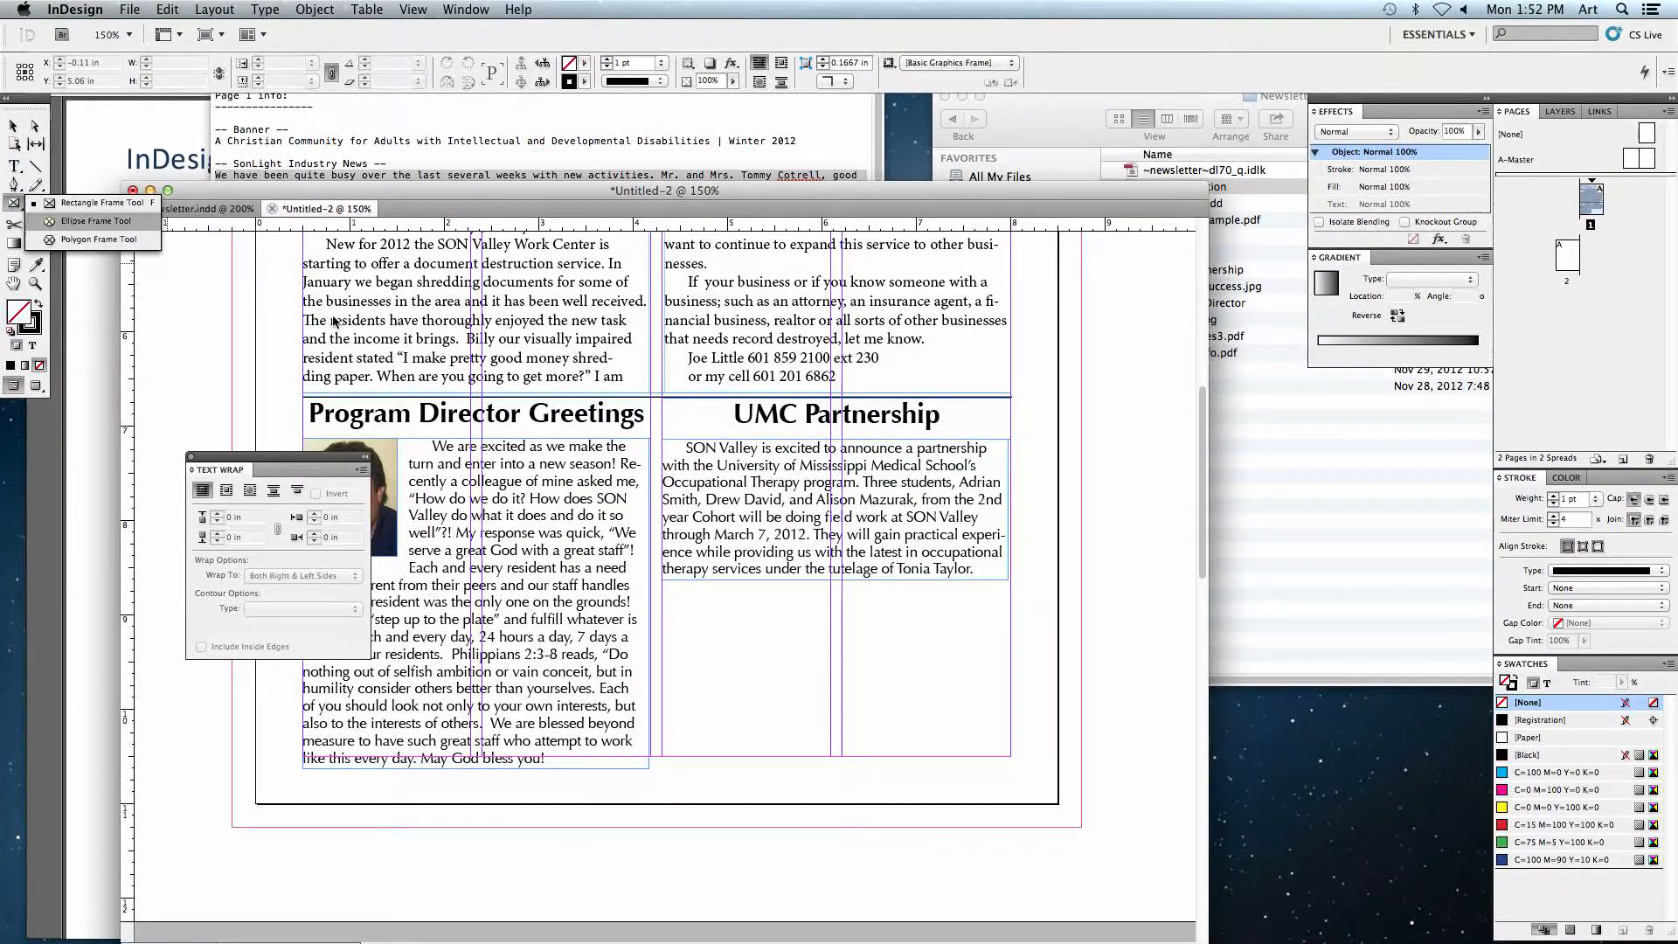
{"action": "left_click", "coordinate": [65, 203]}
{"action": "left_click_drag", "start_coordinate": [763, 467], "coordinate": [448, 433]}
{"action": "mouse_move", "coordinate": [784, 366]}
{"action": "left_mouse_down"}
{"action": "mouse_move", "coordinate": [831, 419]}
{"action": "mouse_move", "coordinate": [1103, 599]}
{"action": "mouse_move", "coordinate": [1166, 594]}
{"action": "left_mouse_up"}
{"action": "key", "text": "slash"}
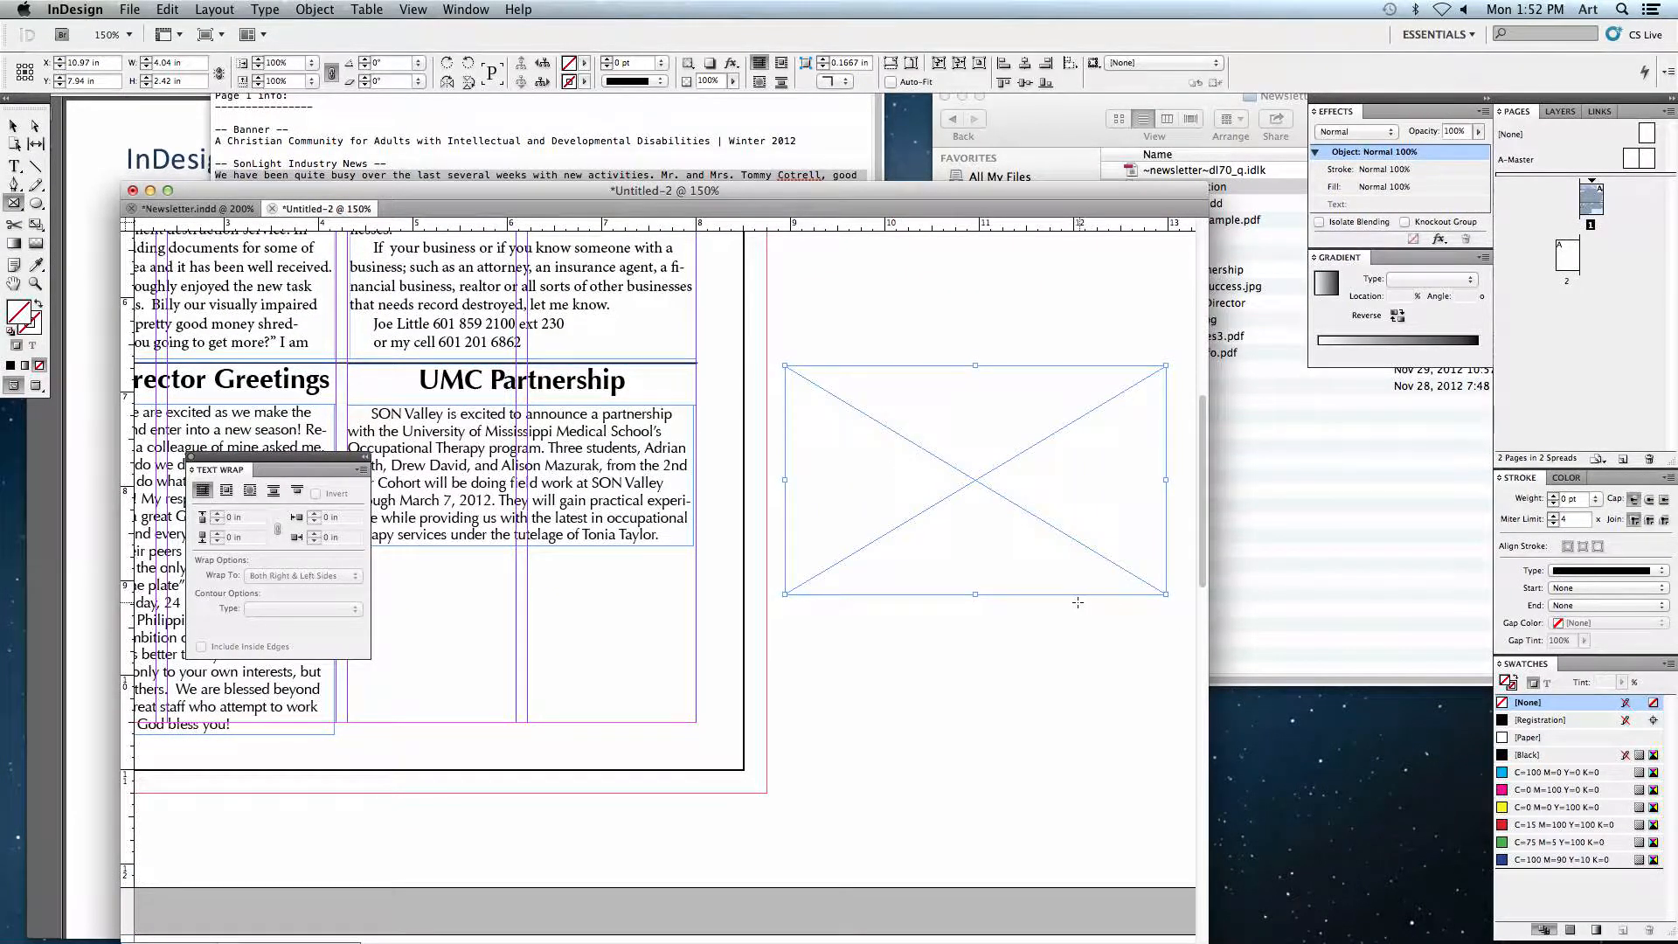
{"action": "key", "text": "super+d"}
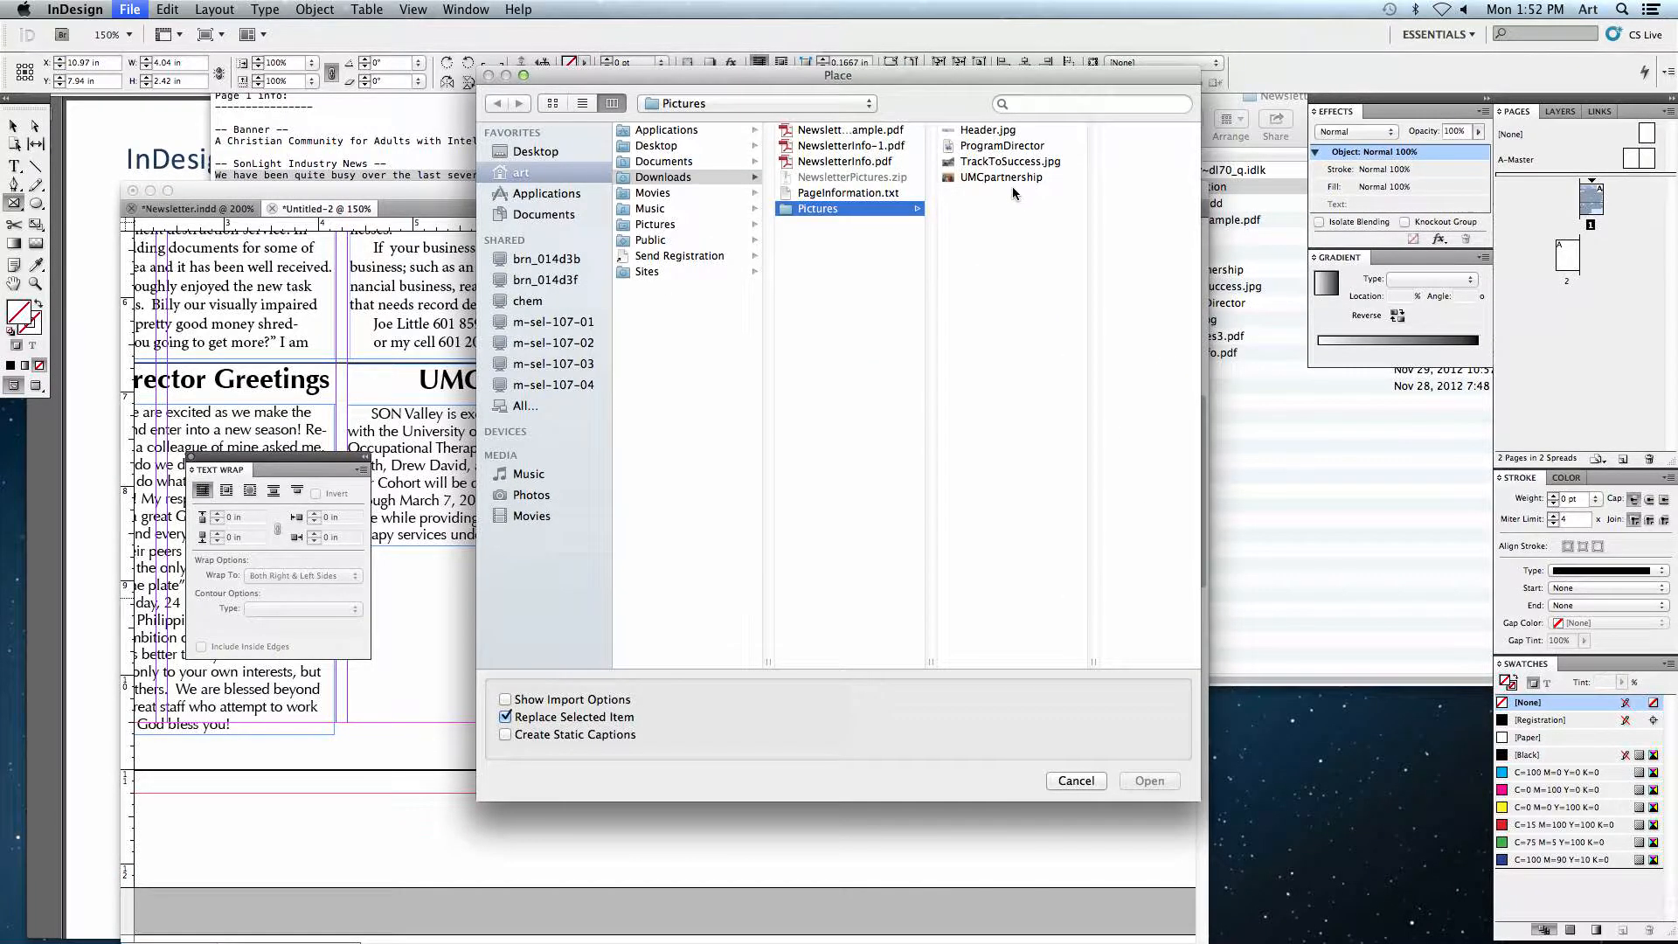
{"action": "left_click", "coordinate": [978, 176]}
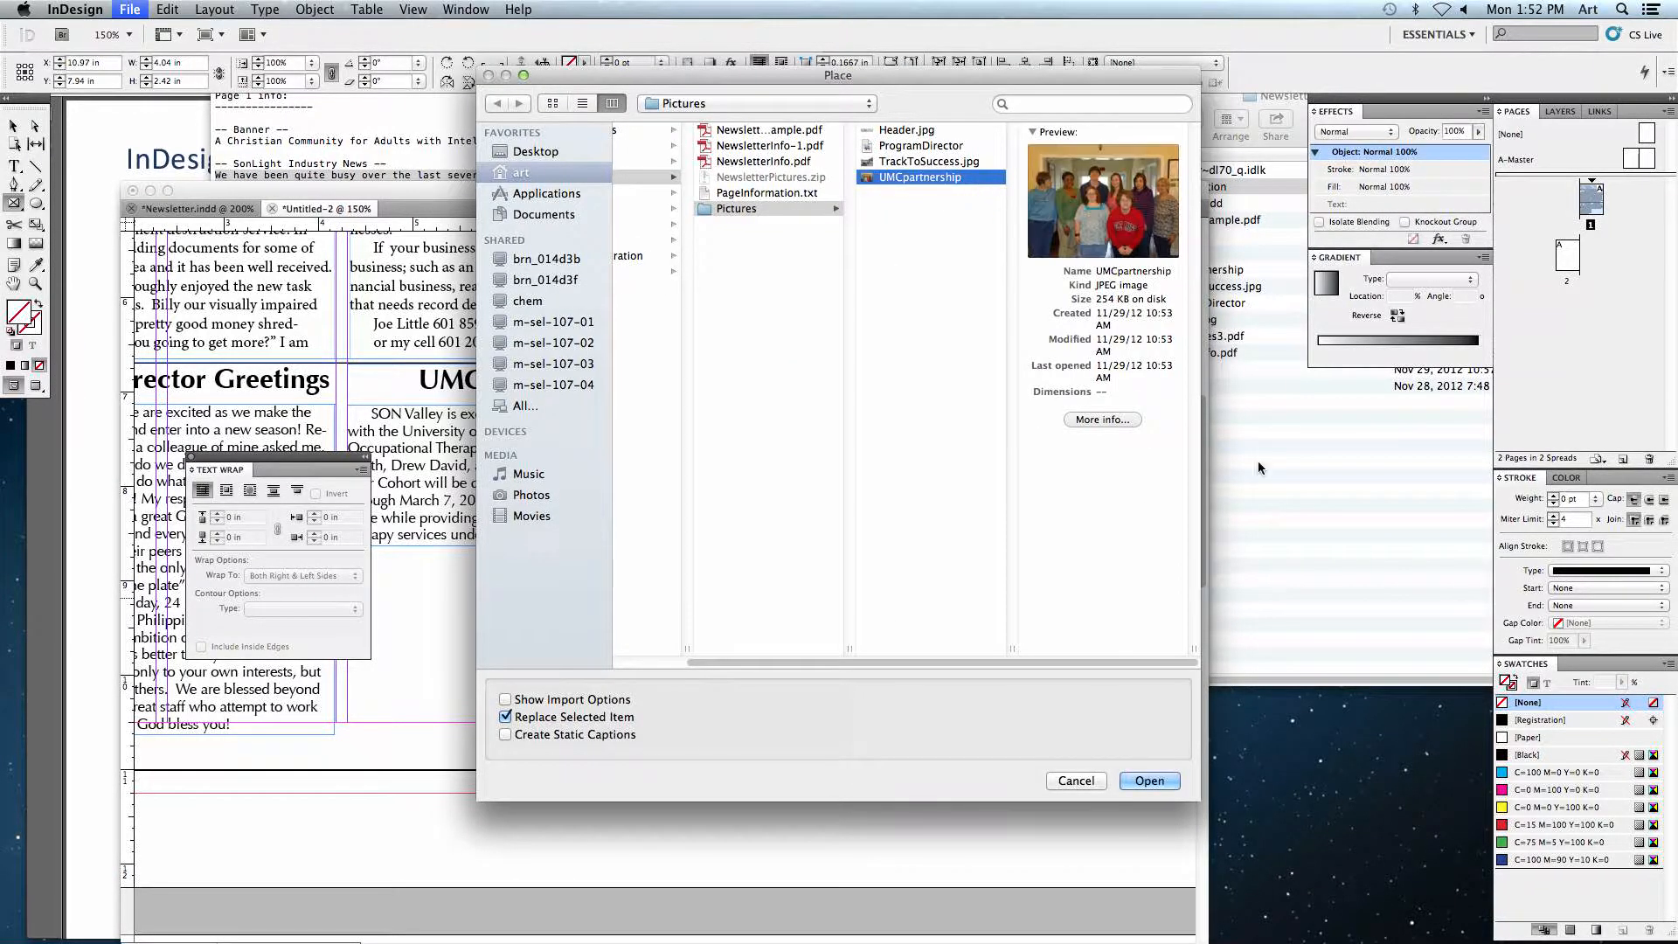
{"action": "left_click", "coordinate": [1168, 780]}
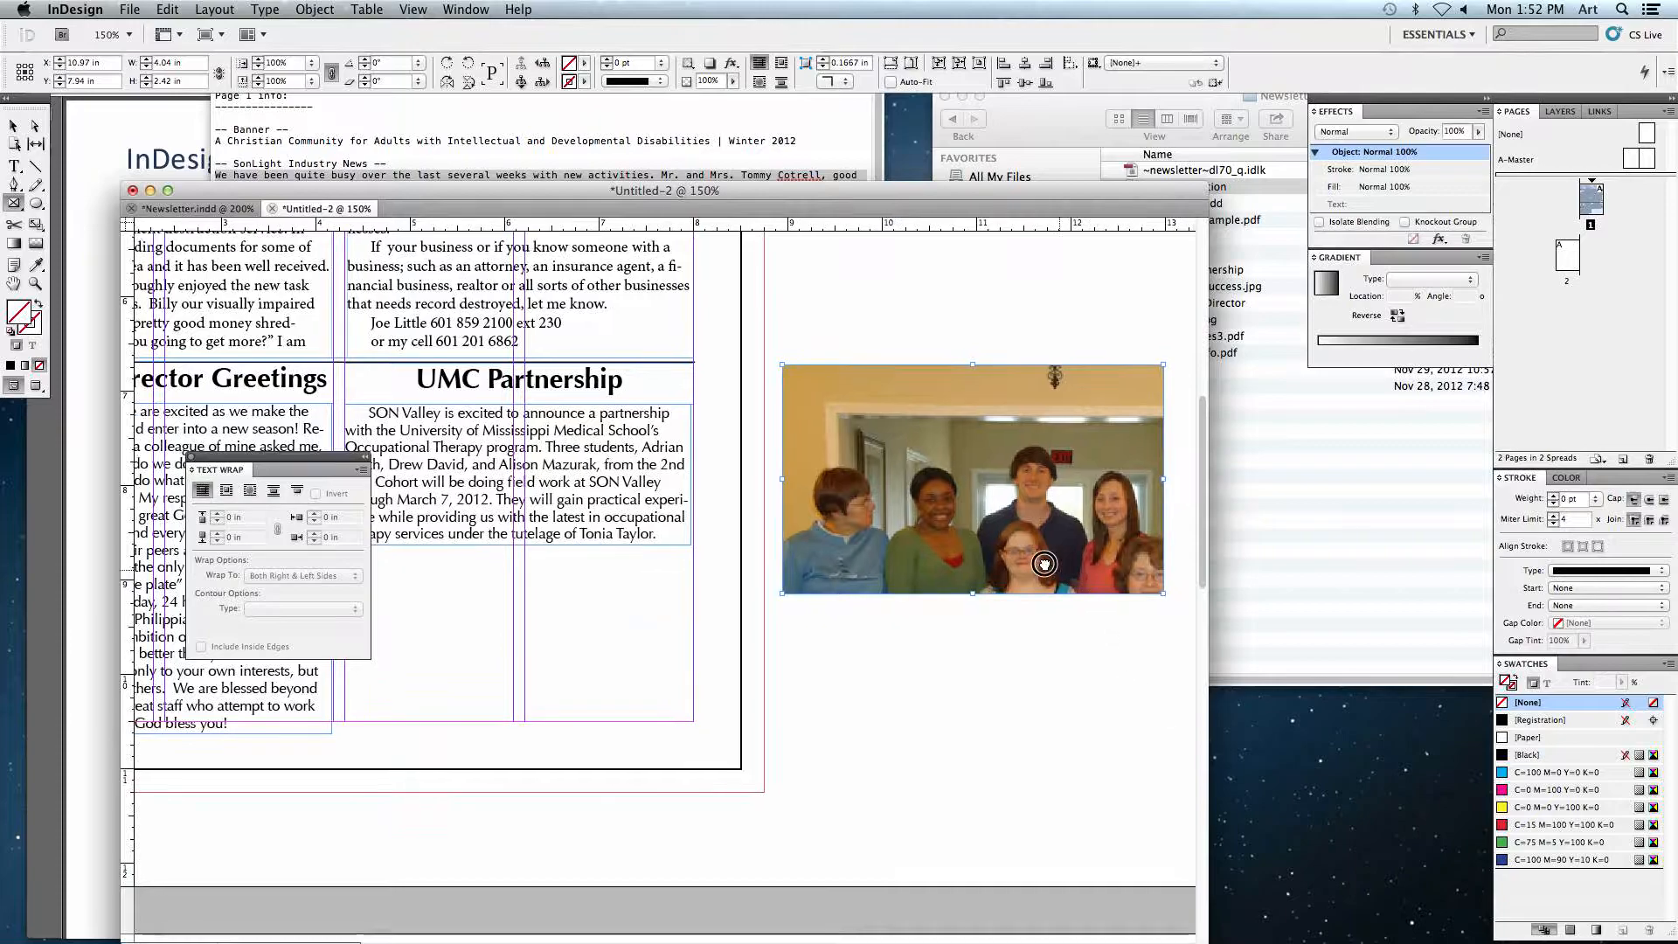
Step: Scale the UMC partnership photo to fit inside its frame and trim the frame to the image
{"action": "left_click_drag", "start_coordinate": [1044, 564], "coordinate": [931, 536]}
{"action": "left_click", "coordinate": [888, 428]}
{"action": "left_click", "coordinate": [910, 492]}
{"action": "left_click", "coordinate": [13, 126]}
{"action": "left_click", "coordinate": [847, 443]}
{"action": "left_click_drag", "start_coordinate": [1011, 539], "coordinate": [792, 497]}
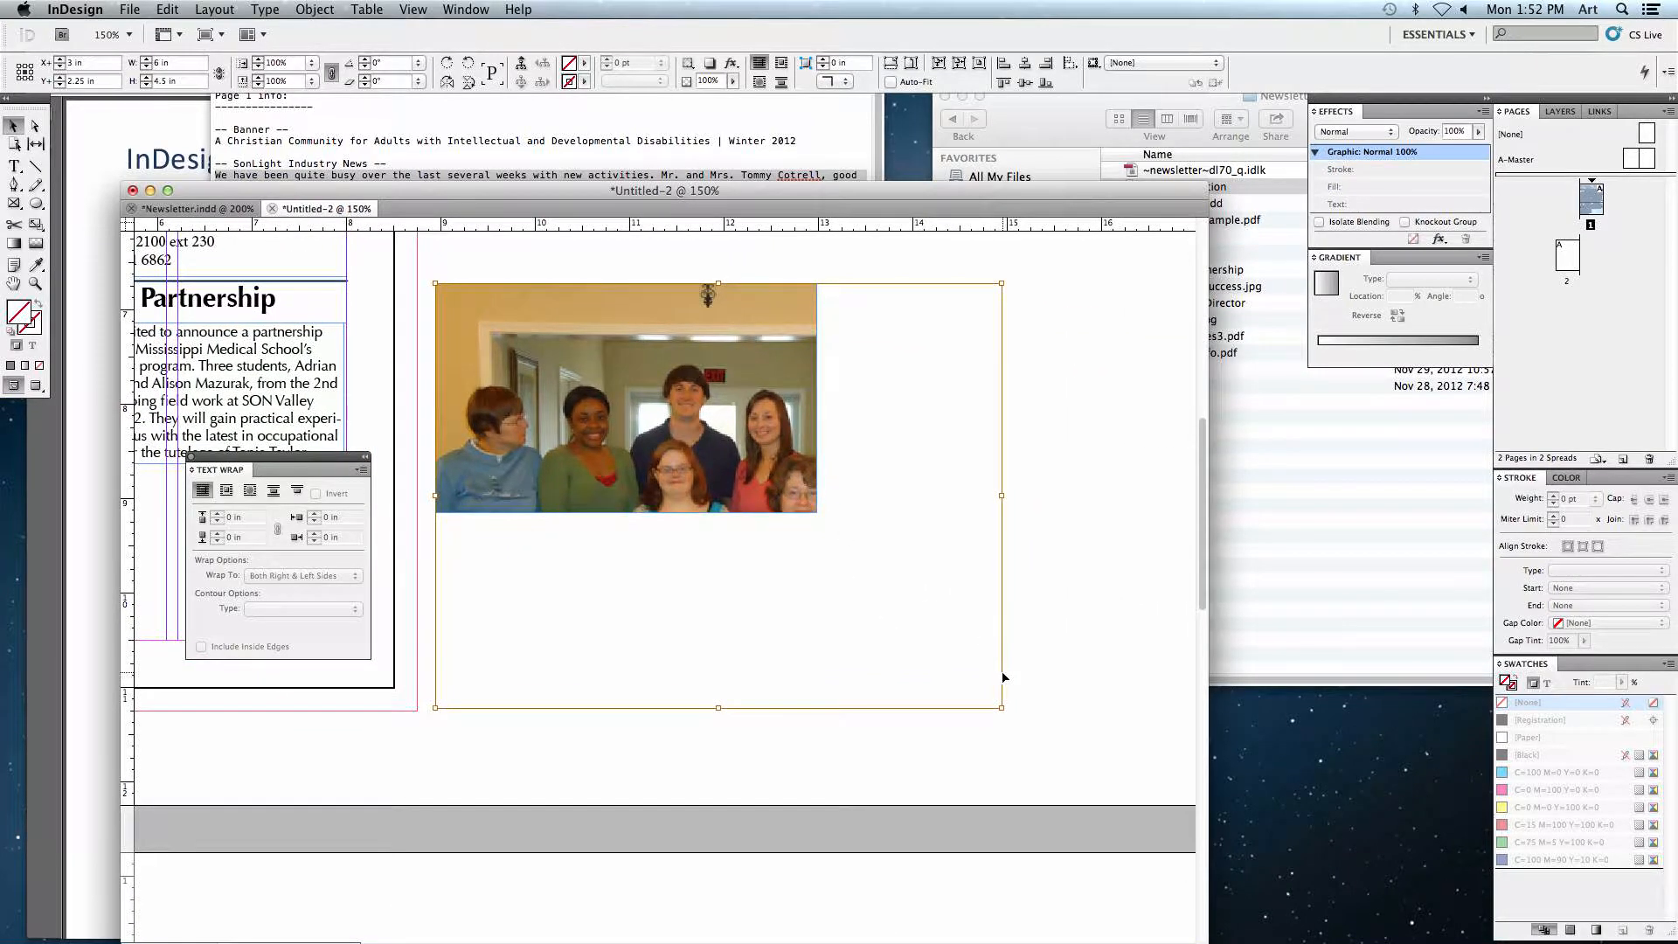
{"action": "left_click_drag", "start_coordinate": [1001, 710], "coordinate": [824, 568]}
{"action": "left_click_drag", "start_coordinate": [737, 459], "coordinate": [737, 439]}
{"action": "scroll", "coordinate": [524, 437], "scroll_direction": "left", "scroll_amount": 5}
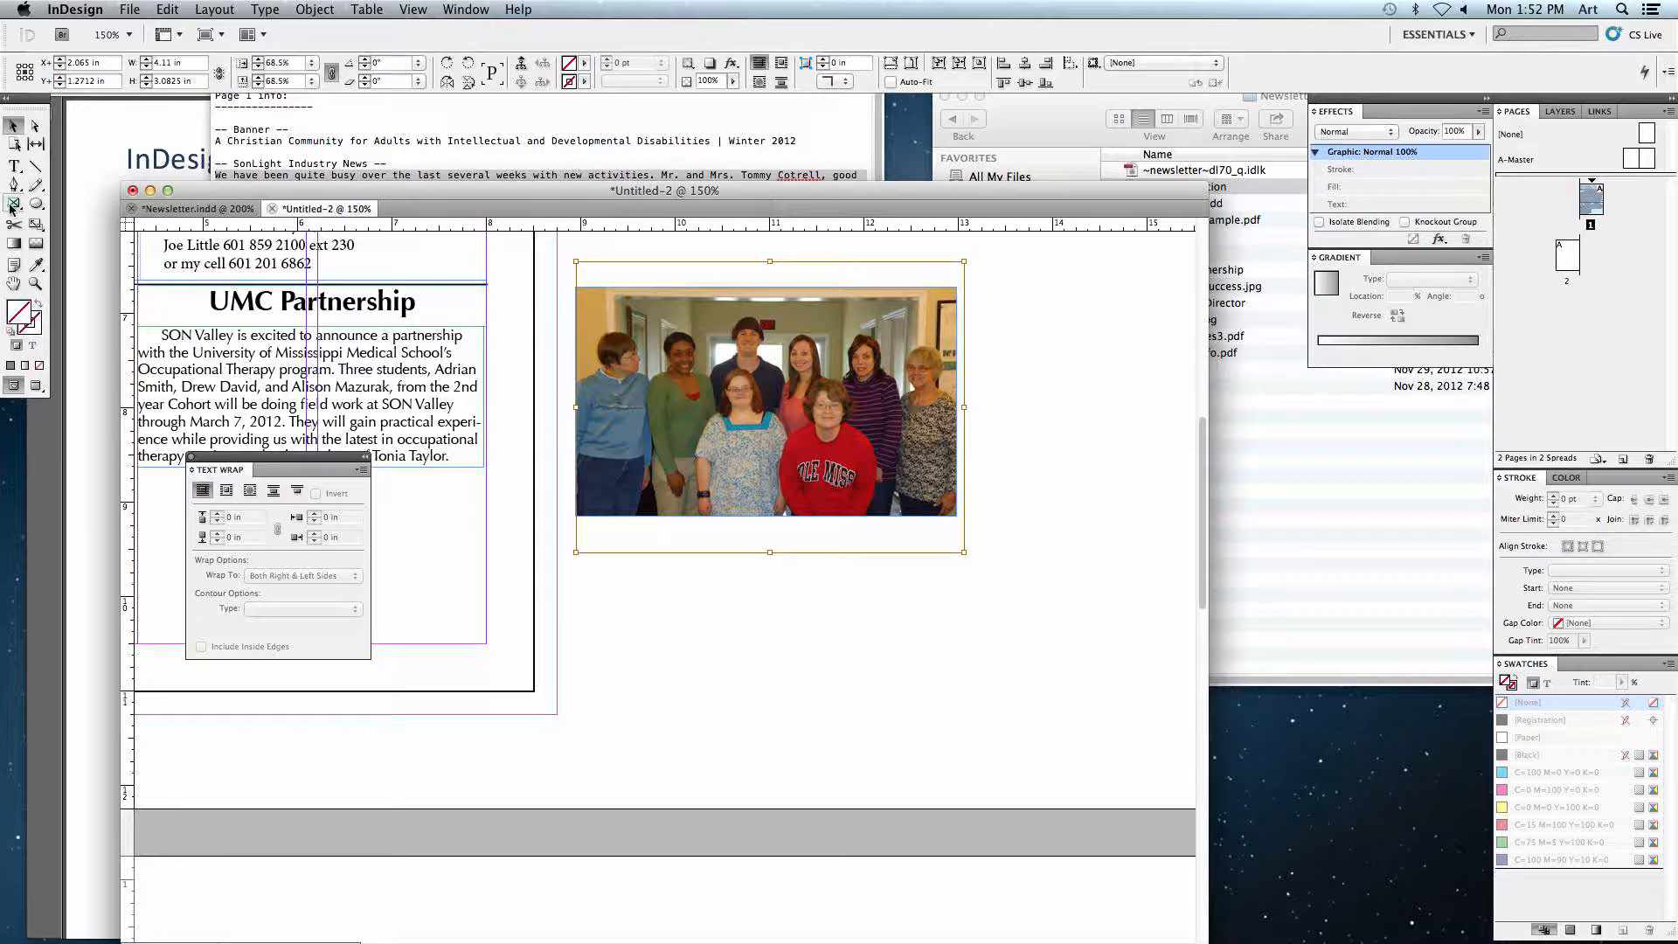
{"action": "left_click", "coordinate": [991, 370]}
{"action": "left_click", "coordinate": [766, 286]}
{"action": "left_click_drag", "start_coordinate": [765, 287], "coordinate": [765, 313]}
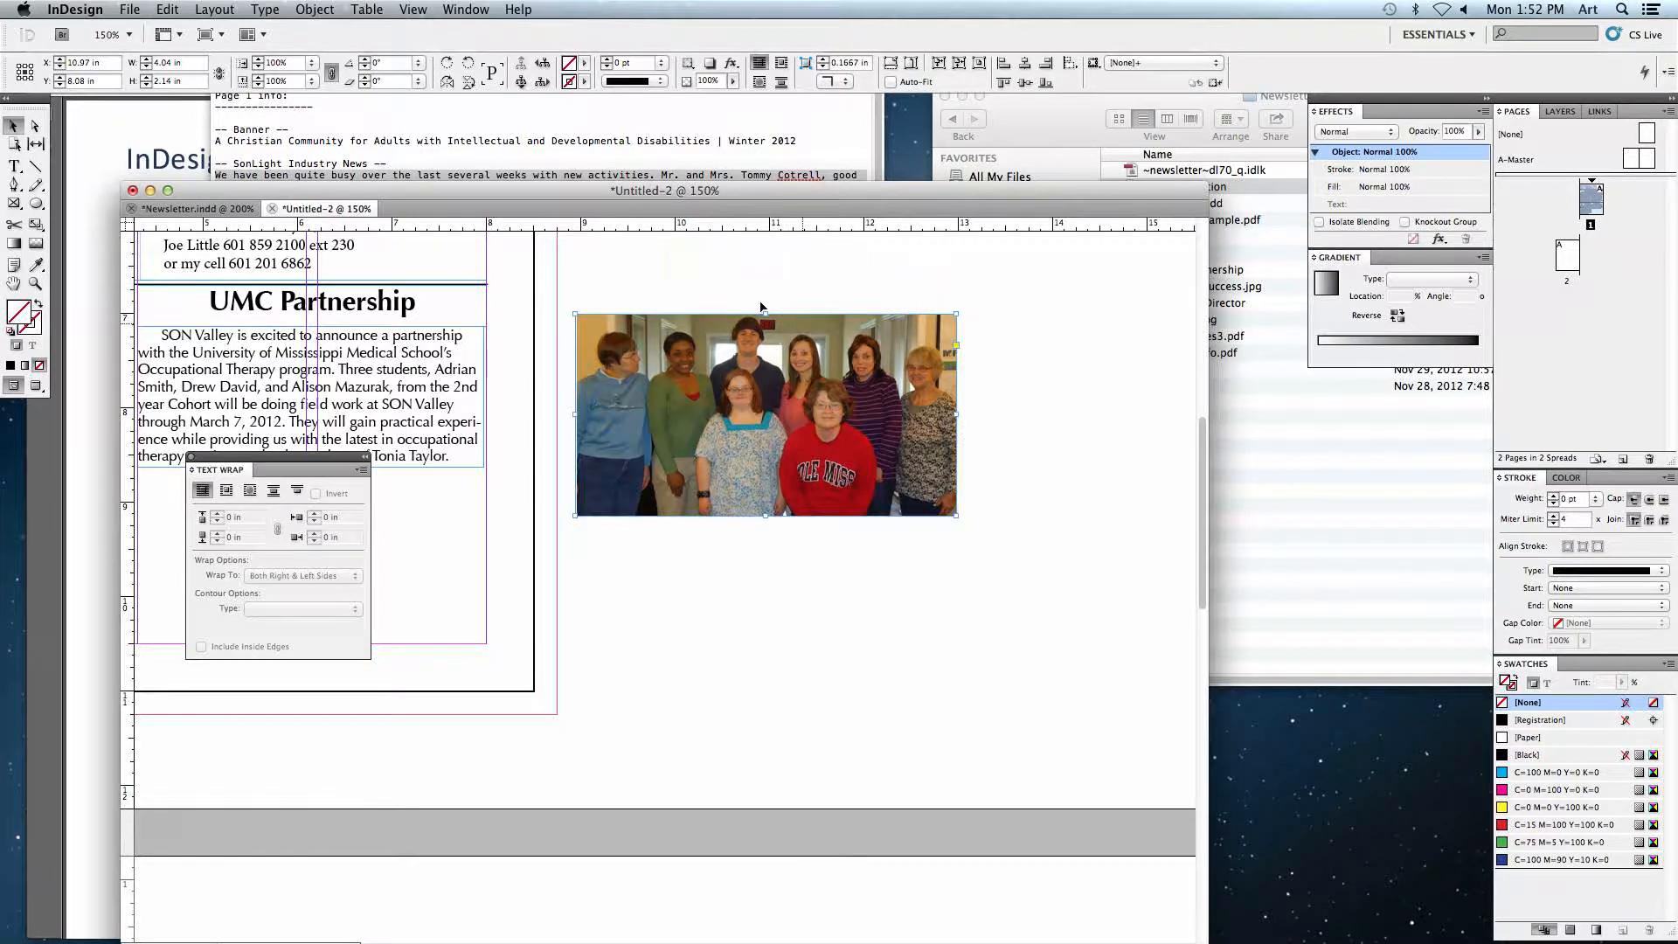
{"action": "scroll", "coordinate": [874, 349], "scroll_direction": "left", "scroll_amount": 5}
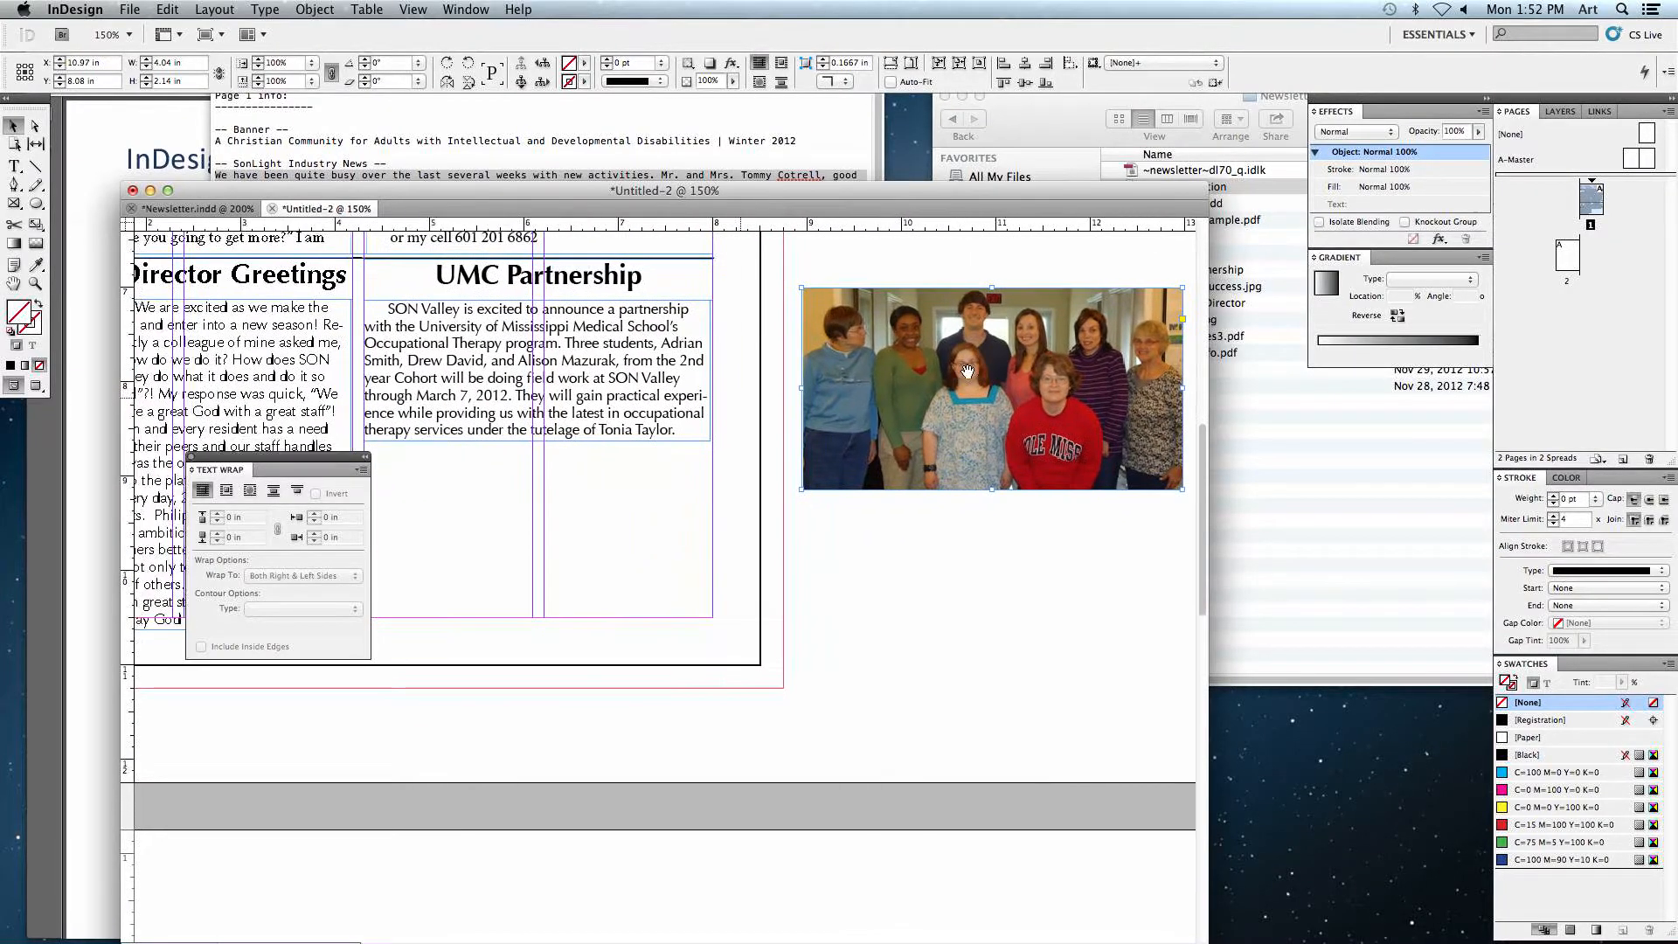
Step: Move and resize the photo so it sits directly below the UMC Partnership story across its two columns
{"action": "left_click_drag", "start_coordinate": [934, 381], "coordinate": [567, 472]}
{"action": "scroll", "coordinate": [567, 472], "scroll_direction": "left", "scroll_amount": 2}
{"action": "mouse_move", "coordinate": [756, 454]}
{"action": "left_mouse_down"}
{"action": "mouse_move", "coordinate": [792, 450]}
{"action": "mouse_move", "coordinate": [763, 453]}
{"action": "left_mouse_up"}
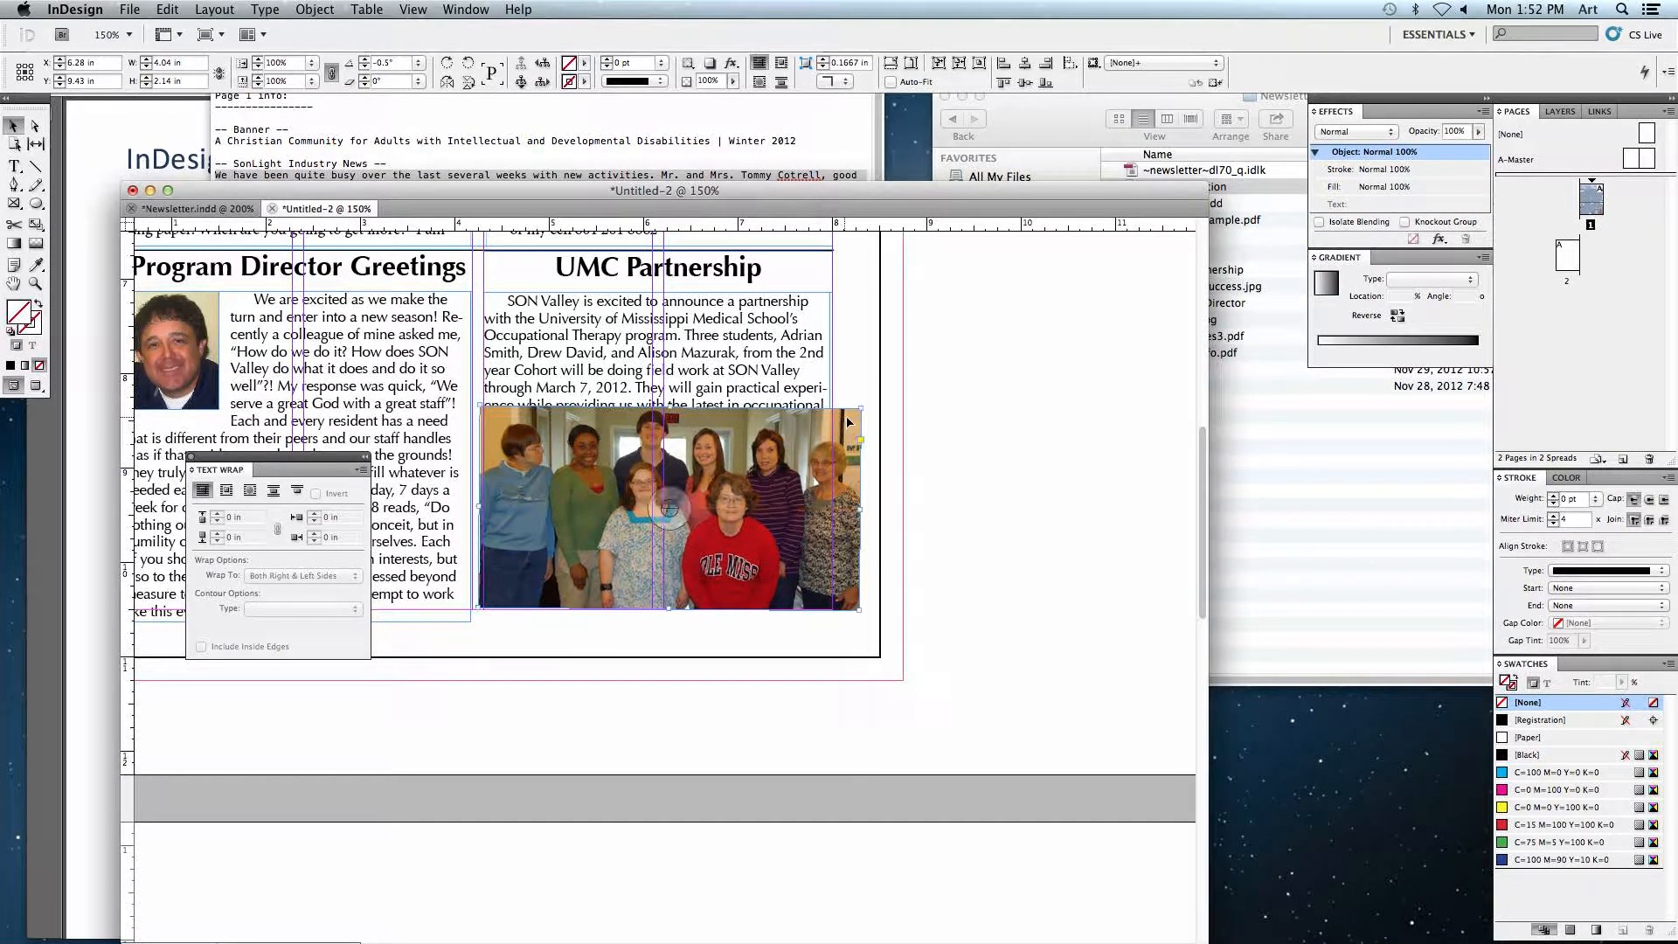
{"action": "left_click_drag", "start_coordinate": [864, 405], "coordinate": [830, 424]}
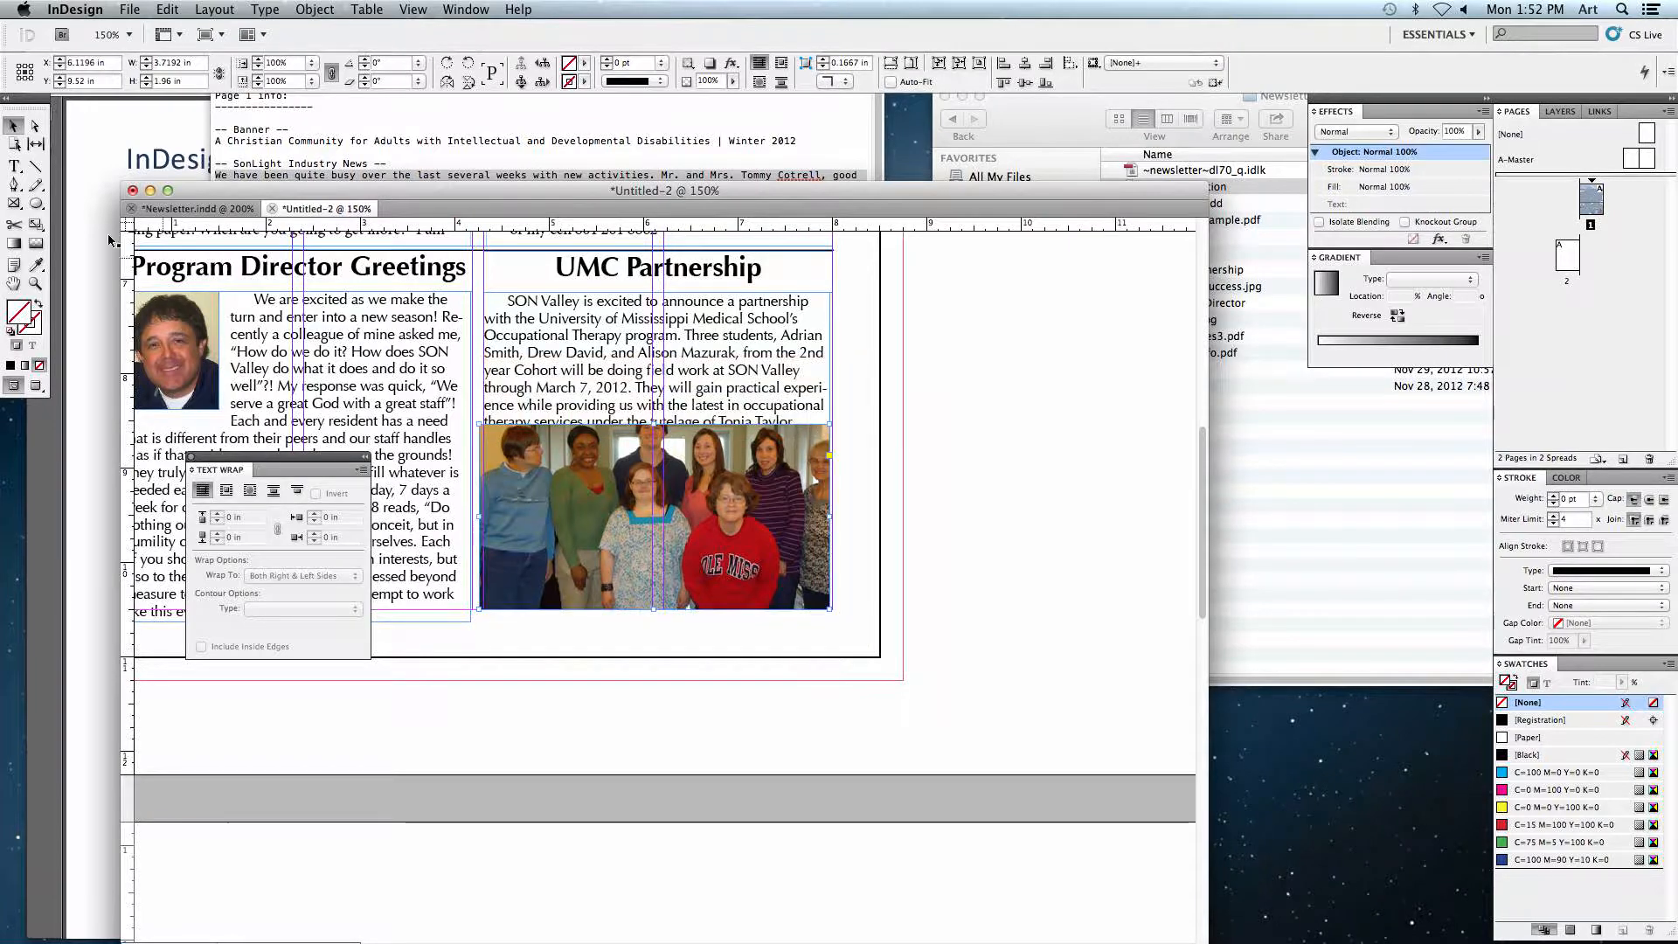
{"action": "left_click", "coordinate": [664, 518]}
{"action": "left_click_drag", "start_coordinate": [868, 355], "coordinate": [840, 376]}
{"action": "left_click_drag", "start_coordinate": [478, 651], "coordinate": [466, 655]}
{"action": "left_click", "coordinate": [912, 579]}
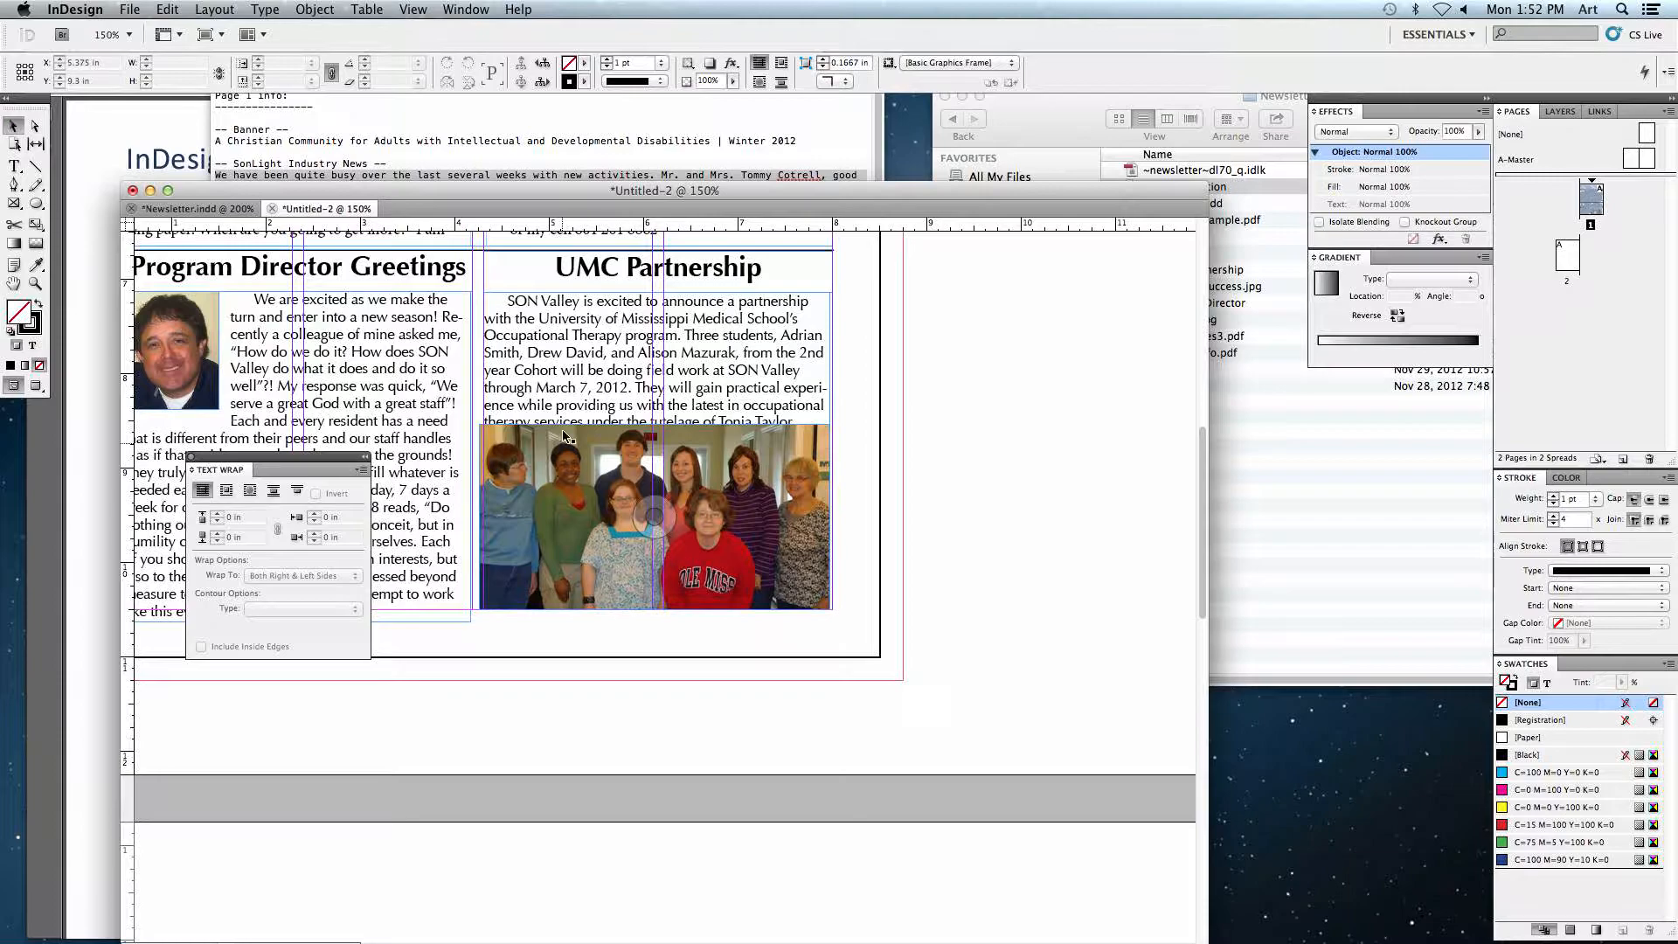
{"action": "left_click", "coordinate": [769, 355]}
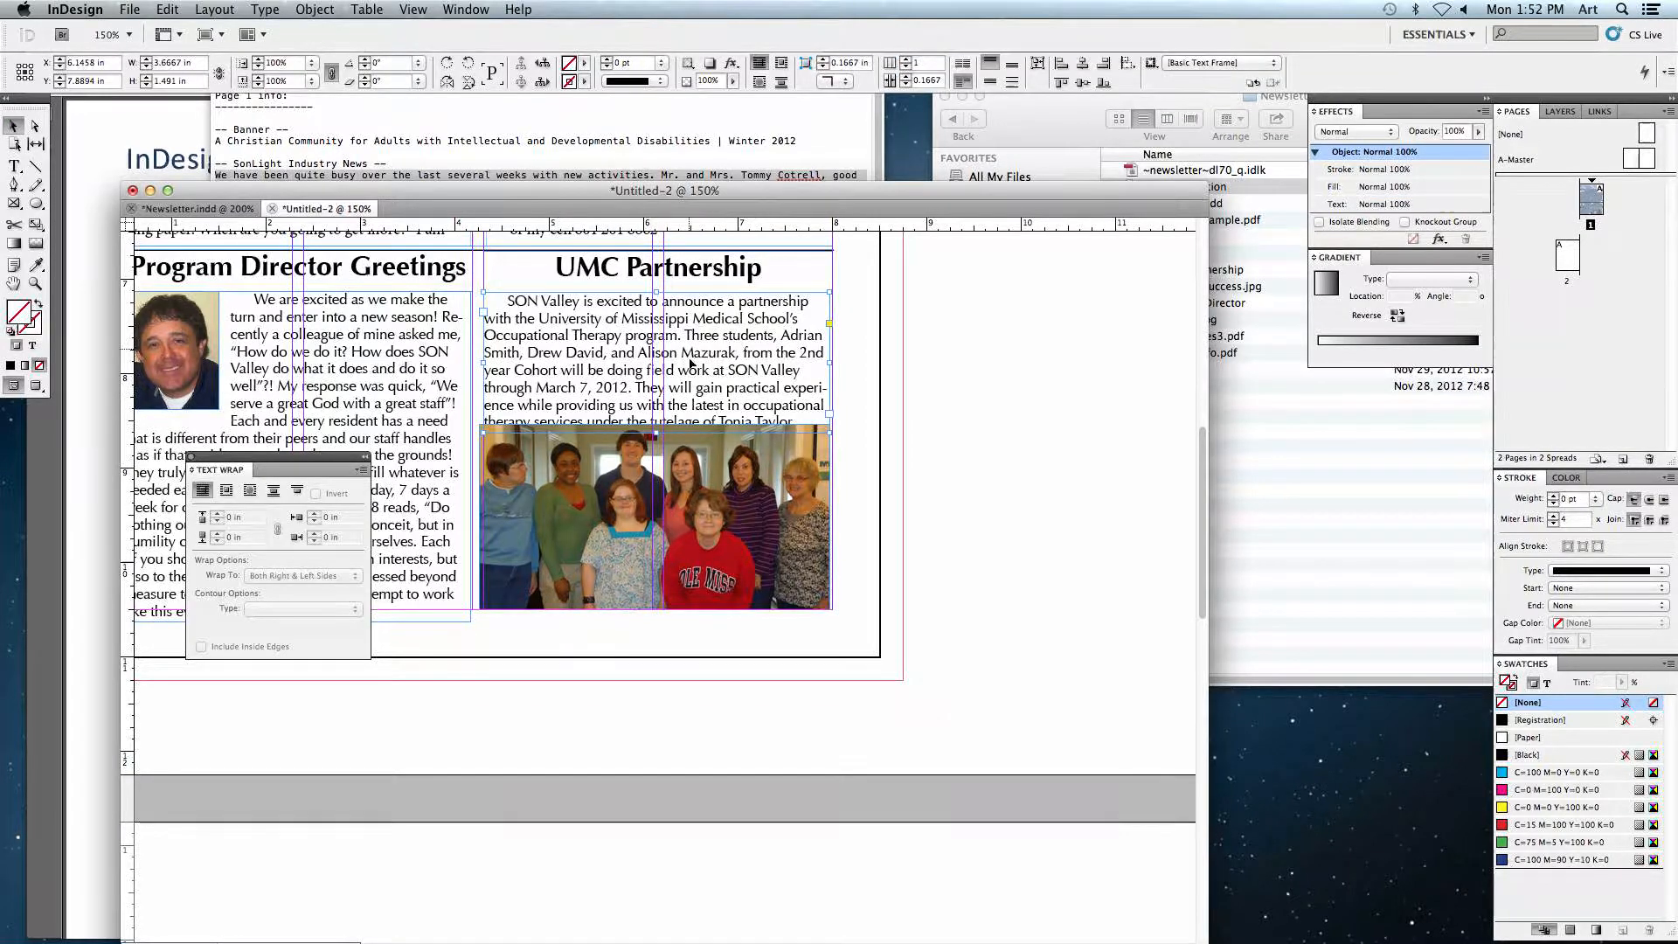
{"action": "left_click_drag", "start_coordinate": [664, 504], "coordinate": [664, 507]}
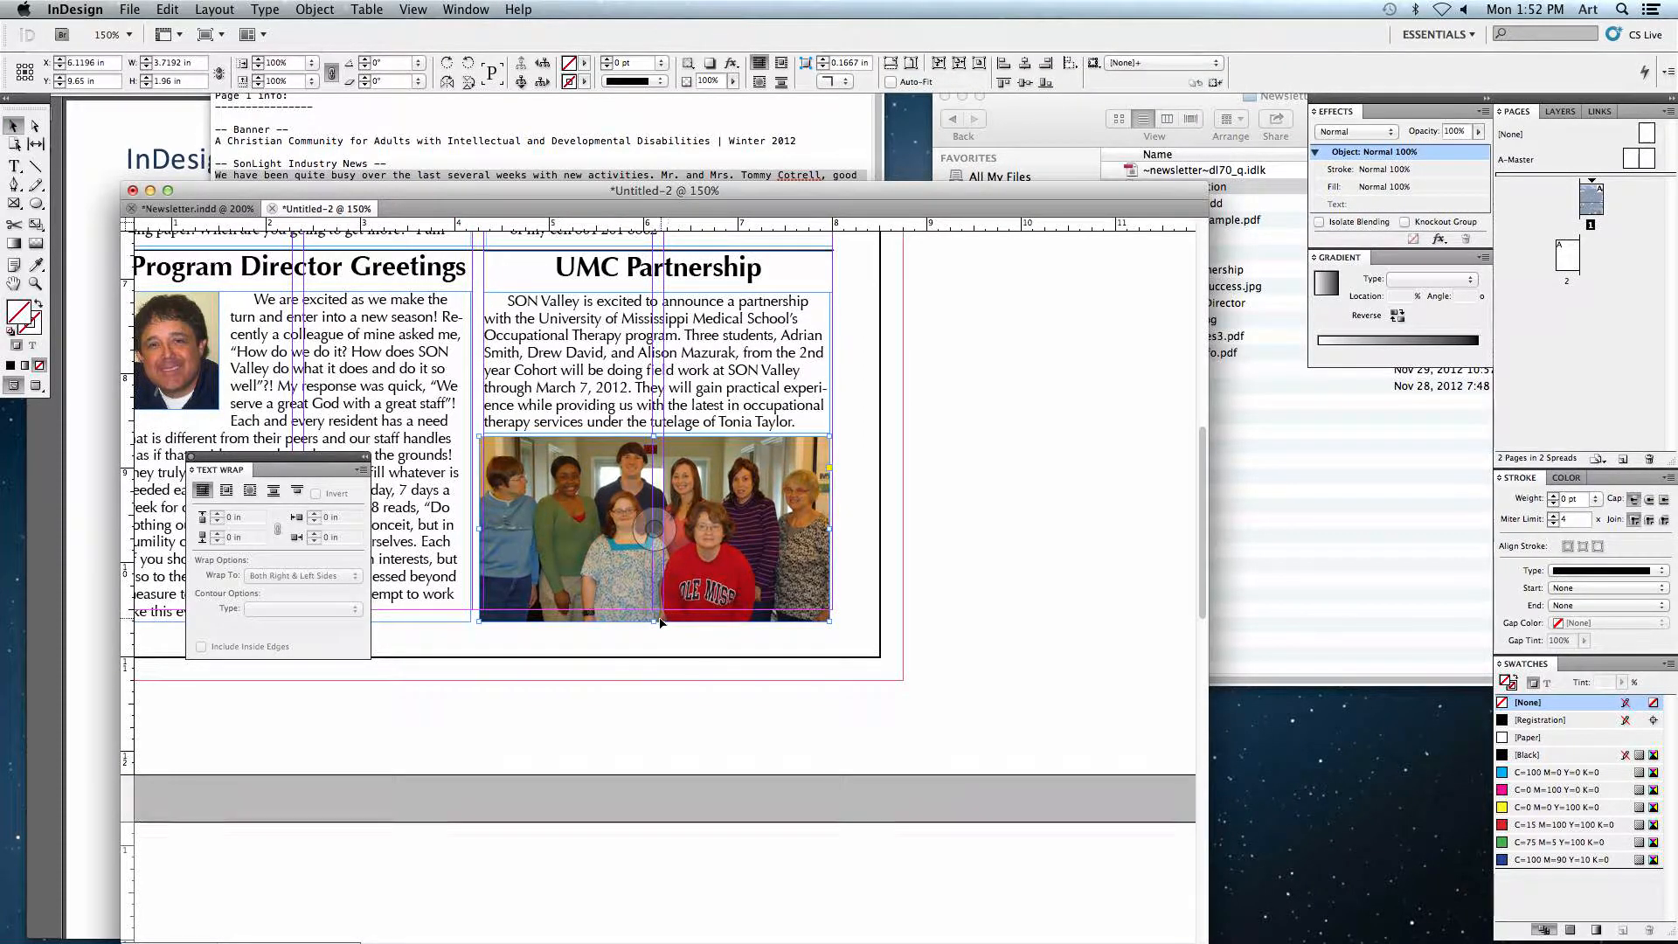
{"action": "left_click", "coordinate": [842, 616]}
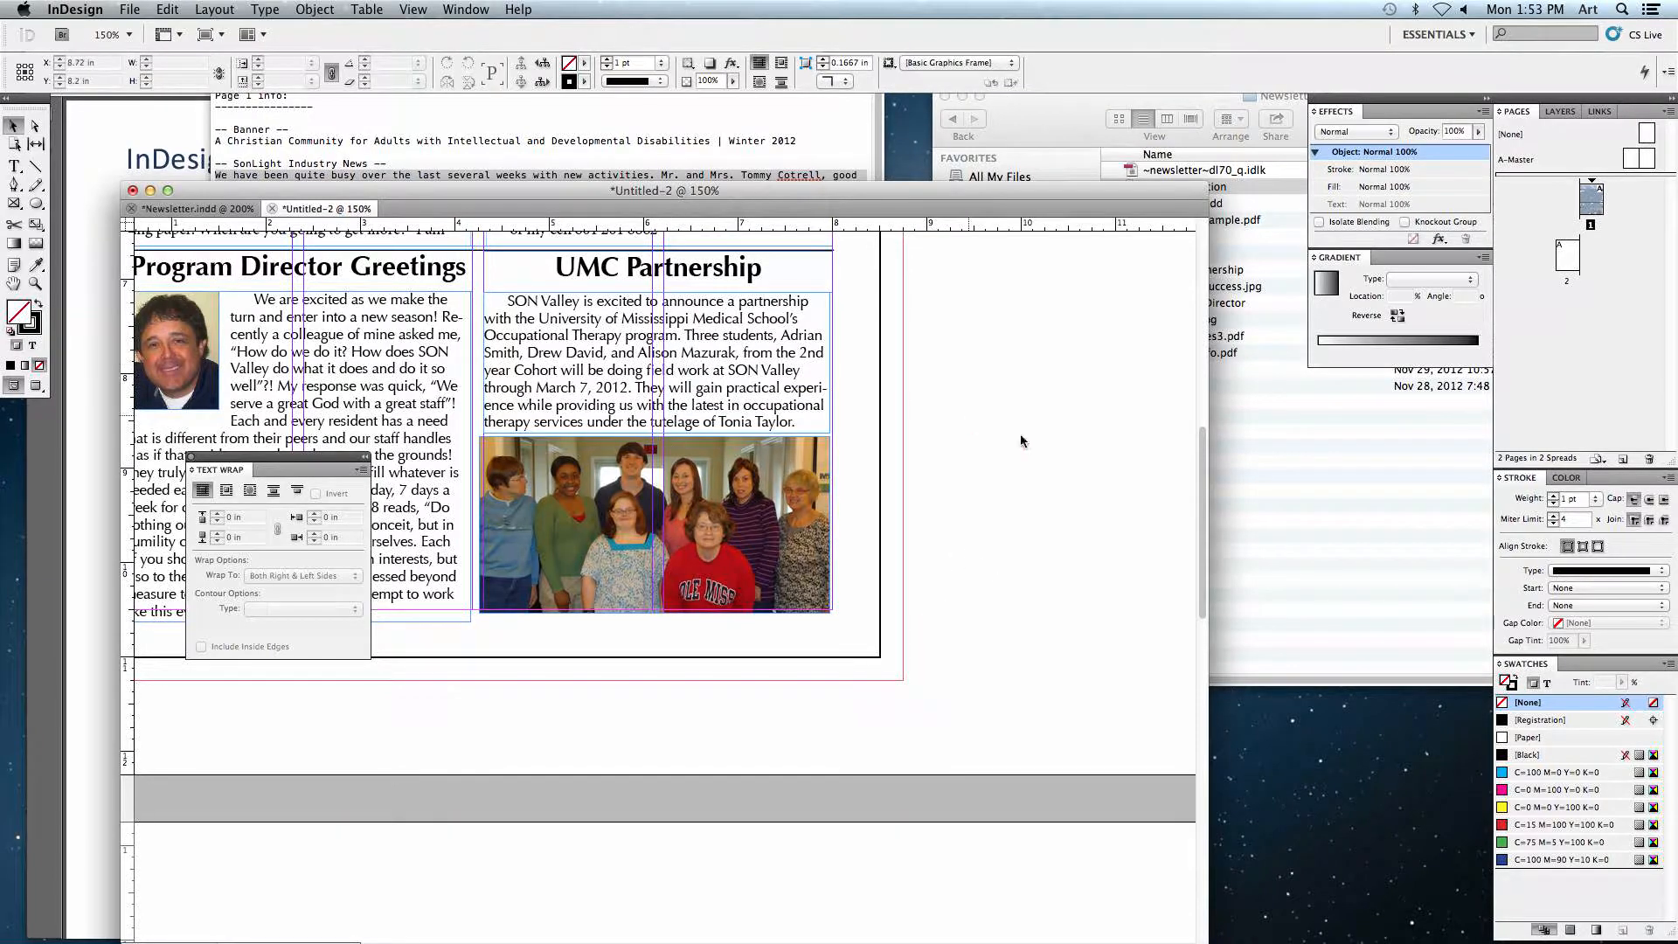
Step: Zoom out to the empty second page and review the instruction sheet
{"action": "key", "text": "super+minus"}
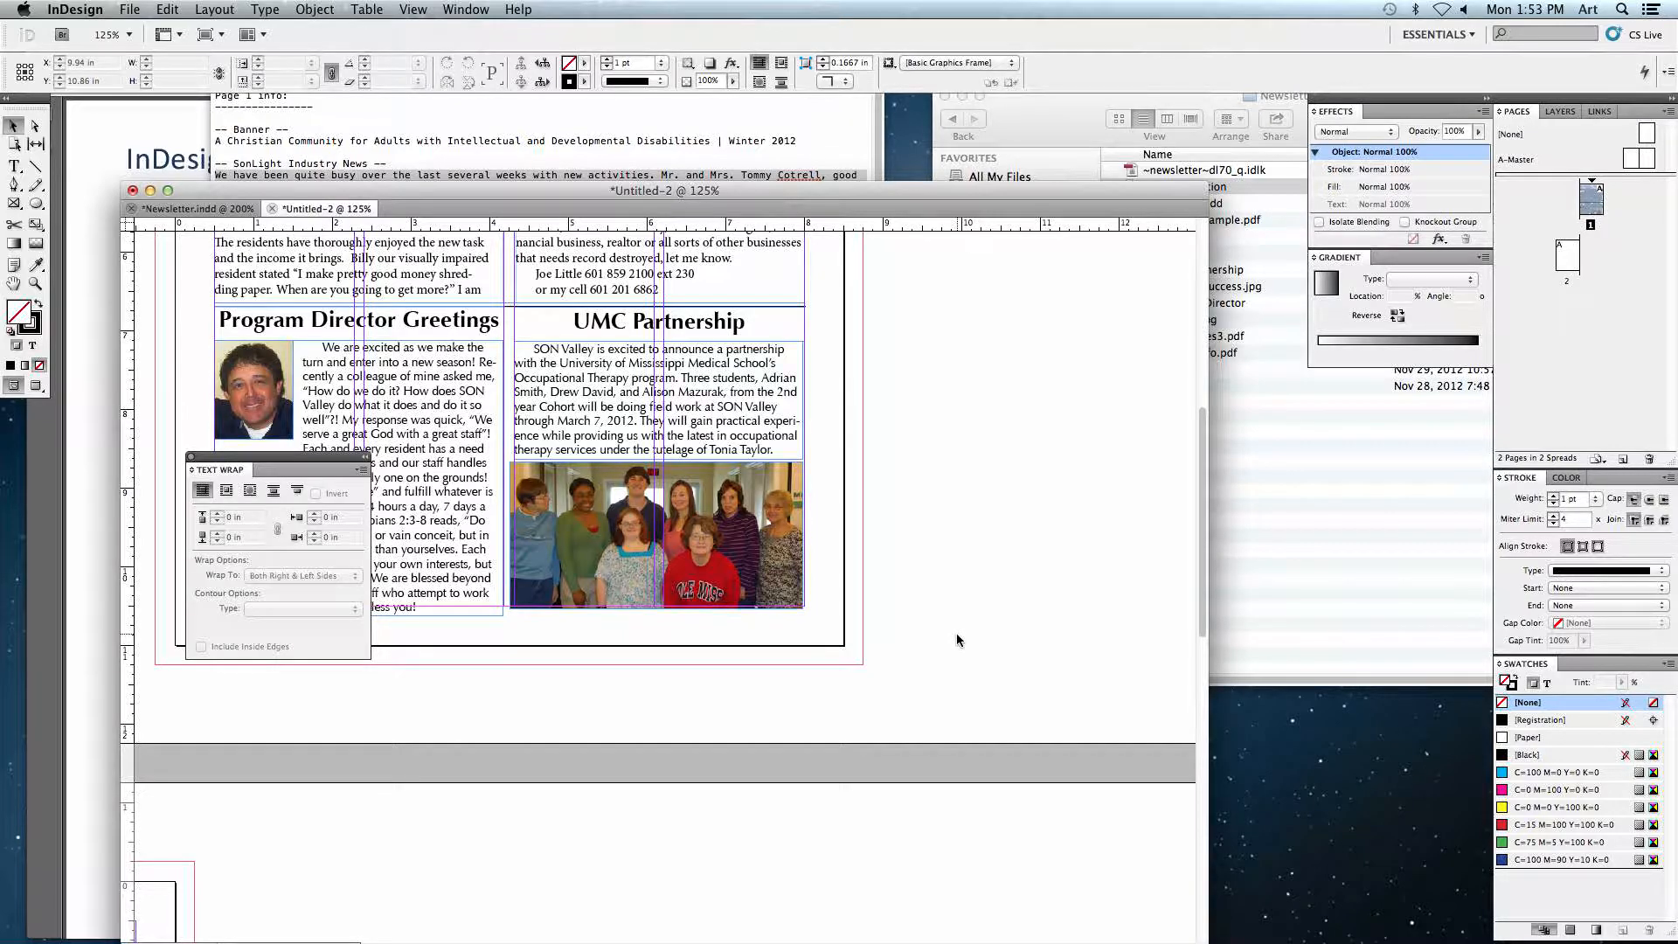
{"action": "left_click_drag", "start_coordinate": [551, 693], "coordinate": [874, 448]}
{"action": "left_click_drag", "start_coordinate": [690, 606], "coordinate": [925, 379]}
{"action": "mouse_move", "coordinate": [637, 662]}
{"action": "left_mouse_down"}
{"action": "mouse_move", "coordinate": [858, 468]}
{"action": "mouse_move", "coordinate": [931, 451]}
{"action": "left_mouse_up"}
{"action": "mouse_move", "coordinate": [830, 495]}
{"action": "left_mouse_down"}
{"action": "mouse_move", "coordinate": [843, 524]}
{"action": "mouse_move", "coordinate": [824, 541]}
{"action": "left_mouse_up"}
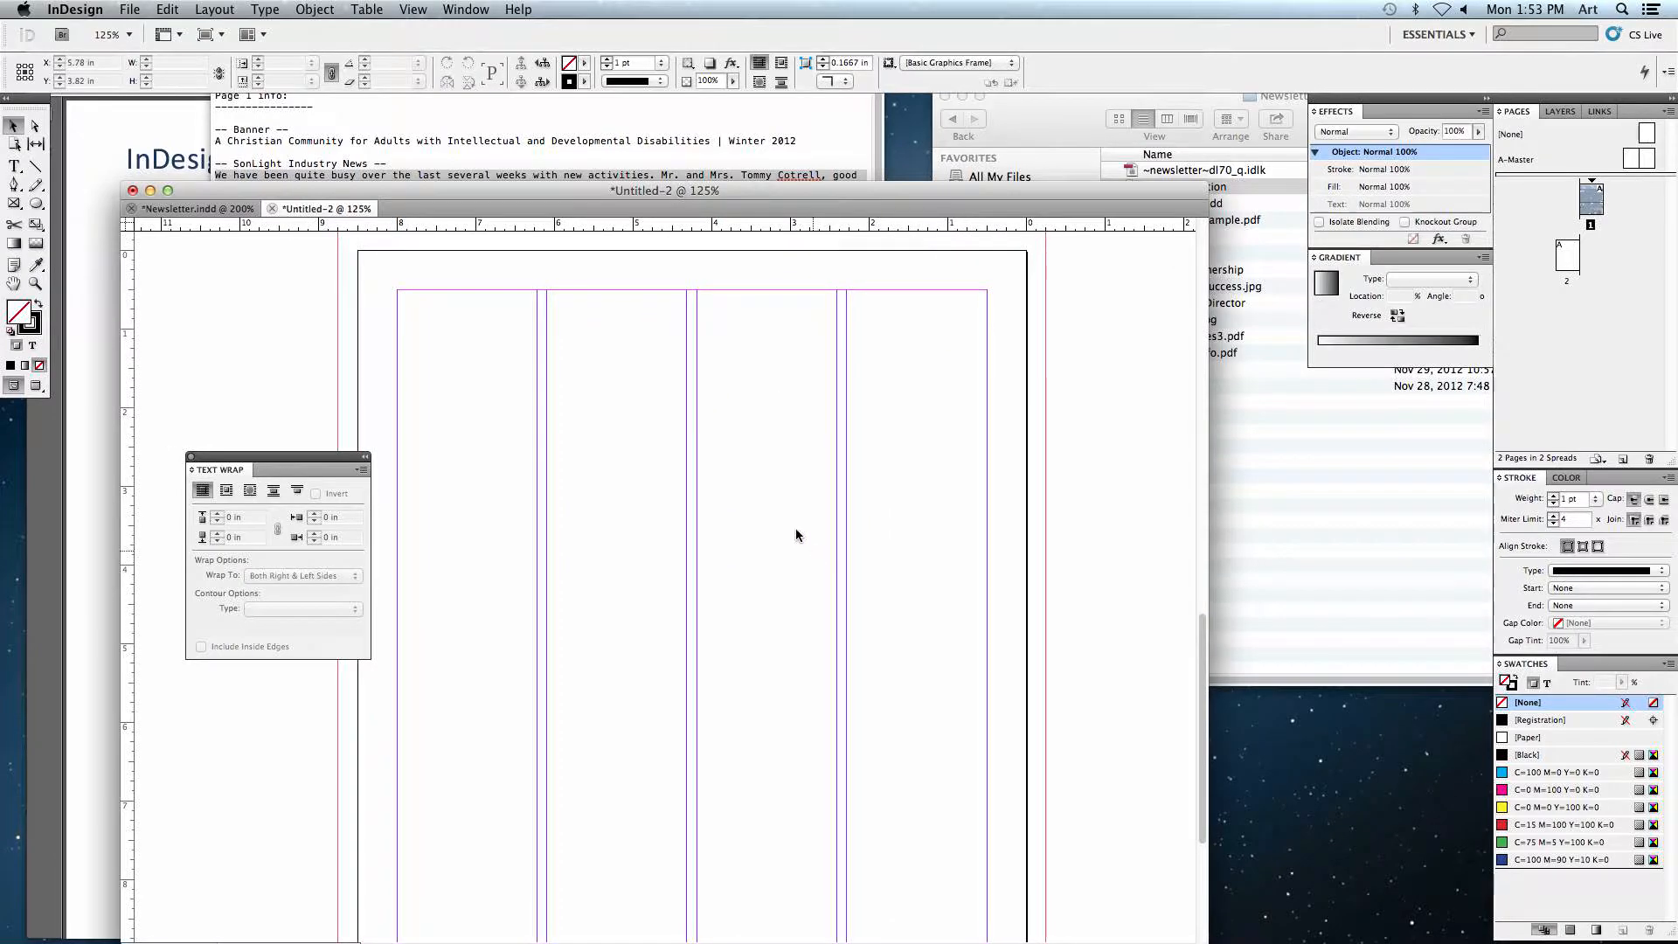
{"action": "left_click", "coordinate": [175, 133]}
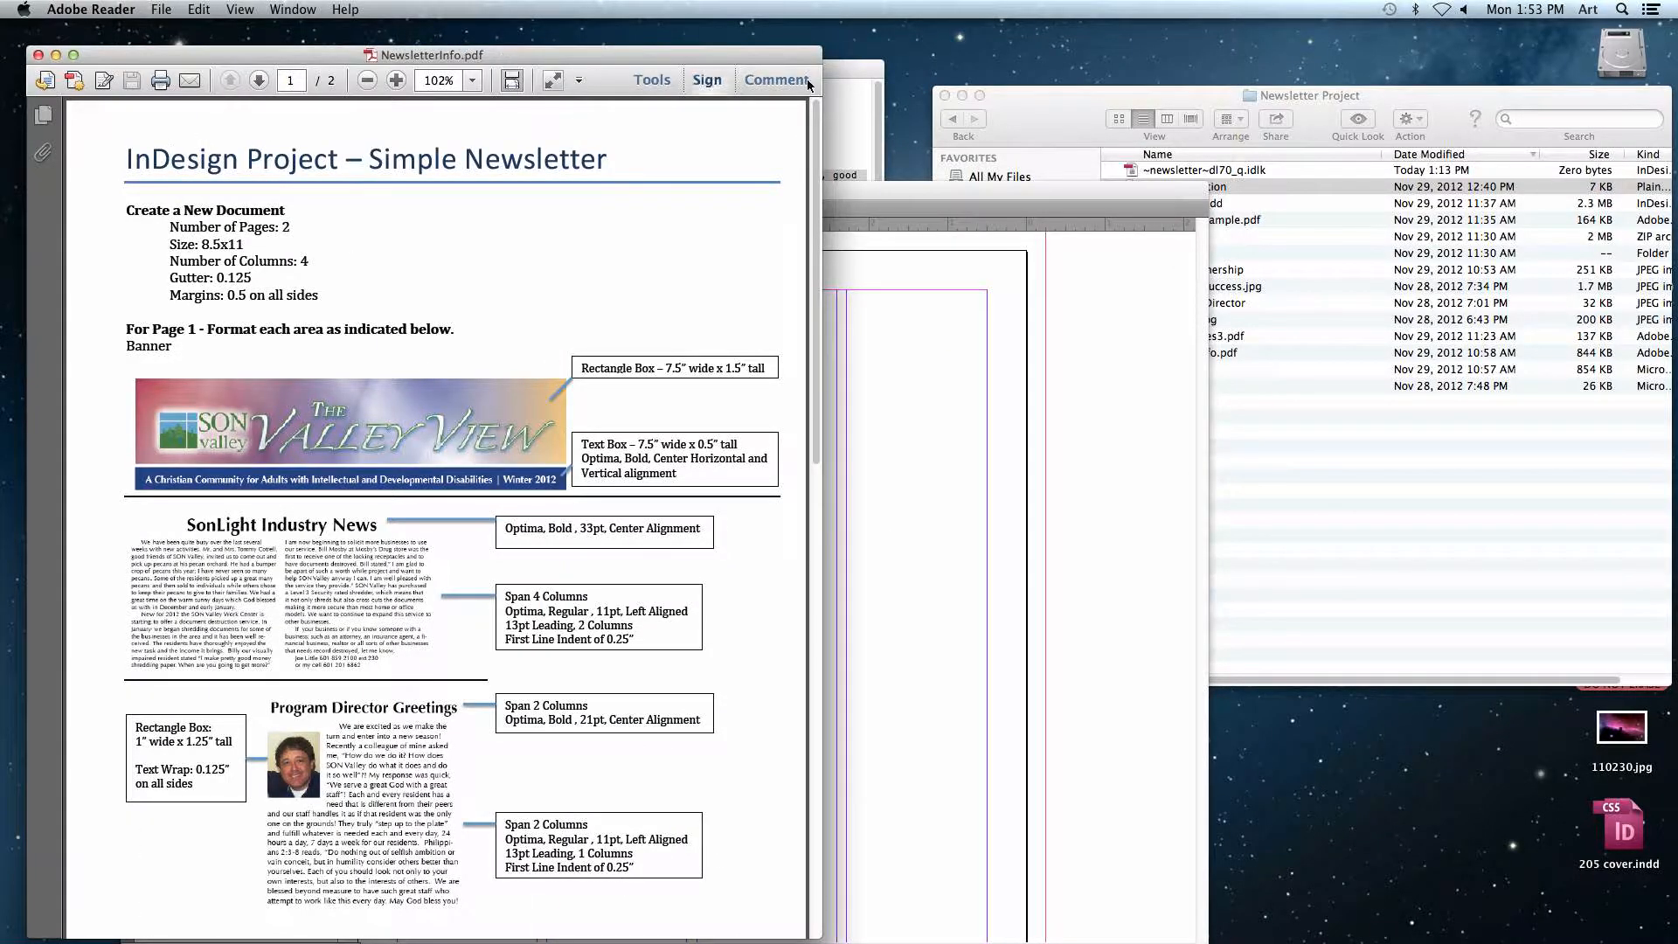
{"action": "left_click", "coordinate": [856, 116]}
{"action": "left_click", "coordinate": [936, 226]}
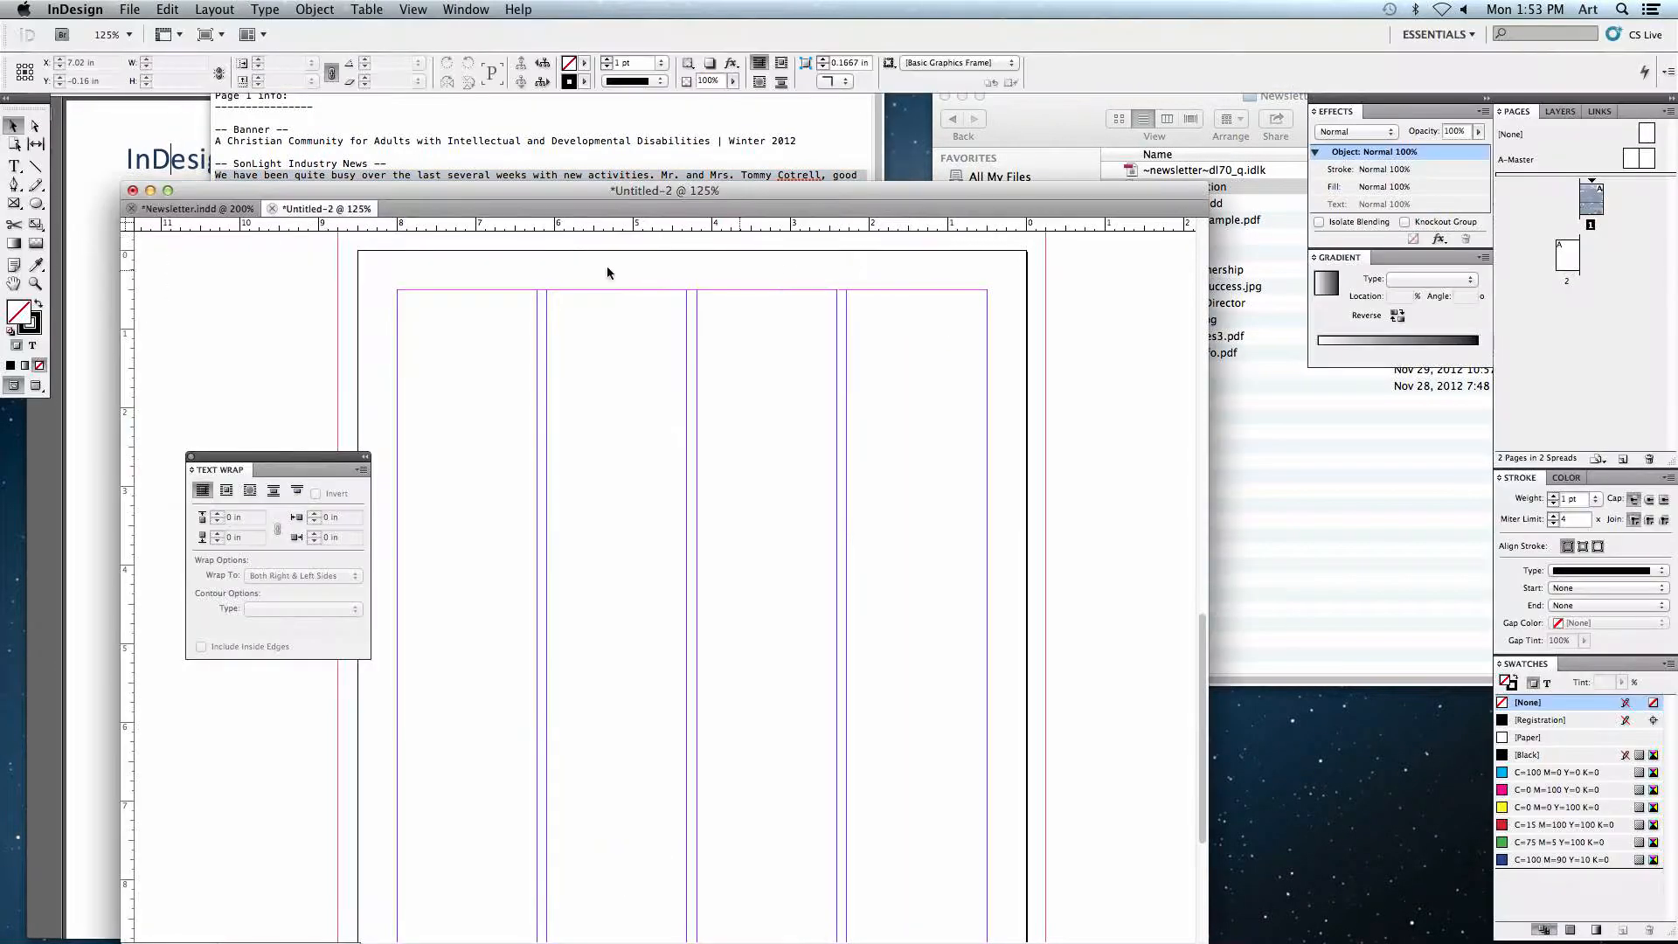
Step: Examine page 2 of the sample newsletter, from the Track To Success story down to the donors list
{"action": "left_click", "coordinate": [231, 218]}
{"action": "left_click_drag", "start_coordinate": [611, 551], "coordinate": [880, 340]}
{"action": "left_click_drag", "start_coordinate": [561, 668], "coordinate": [775, 461]}
{"action": "left_click_drag", "start_coordinate": [556, 579], "coordinate": [998, 368]}
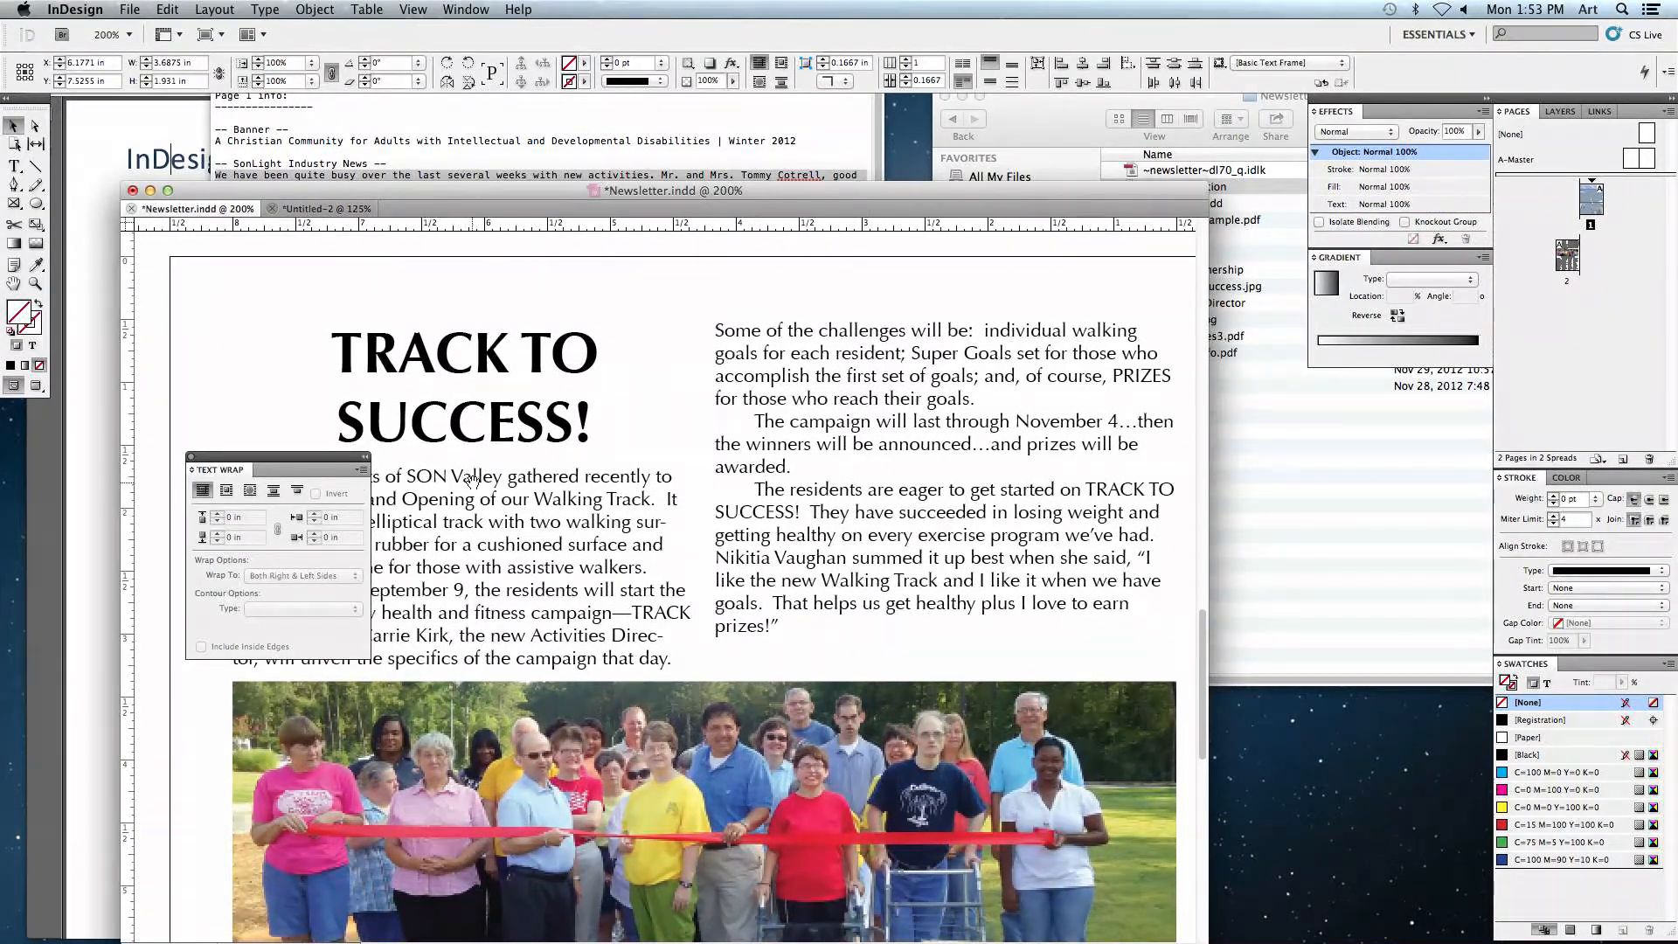
{"action": "left_click_drag", "start_coordinate": [473, 482], "coordinate": [679, 486]}
{"action": "left_click_drag", "start_coordinate": [302, 458], "coordinate": [237, 517]}
{"action": "left_click", "coordinate": [338, 415]}
{"action": "left_click_drag", "start_coordinate": [382, 465], "coordinate": [303, 447]}
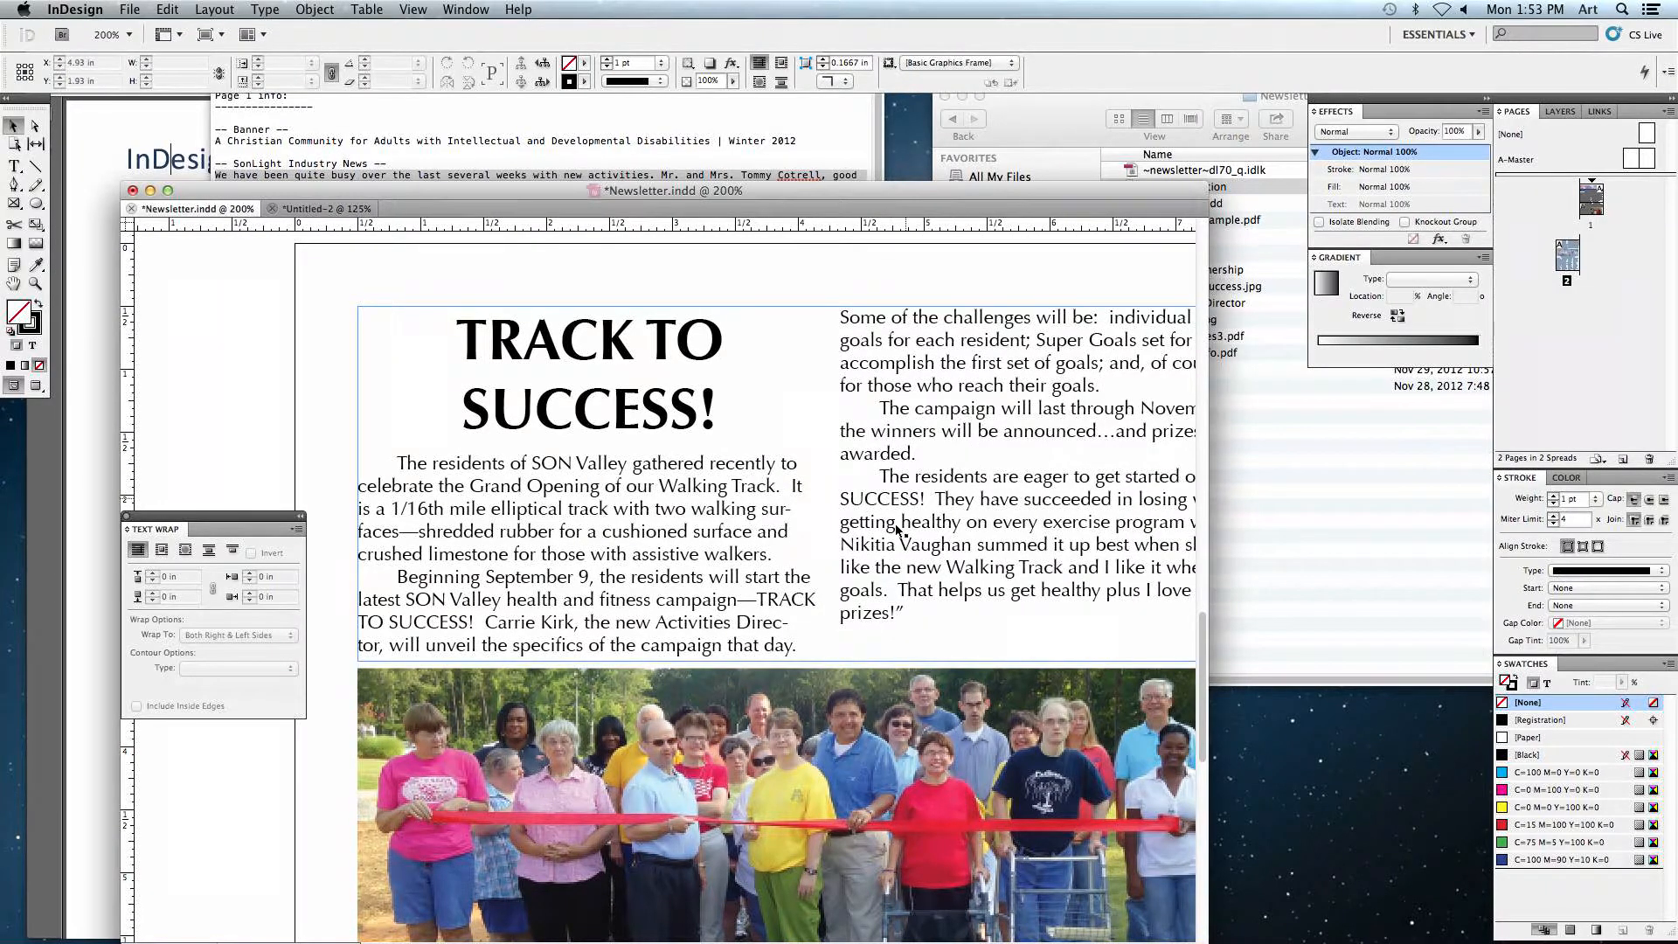
{"action": "scroll", "coordinate": [582, 479], "scroll_direction": "right", "scroll_amount": 2}
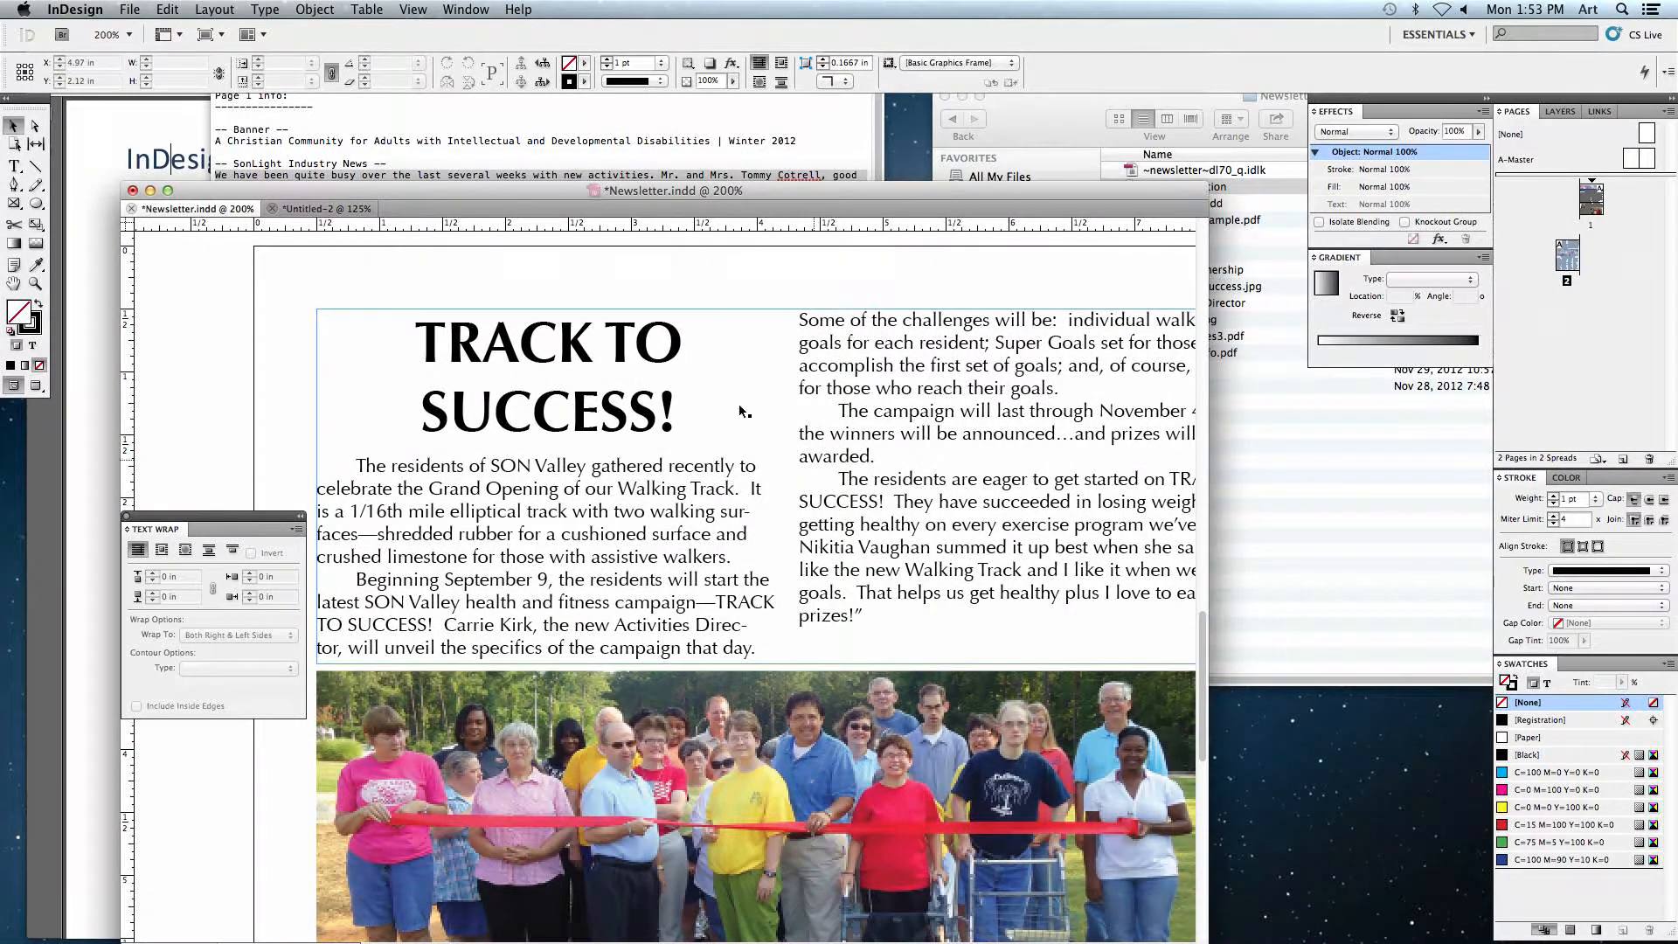
{"action": "left_click", "coordinate": [553, 395]}
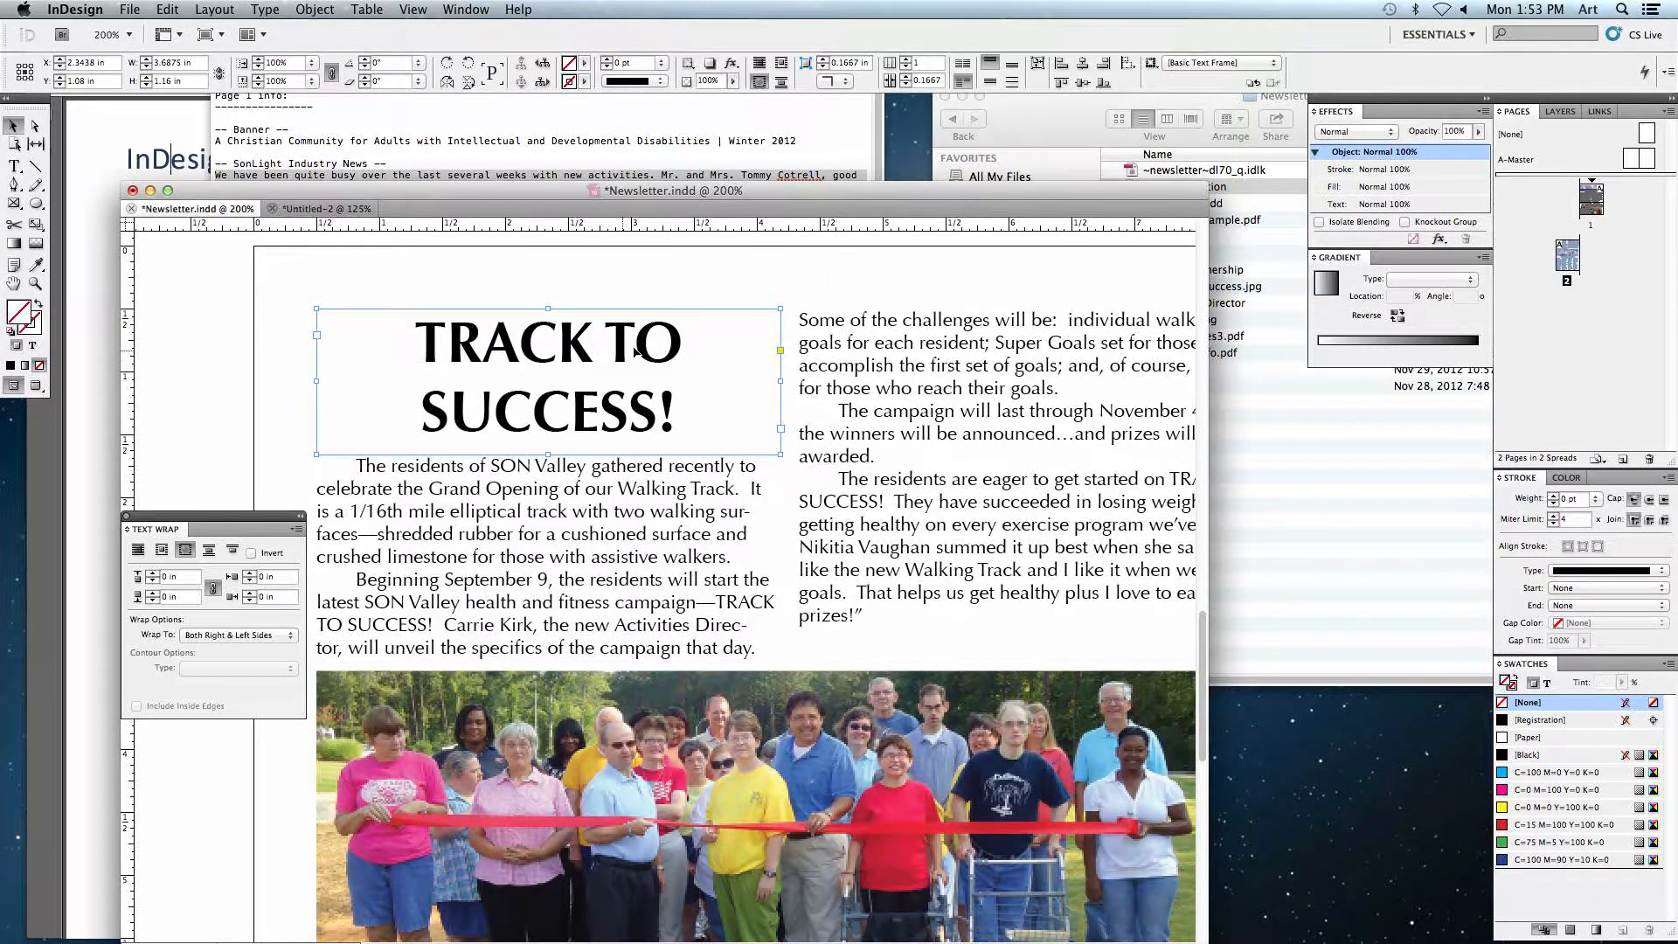
{"action": "left_click", "coordinate": [282, 376]}
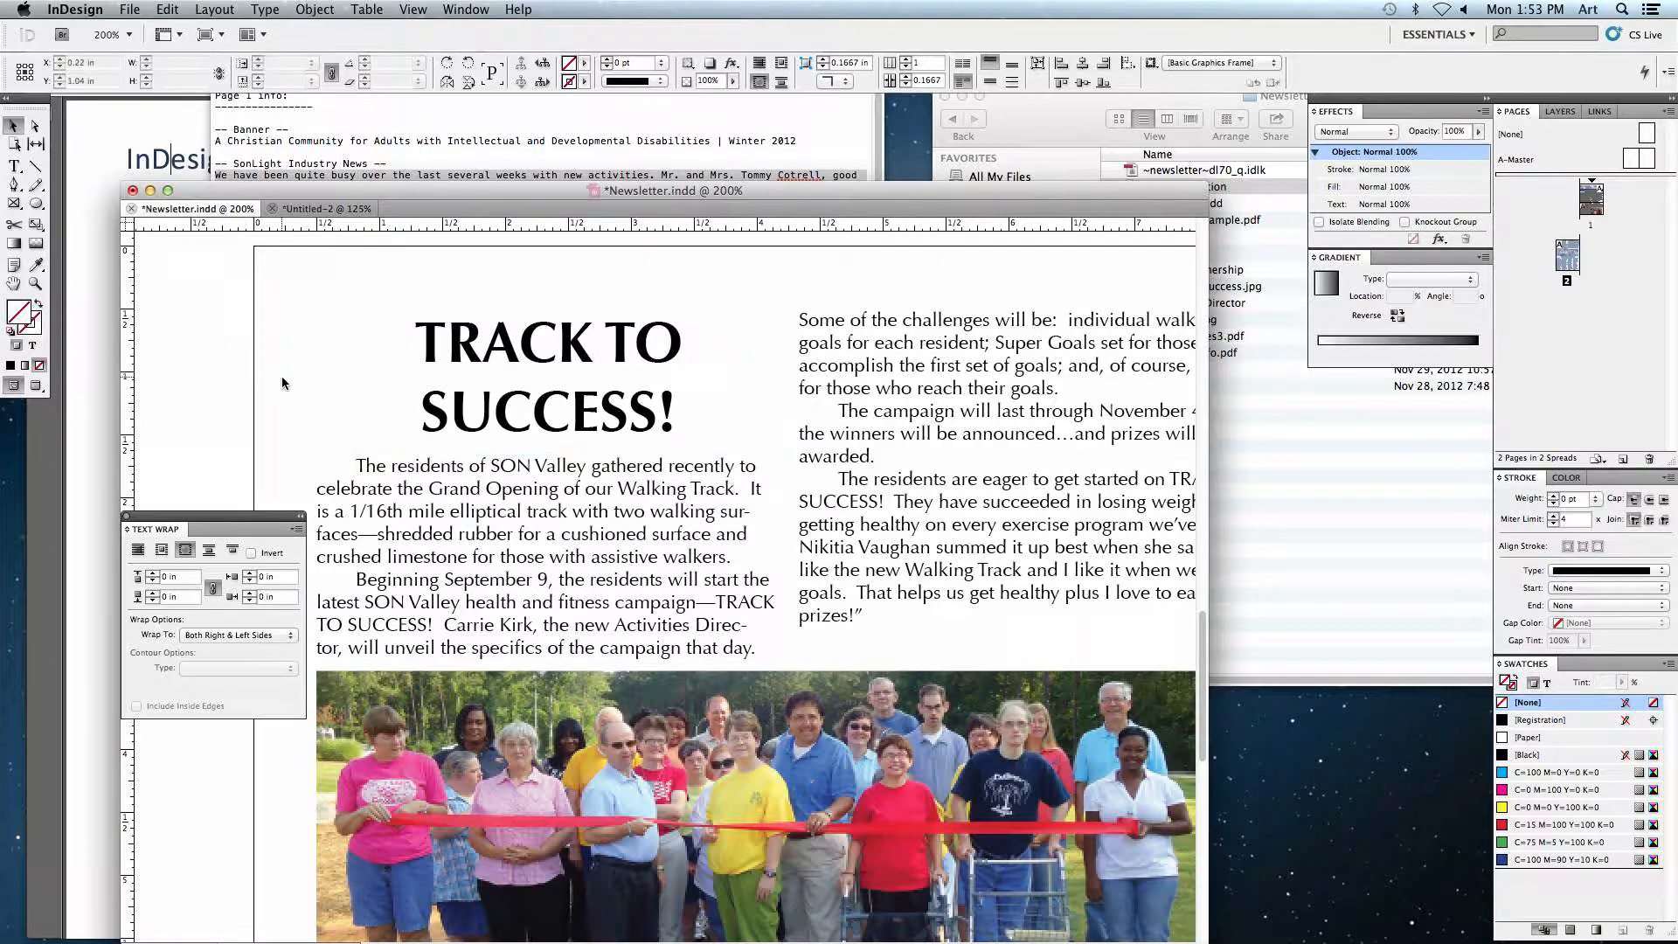
{"action": "left_click", "coordinate": [480, 358]}
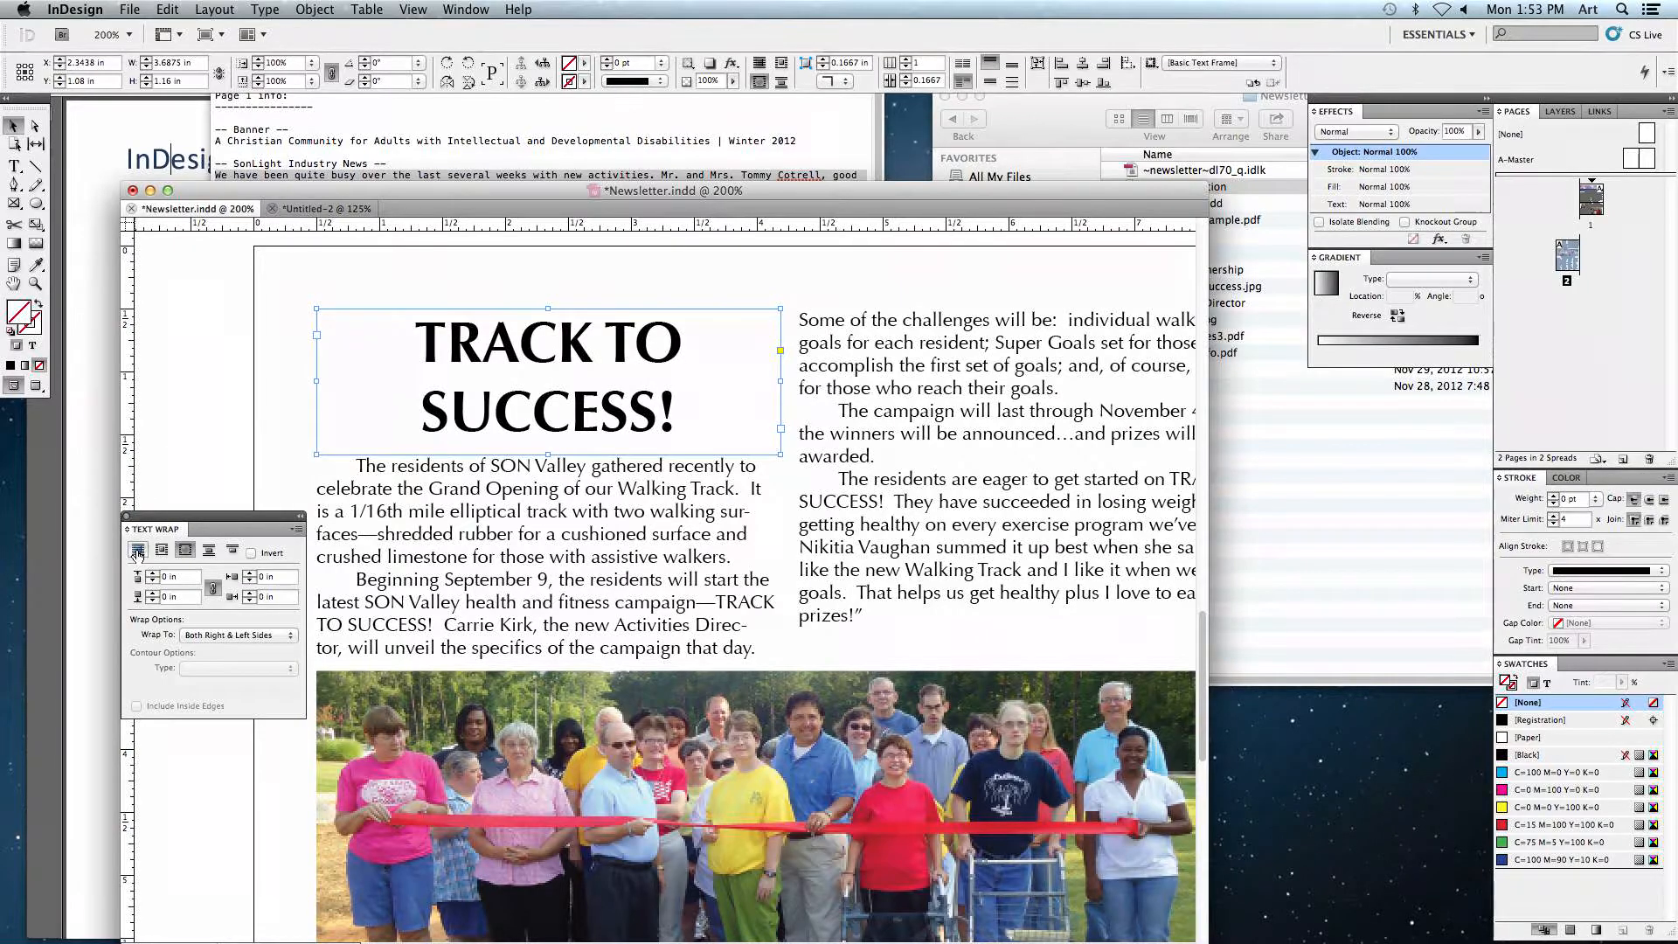
{"action": "mouse_move", "coordinate": [561, 383]}
{"action": "left_mouse_down"}
{"action": "mouse_move", "coordinate": [565, 409]}
{"action": "mouse_move", "coordinate": [689, 500]}
{"action": "mouse_move", "coordinate": [862, 507]}
{"action": "mouse_move", "coordinate": [547, 393]}
{"action": "mouse_move", "coordinate": [568, 393]}
{"action": "left_mouse_up"}
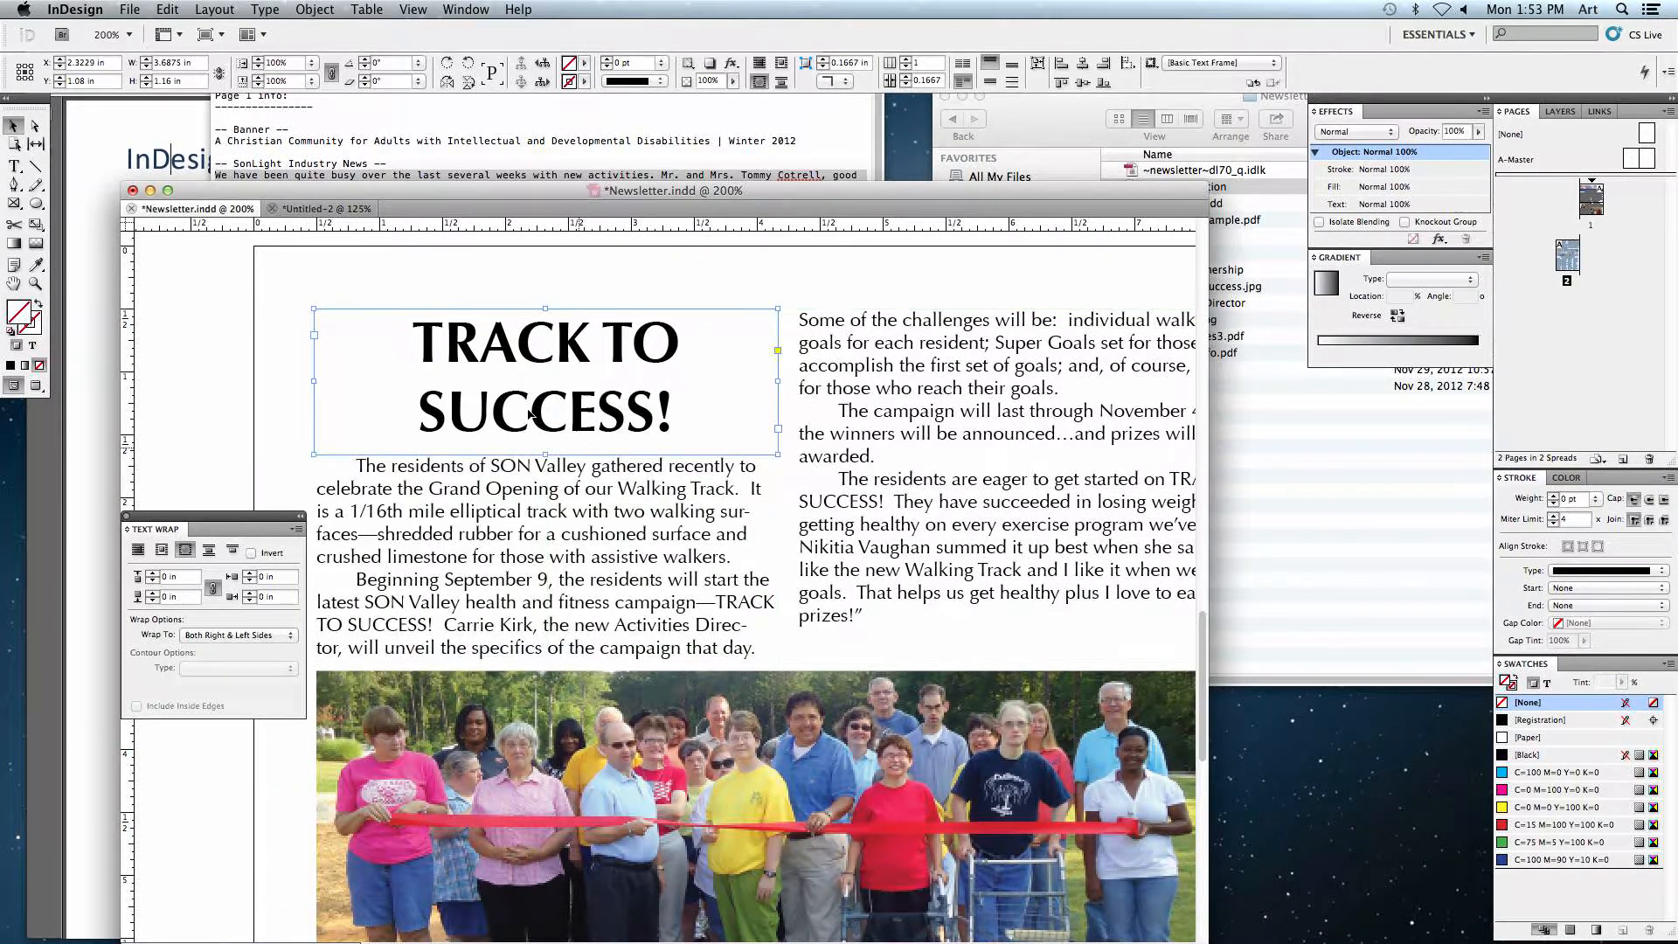
{"action": "left_click", "coordinate": [256, 350]}
{"action": "key", "text": "space"}
{"action": "left_click_drag", "start_coordinate": [274, 397], "coordinate": [323, 184]}
{"action": "key", "text": "super+minus"}
{"action": "key", "text": "super+minus"}
{"action": "key", "text": "space"}
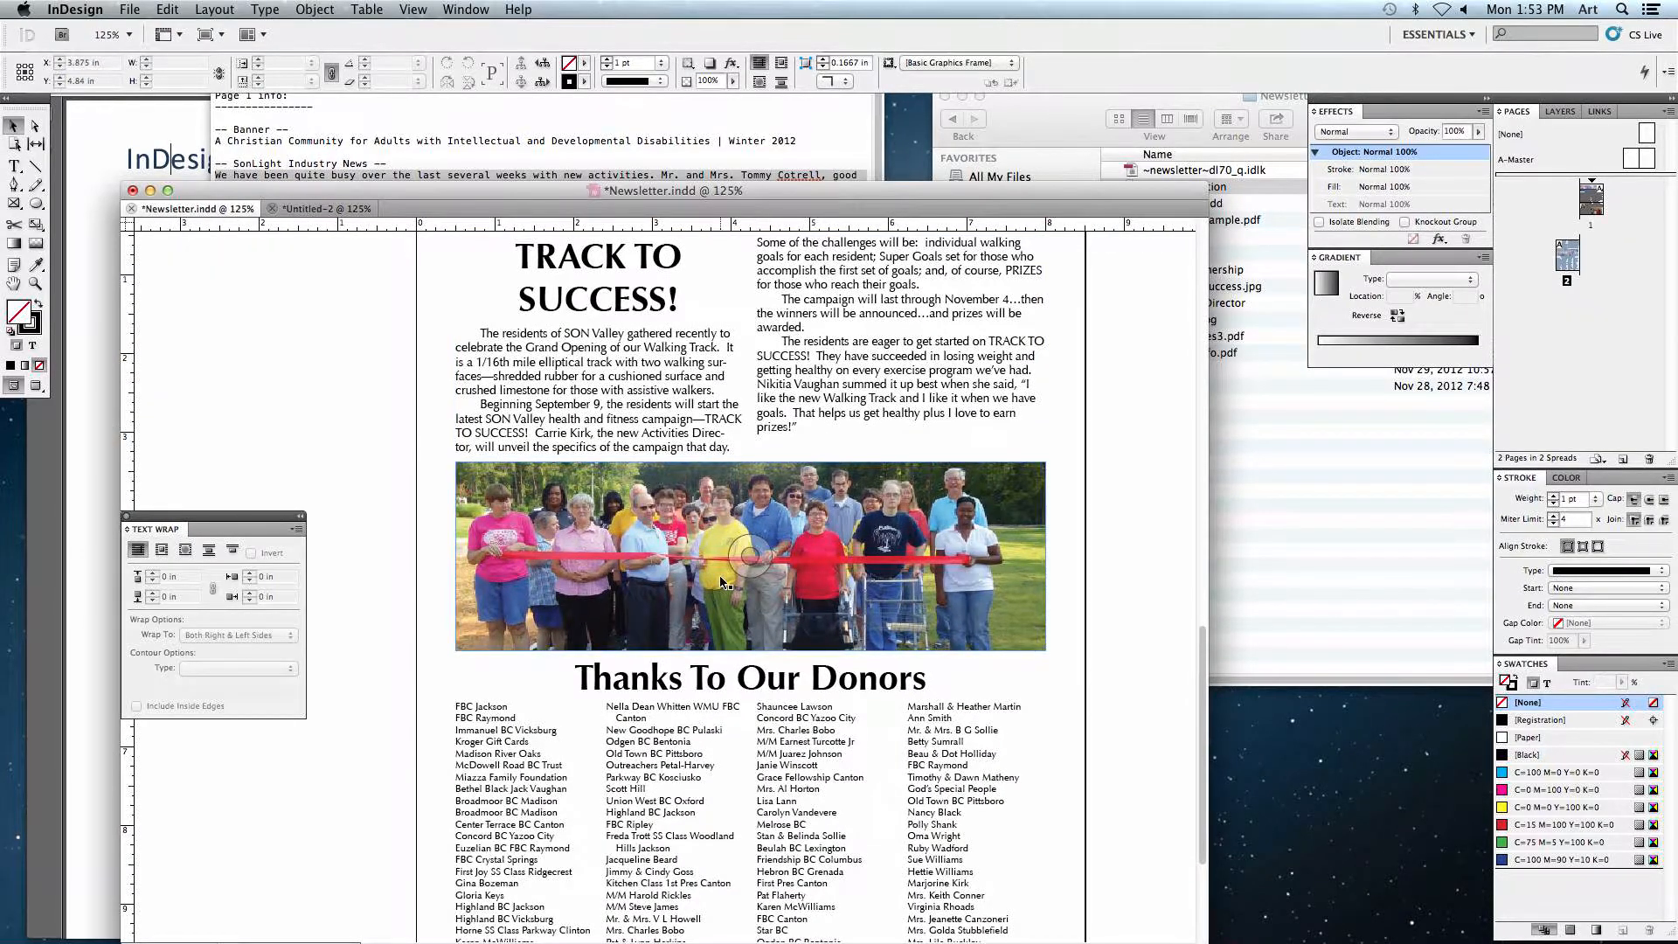
{"action": "scroll", "coordinate": [709, 567], "scroll_direction": "down", "scroll_amount": 3}
{"action": "left_click", "coordinate": [570, 612]}
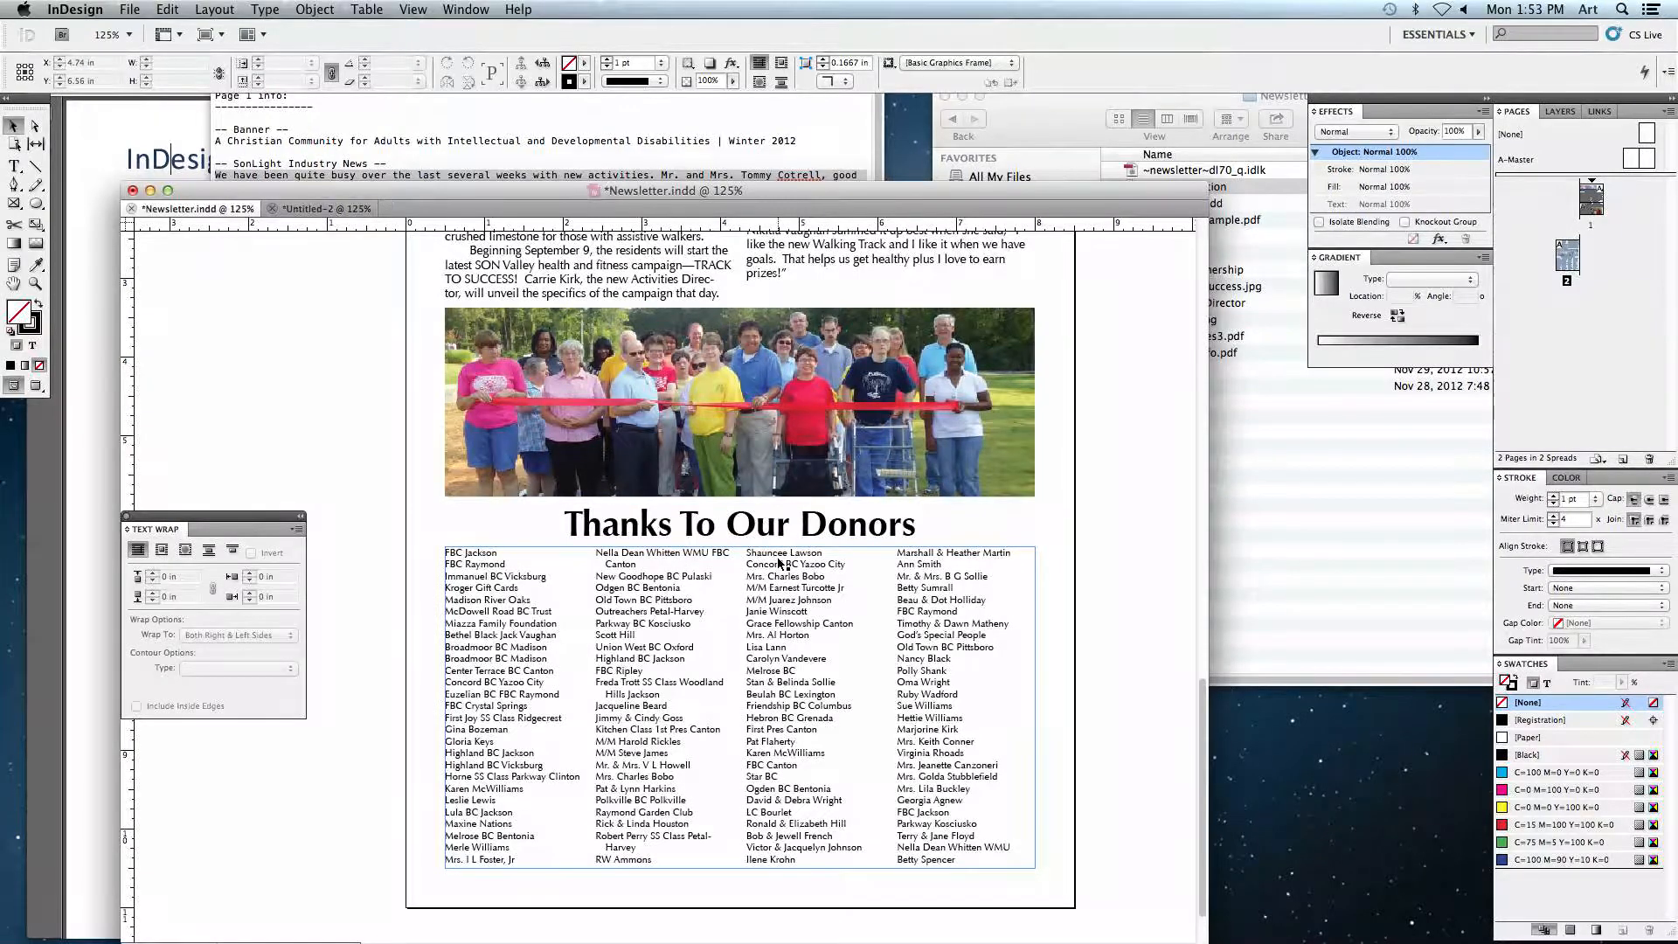
{"action": "key", "text": "super+equal"}
{"action": "key", "text": "super+equal"}
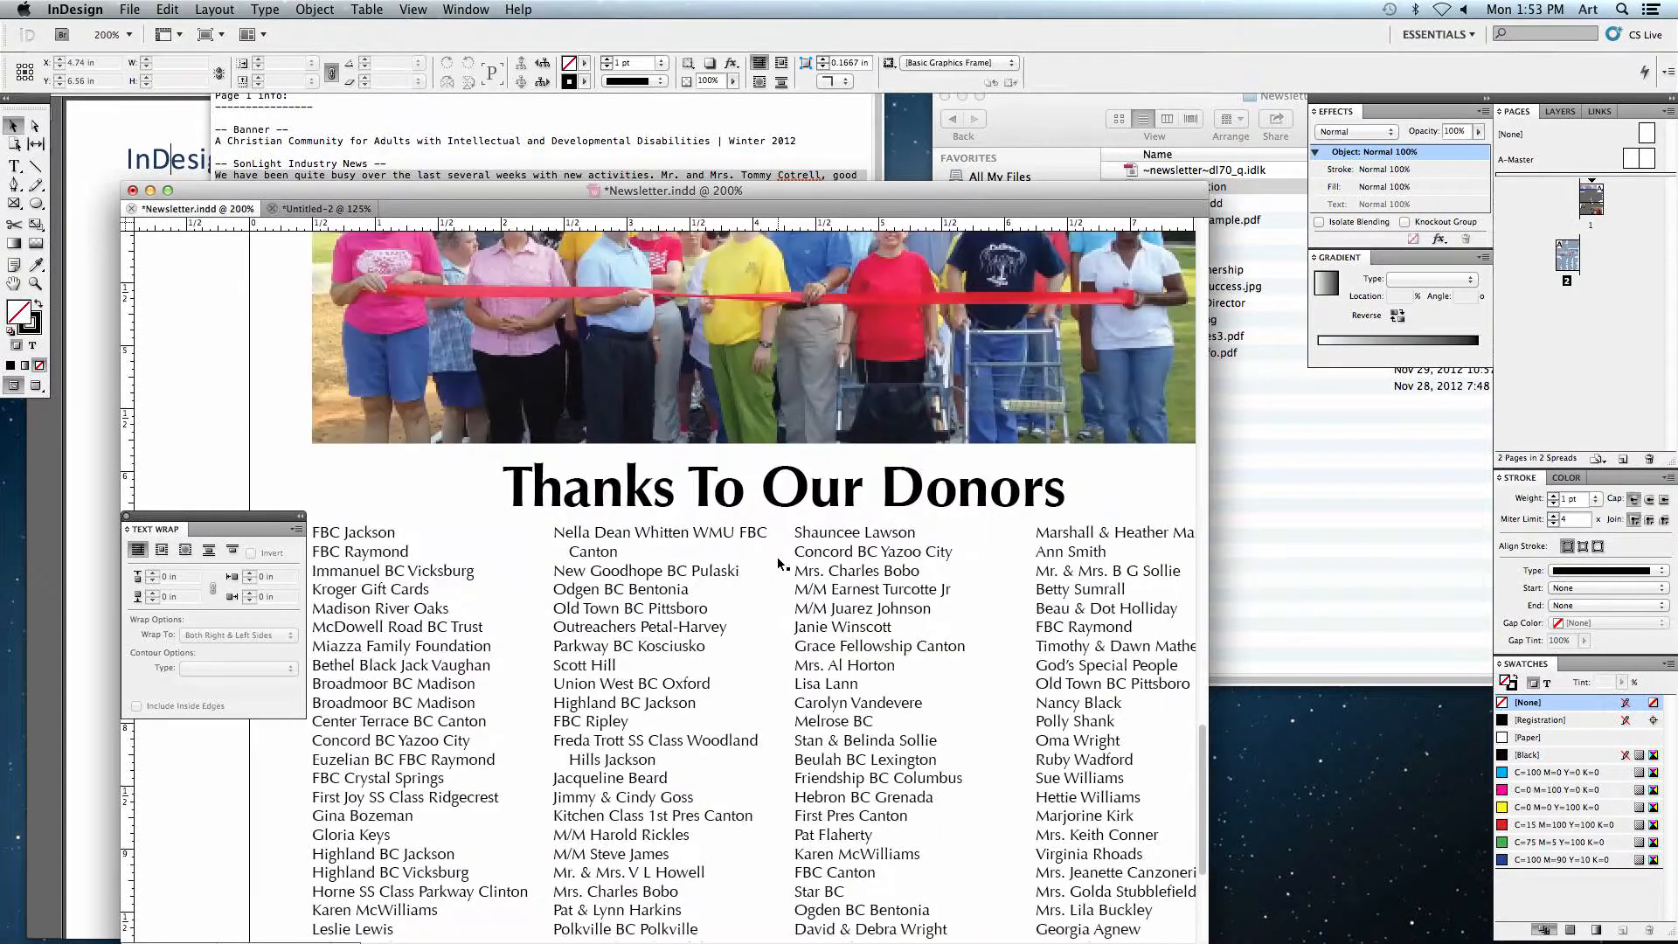
Step: Copy the Thanks To Our Donors heading from the sample onto page 2 of the new document
{"action": "left_click", "coordinate": [748, 501]}
{"action": "left_click", "coordinate": [301, 210]}
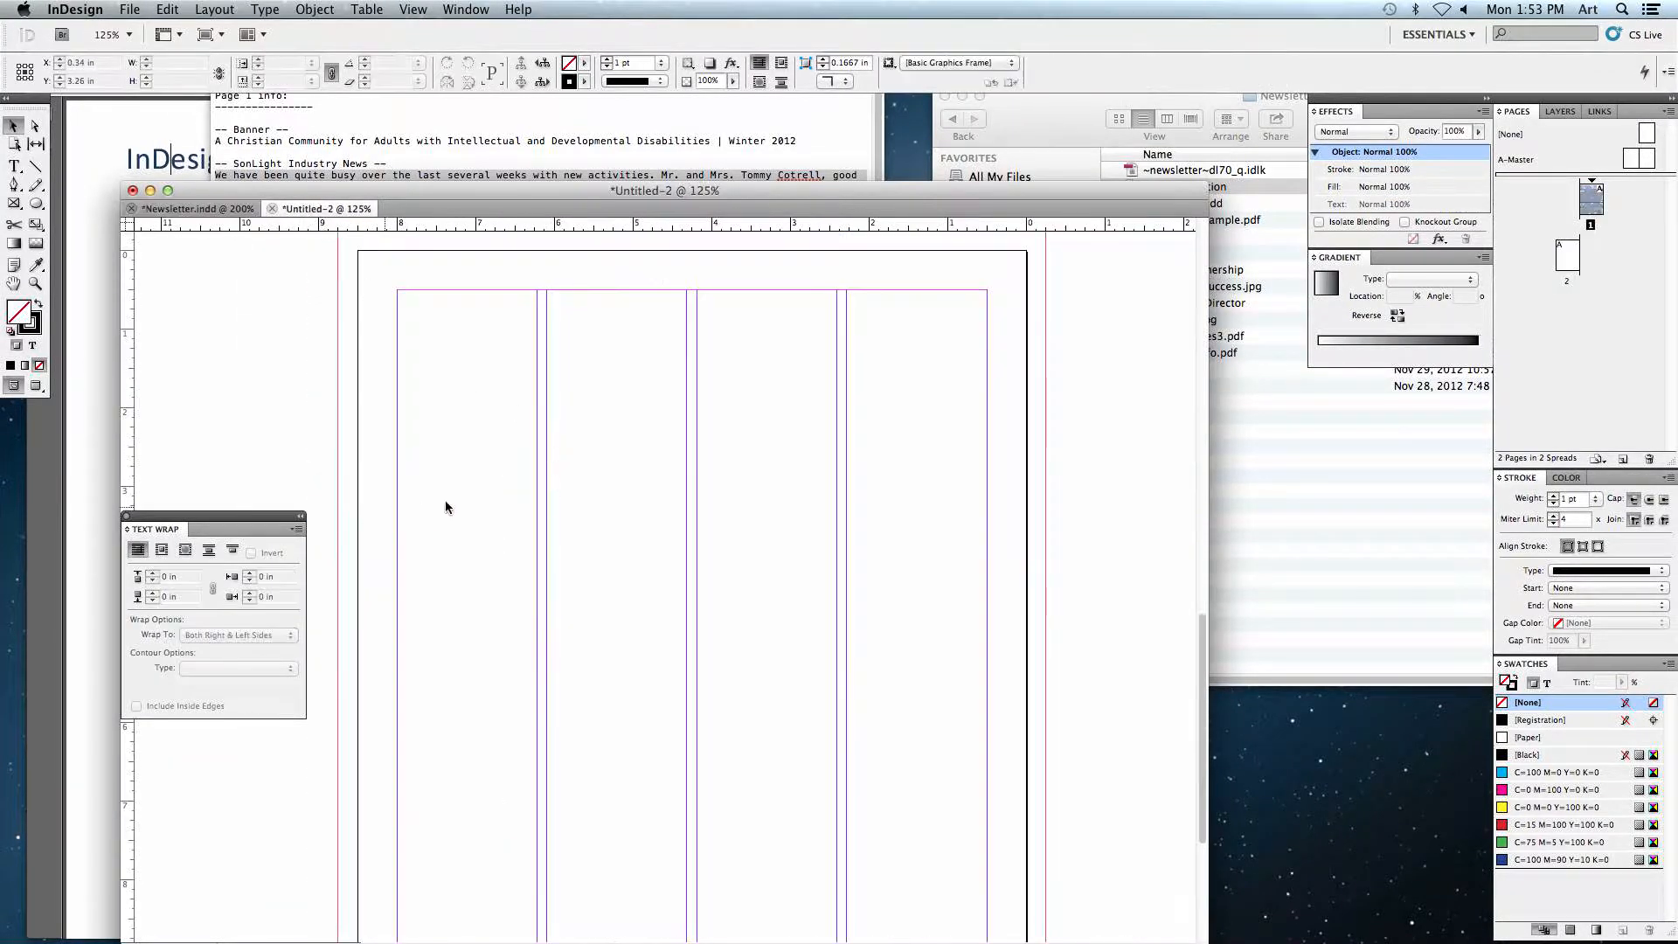
{"action": "scroll", "coordinate": [618, 443], "scroll_direction": "left", "scroll_amount": 2}
{"action": "left_click_drag", "start_coordinate": [616, 579], "coordinate": [626, 350]}
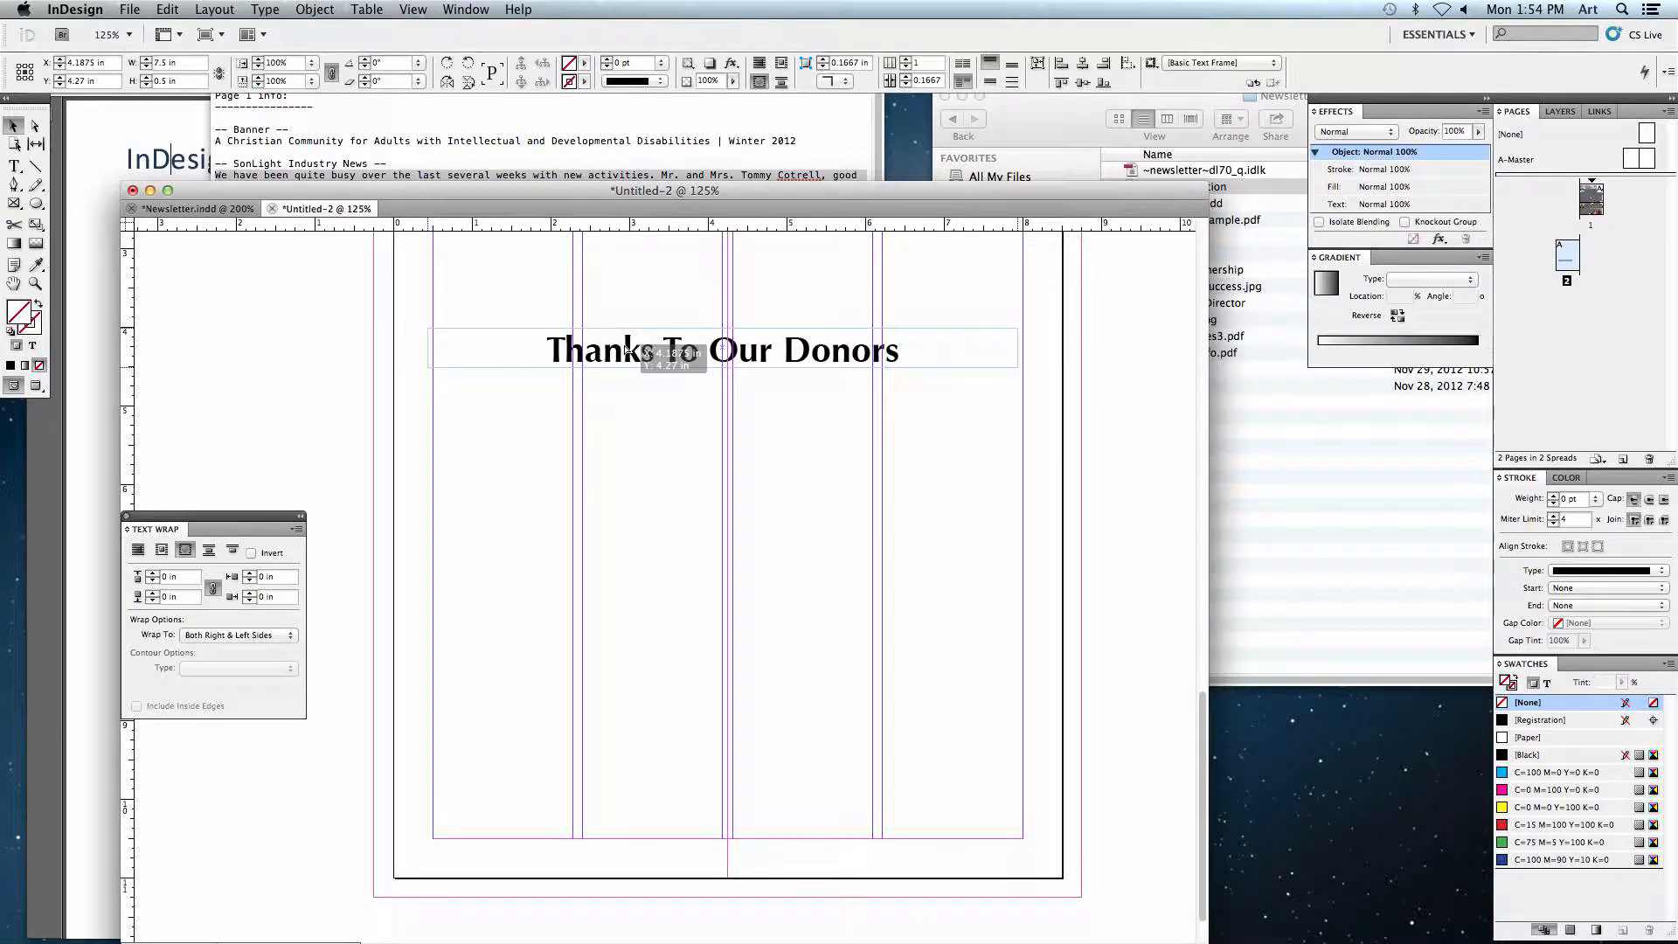
Step: Draw a text frame below the Thanks To Our Donors heading spanning all four columns
{"action": "left_click", "coordinate": [712, 459]}
{"action": "scroll", "coordinate": [752, 480], "scroll_direction": "right", "scroll_amount": 2}
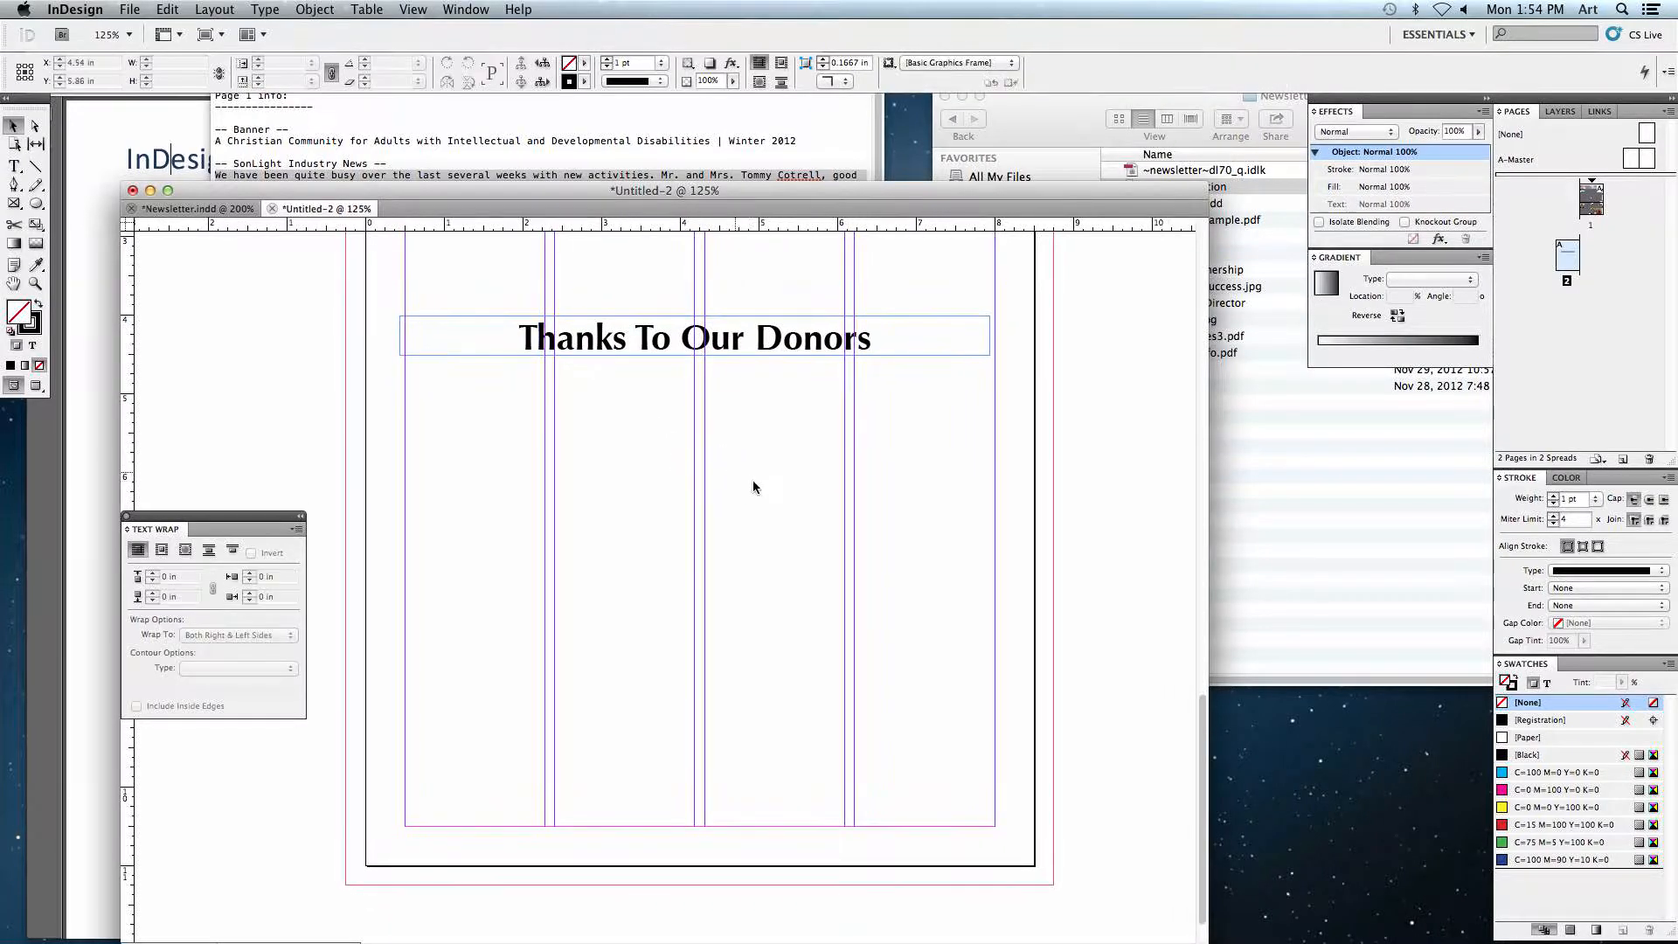
{"action": "left_click", "coordinate": [14, 166]}
{"action": "left_click_drag", "start_coordinate": [405, 372], "coordinate": [996, 826]}
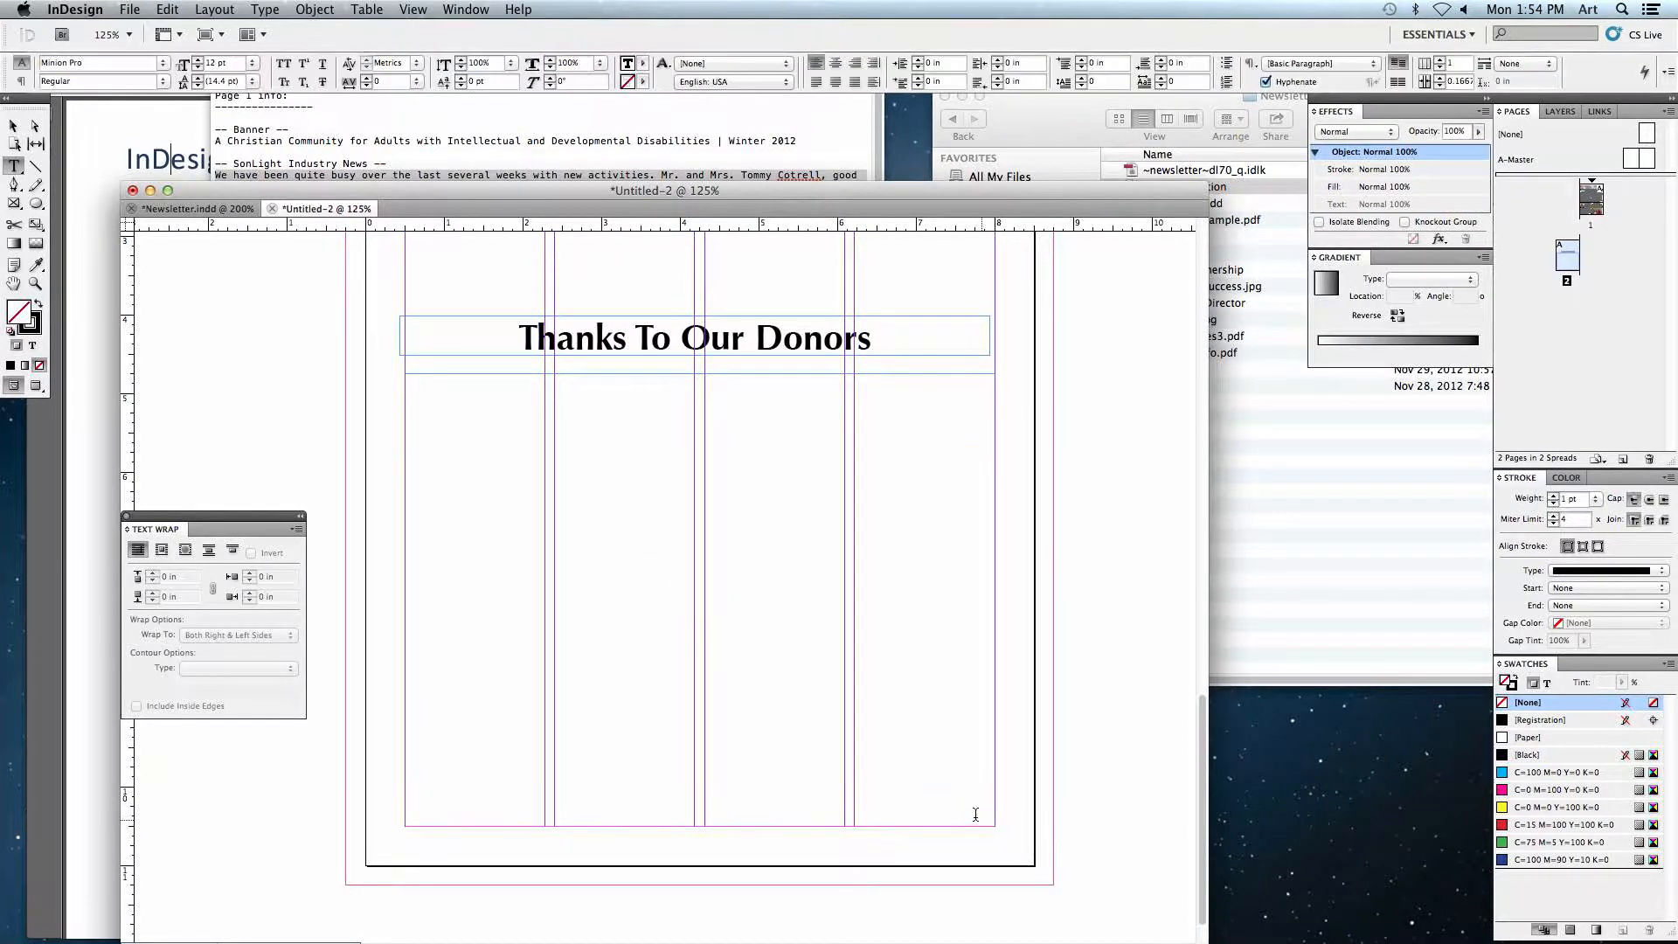
Step: Copy the donors list from the page information text file and paste it into the new text frame
{"action": "left_click", "coordinate": [611, 136]}
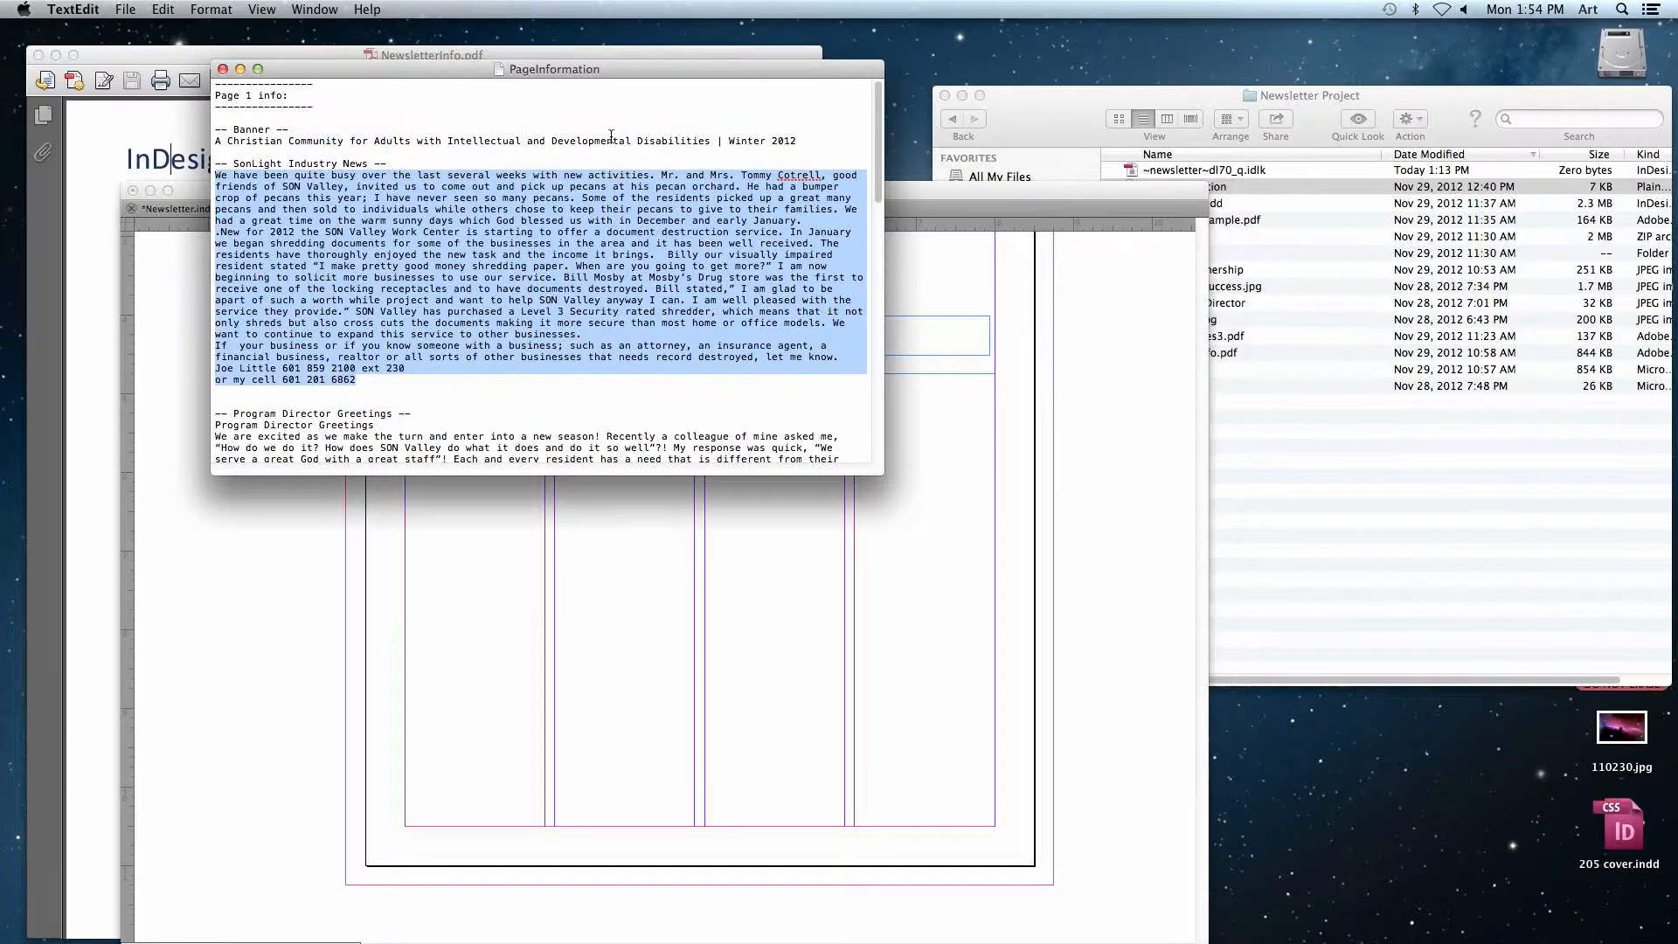
{"action": "scroll", "coordinate": [308, 330], "scroll_direction": "down", "scroll_amount": 15}
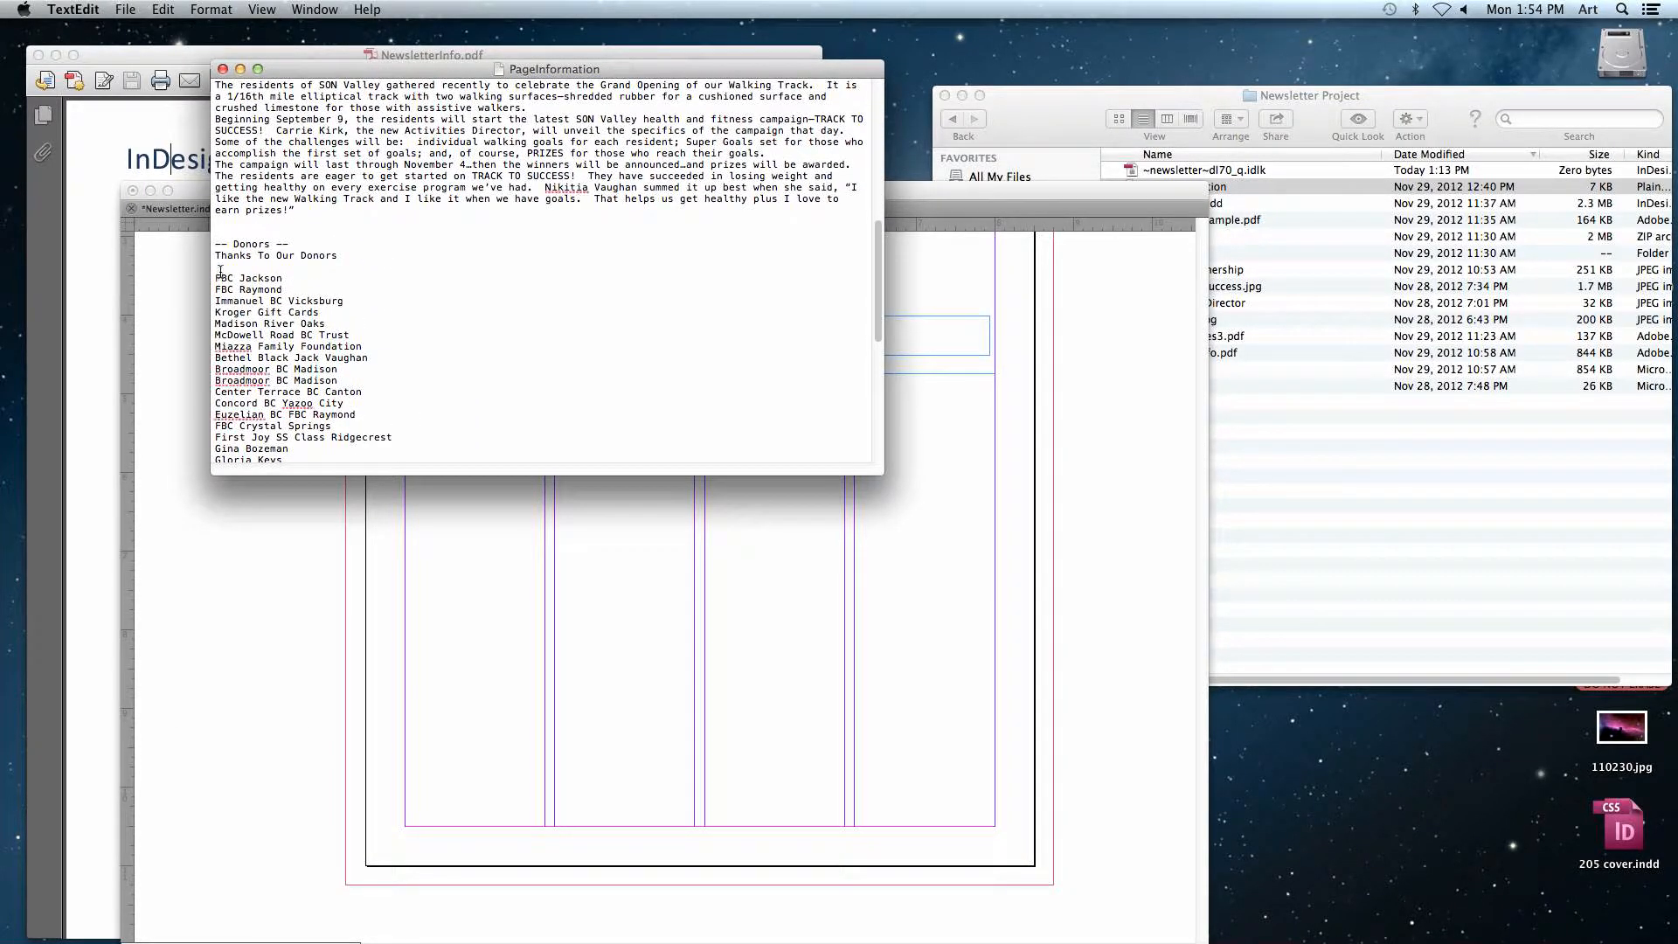
{"action": "scroll", "coordinate": [287, 323], "scroll_direction": "down", "scroll_amount": 12}
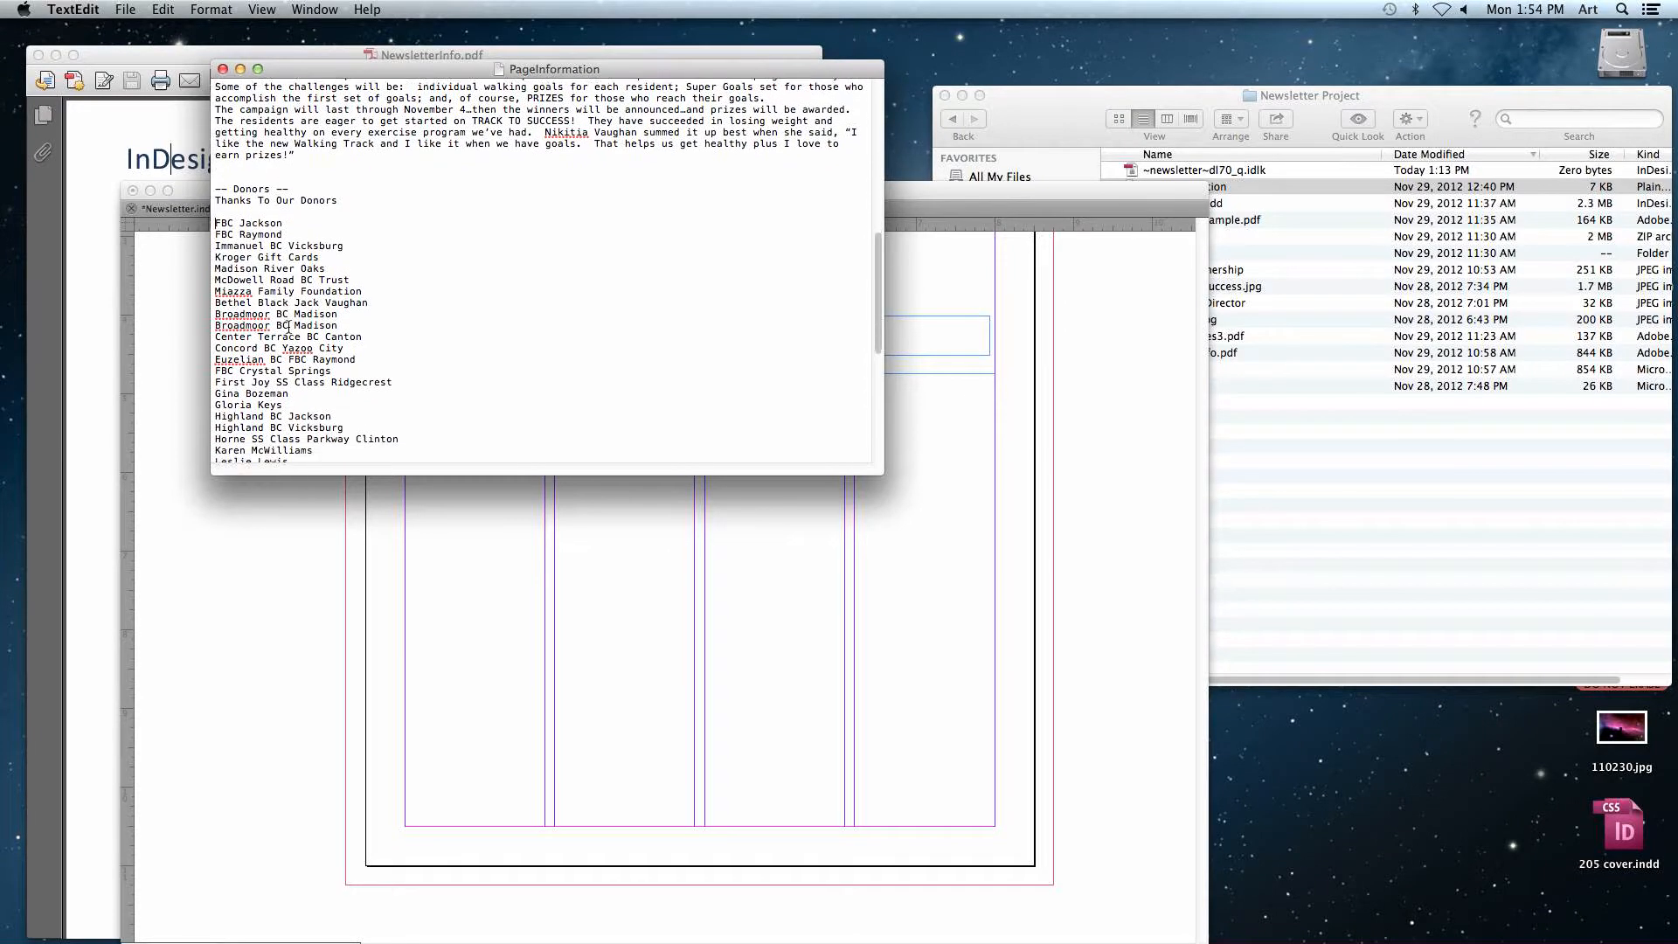
{"action": "scroll", "coordinate": [287, 329], "scroll_direction": "down", "scroll_amount": 10}
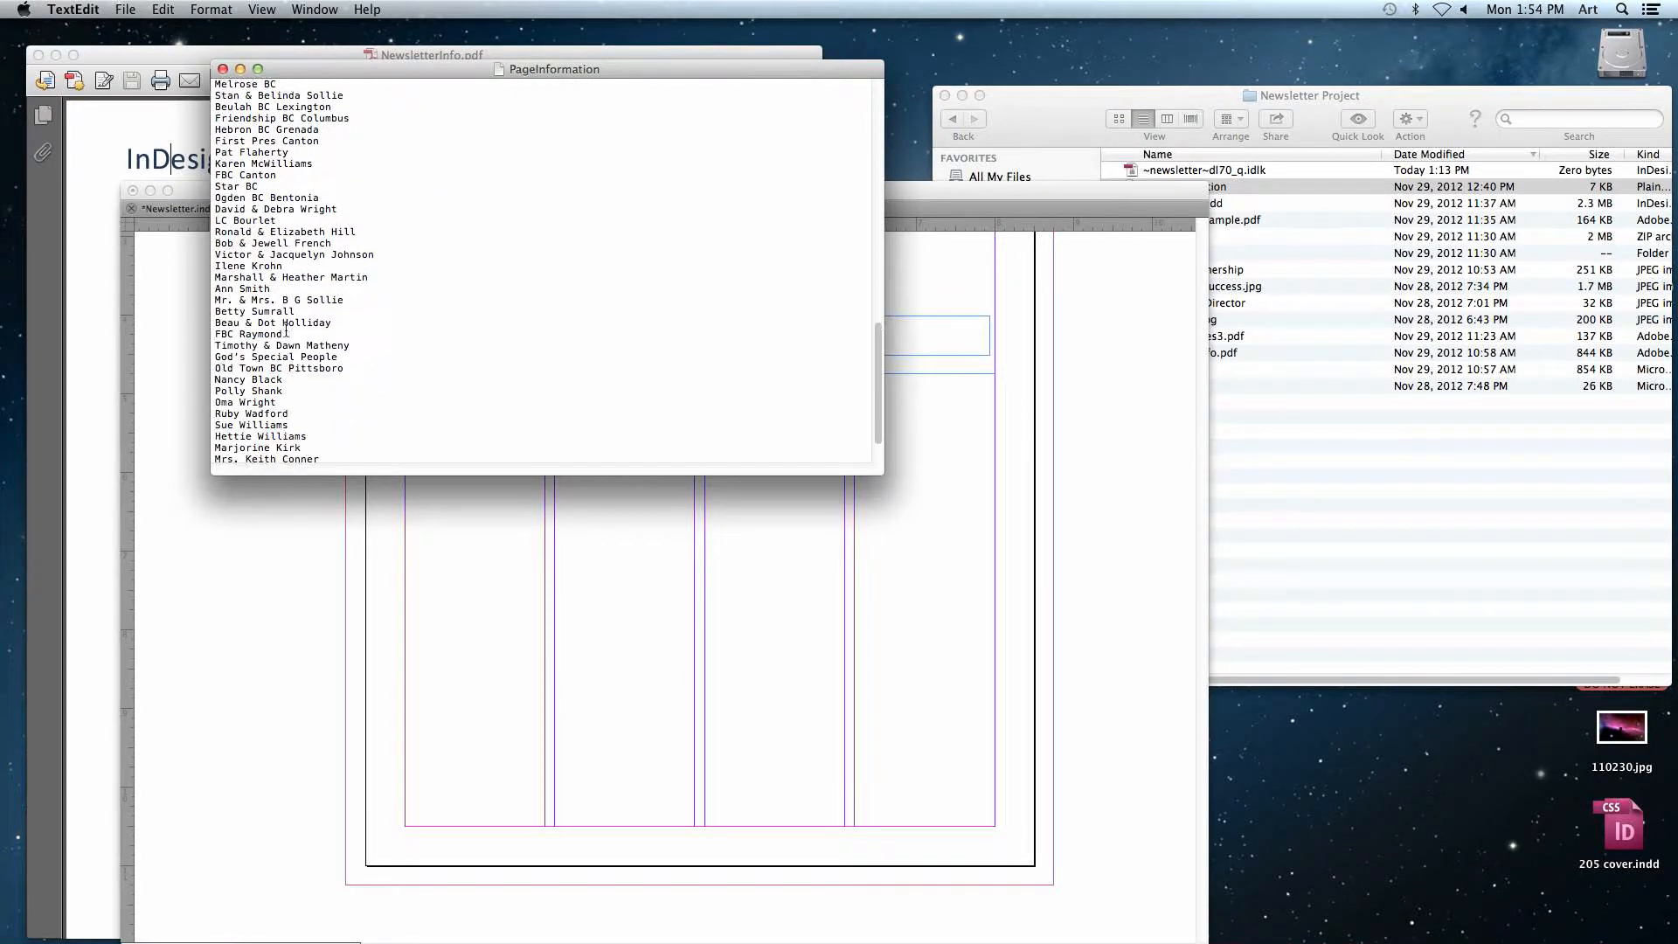
{"action": "key", "text": "super+a"}
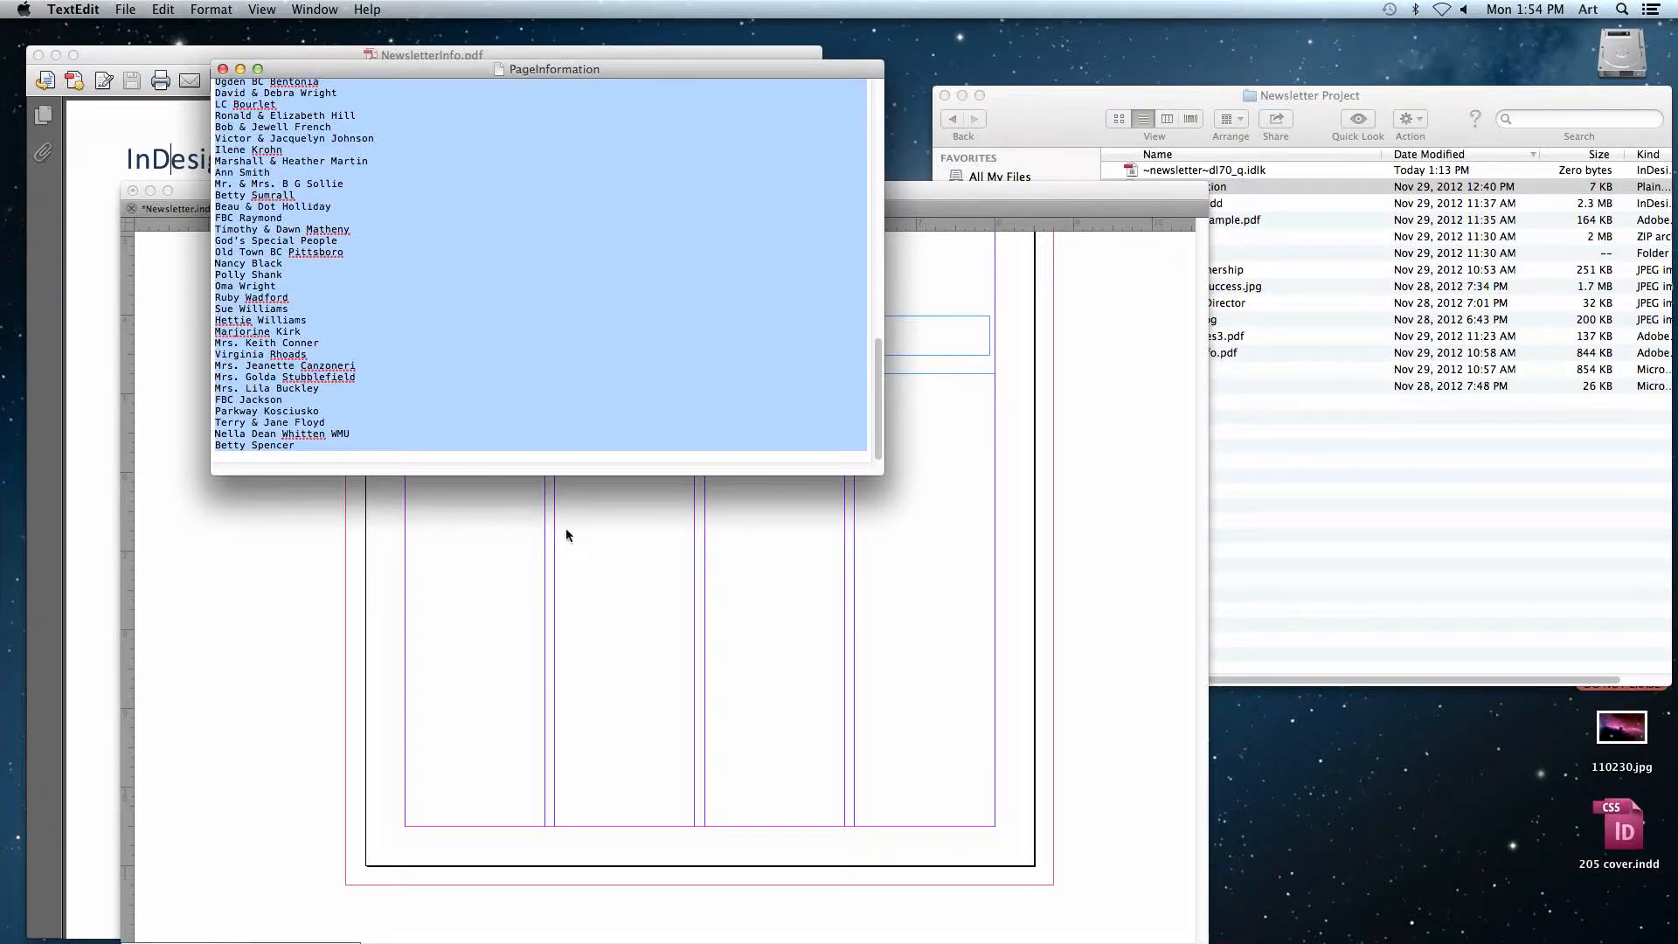
{"action": "left_click", "coordinate": [650, 619]}
{"action": "key", "text": "super+v"}
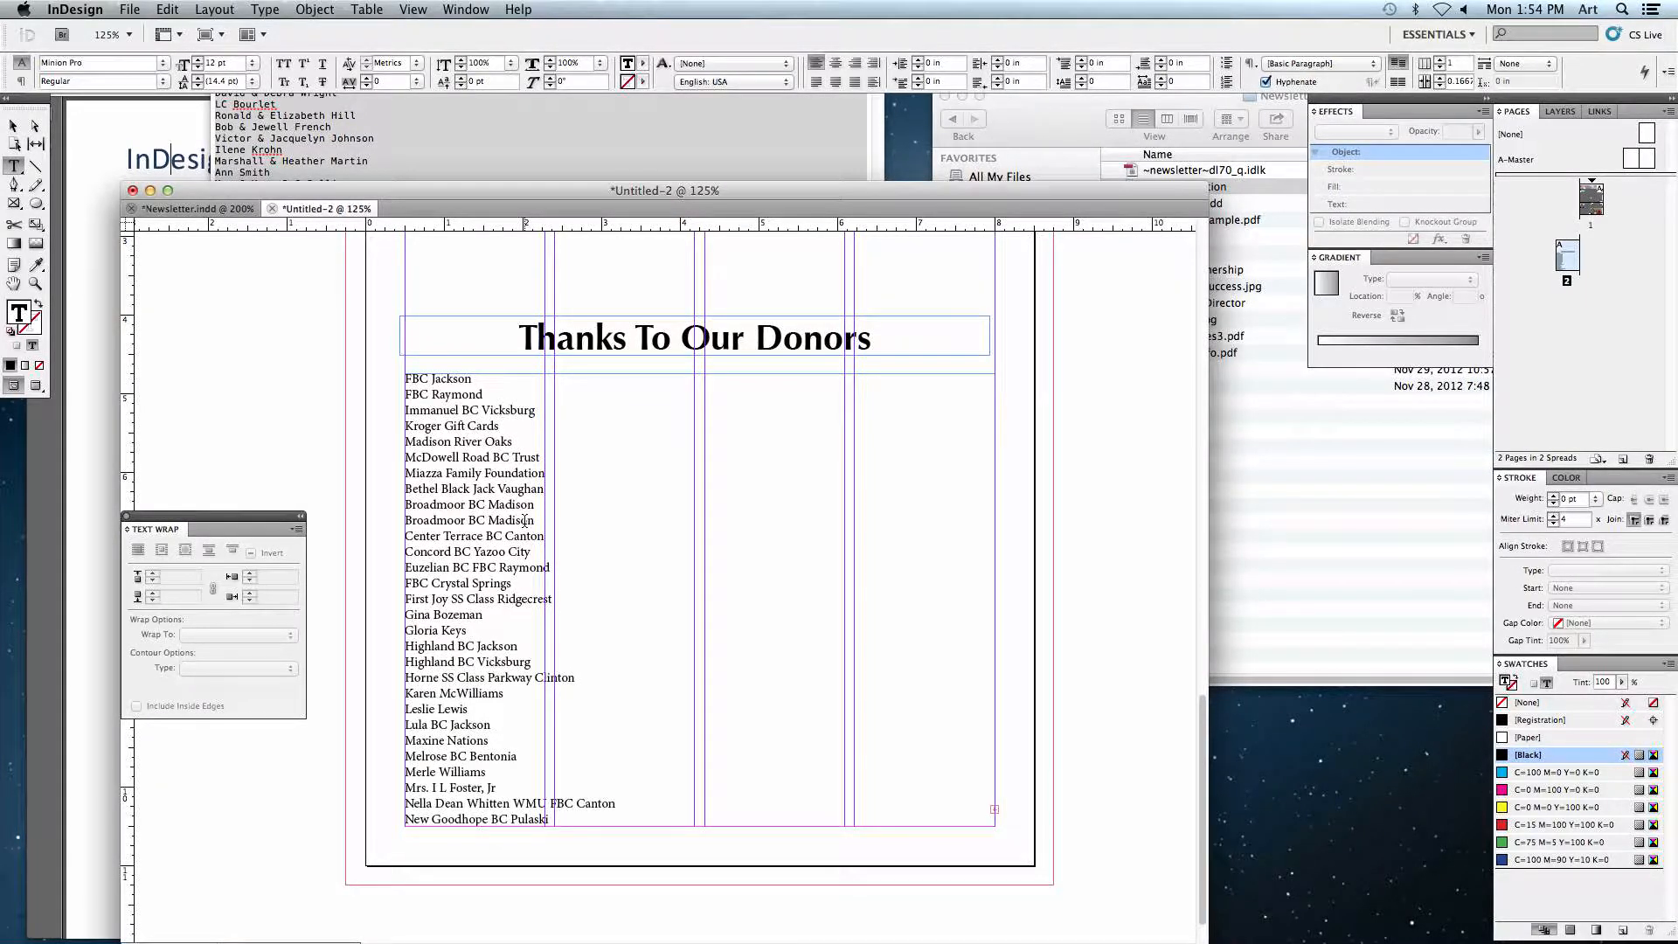
Step: Select all the donor text and set its frame to 4 columns
{"action": "key", "text": "super+a"}
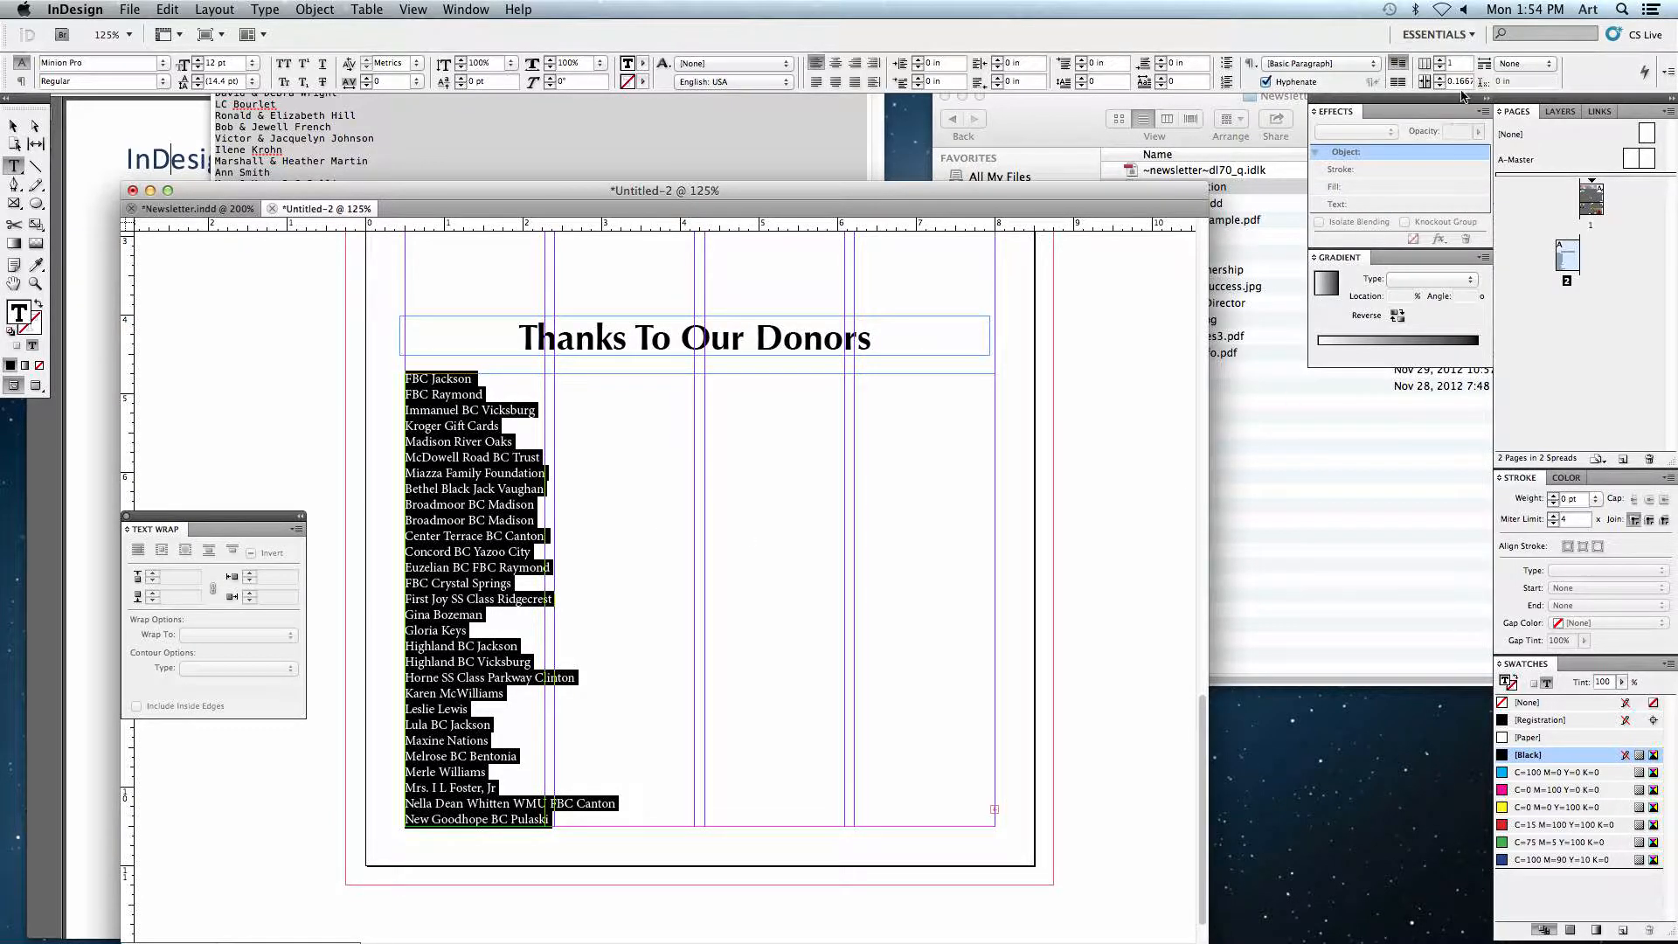
{"action": "double_click", "coordinate": [1466, 63]}
{"action": "type", "text": "4"}
{"action": "key", "text": "Return"}
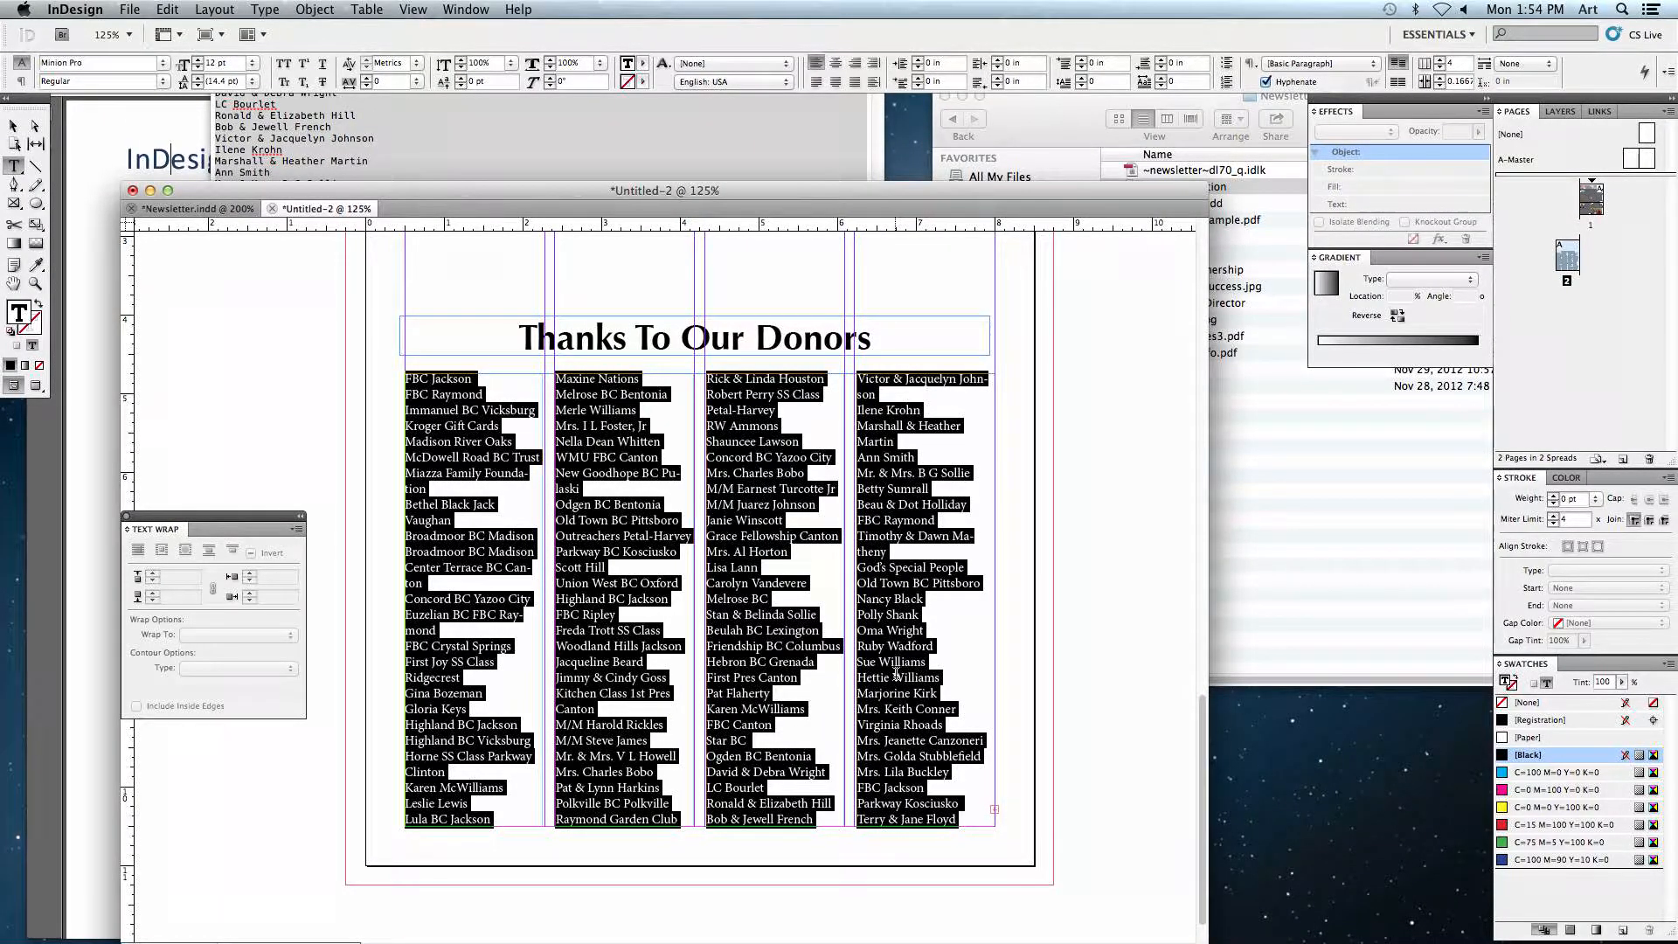
Step: Set the donor list's font to Optima at 9 pt
{"action": "left_click", "coordinate": [30, 68]}
{"action": "left_click_drag", "start_coordinate": [85, 63], "coordinate": [35, 63]}
{"action": "type", "text": "Optima"}
{"action": "key", "text": "Return"}
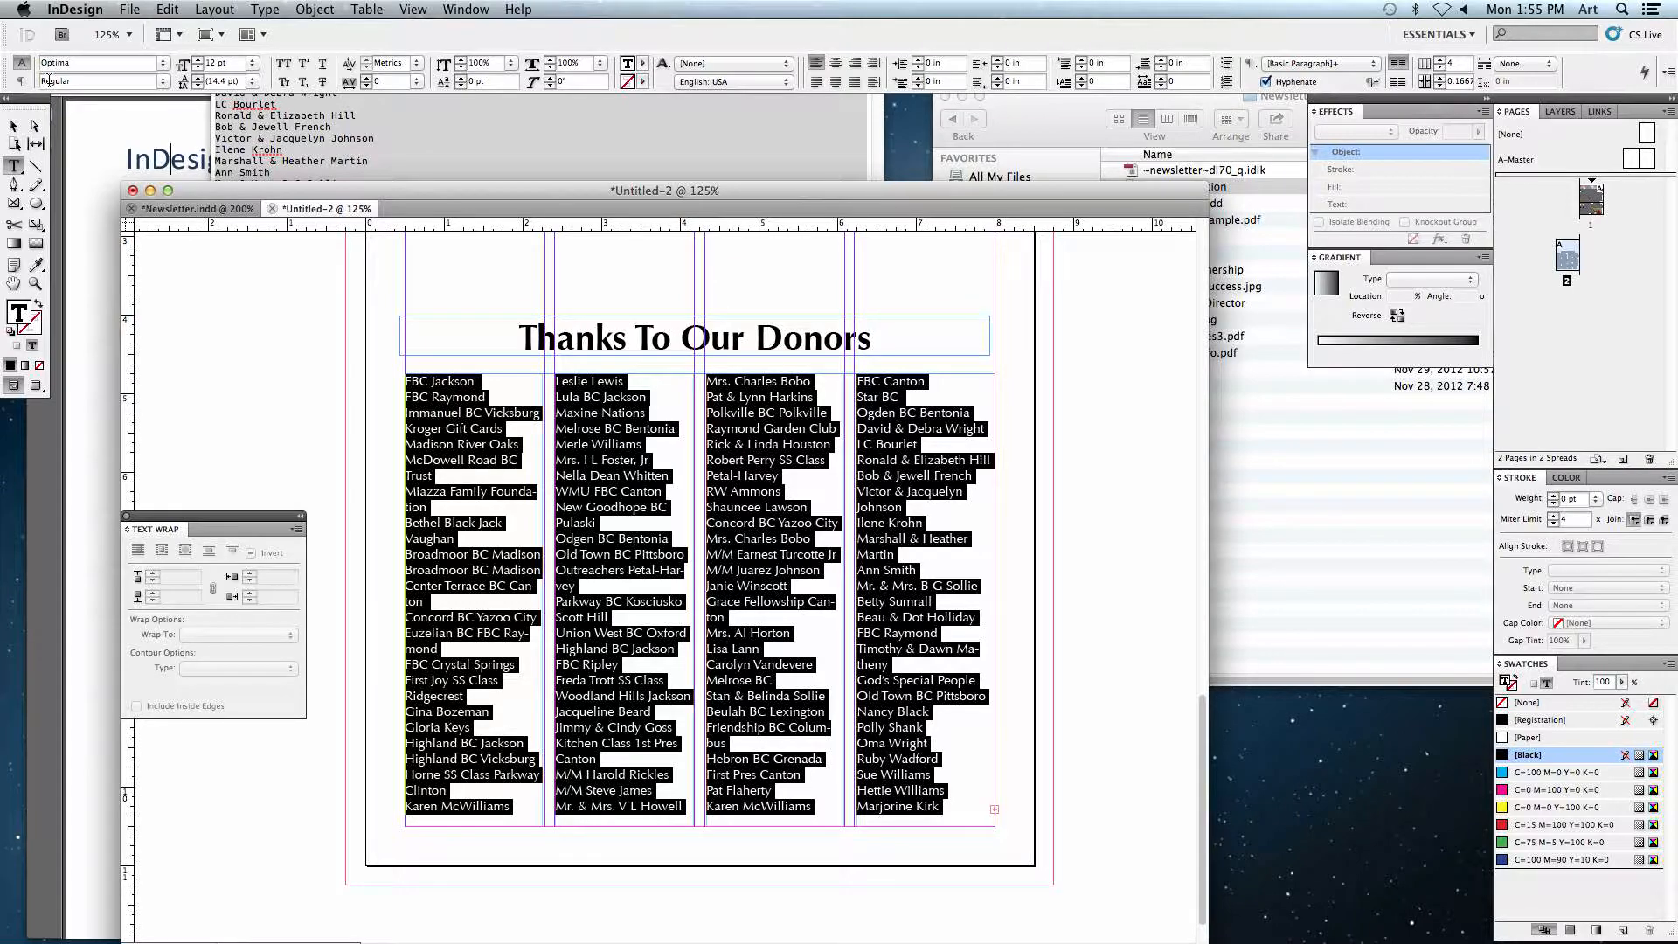
{"action": "left_click", "coordinate": [183, 63]}
{"action": "type", "text": "9"}
{"action": "key", "text": "Return"}
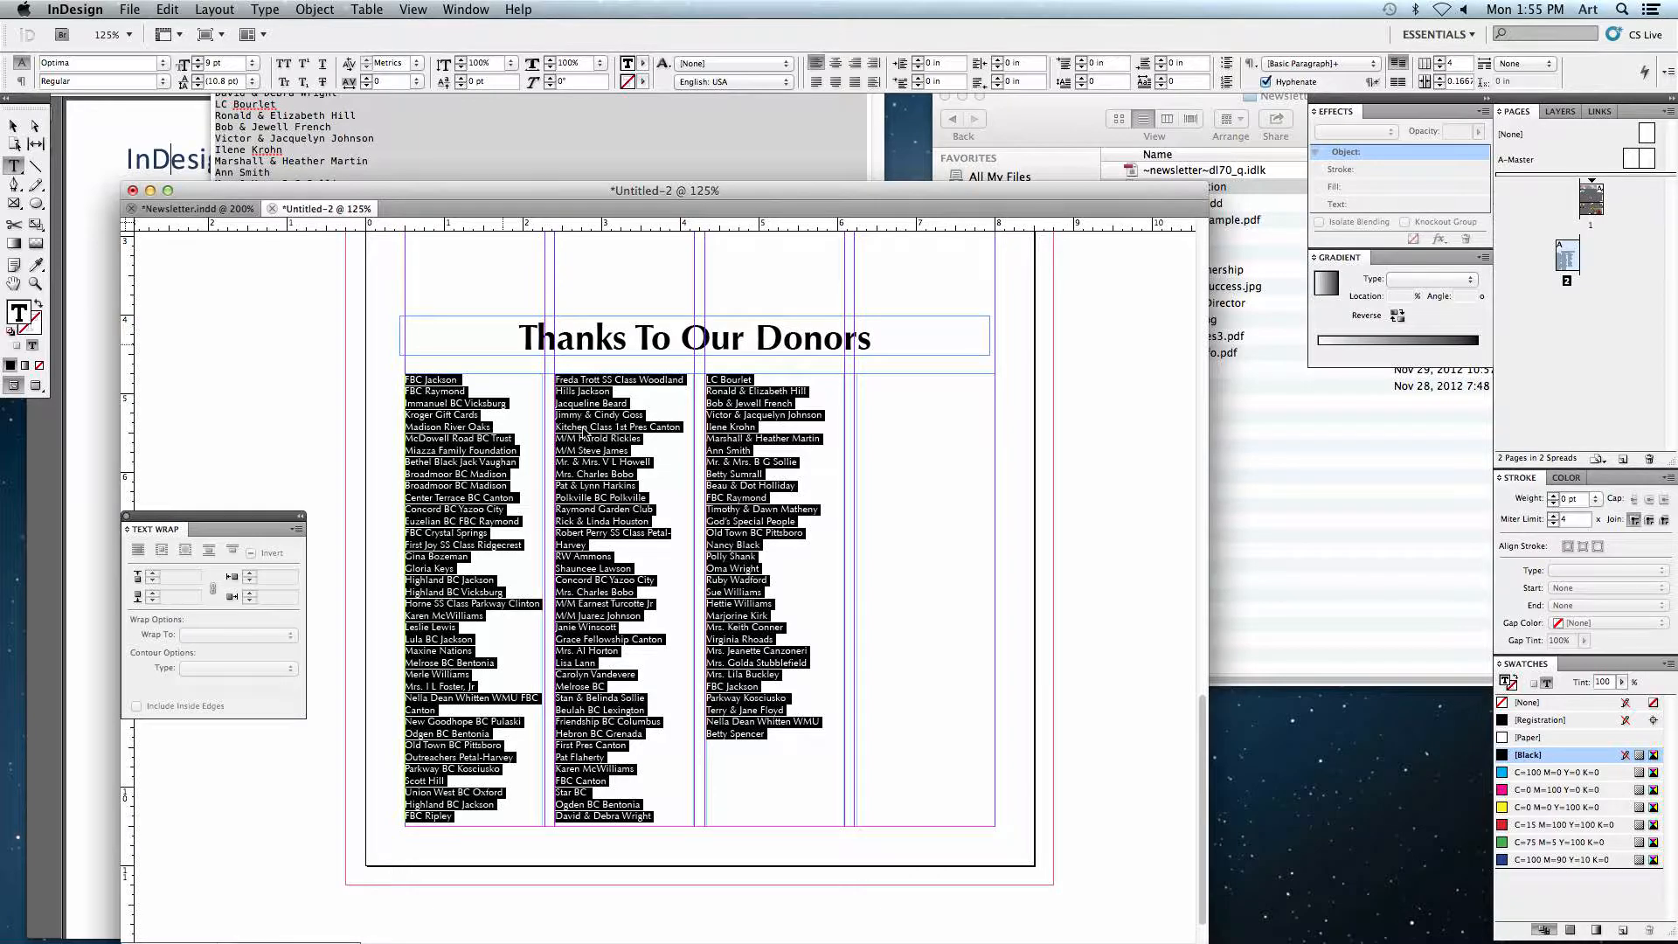
Step: Shorten the donor text frame by lowering its top edge
{"action": "left_click", "coordinate": [760, 562]}
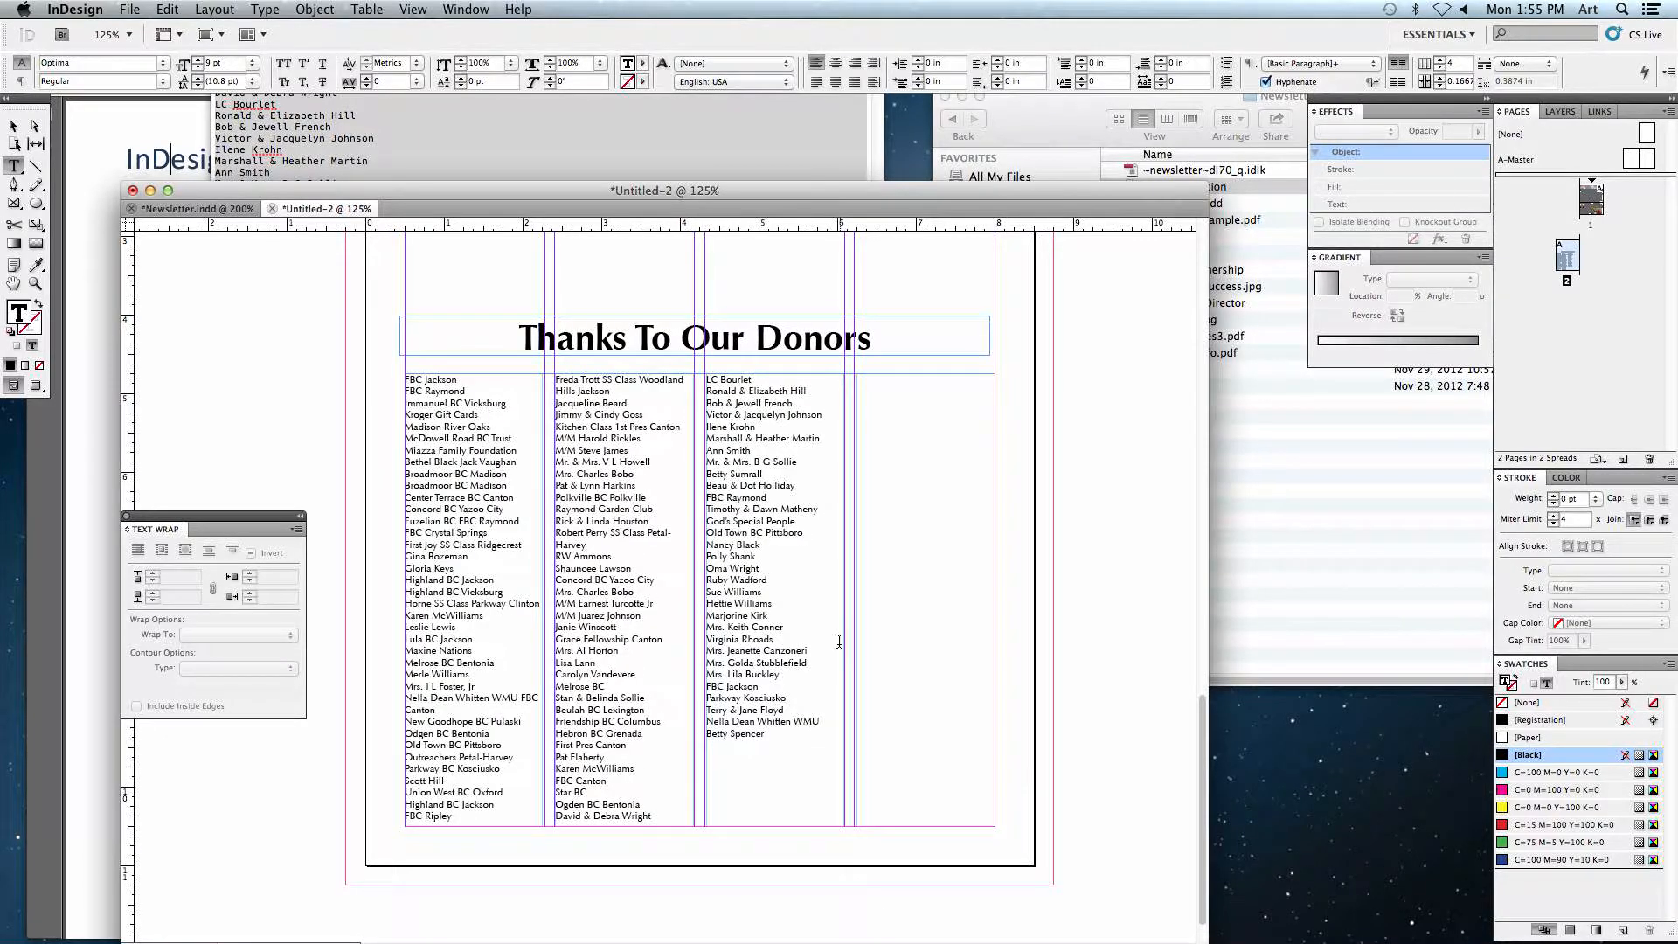
{"action": "left_click", "coordinate": [13, 125]}
{"action": "left_click_drag", "start_coordinate": [699, 373], "coordinate": [704, 501]}
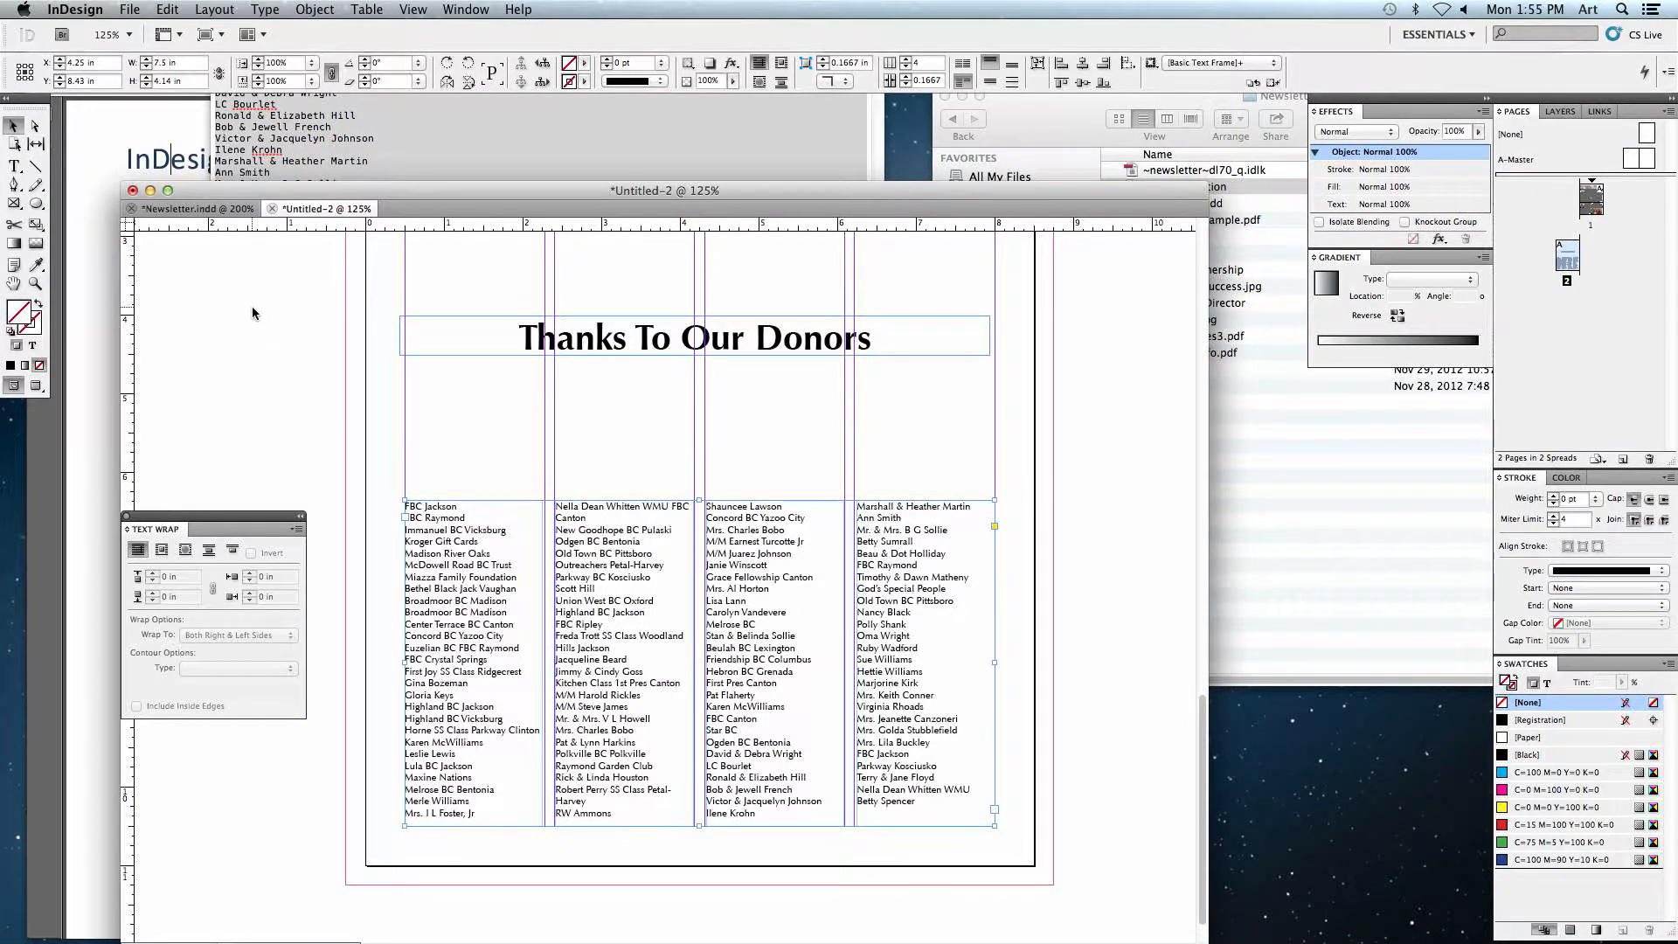
Step: Select all donor text, turn off hyphenation and set the left indent to 0.125 in
{"action": "left_click", "coordinate": [21, 163]}
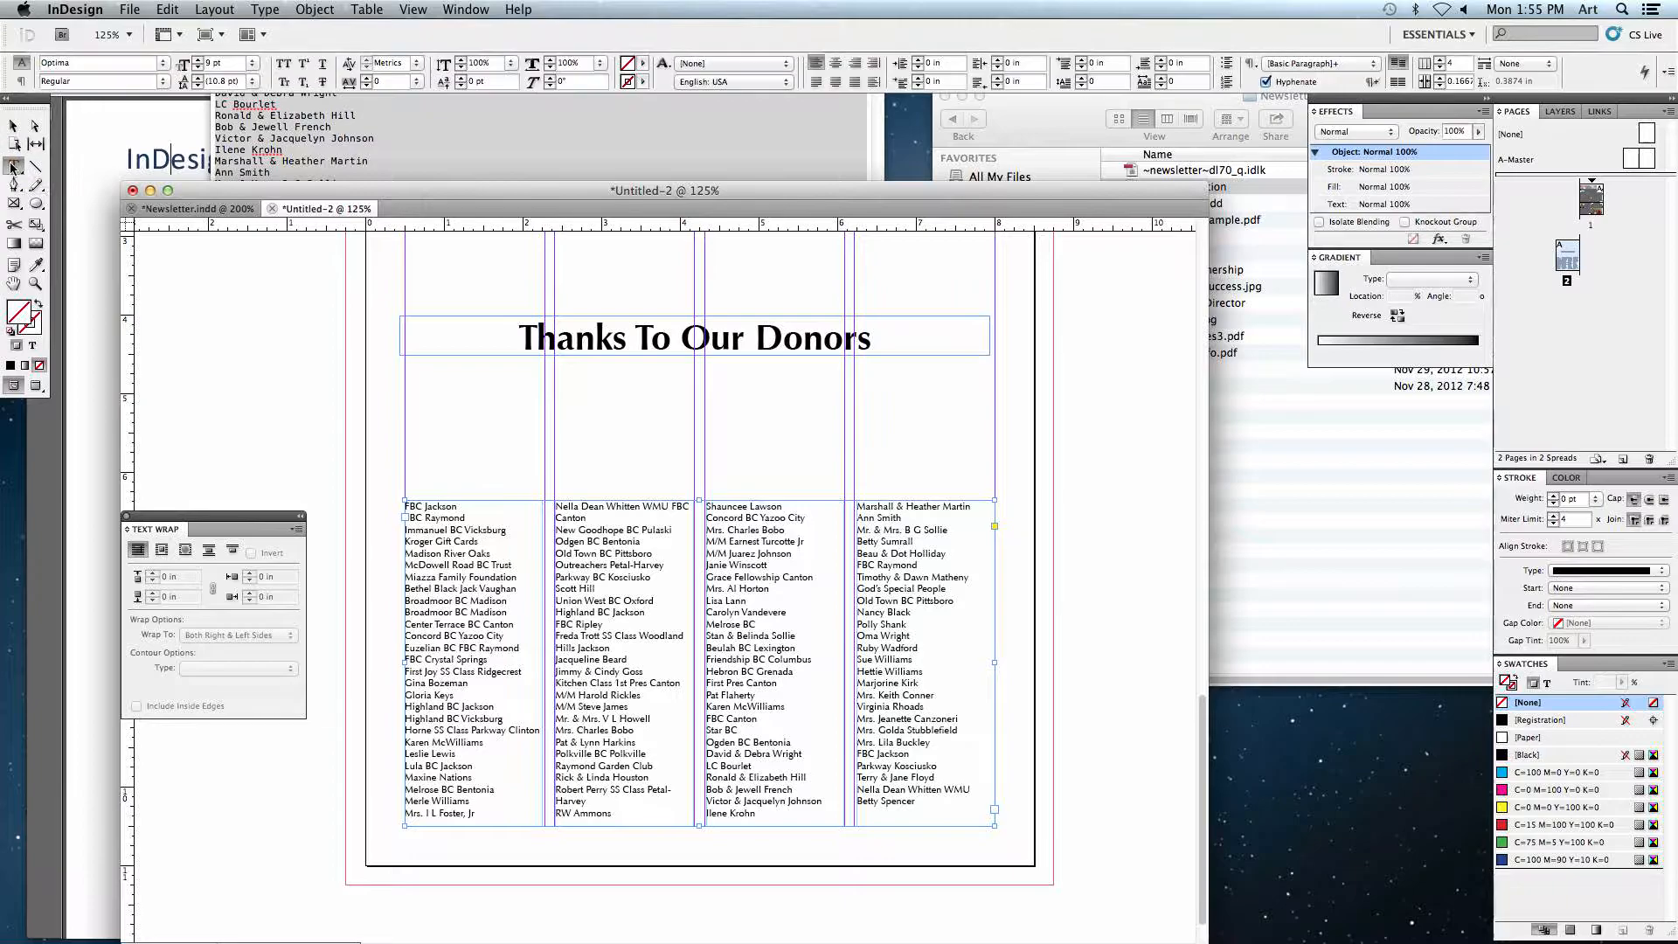
{"action": "key", "text": "super+2"}
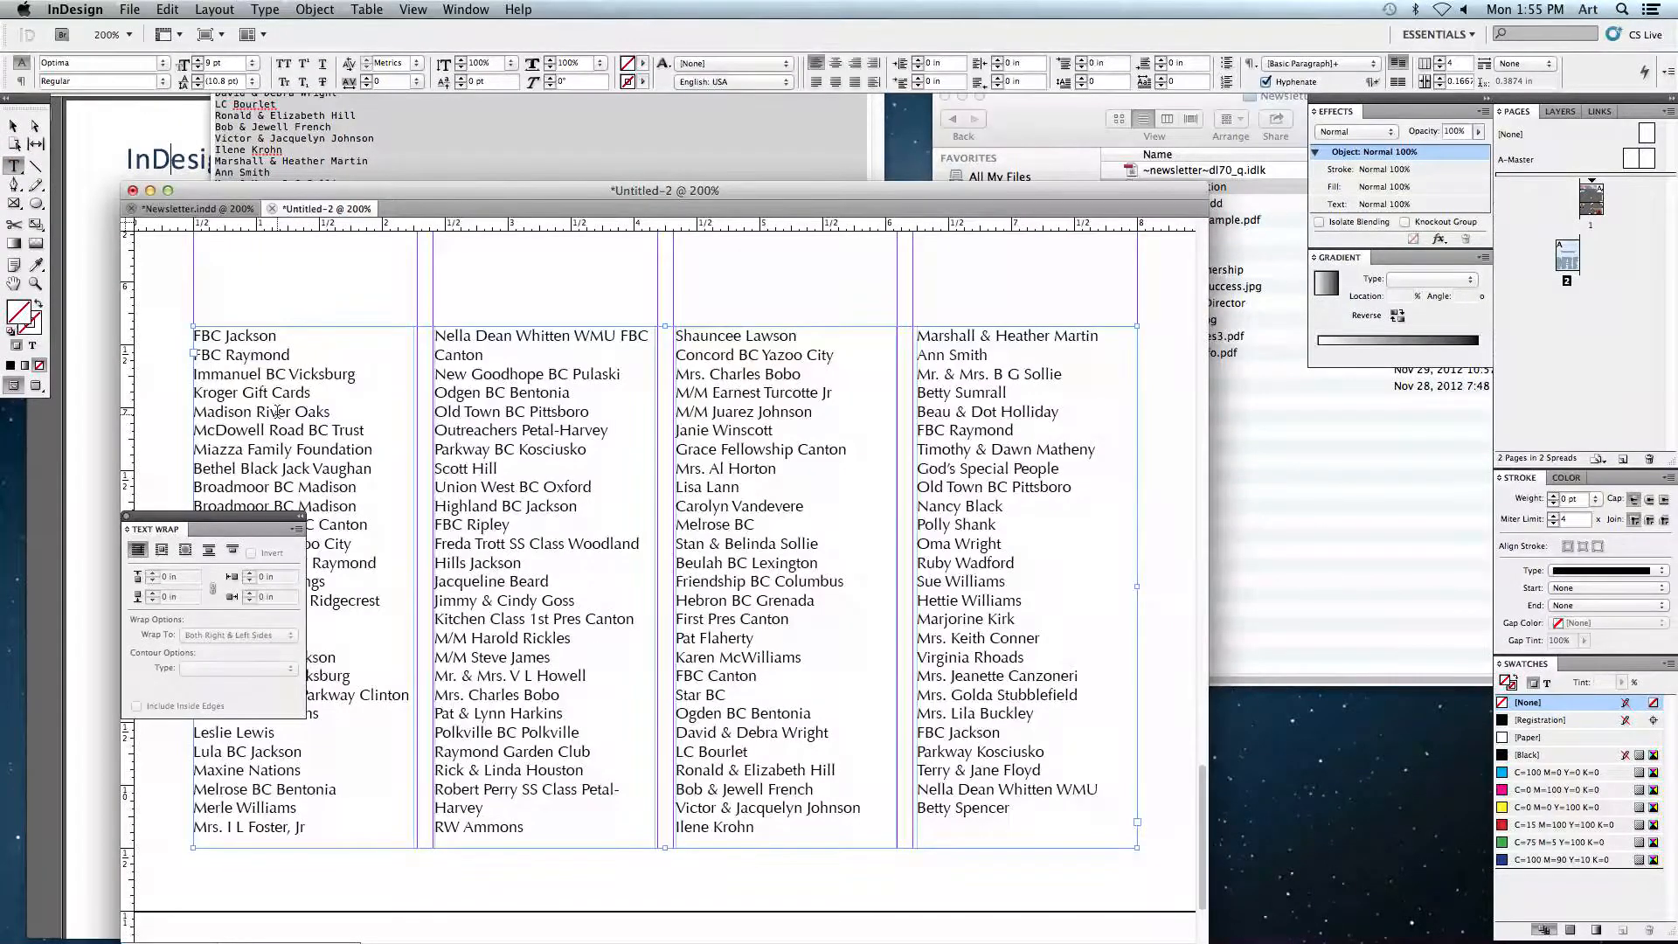
{"action": "left_click_drag", "start_coordinate": [373, 214], "coordinate": [504, 175]}
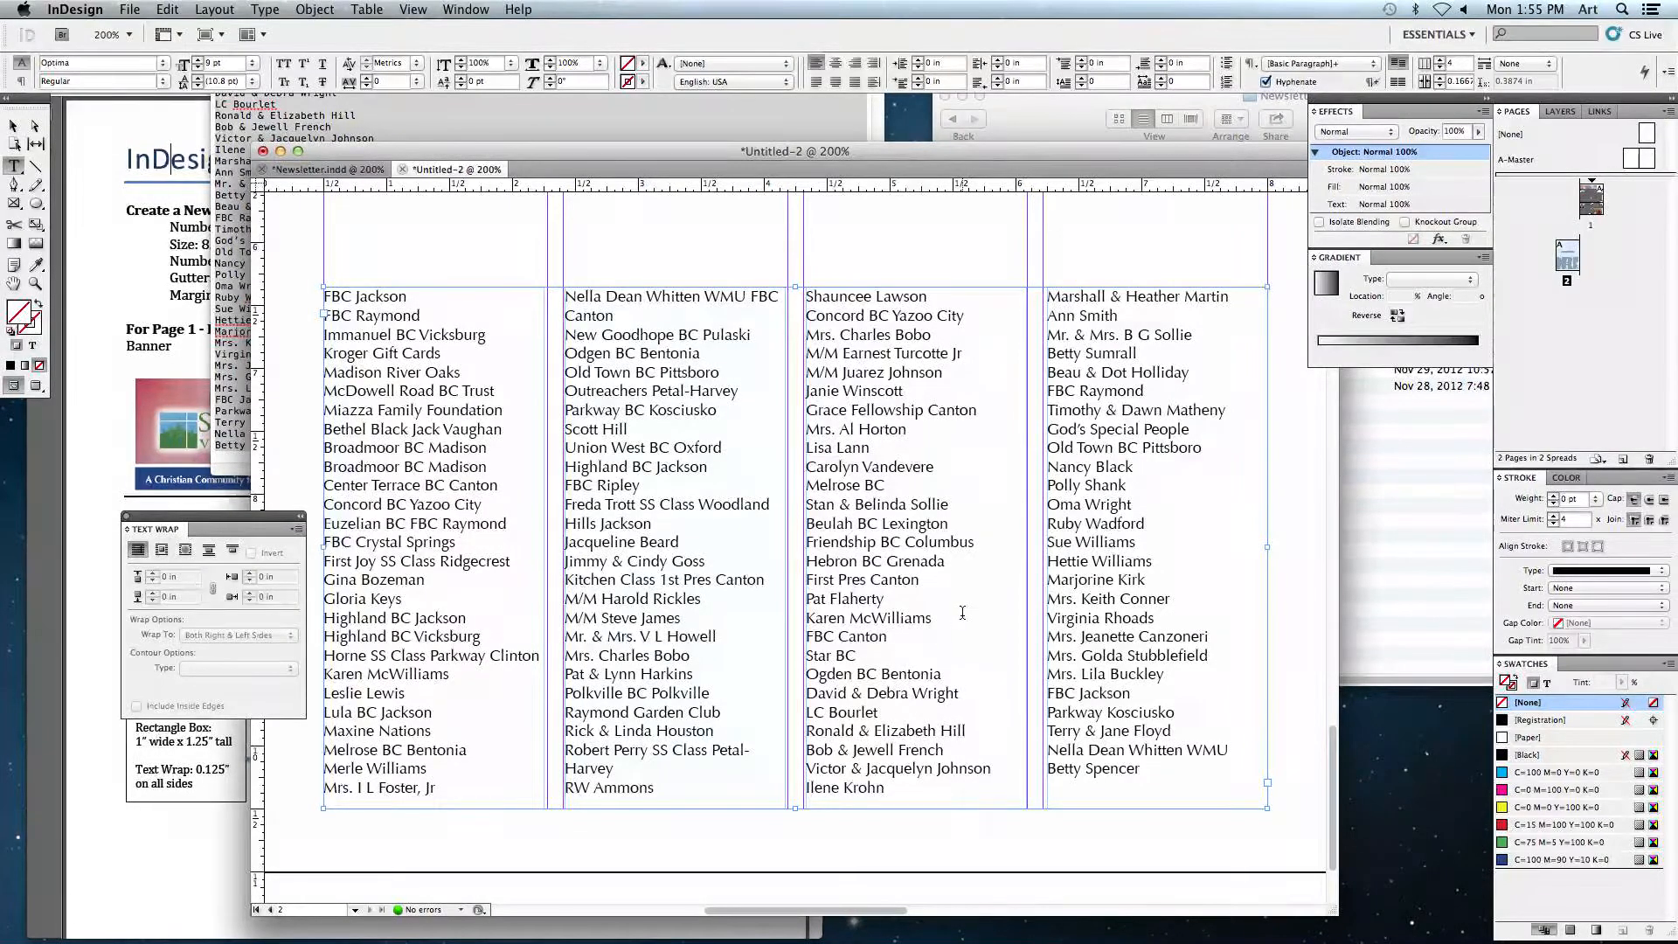
{"action": "left_click_drag", "start_coordinate": [1152, 782], "coordinate": [300, 269]}
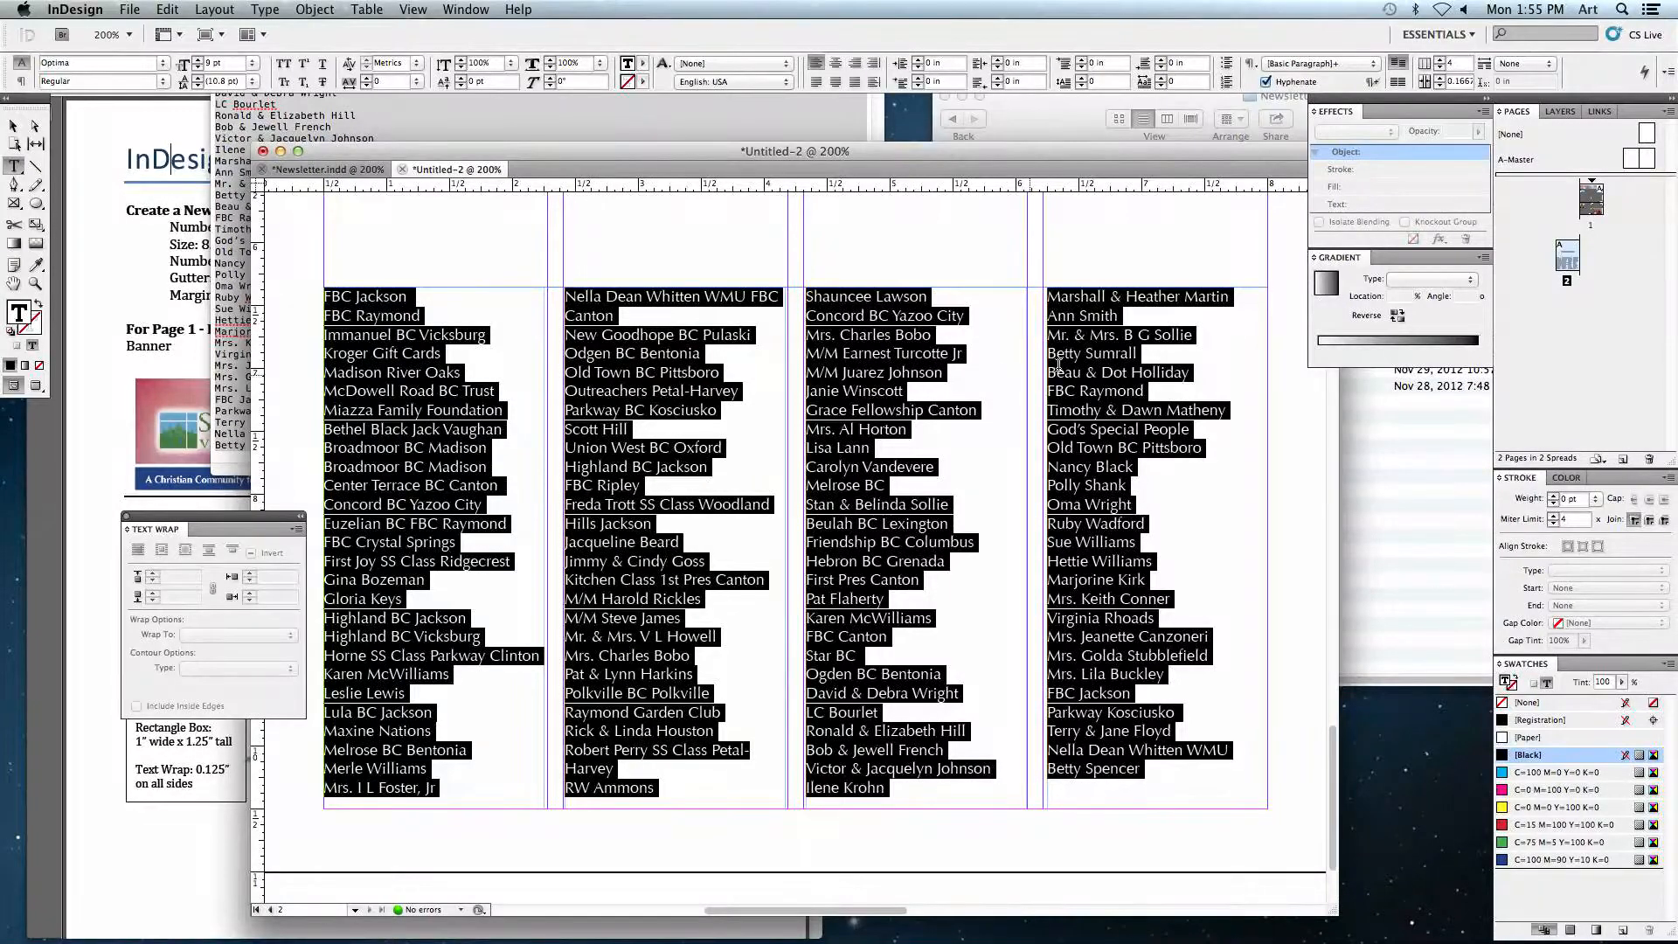
{"action": "left_click", "coordinate": [1266, 81]}
{"action": "left_click", "coordinate": [949, 63]}
{"action": "type", "text": ".125"}
{"action": "key", "text": "Return"}
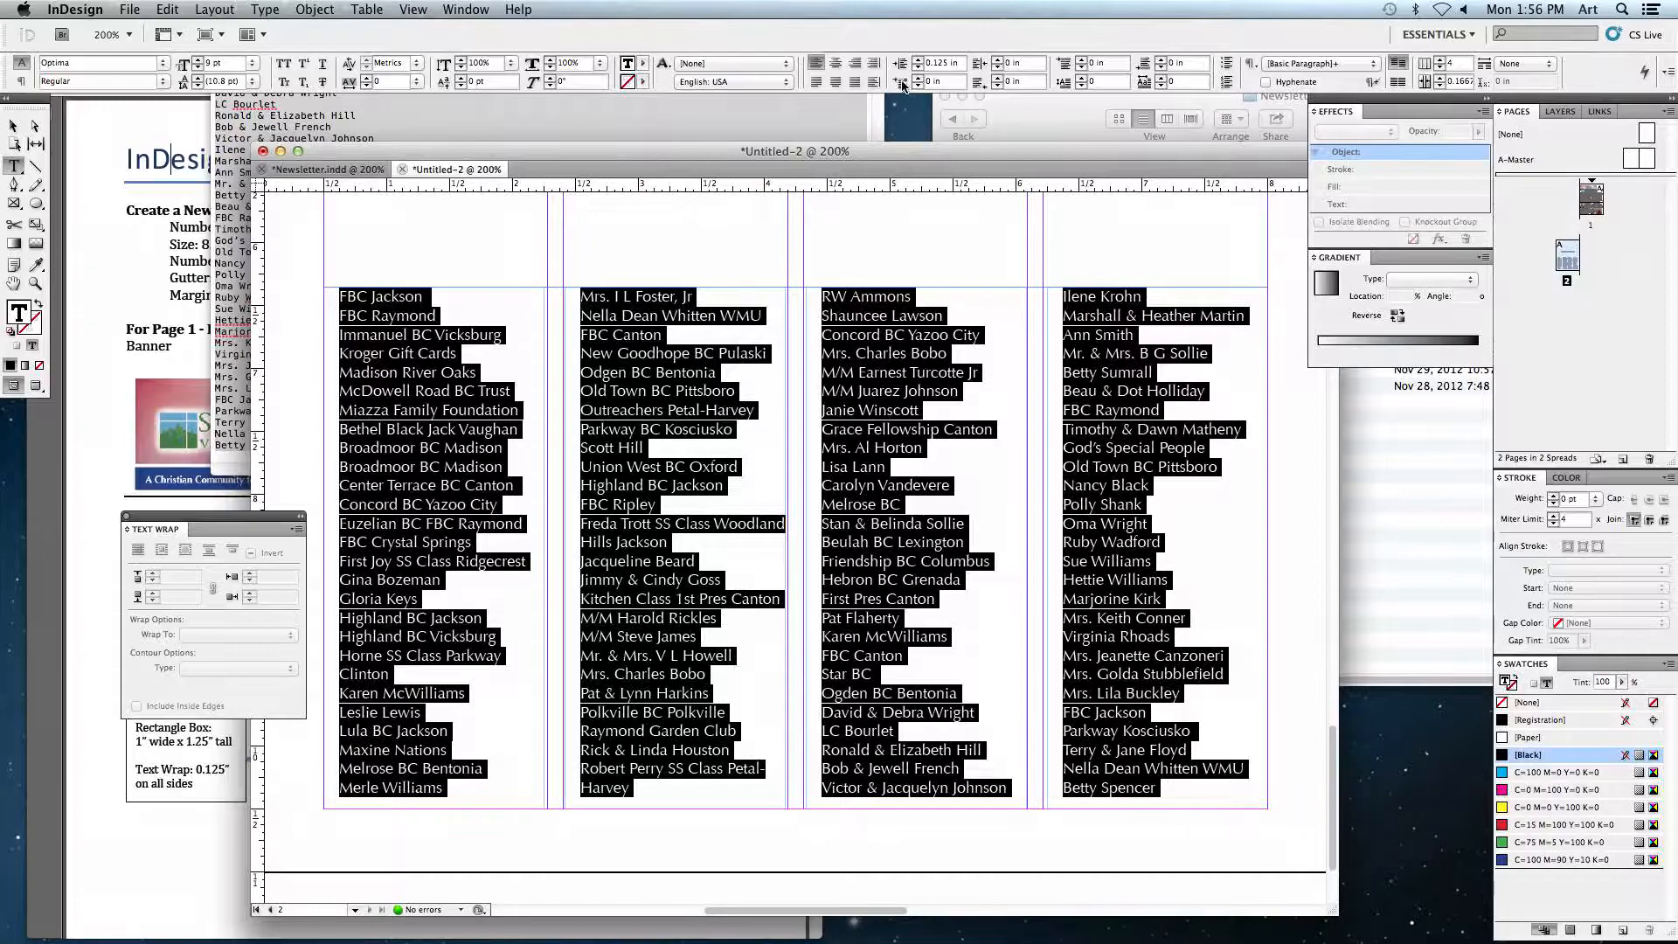
Step: Set the donor list's first-line indent to -0.125 in to create a hanging indent
{"action": "left_click", "coordinate": [941, 83]}
{"action": "left_click_drag", "start_coordinate": [941, 83], "coordinate": [875, 85]}
{"action": "type", "text": "-0.125"}
{"action": "key", "text": "Return"}
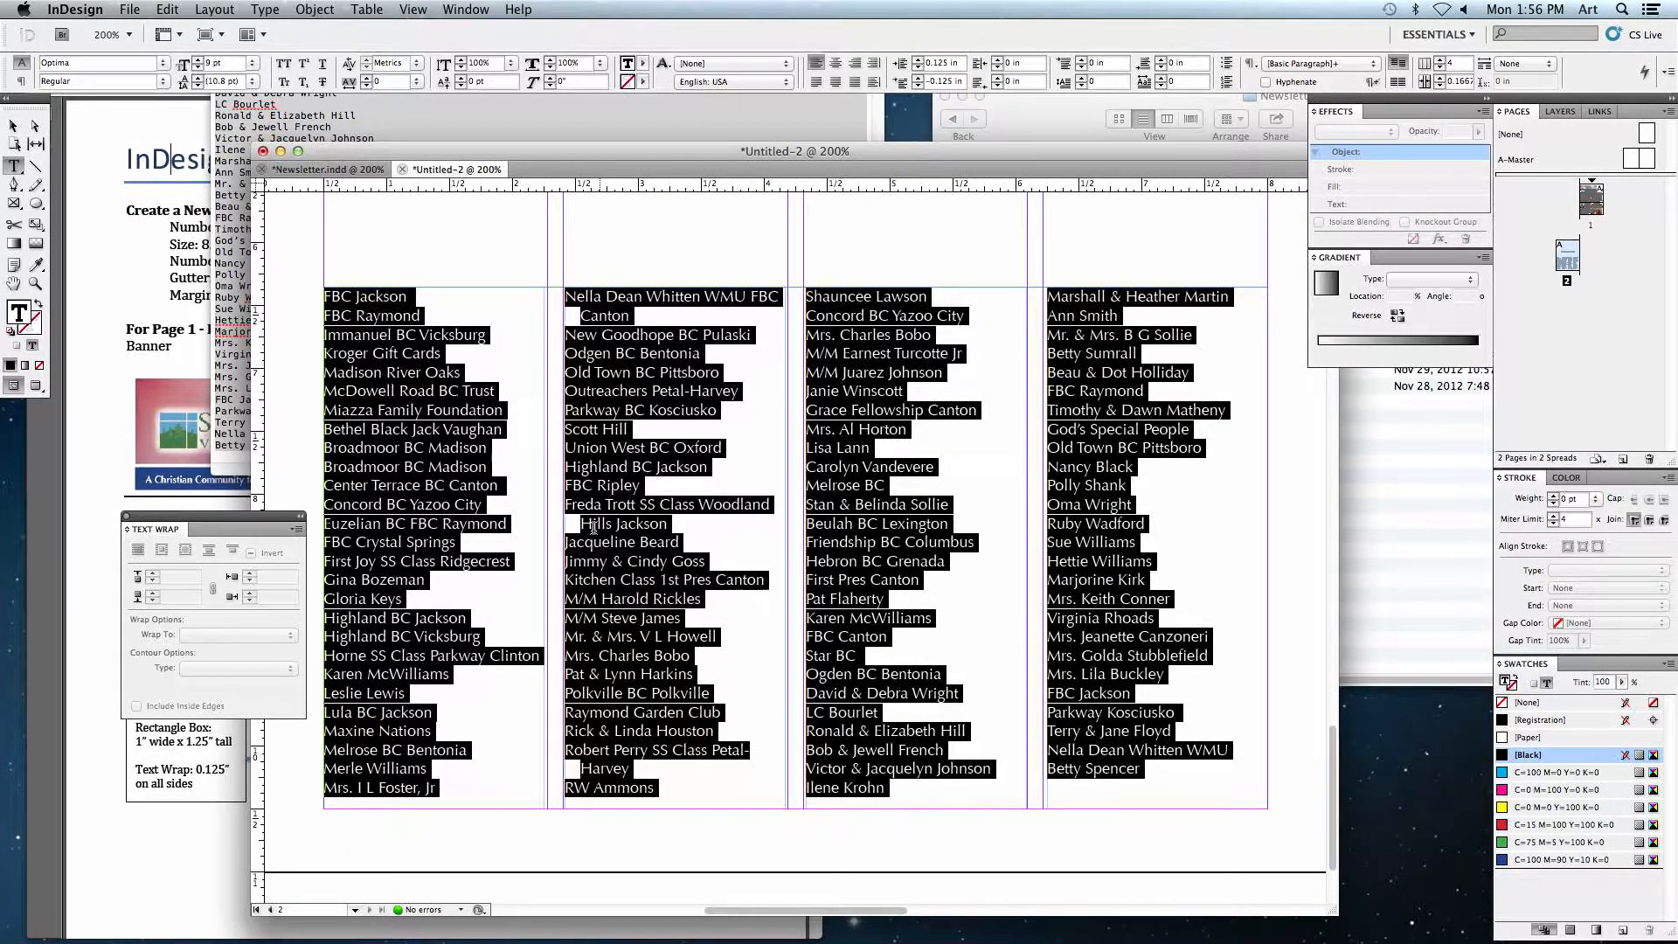
Step: Select several wrapped donor entries to inspect how their second lines are indented
{"action": "left_click", "coordinate": [587, 767]}
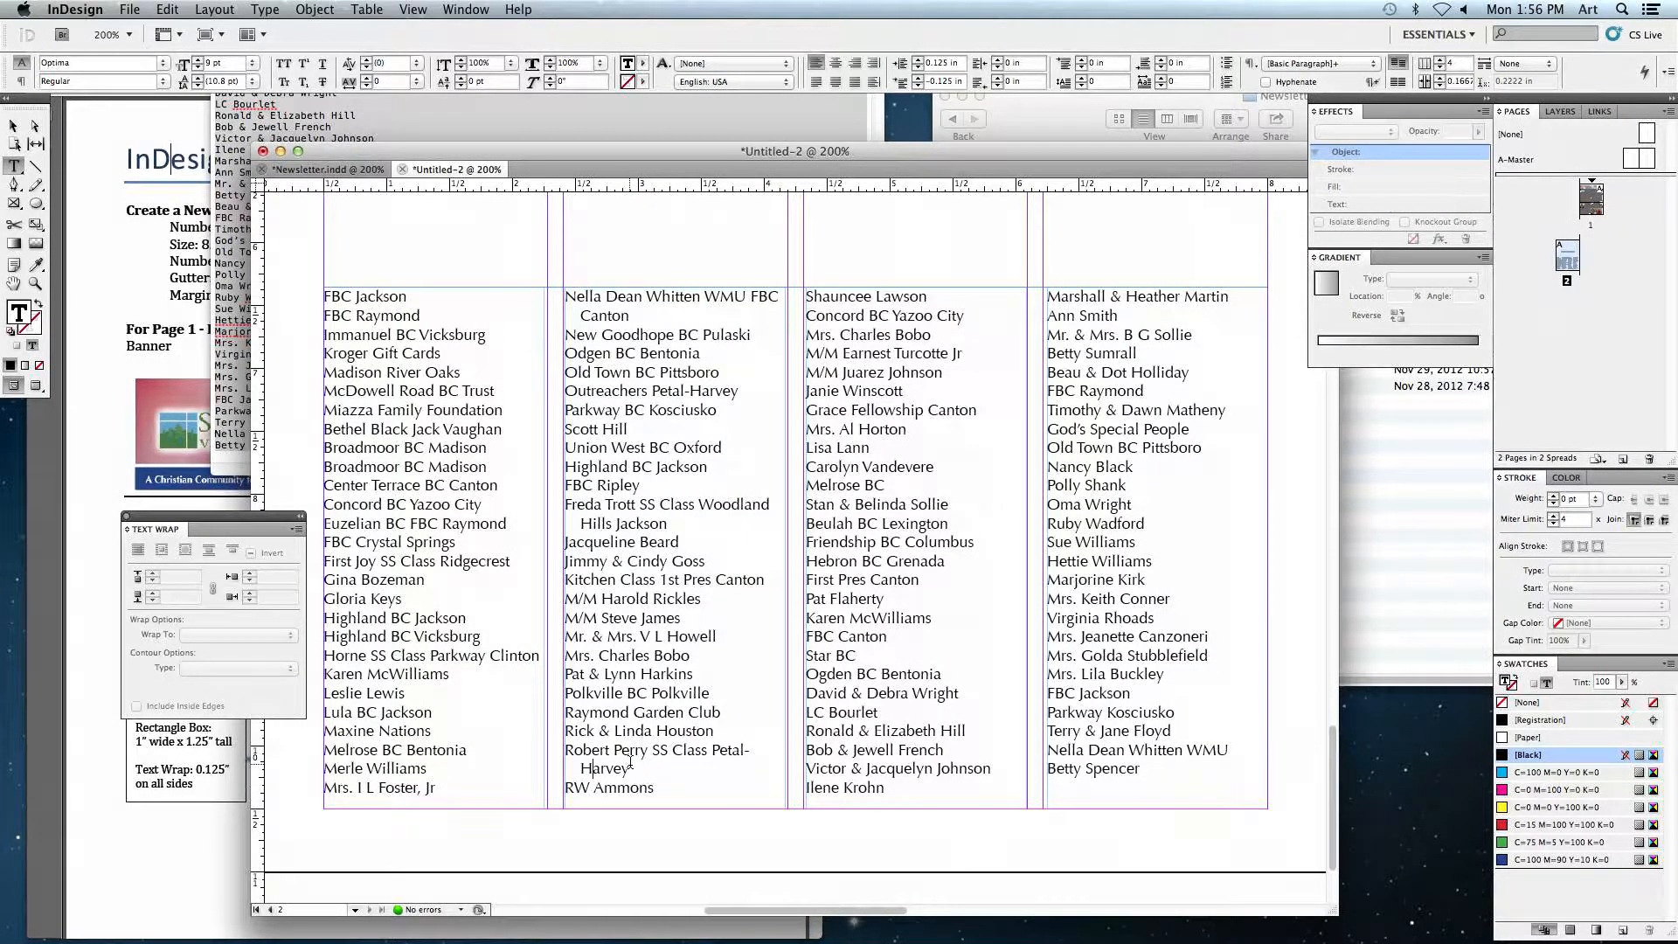
{"action": "left_click_drag", "start_coordinate": [641, 769], "coordinate": [551, 750]}
{"action": "left_click", "coordinate": [607, 757]}
{"action": "mouse_move", "coordinate": [579, 316]}
{"action": "left_mouse_down"}
{"action": "mouse_move", "coordinate": [644, 319]}
{"action": "mouse_move", "coordinate": [601, 318]}
{"action": "left_mouse_up"}
{"action": "left_click", "coordinate": [640, 319]}
{"action": "left_click", "coordinate": [649, 313]}
{"action": "left_click_drag", "start_coordinate": [649, 313], "coordinate": [548, 288]}
{"action": "left_click", "coordinate": [600, 316]}
{"action": "left_click_drag", "start_coordinate": [668, 534], "coordinate": [566, 511]}
{"action": "left_click", "coordinate": [615, 508]}
{"action": "left_click_drag", "start_coordinate": [673, 521], "coordinate": [554, 508]}
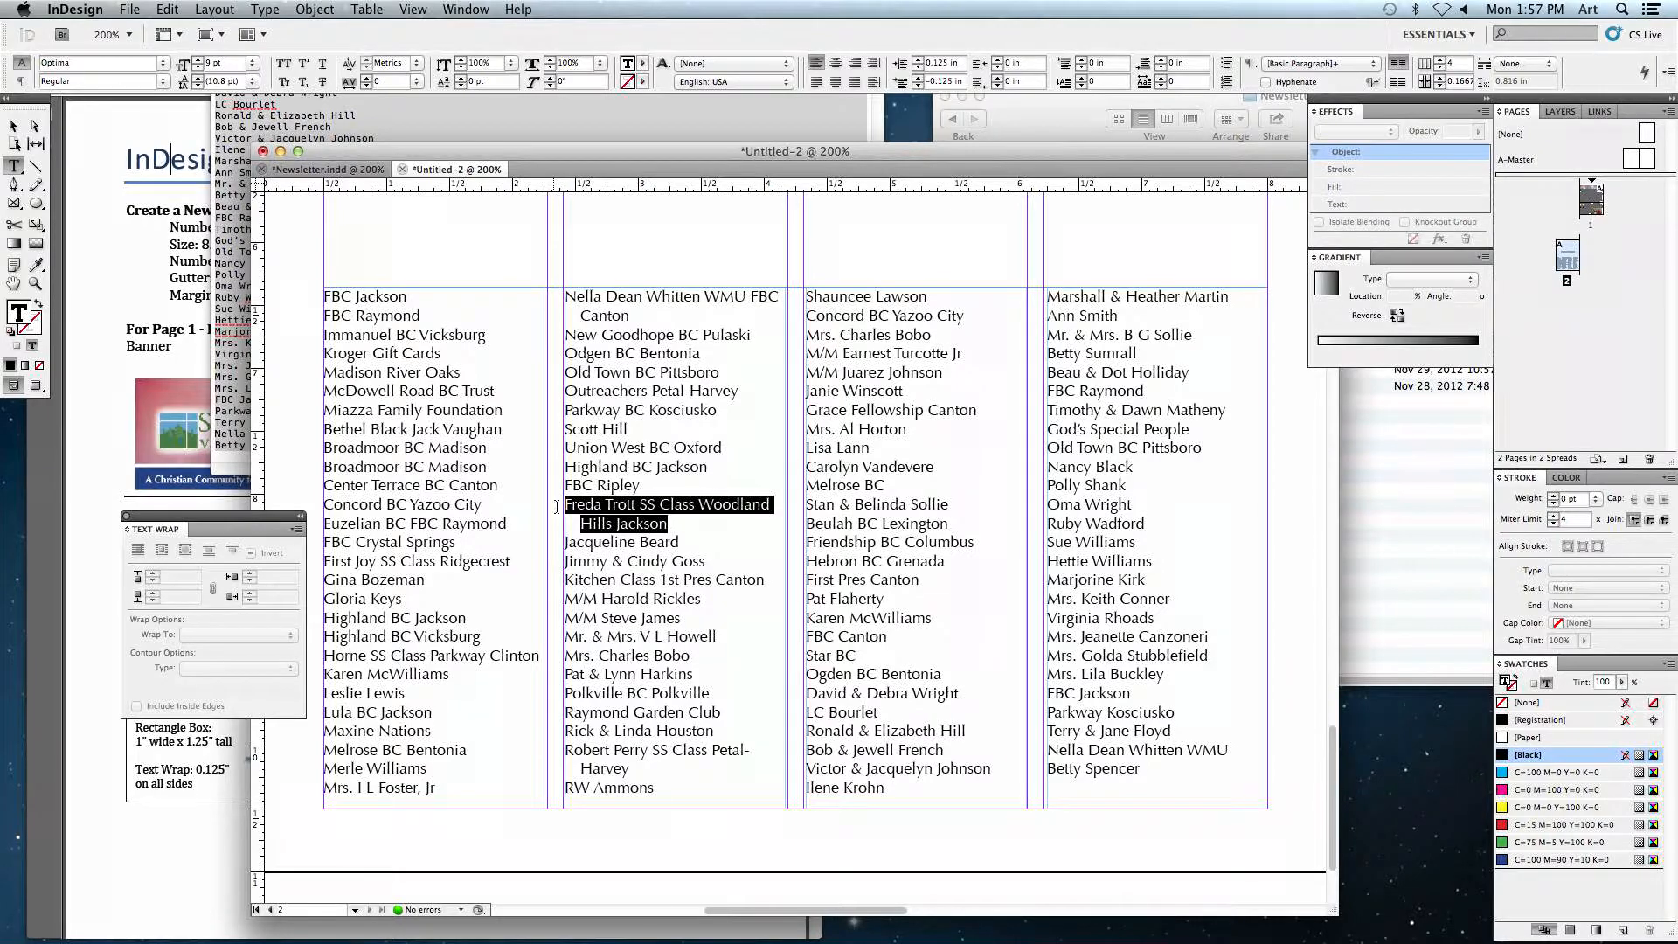
{"action": "left_click", "coordinate": [609, 514]}
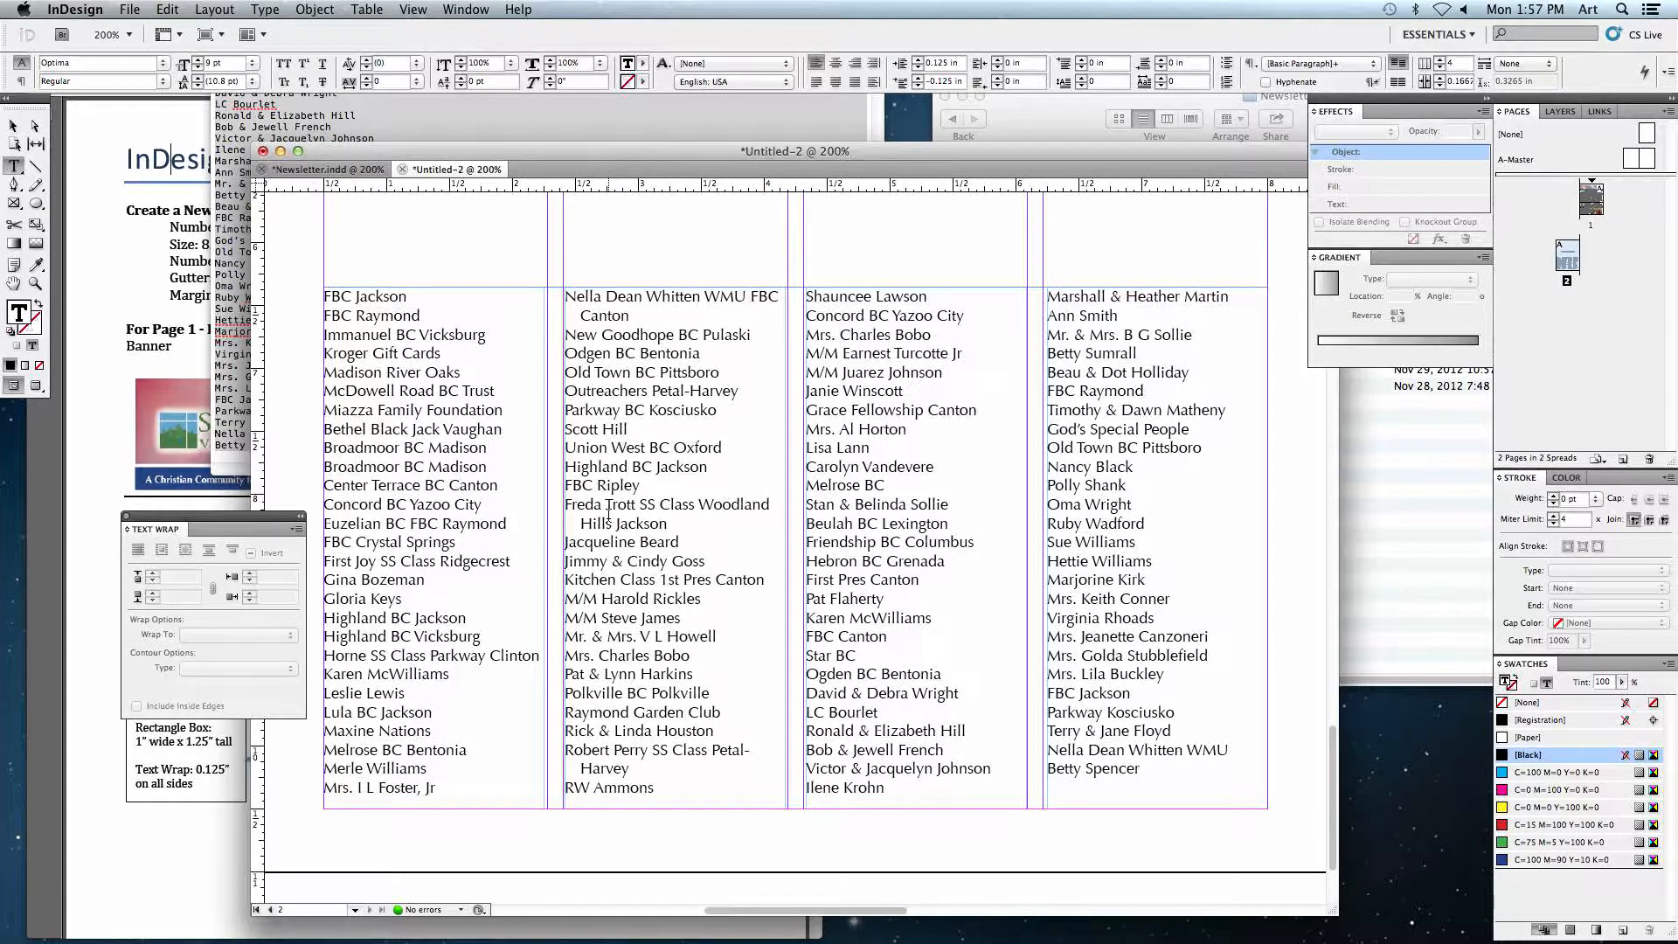
{"action": "type", "text": "lkjhas dflkjahs dflkjashd flkjashd flkajshdflakjsdfhl"}
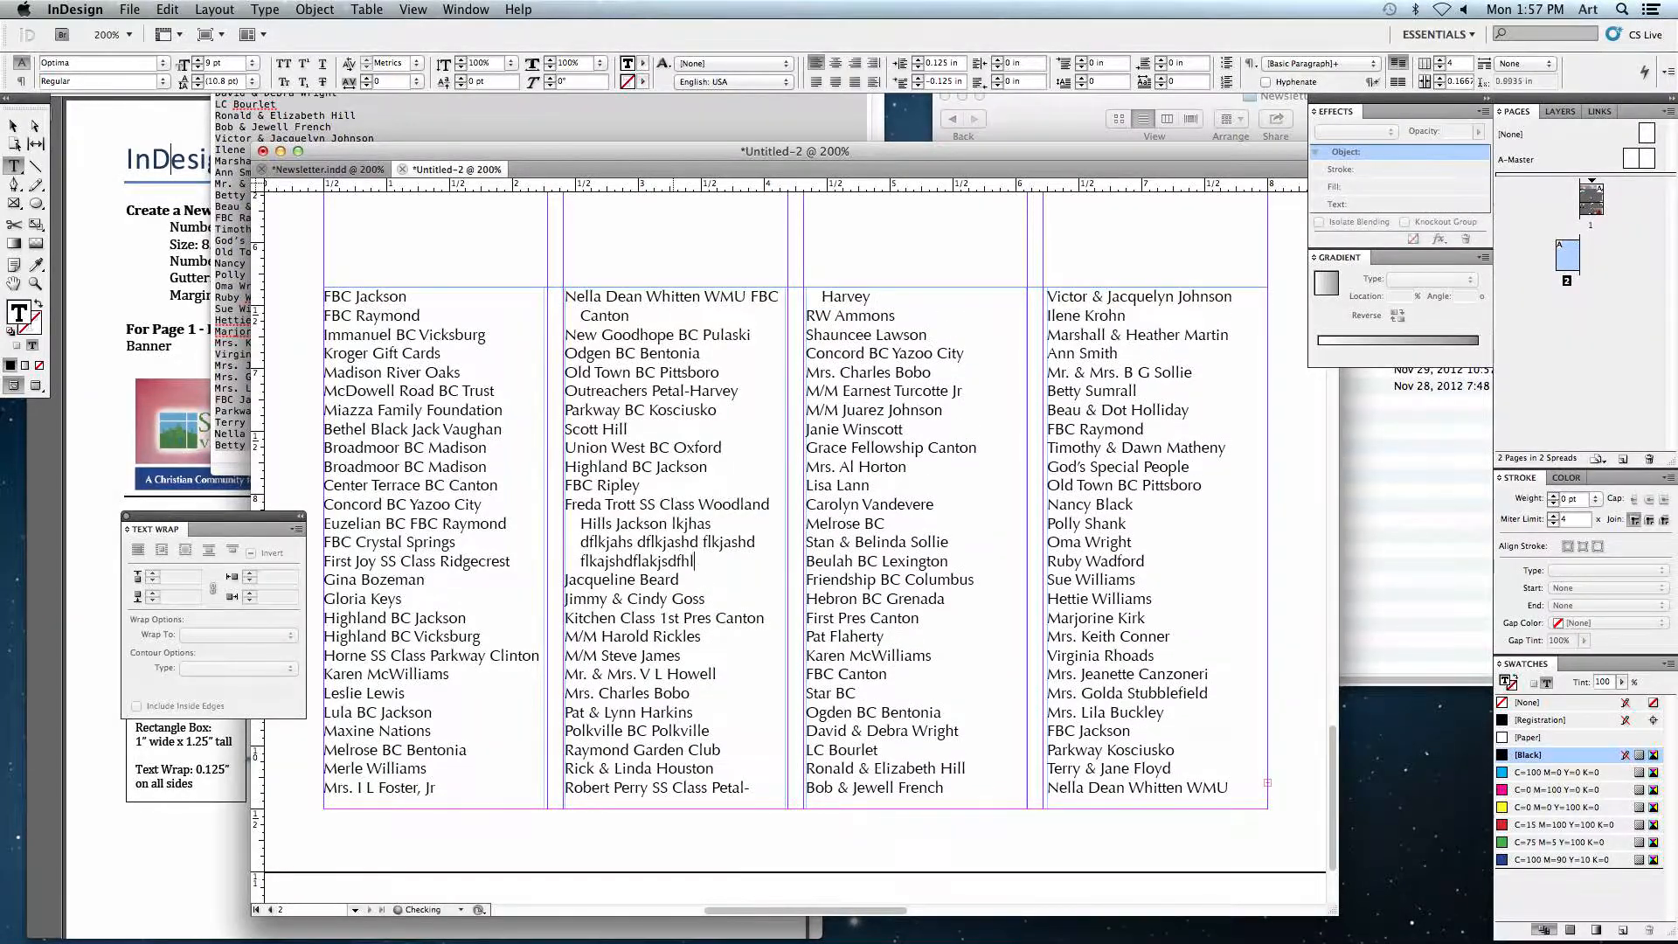
{"action": "type", "text": "kajsdhf lak sdjfh laksdjfh lask jdfh adksjfh alsdkj fh .,mxcnvlkxjch"}
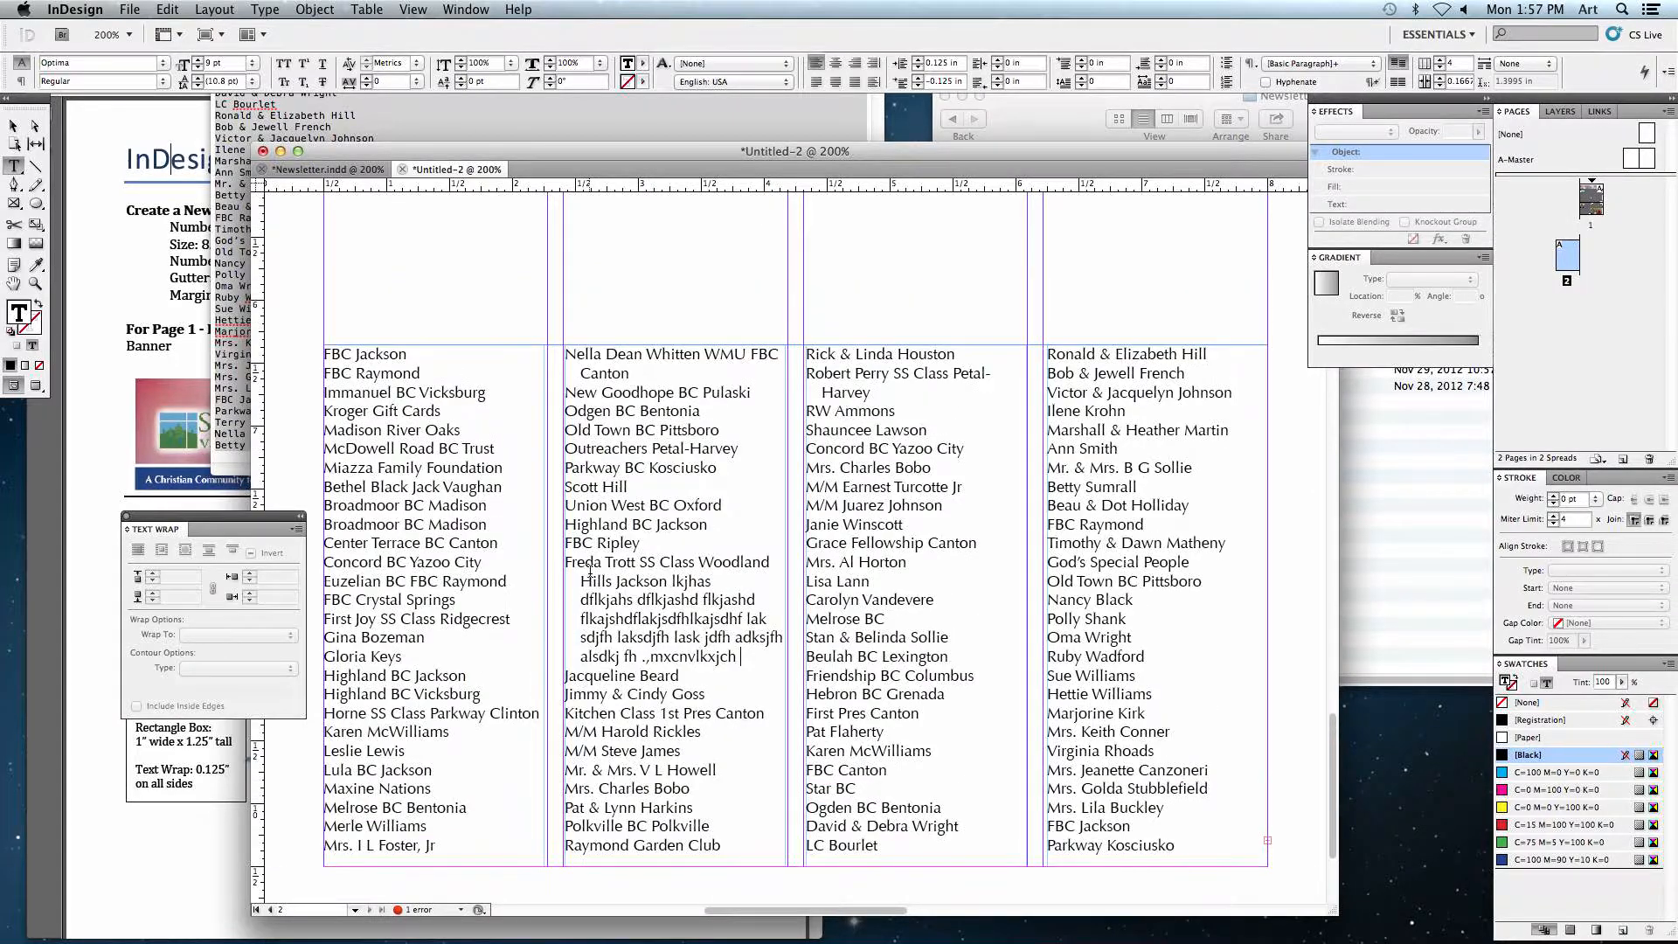
{"action": "scroll", "coordinate": [583, 564], "scroll_direction": "up", "scroll_amount": 1}
{"action": "key", "text": "Return"}
{"action": "type", "text": "askjflaksjhdflkajsdhf lak"}
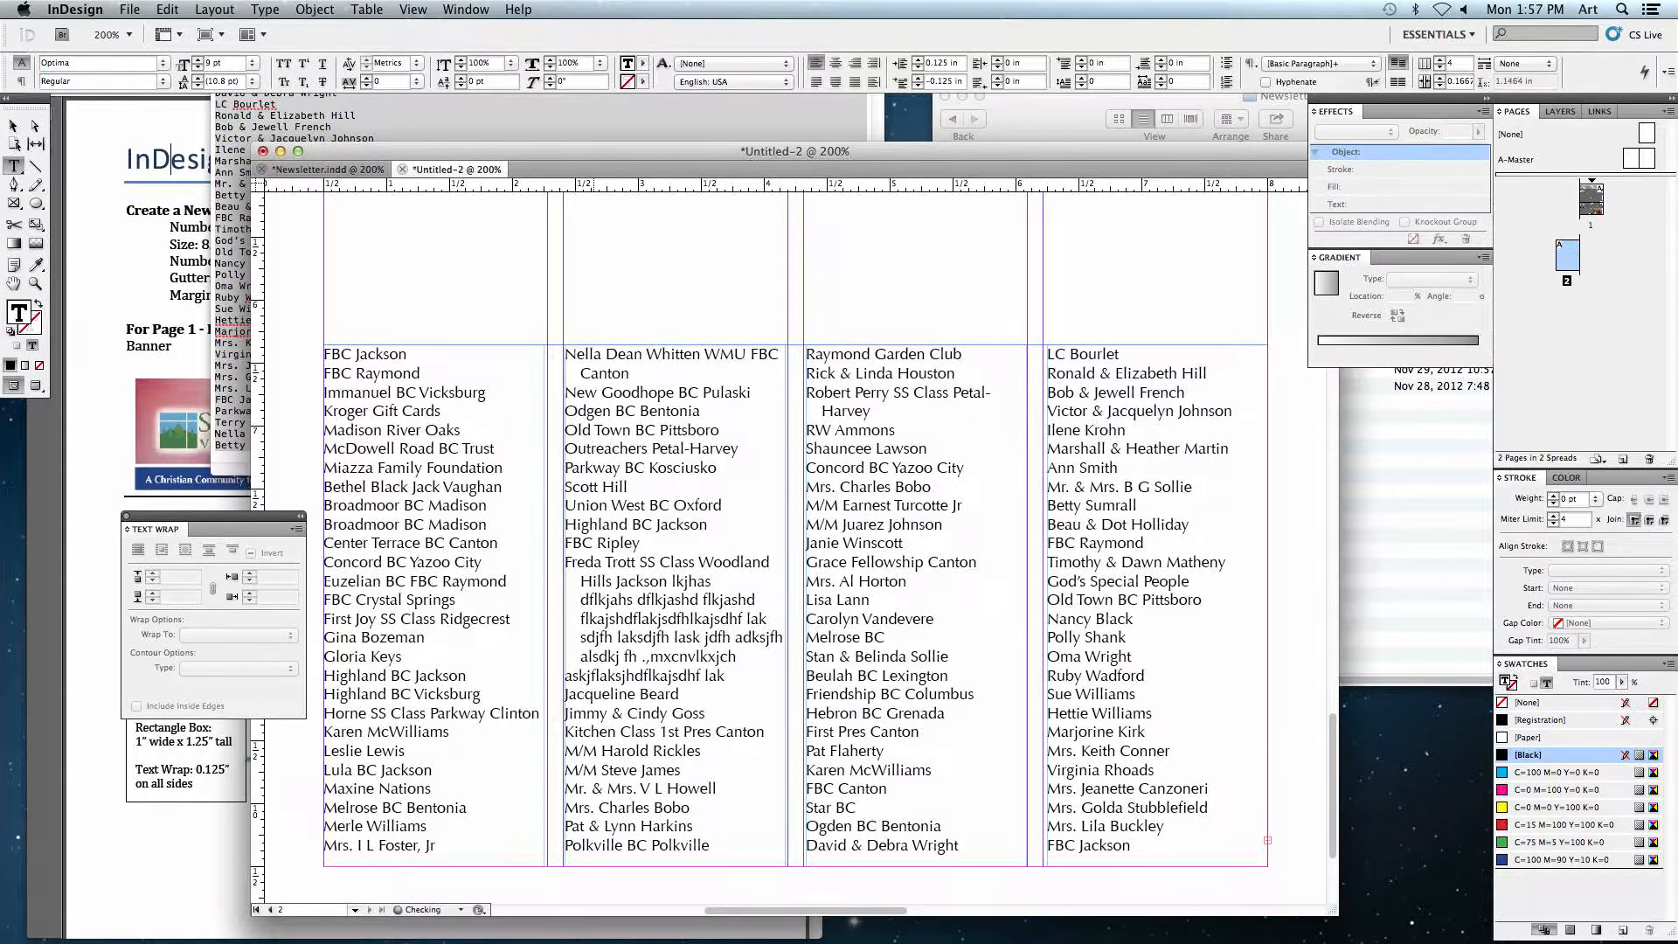
{"action": "type", "text": "sjdhf ;laksjhdf lkajhs dflkajdfhl h"}
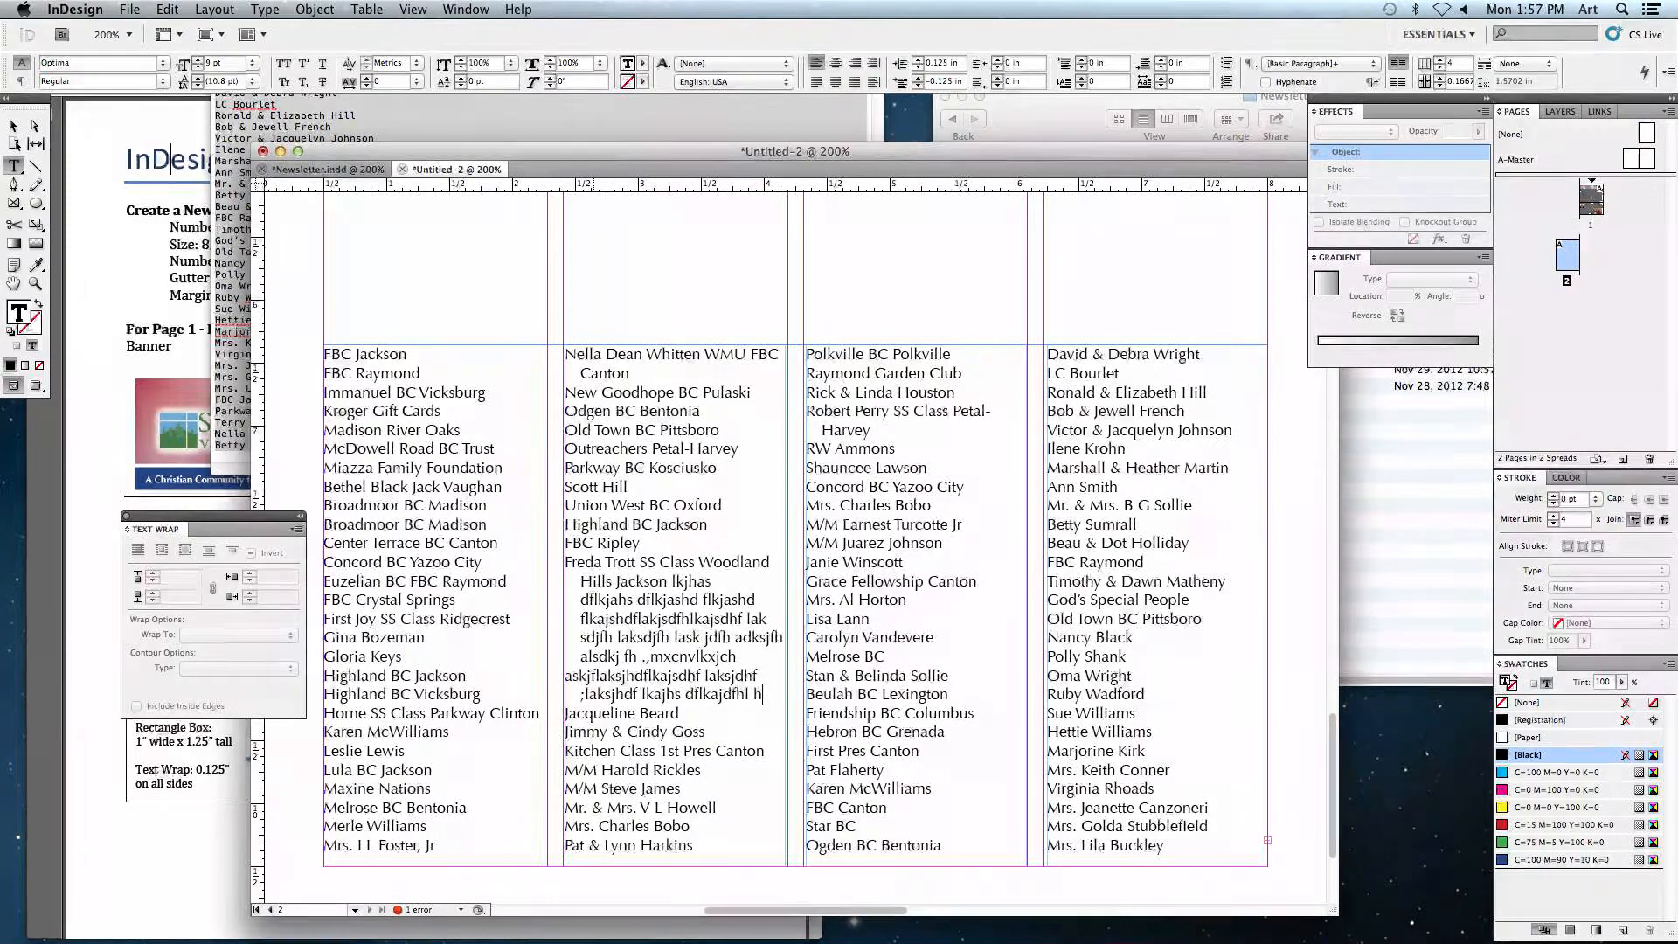
Step: Select and delete the filler text from the donor list
{"action": "left_click", "coordinate": [580, 600], "text": "shift"}
{"action": "left_click", "coordinate": [672, 581], "text": "shift"}
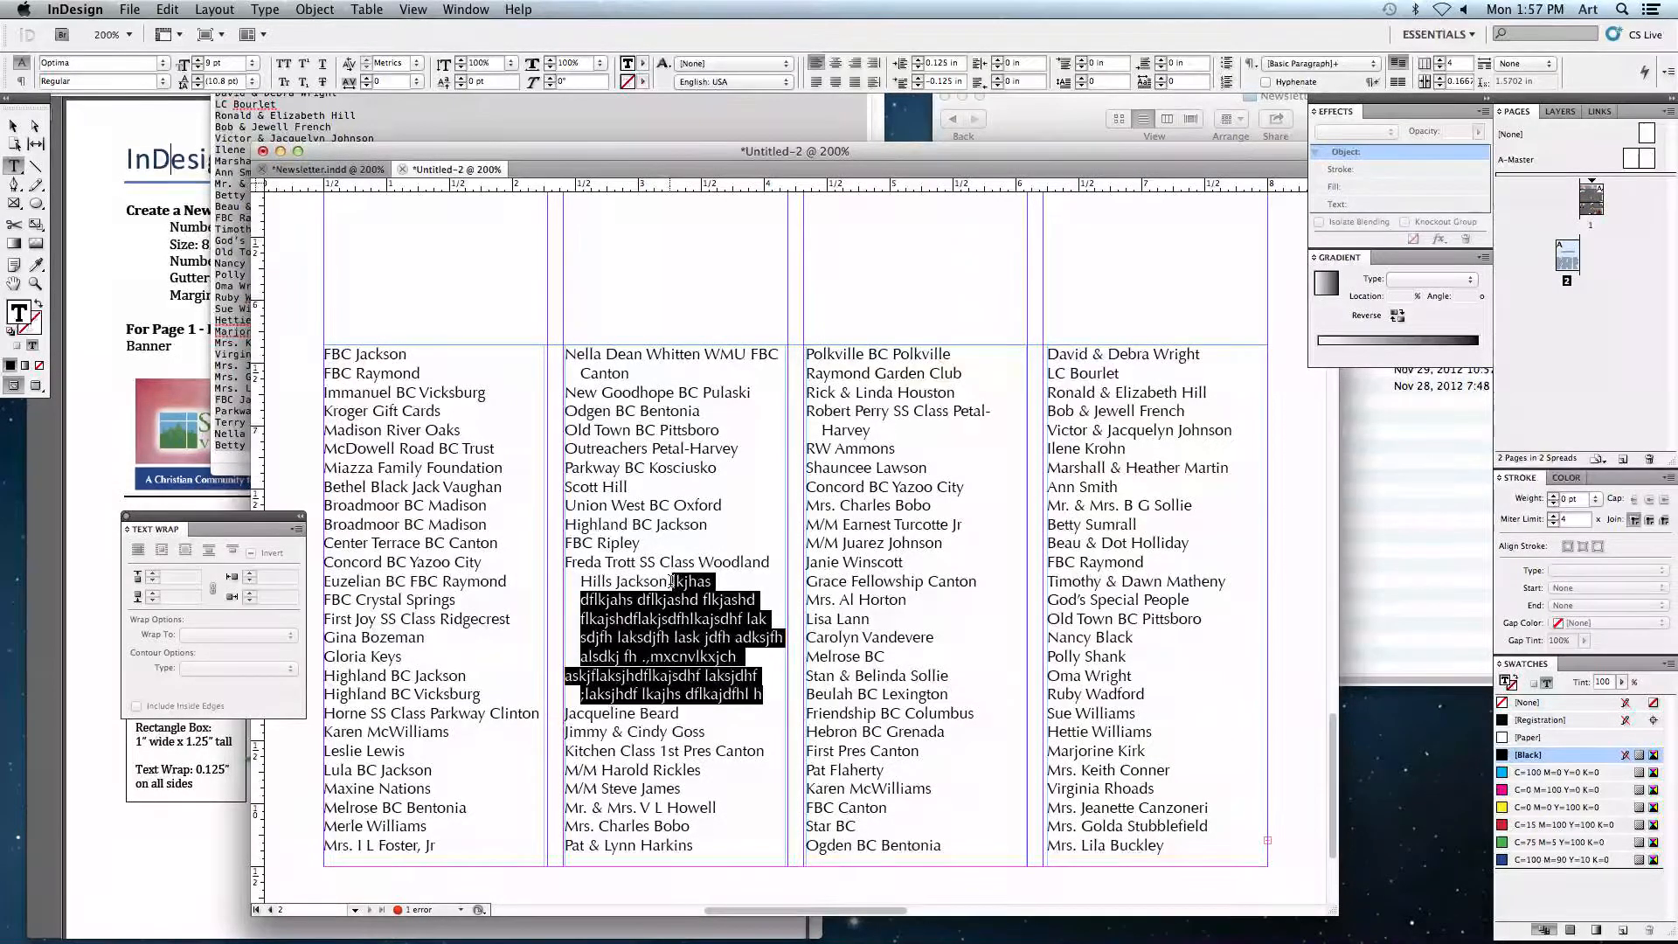
{"action": "key", "text": "BackSpace"}
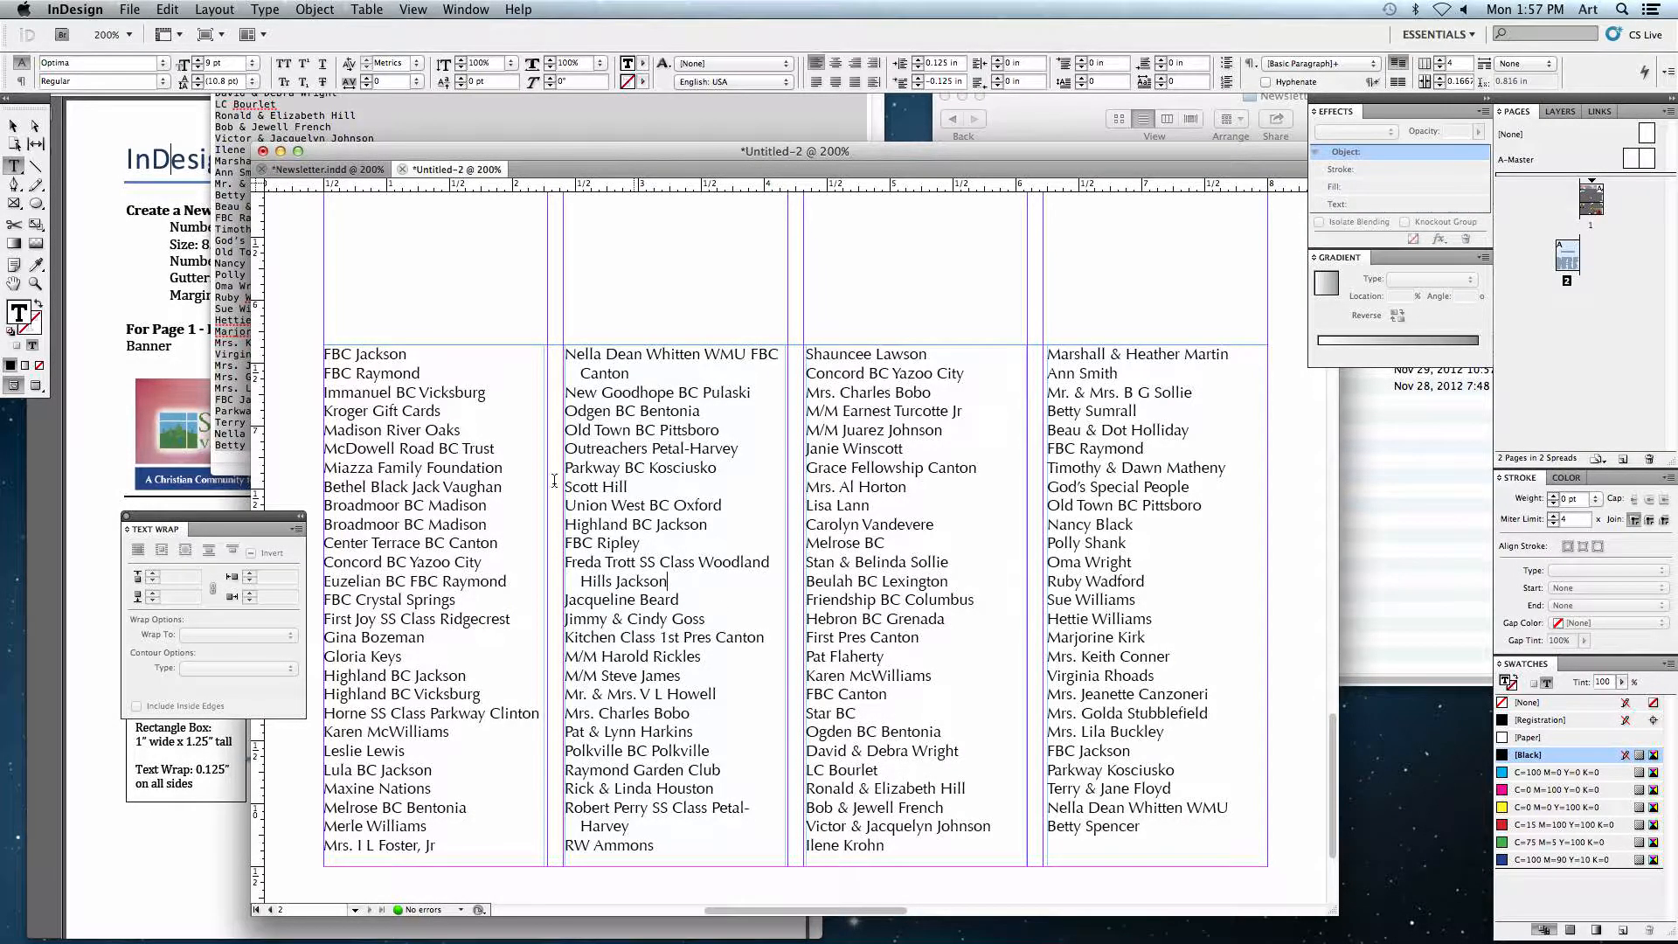
Step: Fit the page in the window and move the donors heading and list lower on page 2
{"action": "left_click", "coordinate": [13, 126]}
{"action": "left_click", "coordinate": [449, 297]}
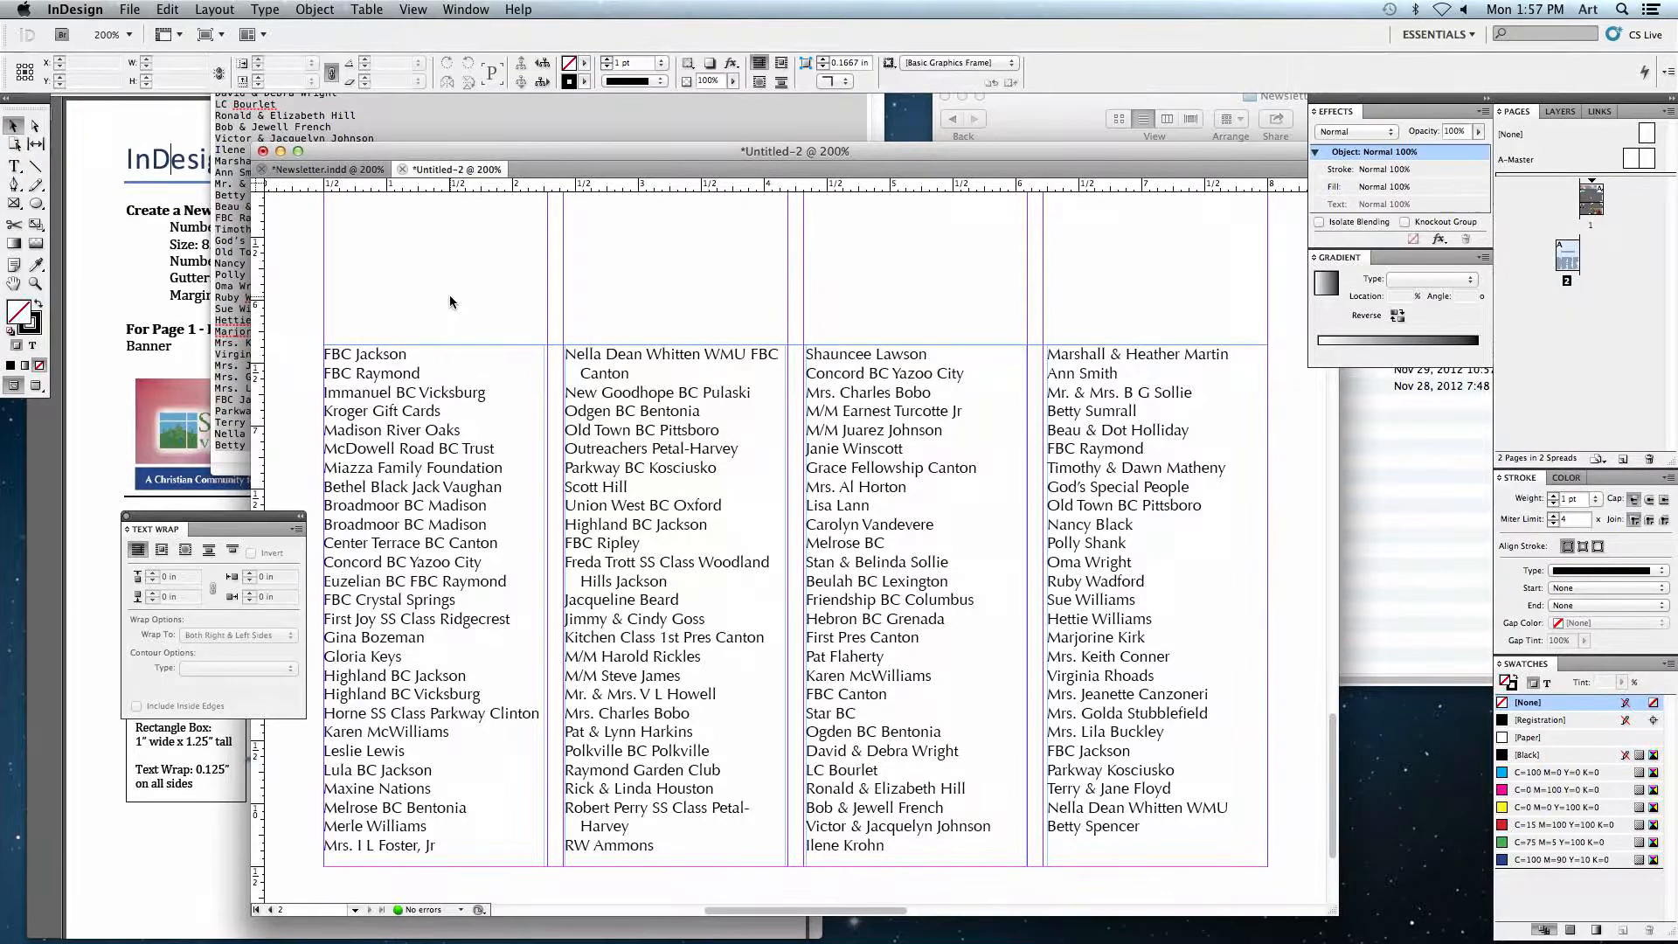
{"action": "key", "text": "super+0"}
{"action": "left_click_drag", "start_coordinate": [602, 474], "coordinate": [609, 579]}
{"action": "left_click", "coordinate": [619, 422]}
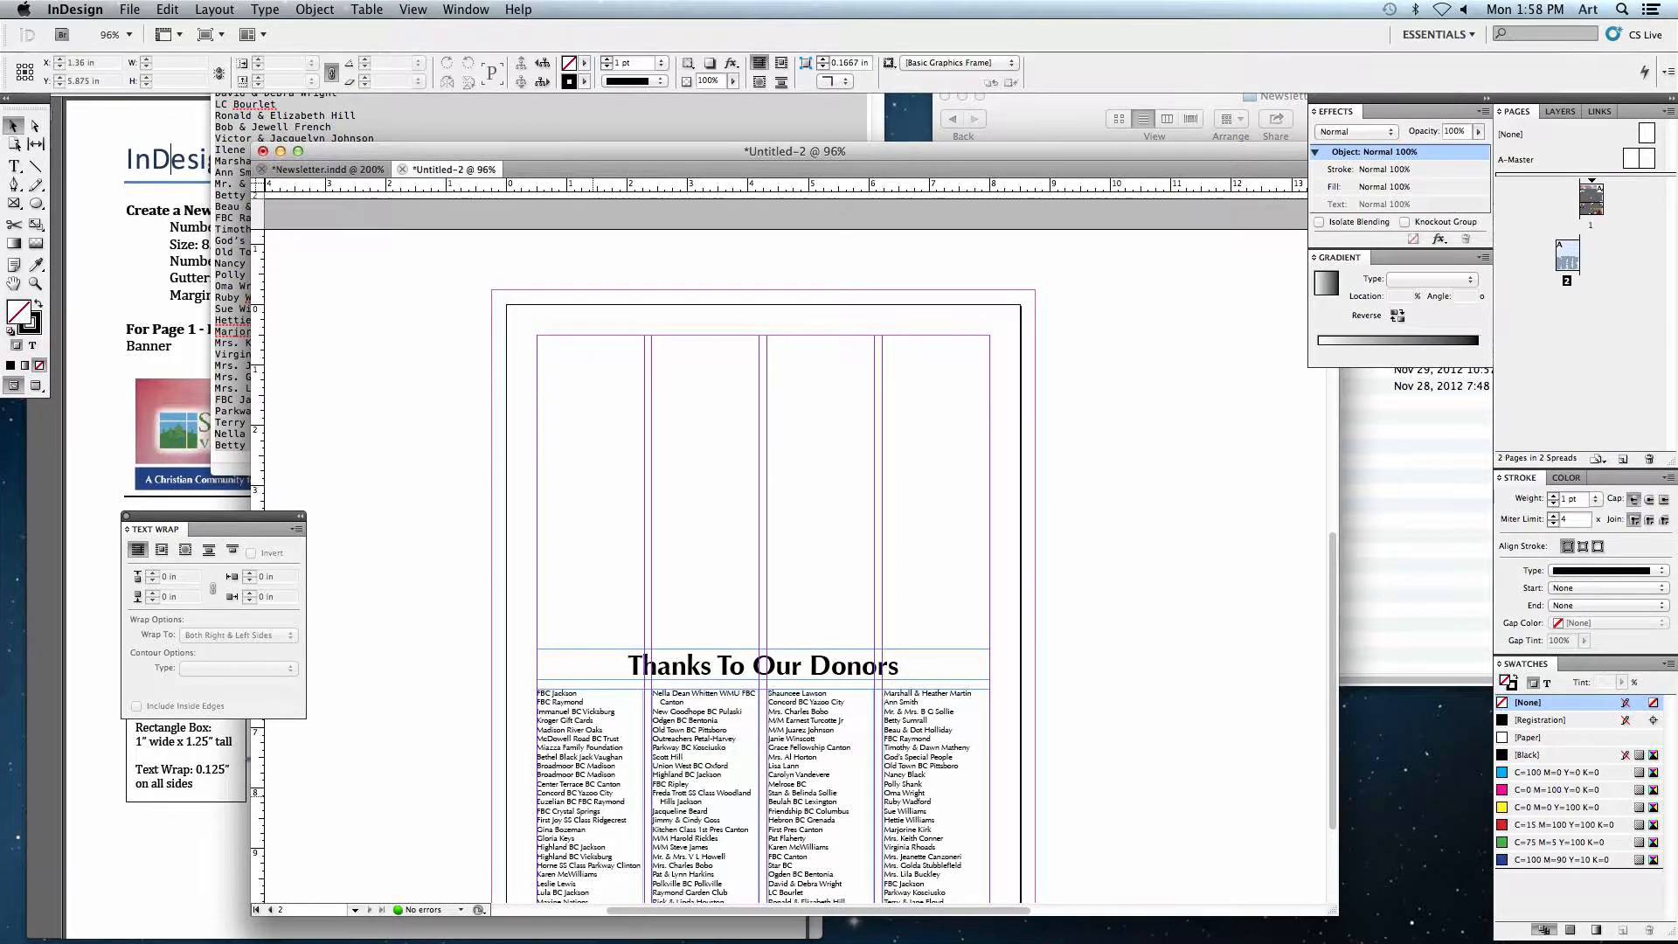
{"action": "mouse_move", "coordinate": [559, 939]}
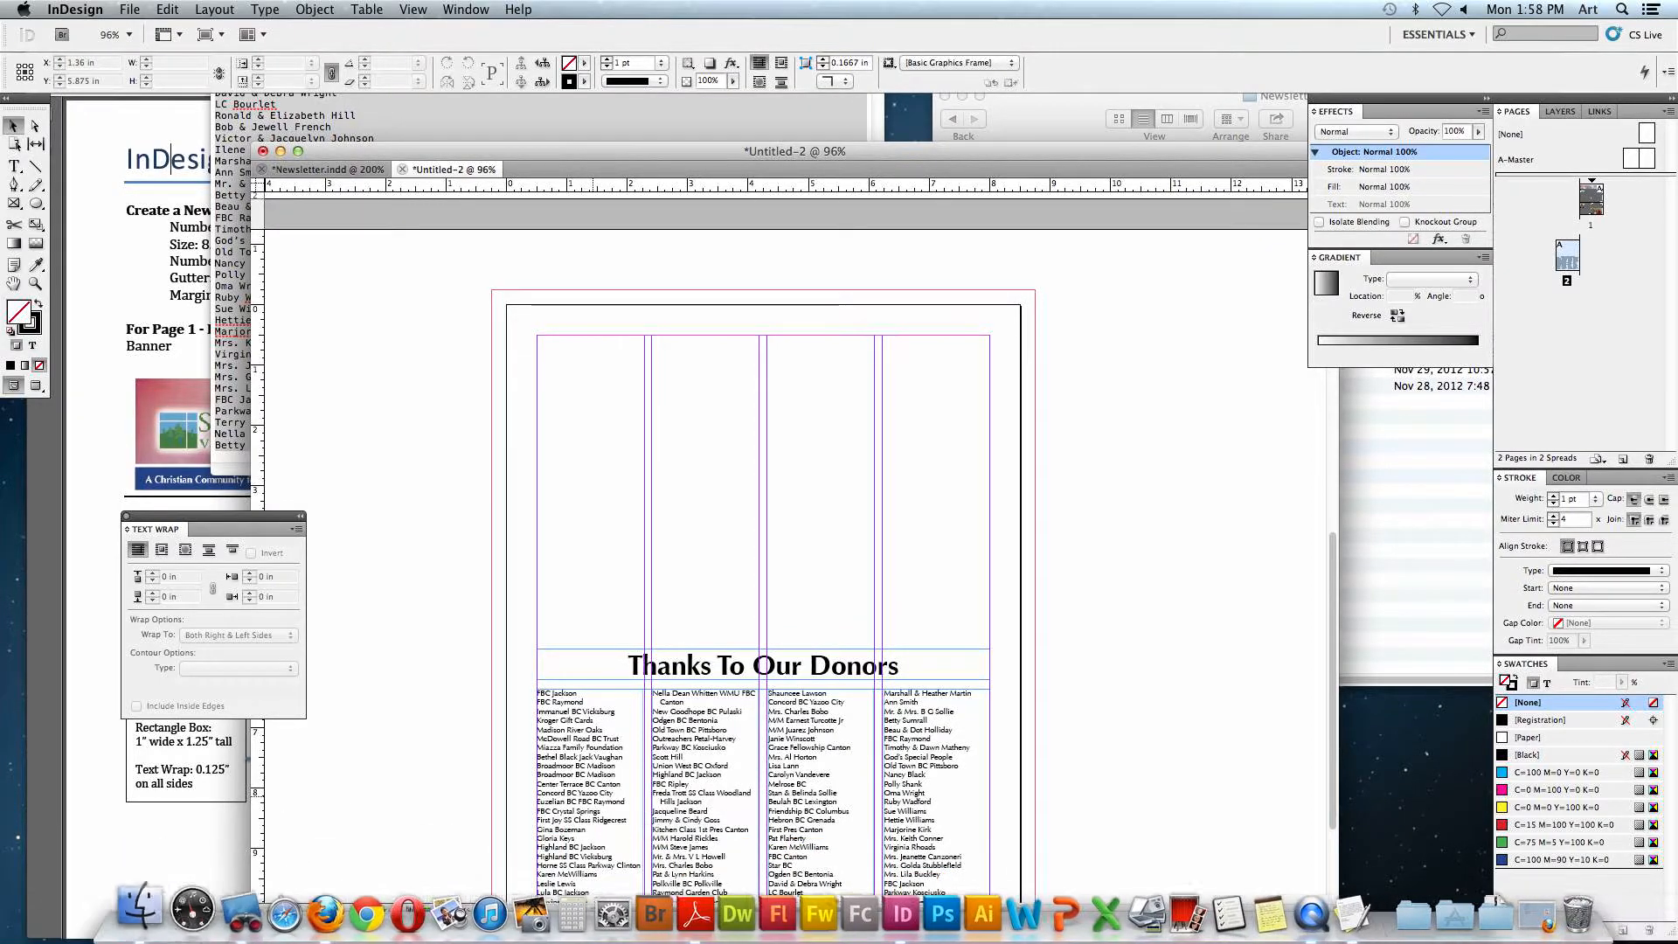
{"action": "left_click", "coordinate": [74, 913]}
{"action": "key", "text": "super+q"}
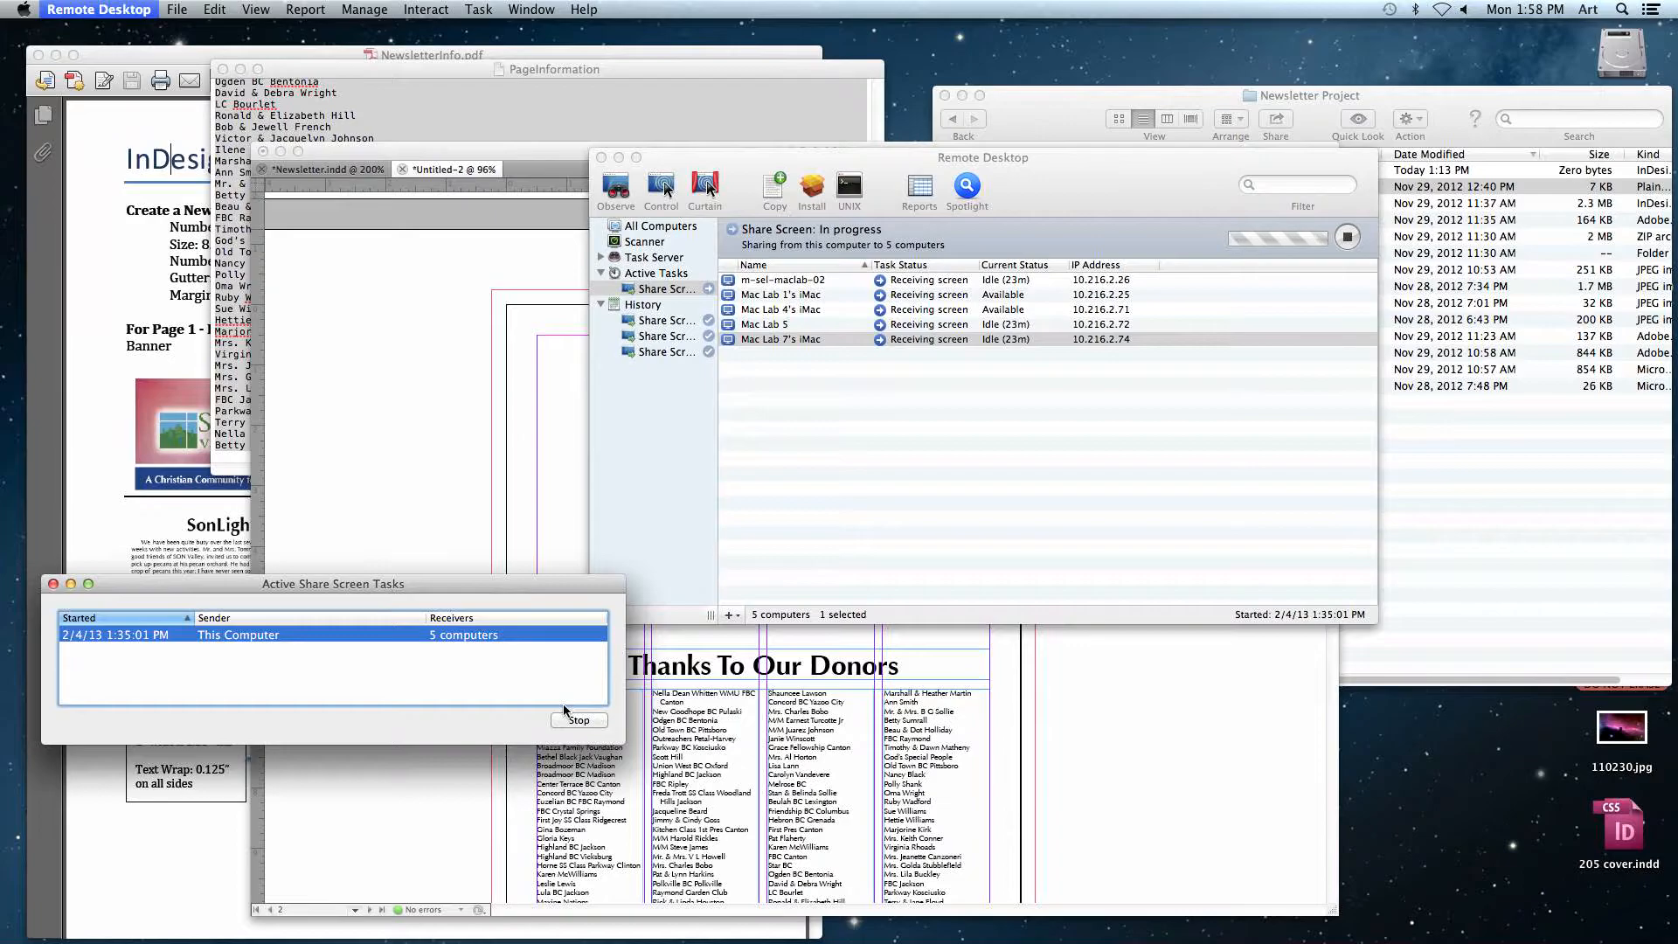
{"action": "left_click", "coordinate": [925, 359]}
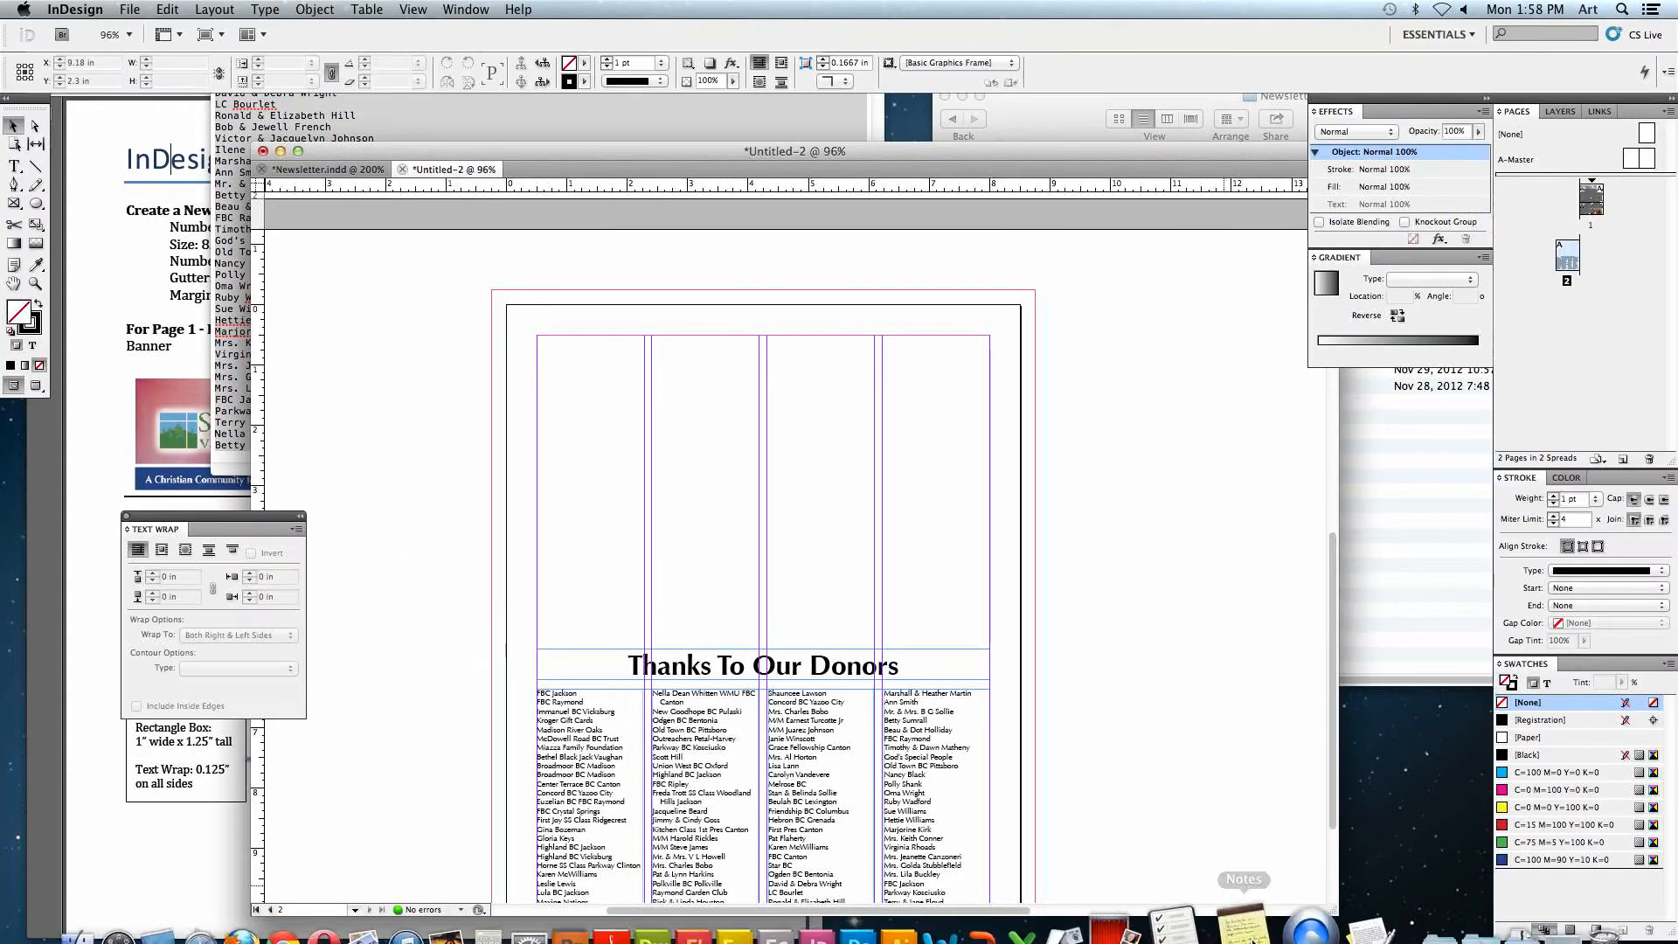
{"action": "left_click", "coordinate": [1281, 904]}
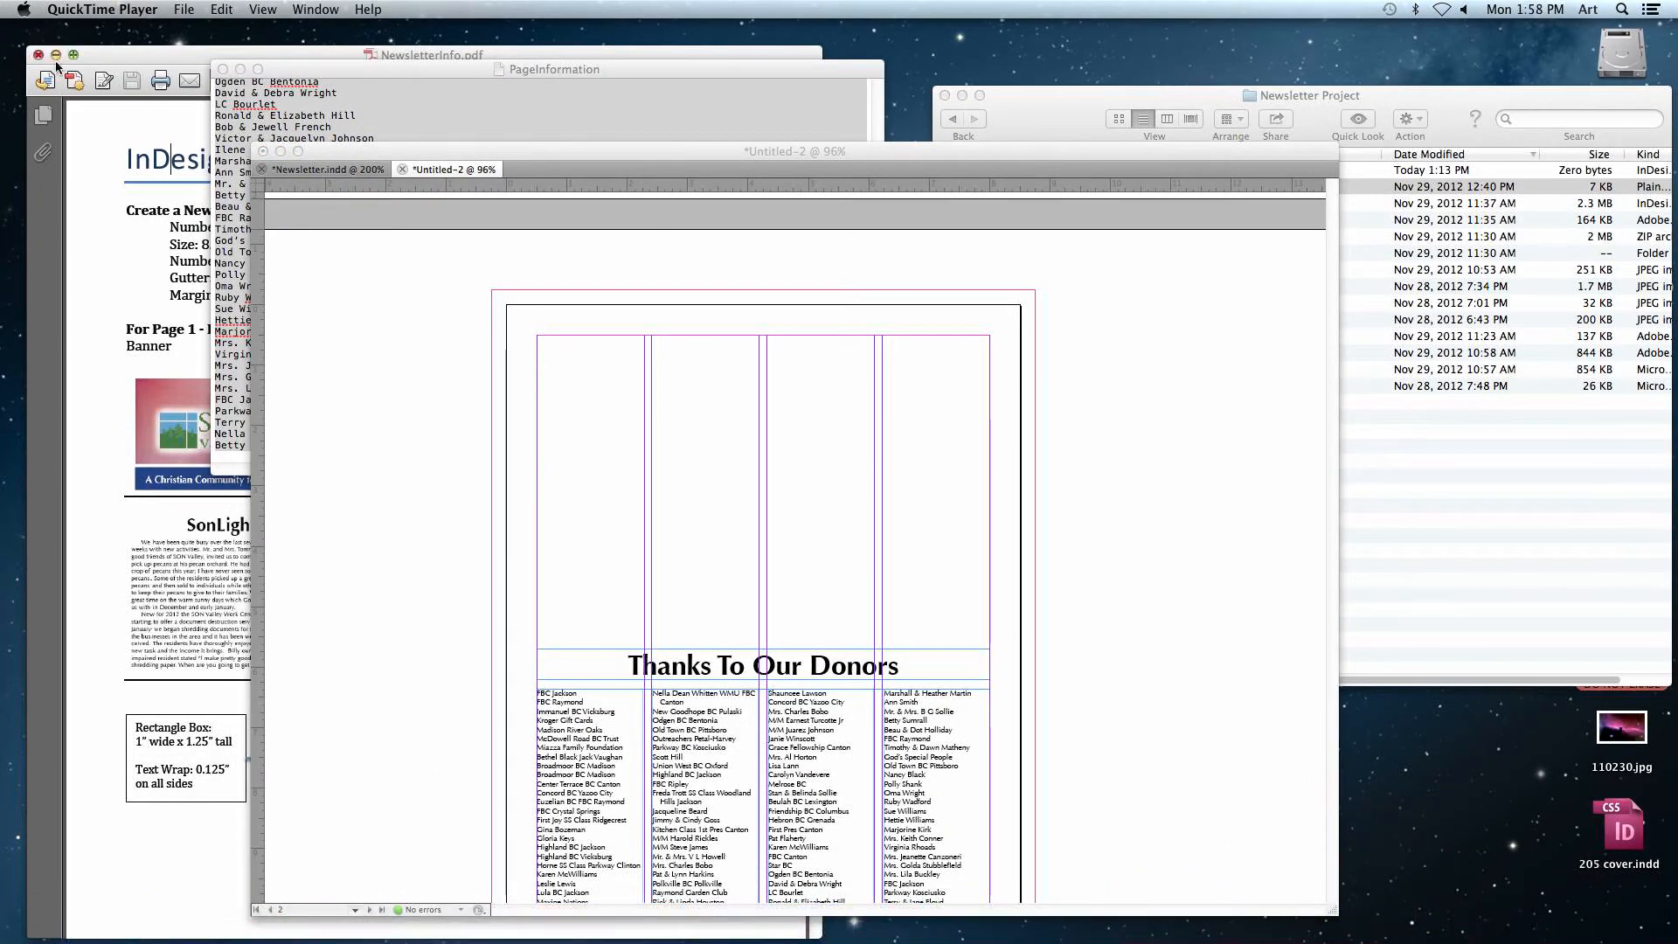